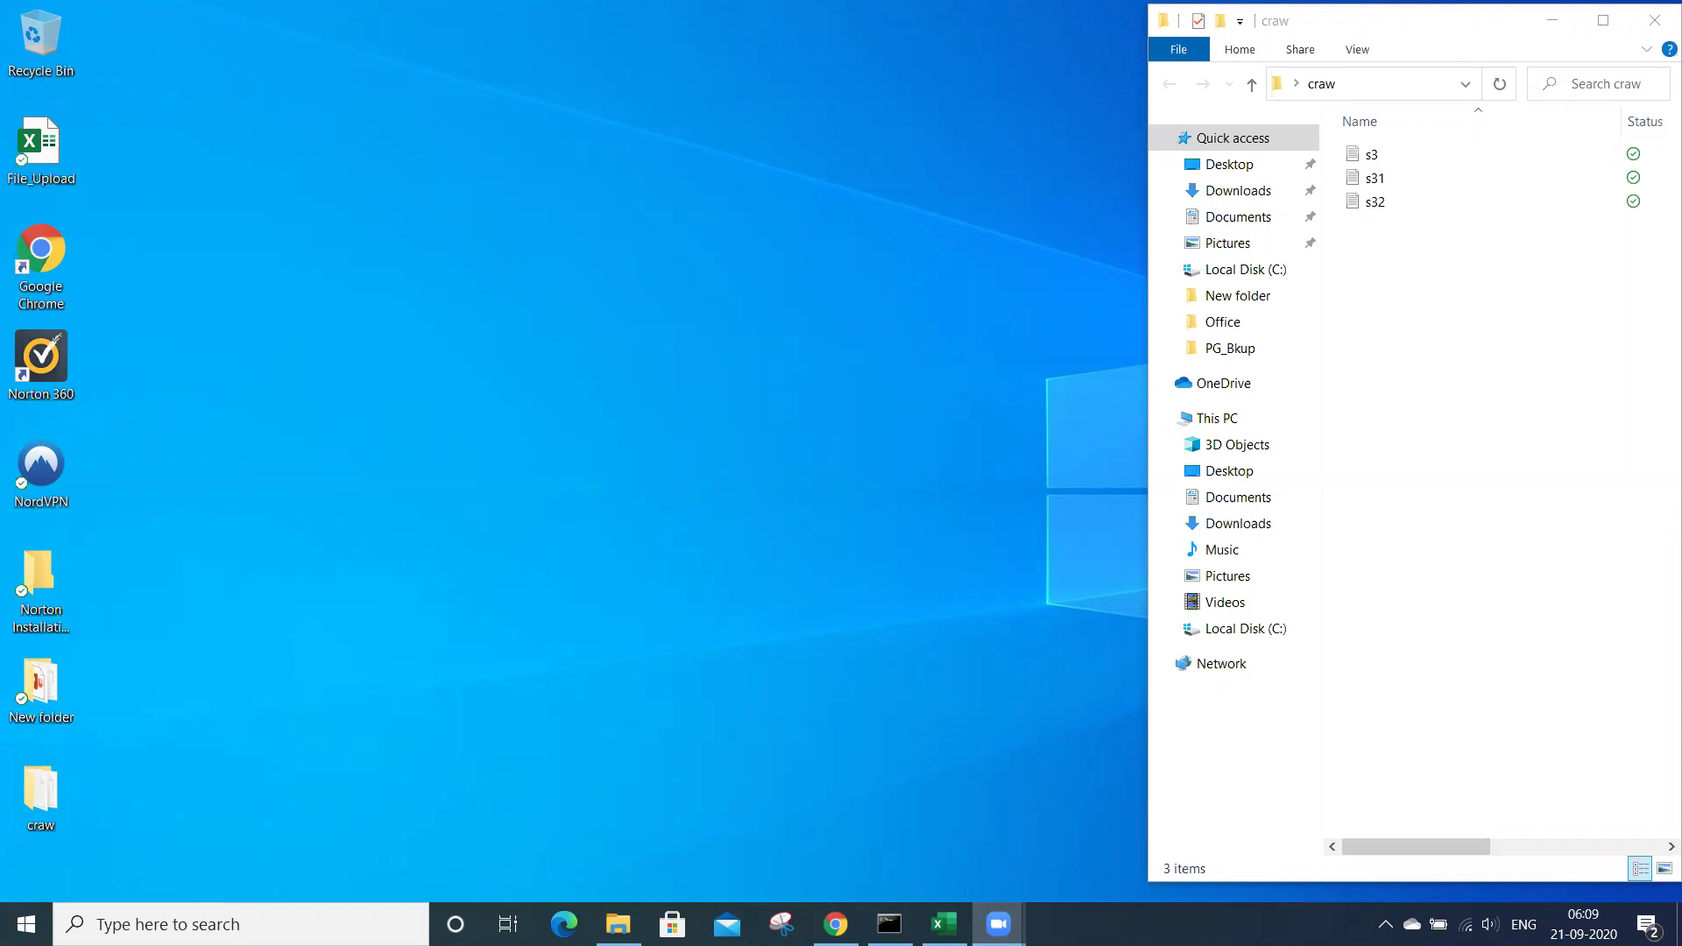
- Switch to Chrome to review the S3 bucket list, alternating between it and the Command Prompt
click(835, 924)
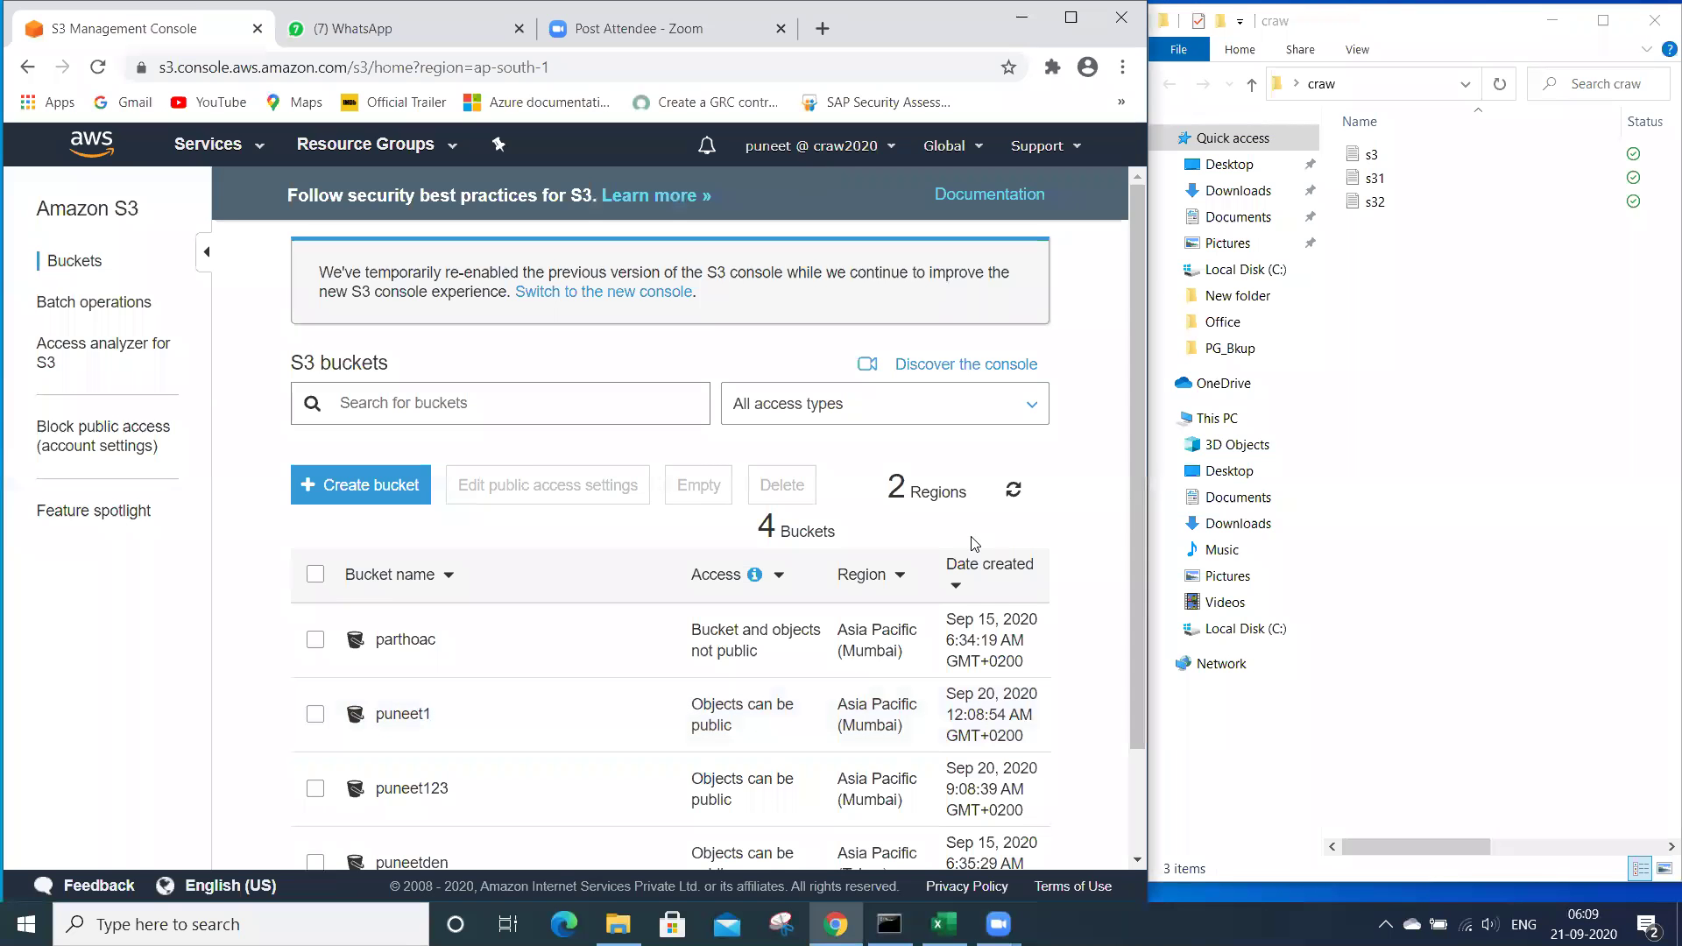
scroll(971, 543, down, 3)
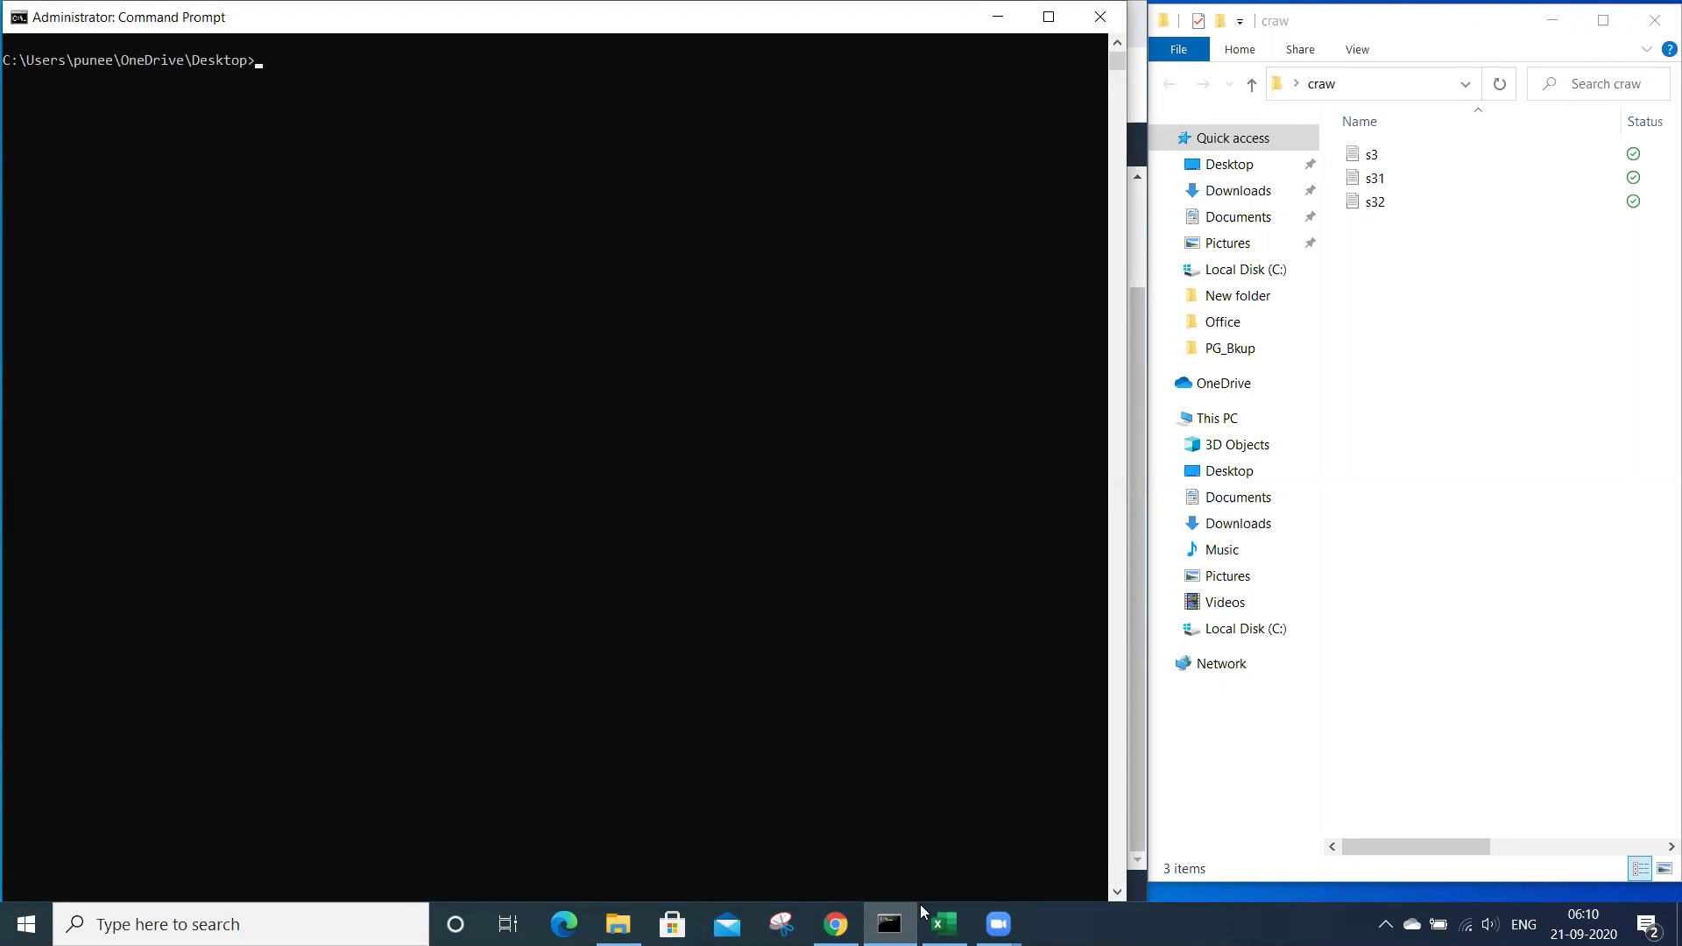
click(889, 924)
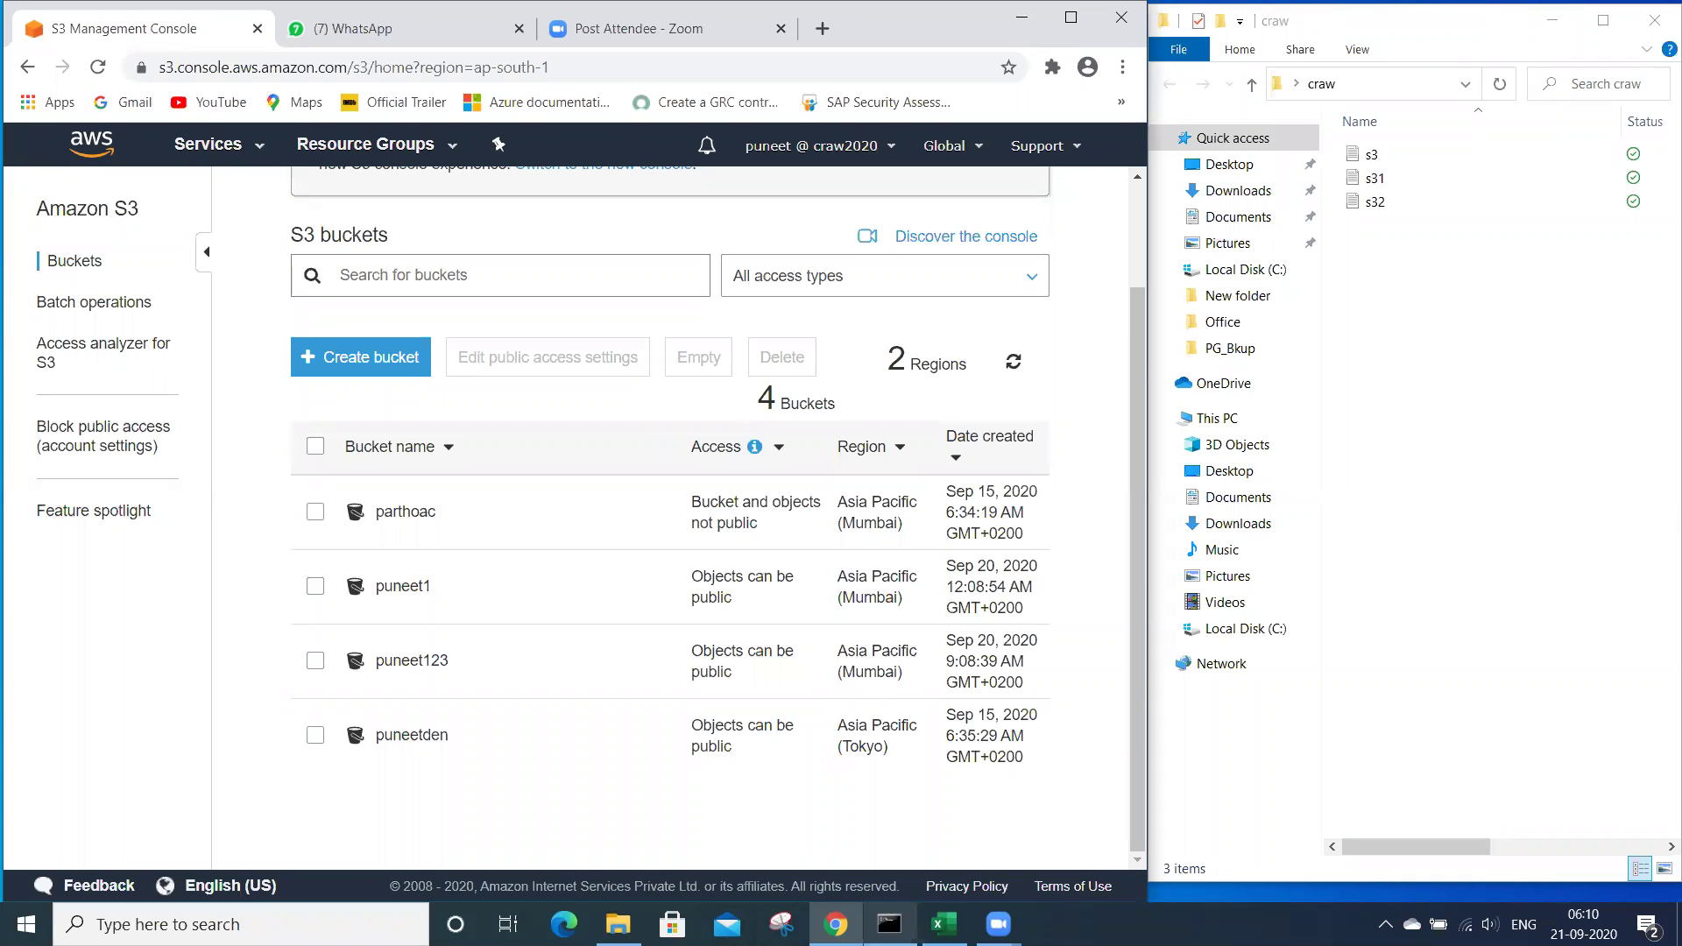
key(alt+Tab)
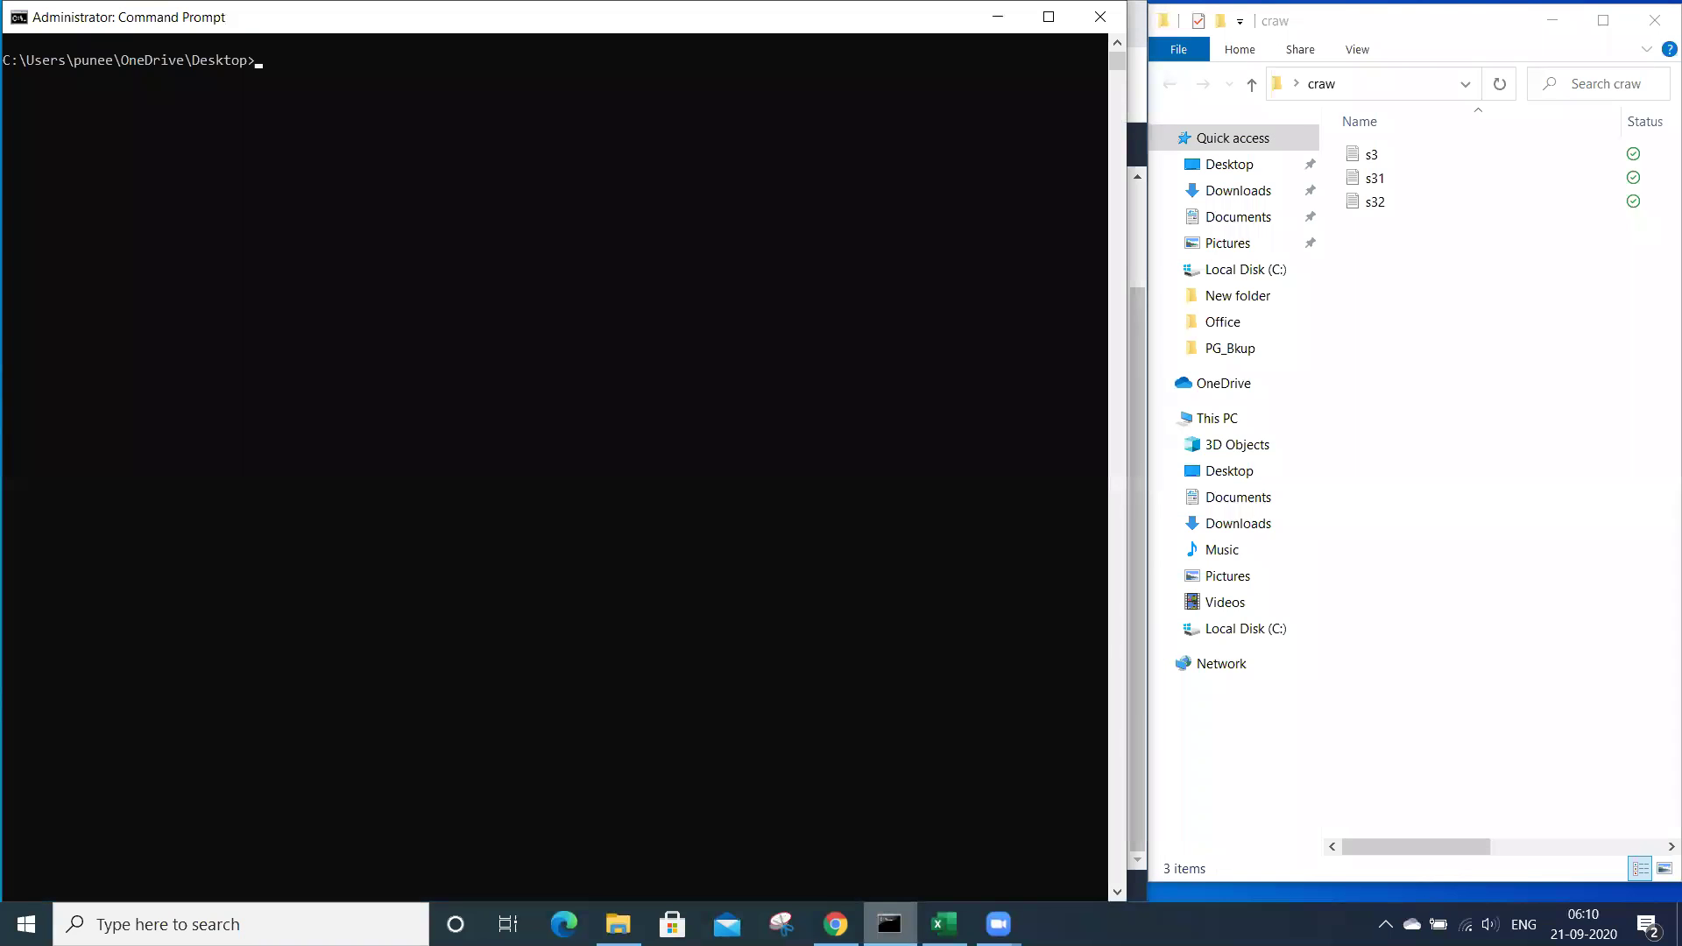
key(alt+Tab)
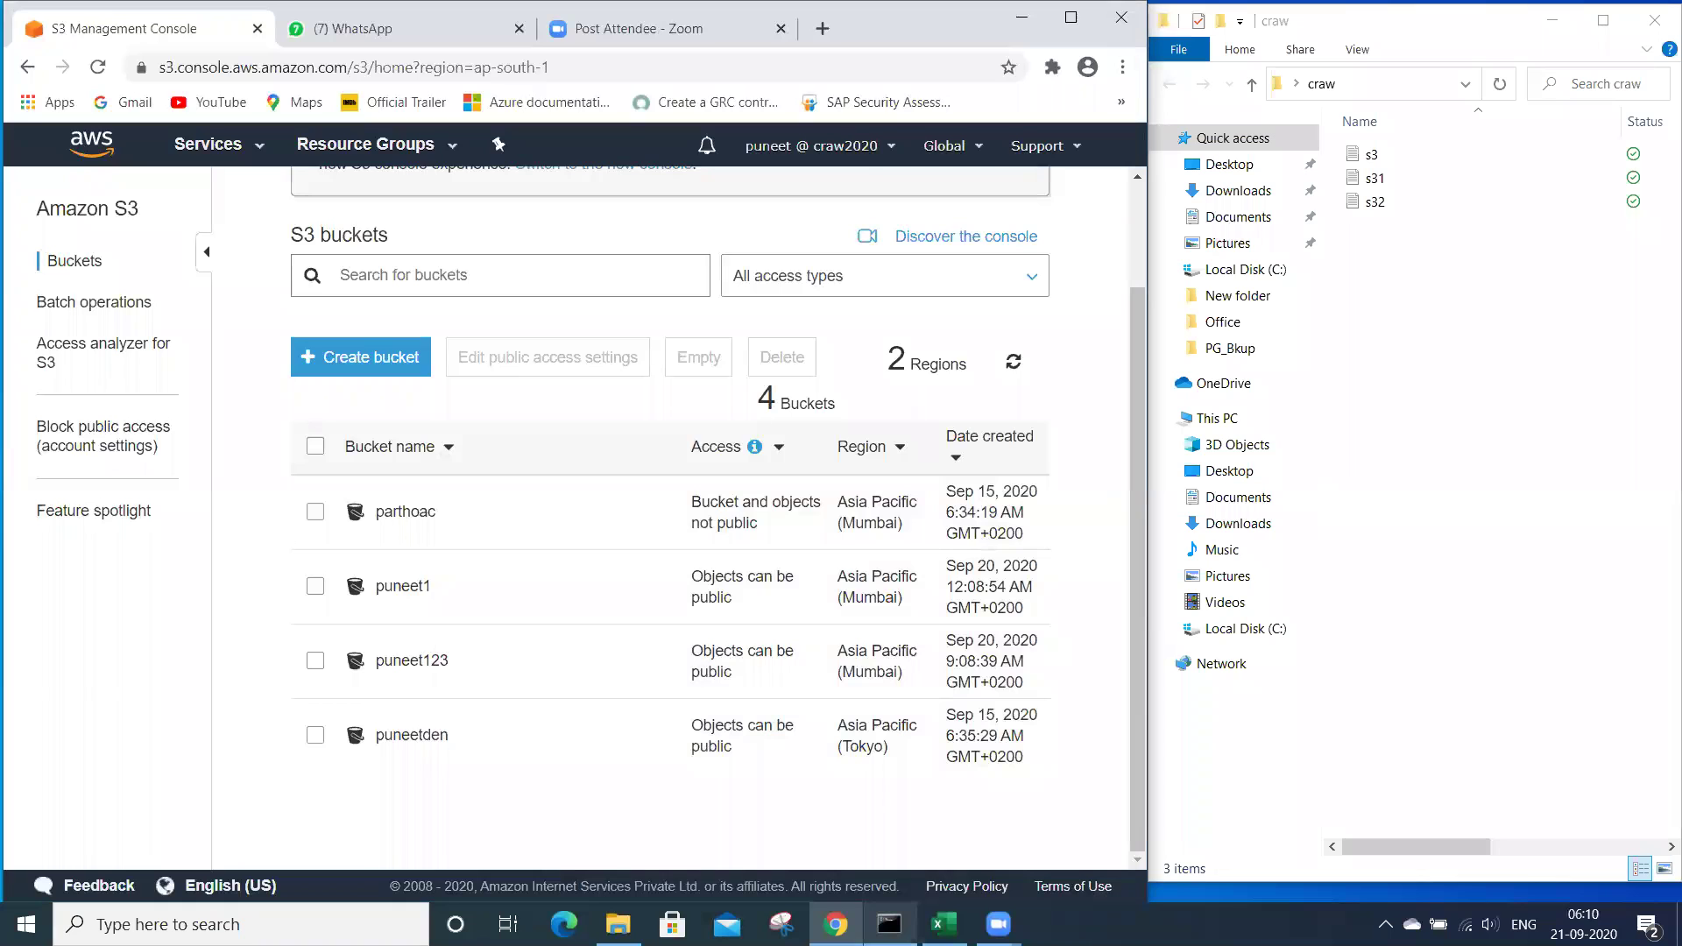
key(alt+Tab)
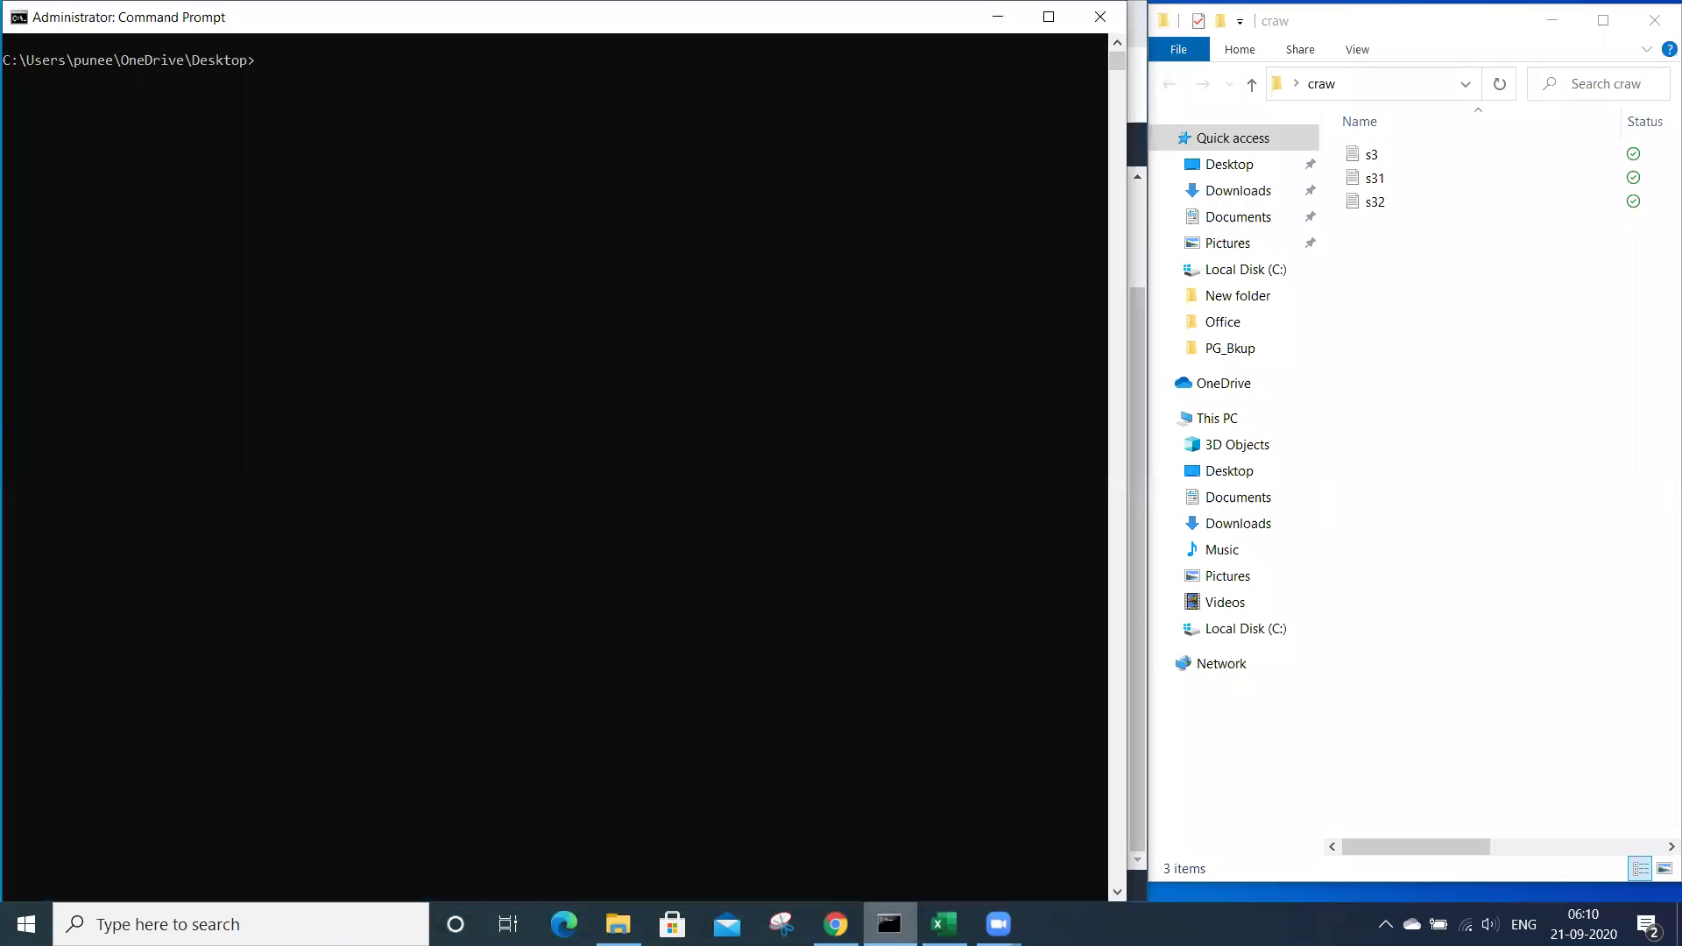
key(alt+Tab)
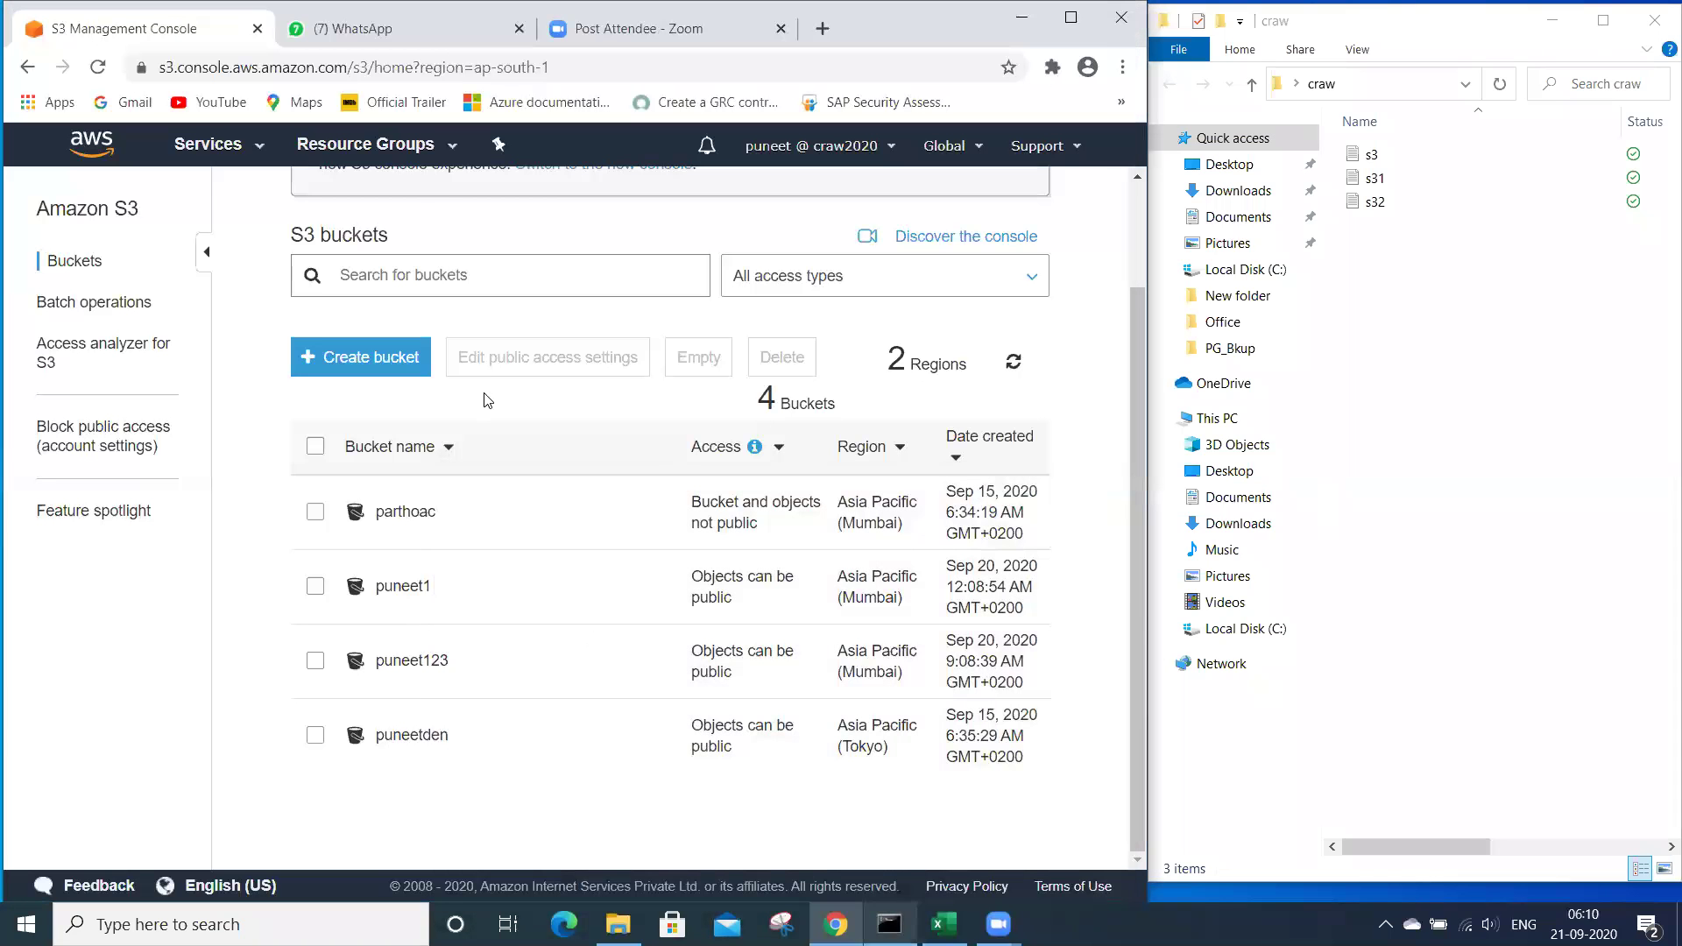
- Log out of WhatsApp Web and close its page, leaving the S3 console in view
click(406, 35)
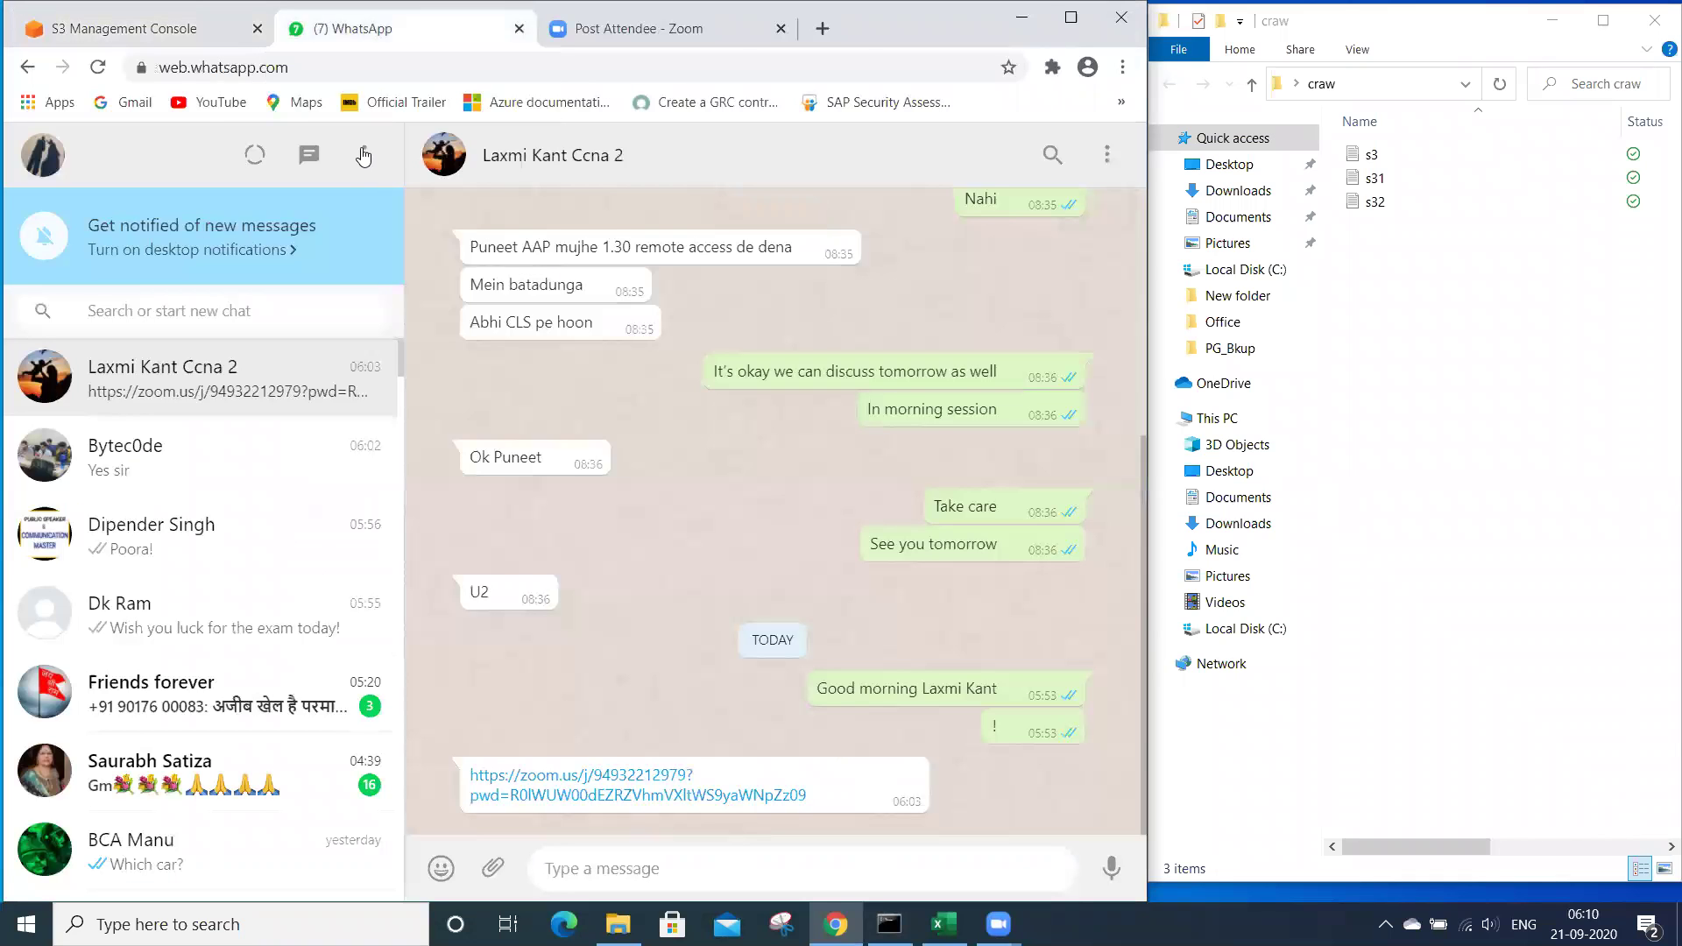
click(365, 154)
click(271, 477)
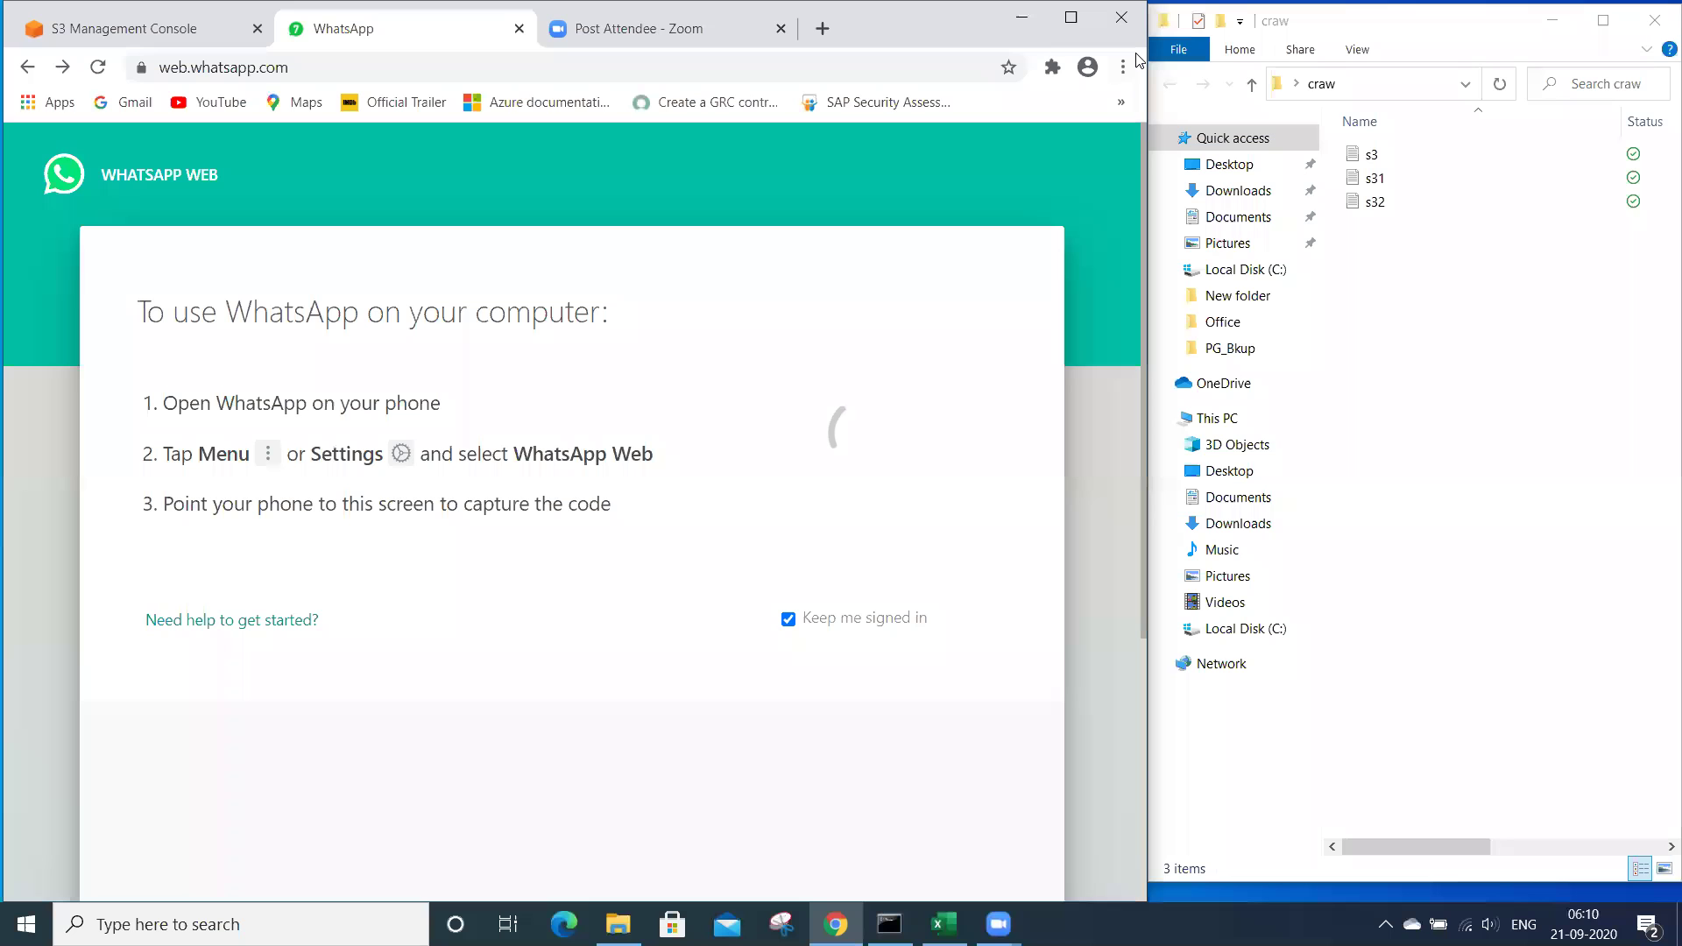
click(519, 28)
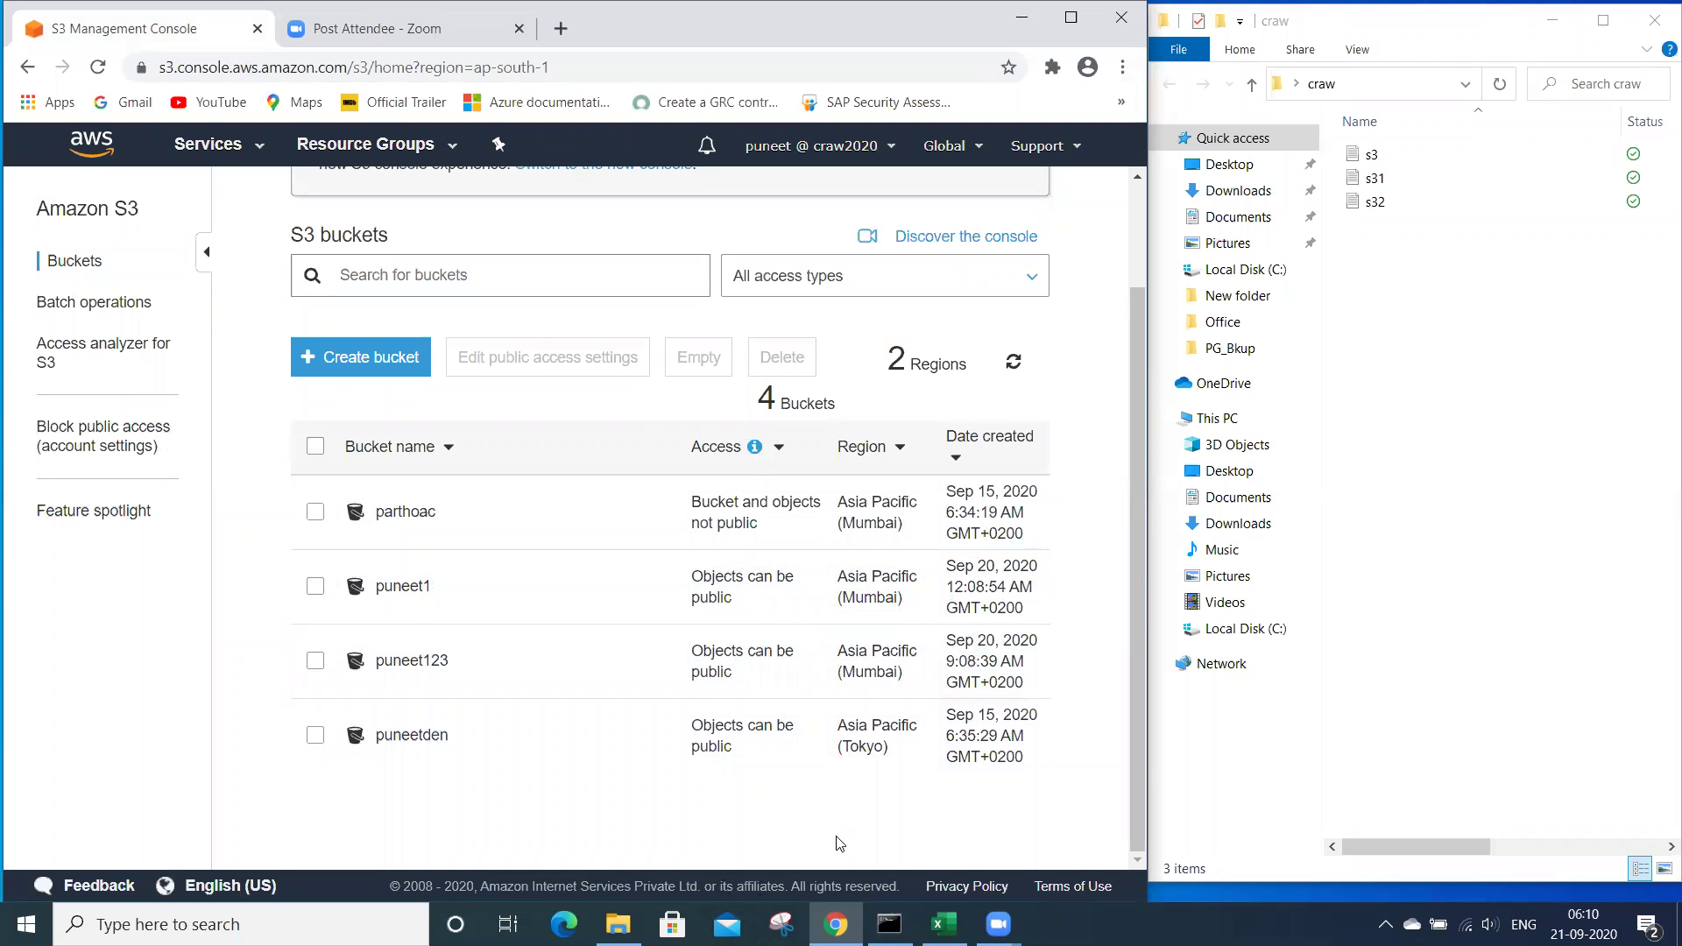
mouse_move(889, 924)
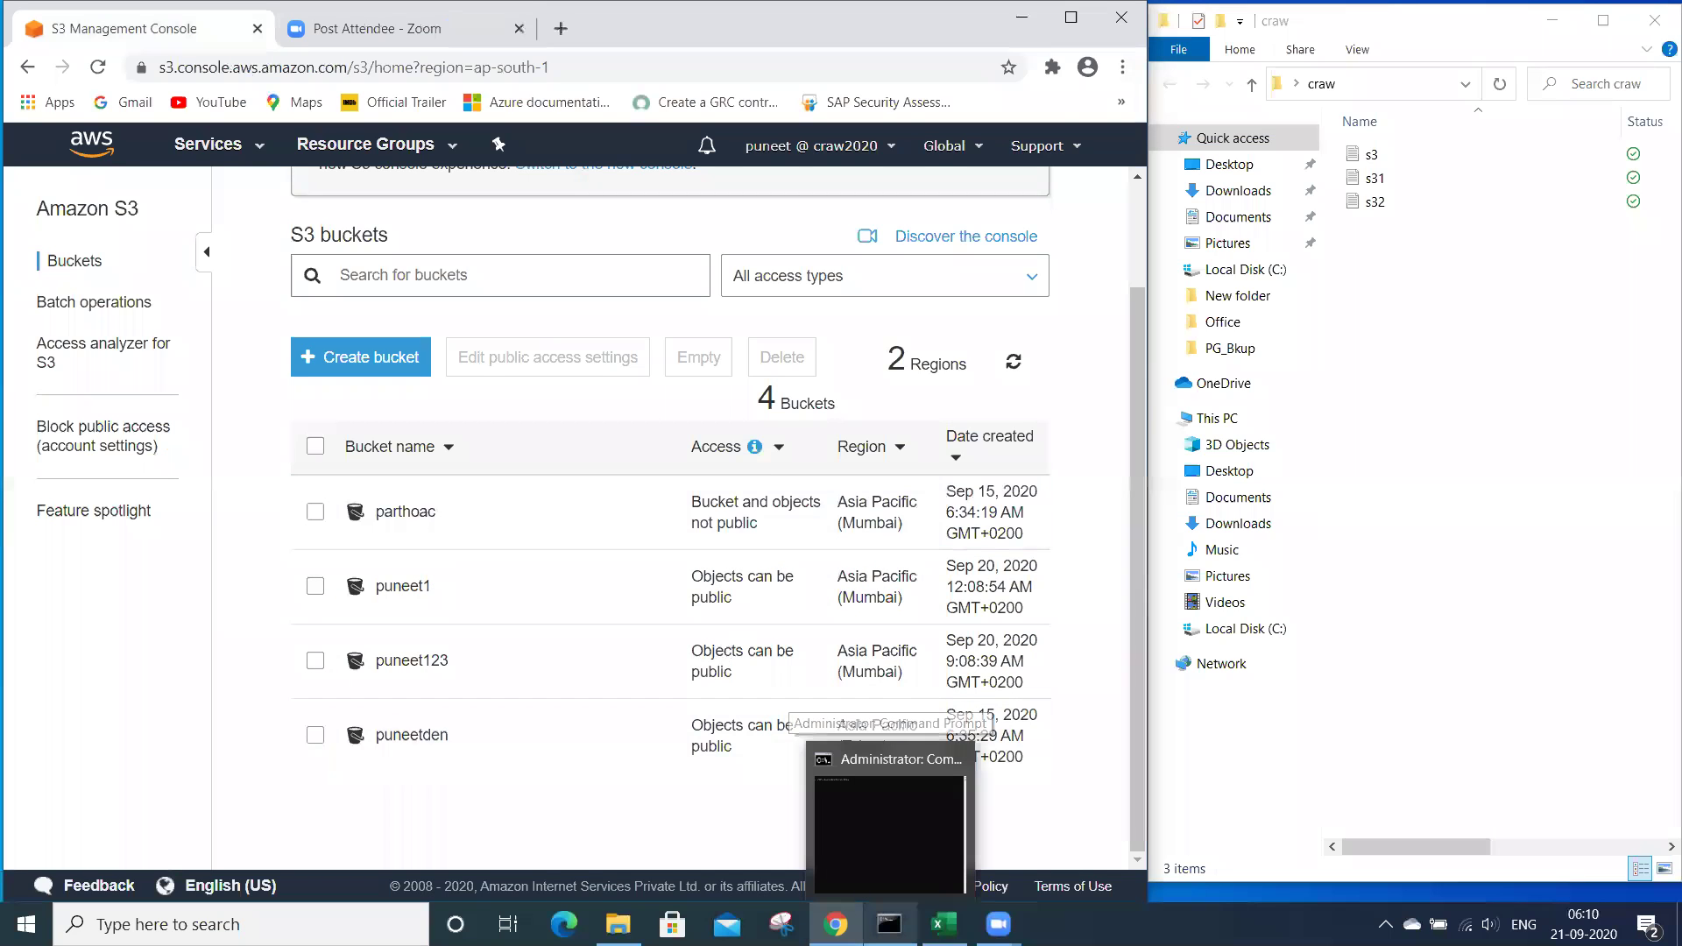
click(1478, 339)
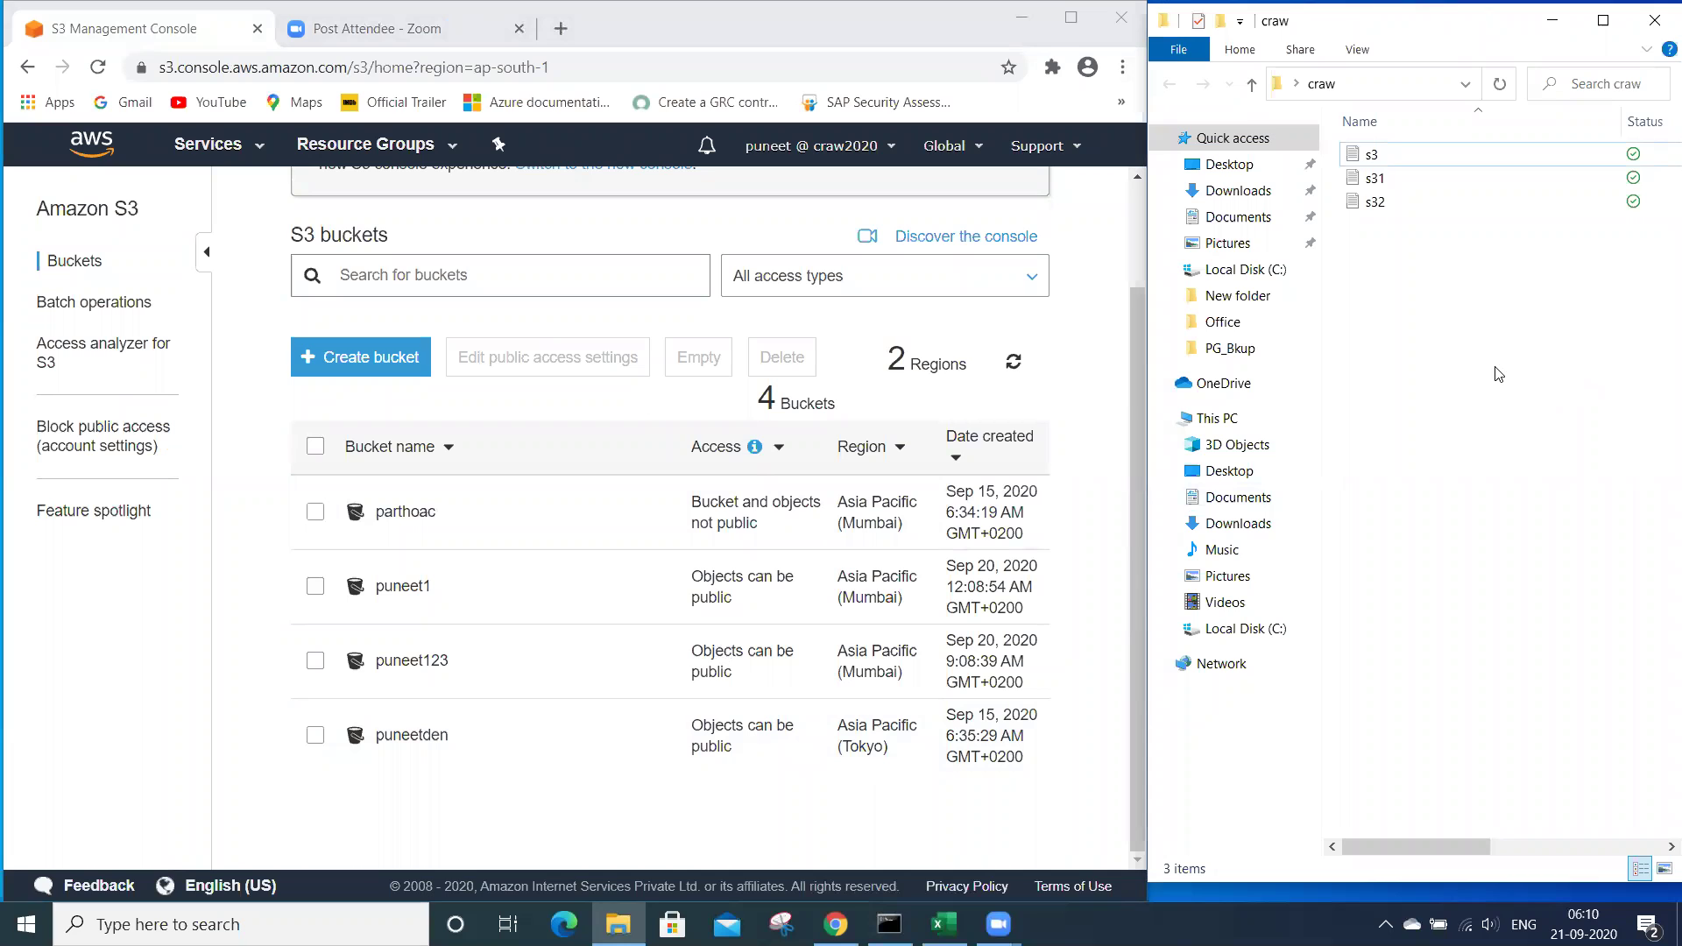
right_click(1400, 332)
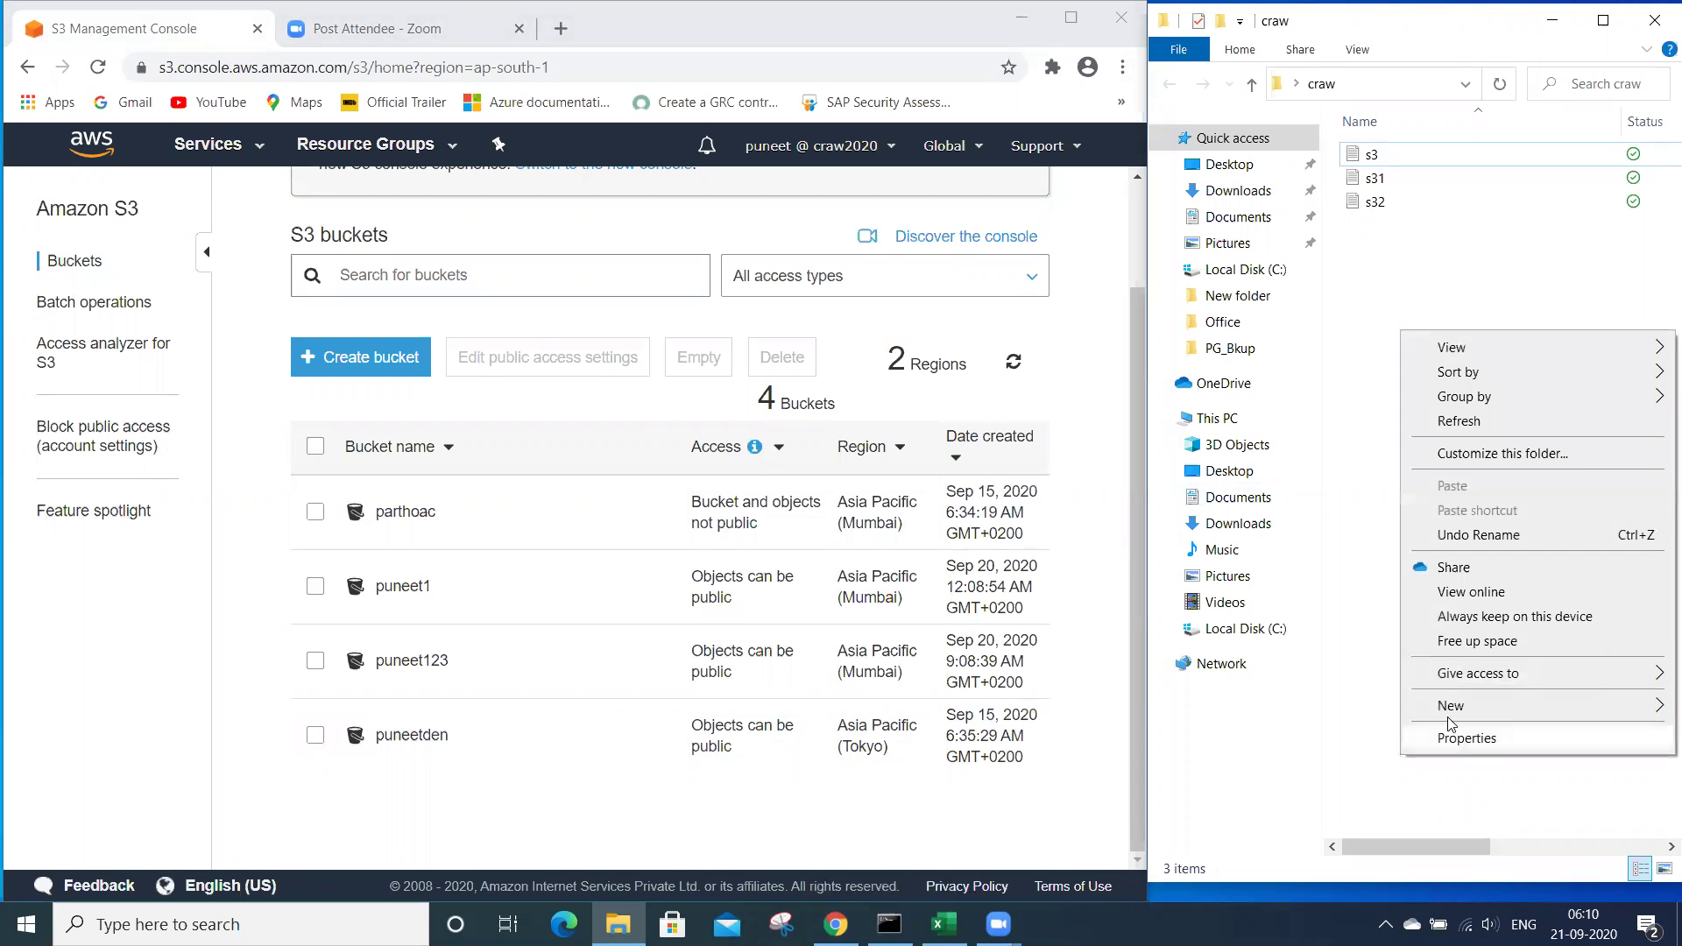
mouse_move(1446, 704)
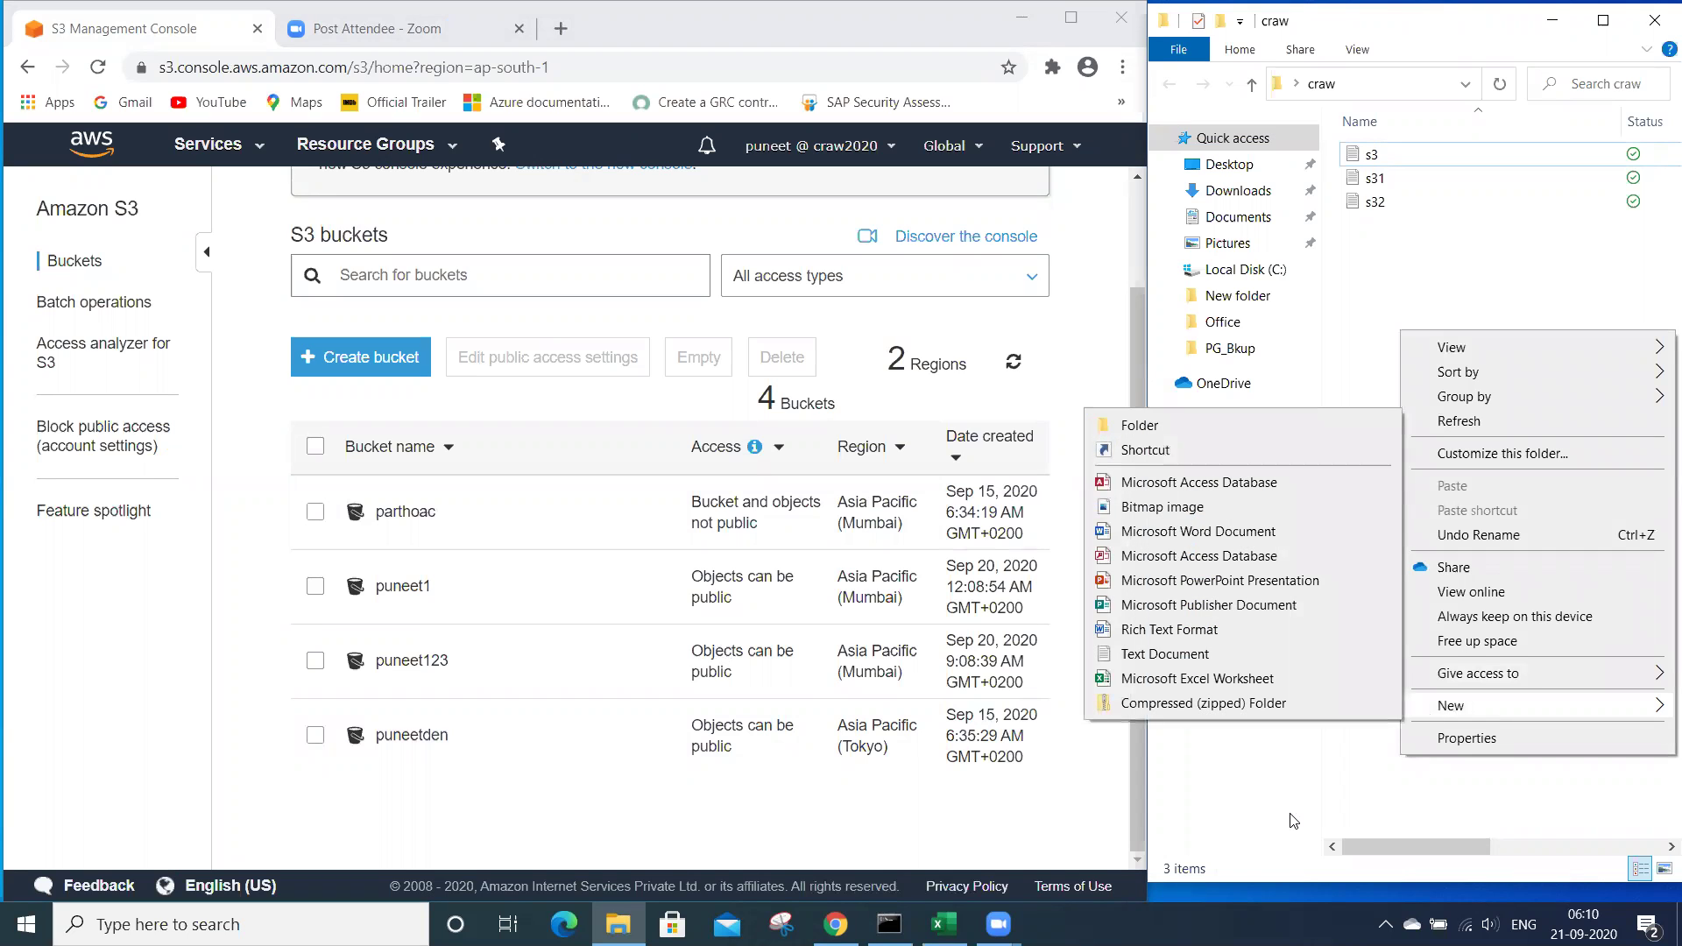
click(1252, 816)
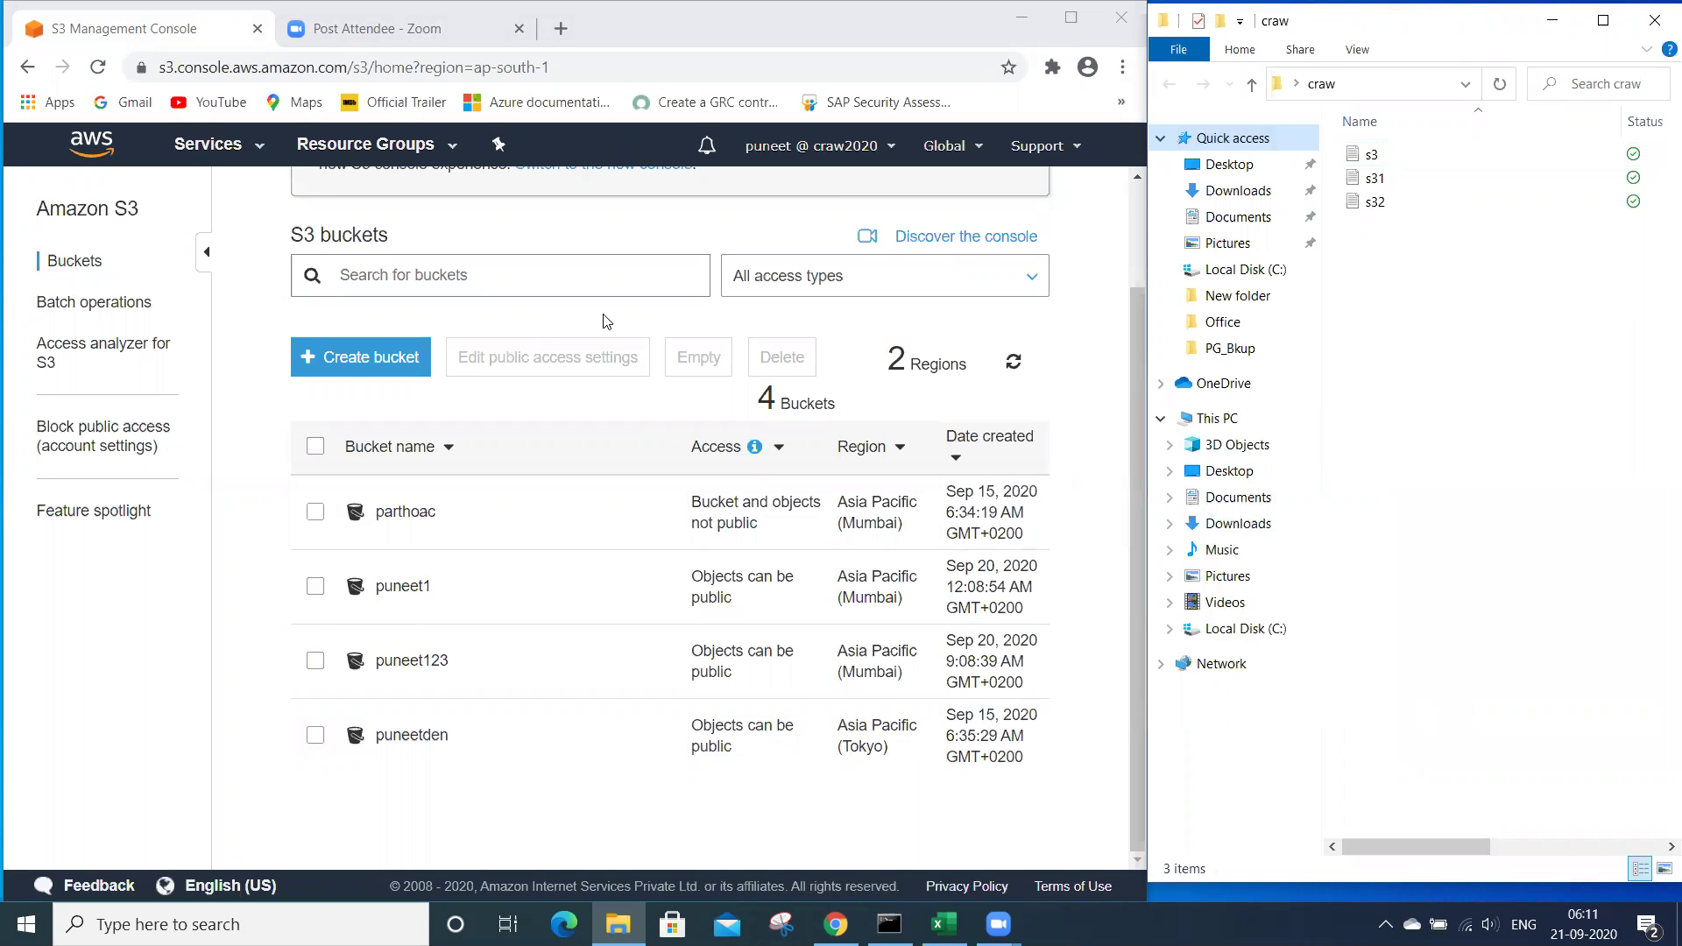
- Open Google in a new Chrome tab and search for images of "ice"
click(522, 72)
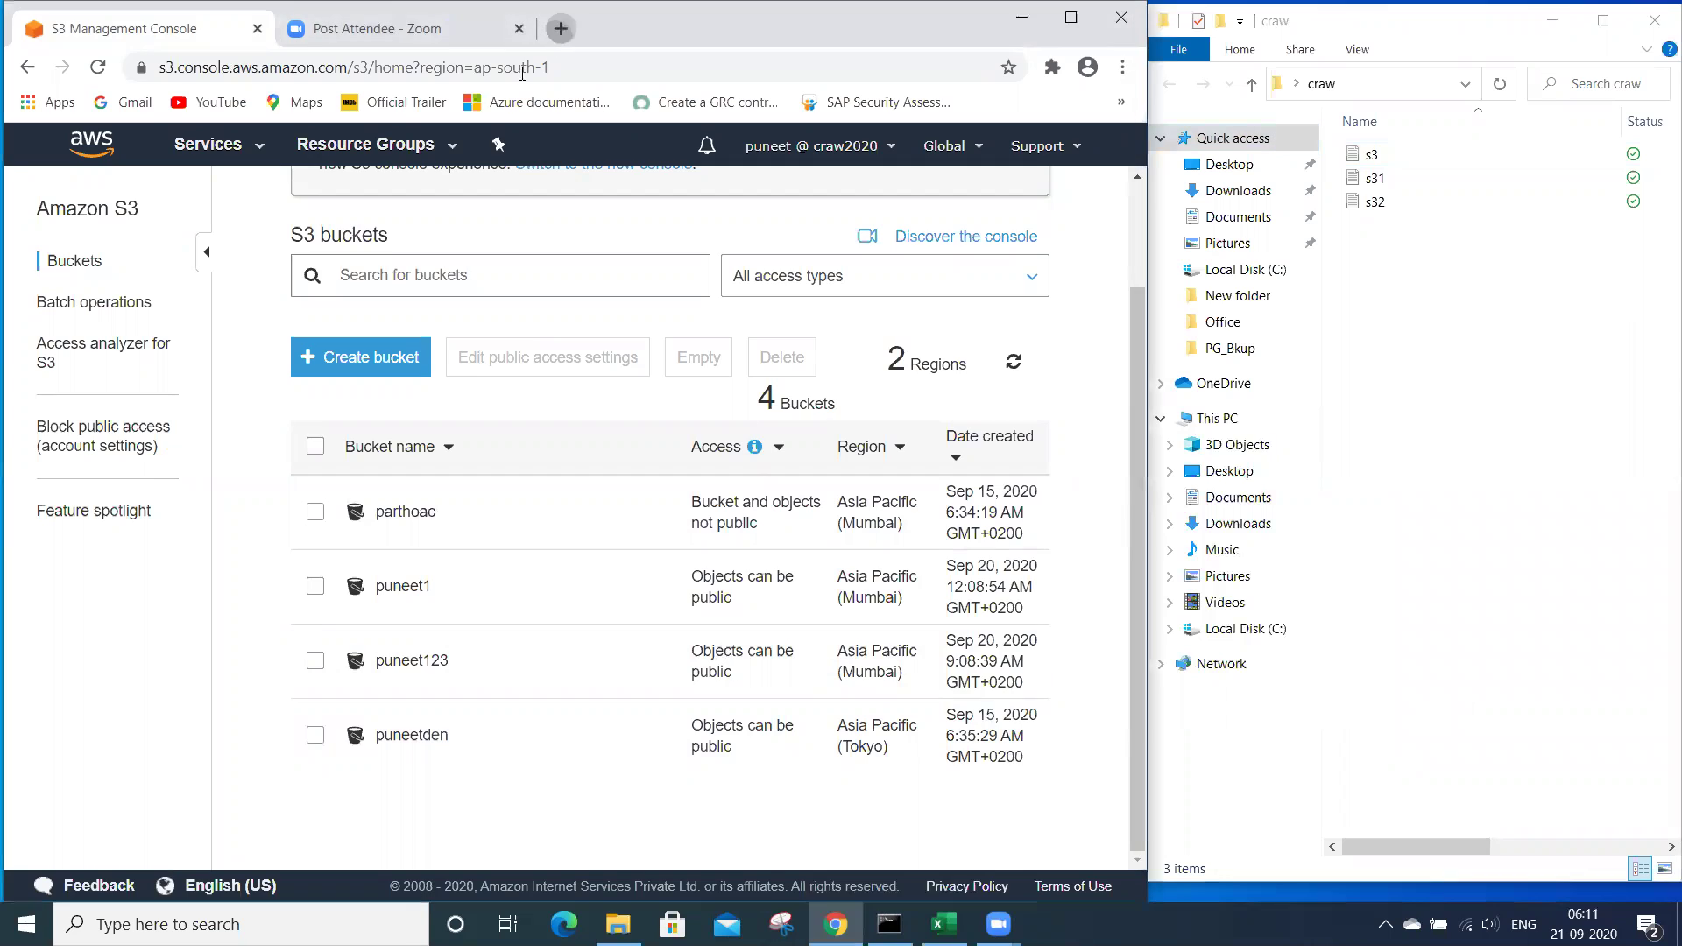
key(ctrl+t)
text(goog)
key(Return)
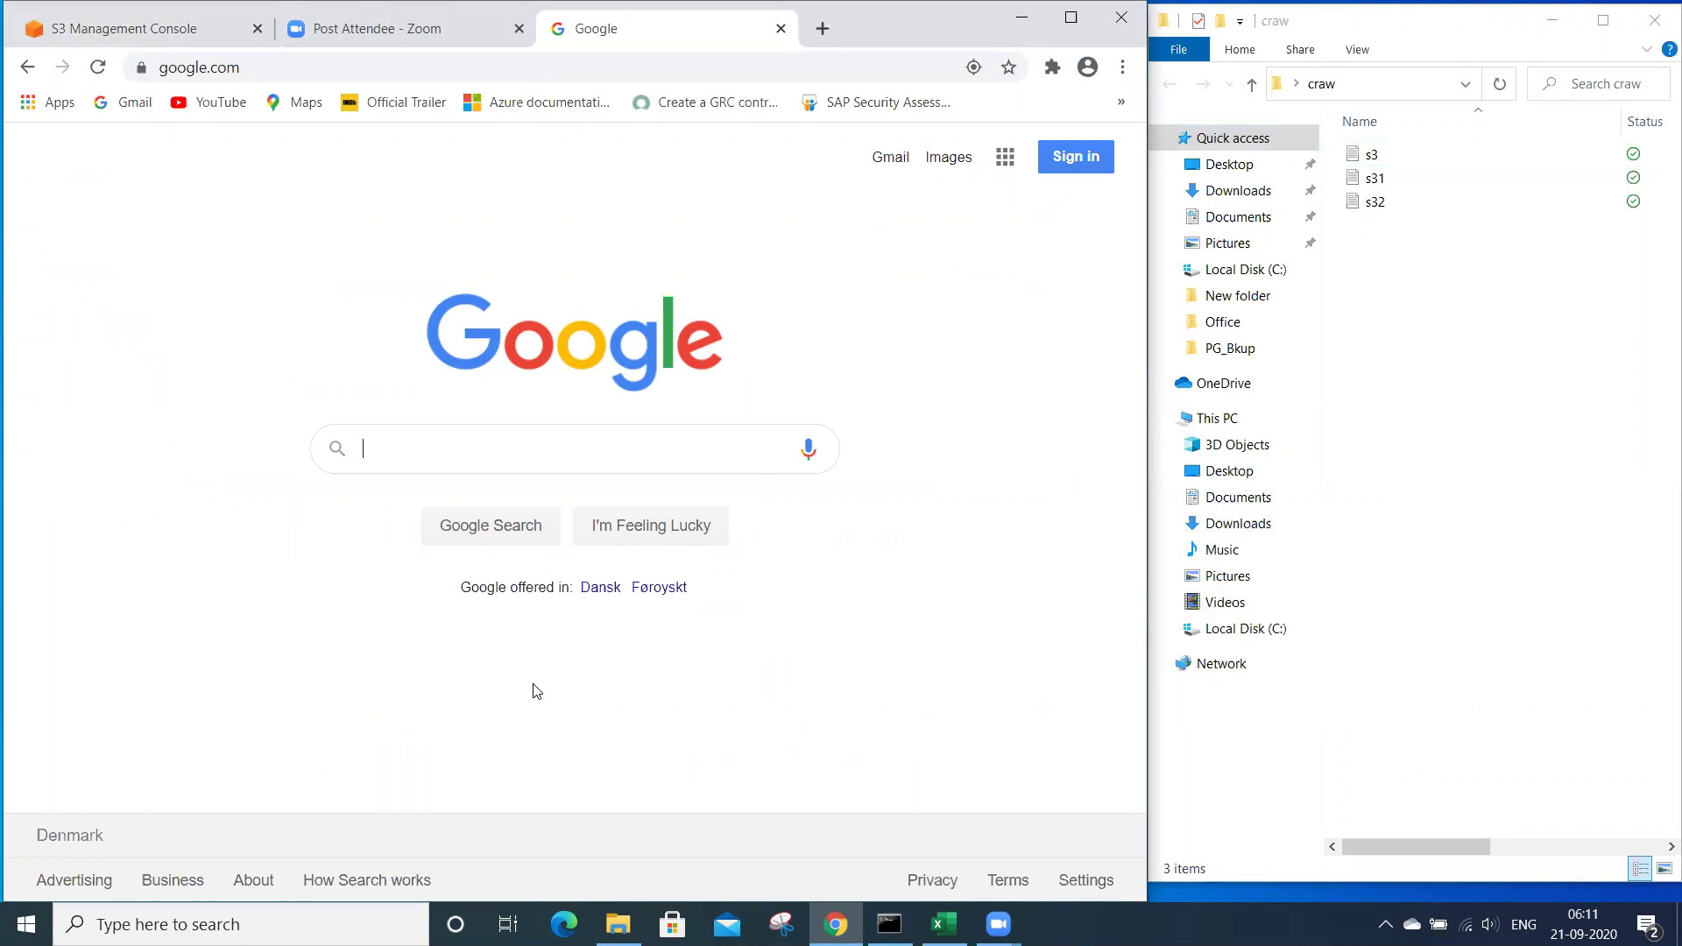
text(ice)
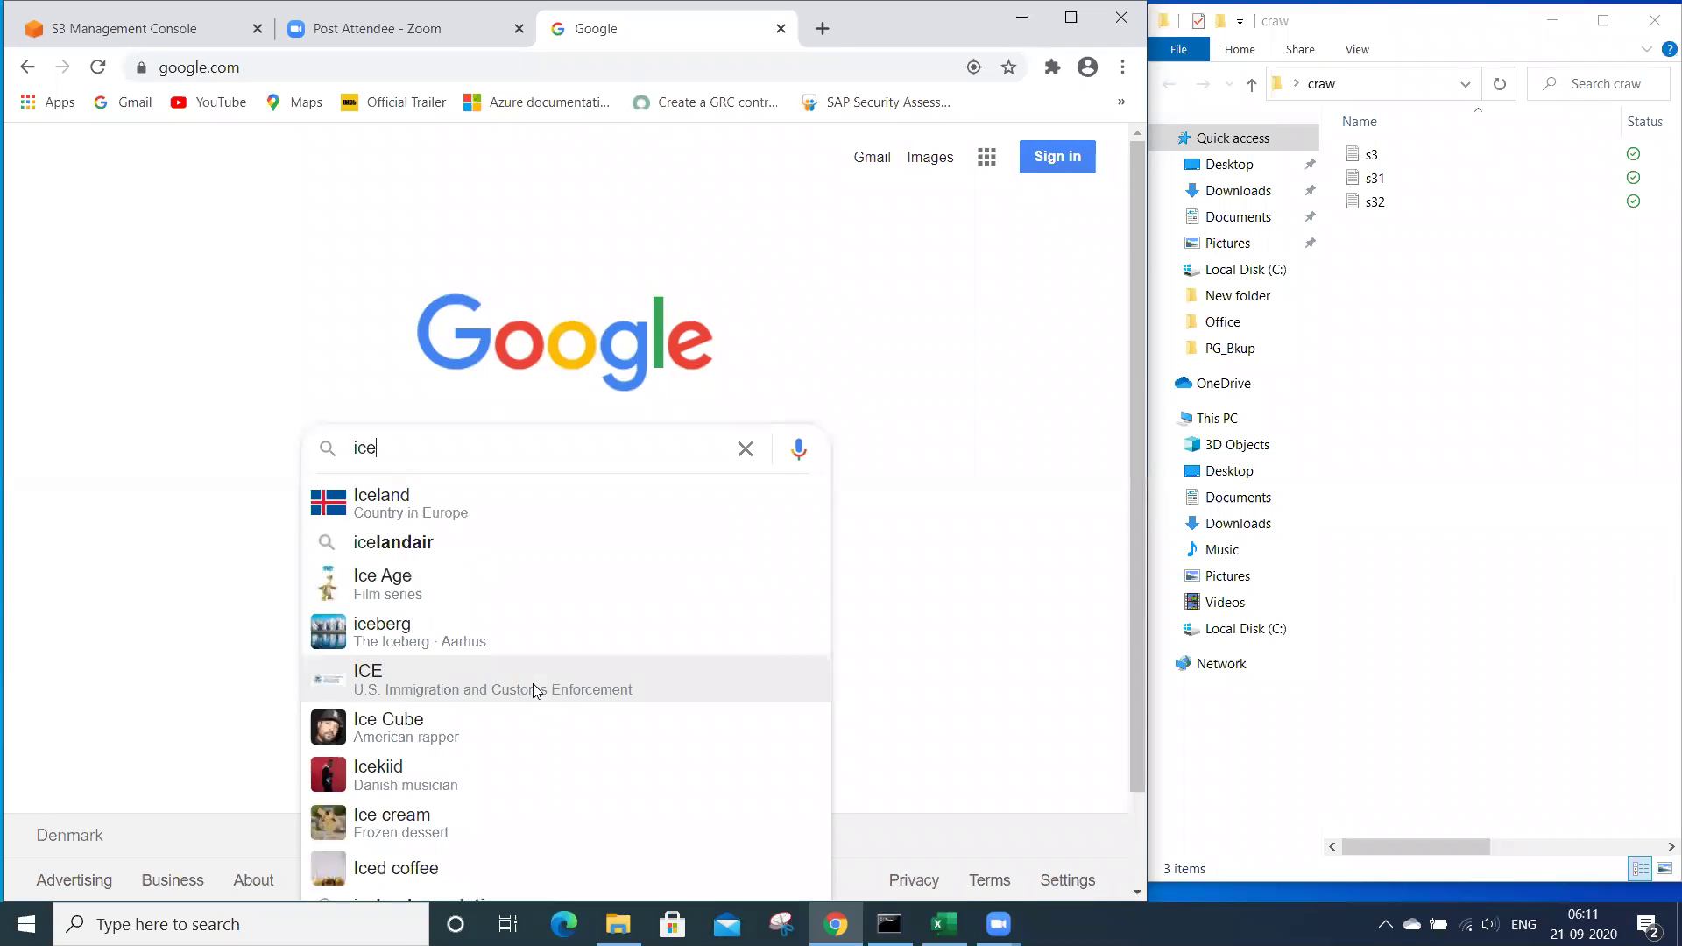
key(Return)
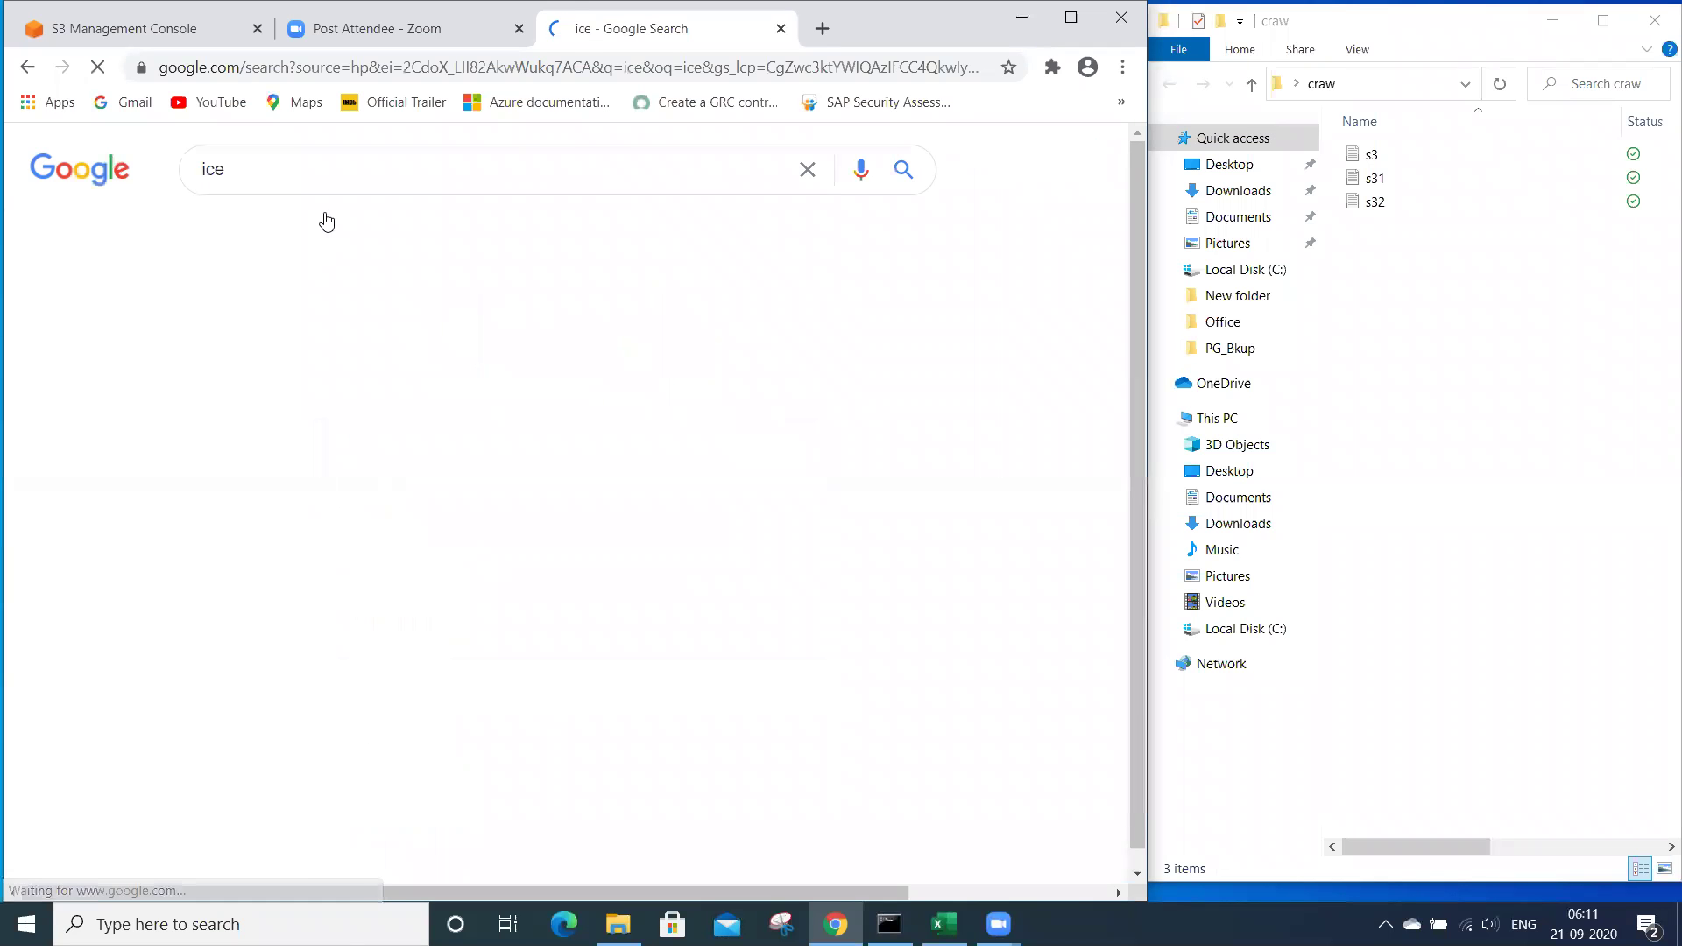
click(310, 241)
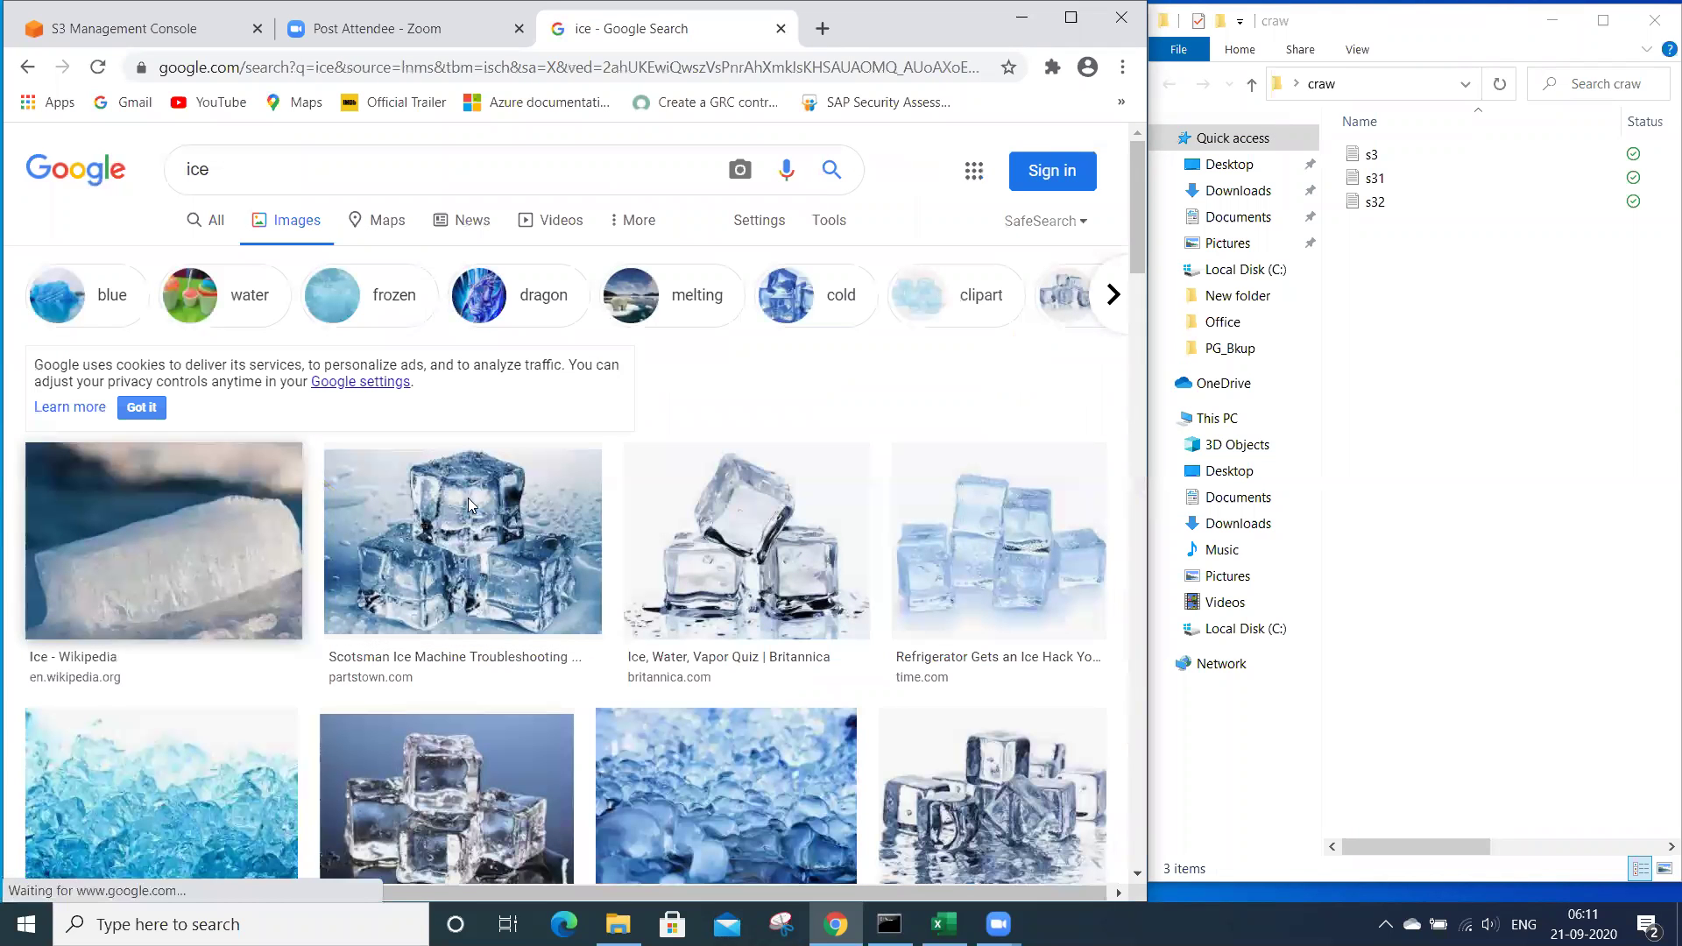
- Save the partstown.com ice cube picture as the JPEG image "download" in the craw folder on the Desktop
right_click(470, 499)
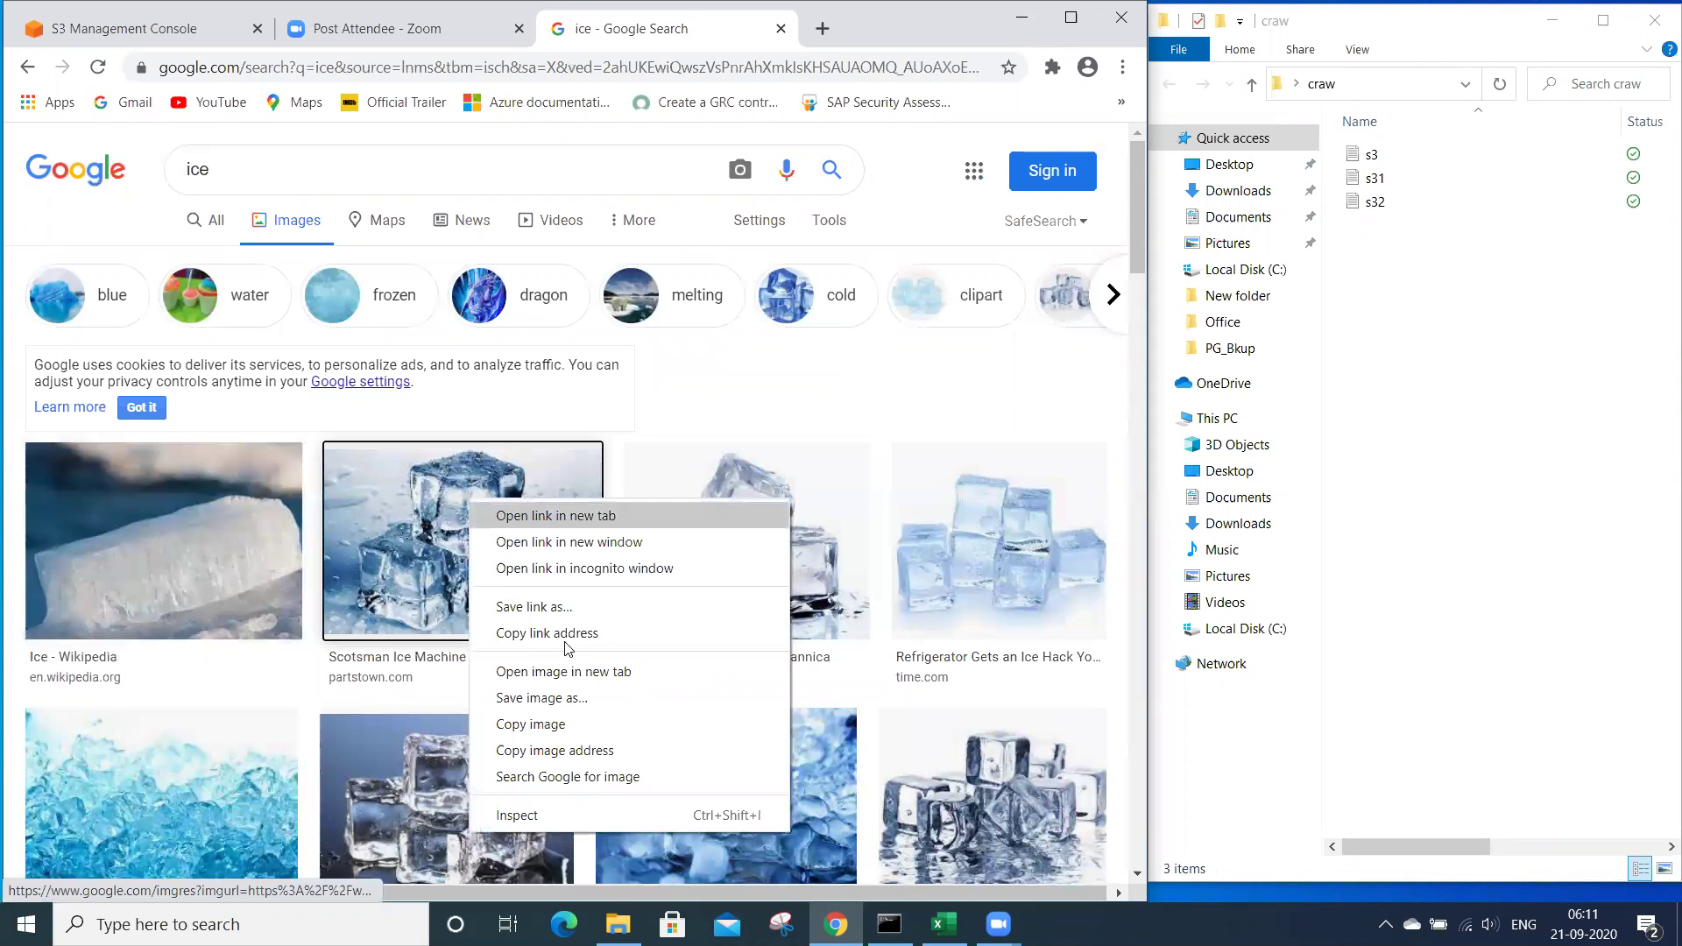
click(542, 695)
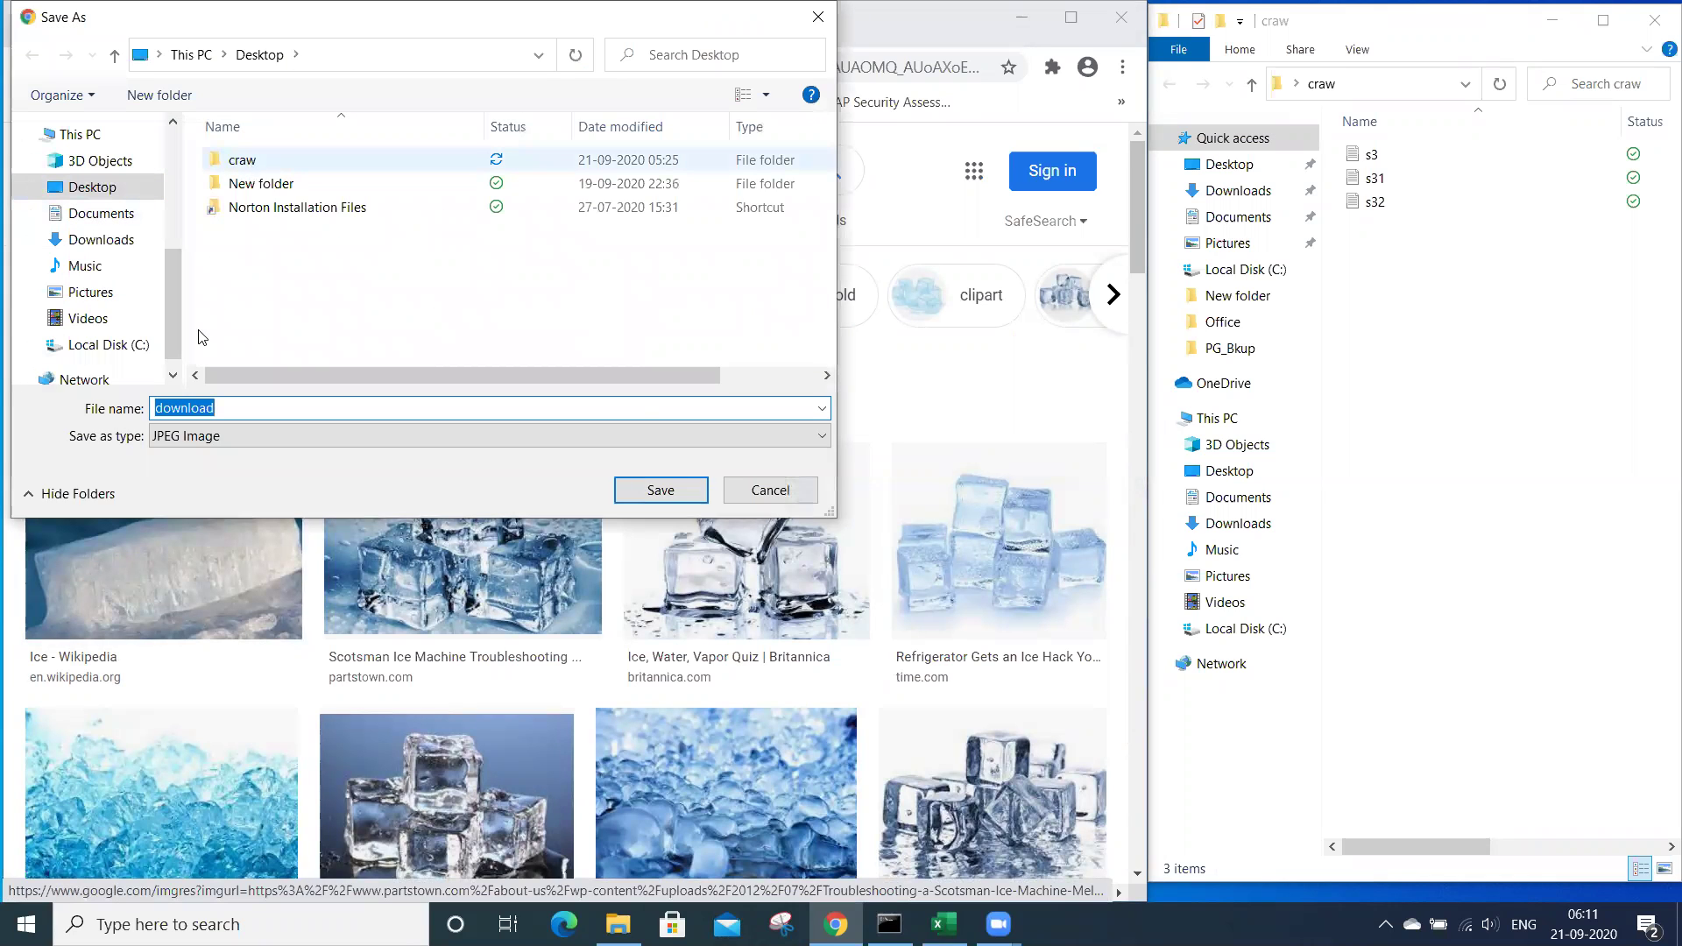
double_click(241, 162)
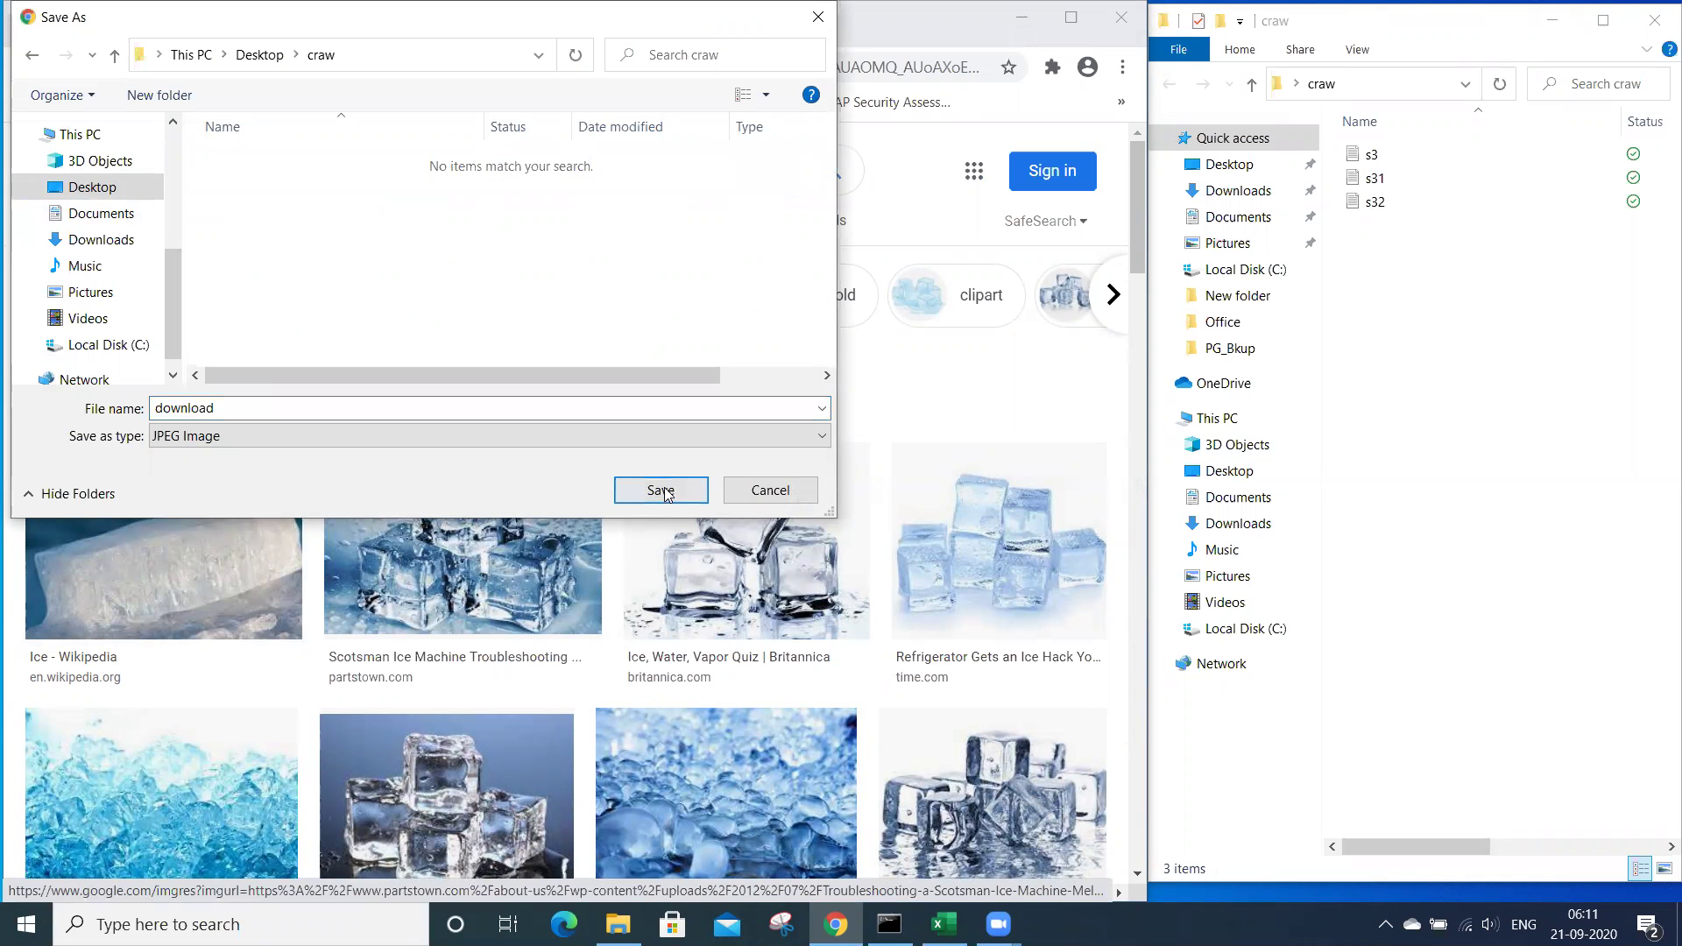
click(662, 491)
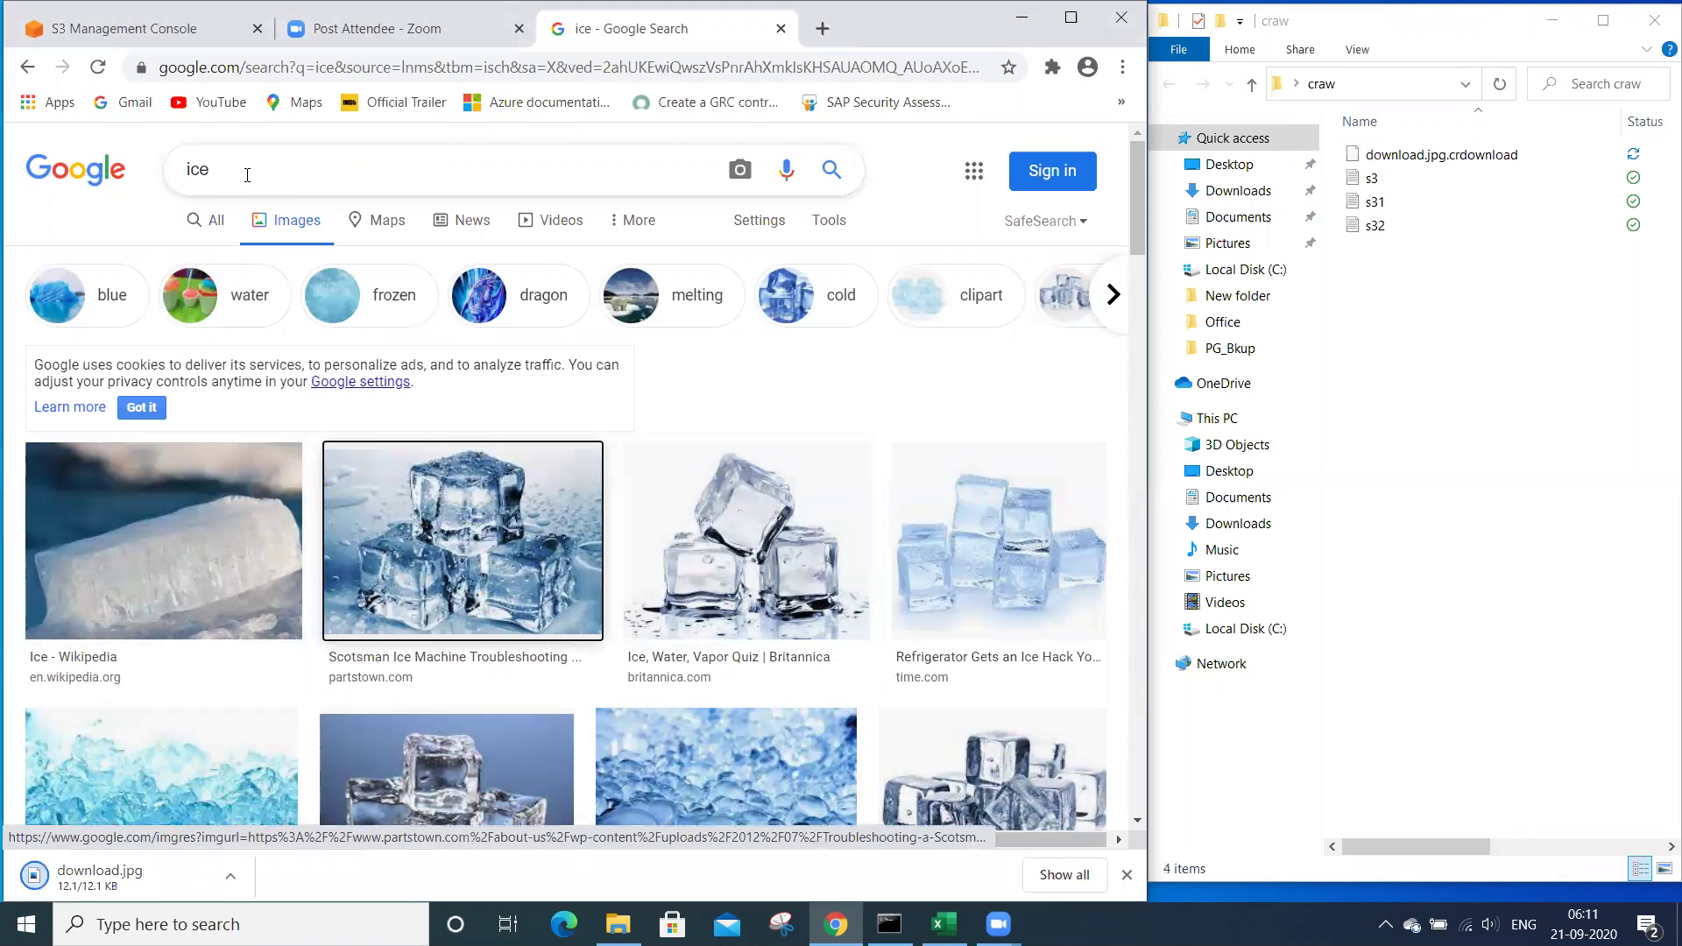
- Search Google for "mp3" across all result types and look through the results for a downloadable file
key(ctrl+a)
text(mp)
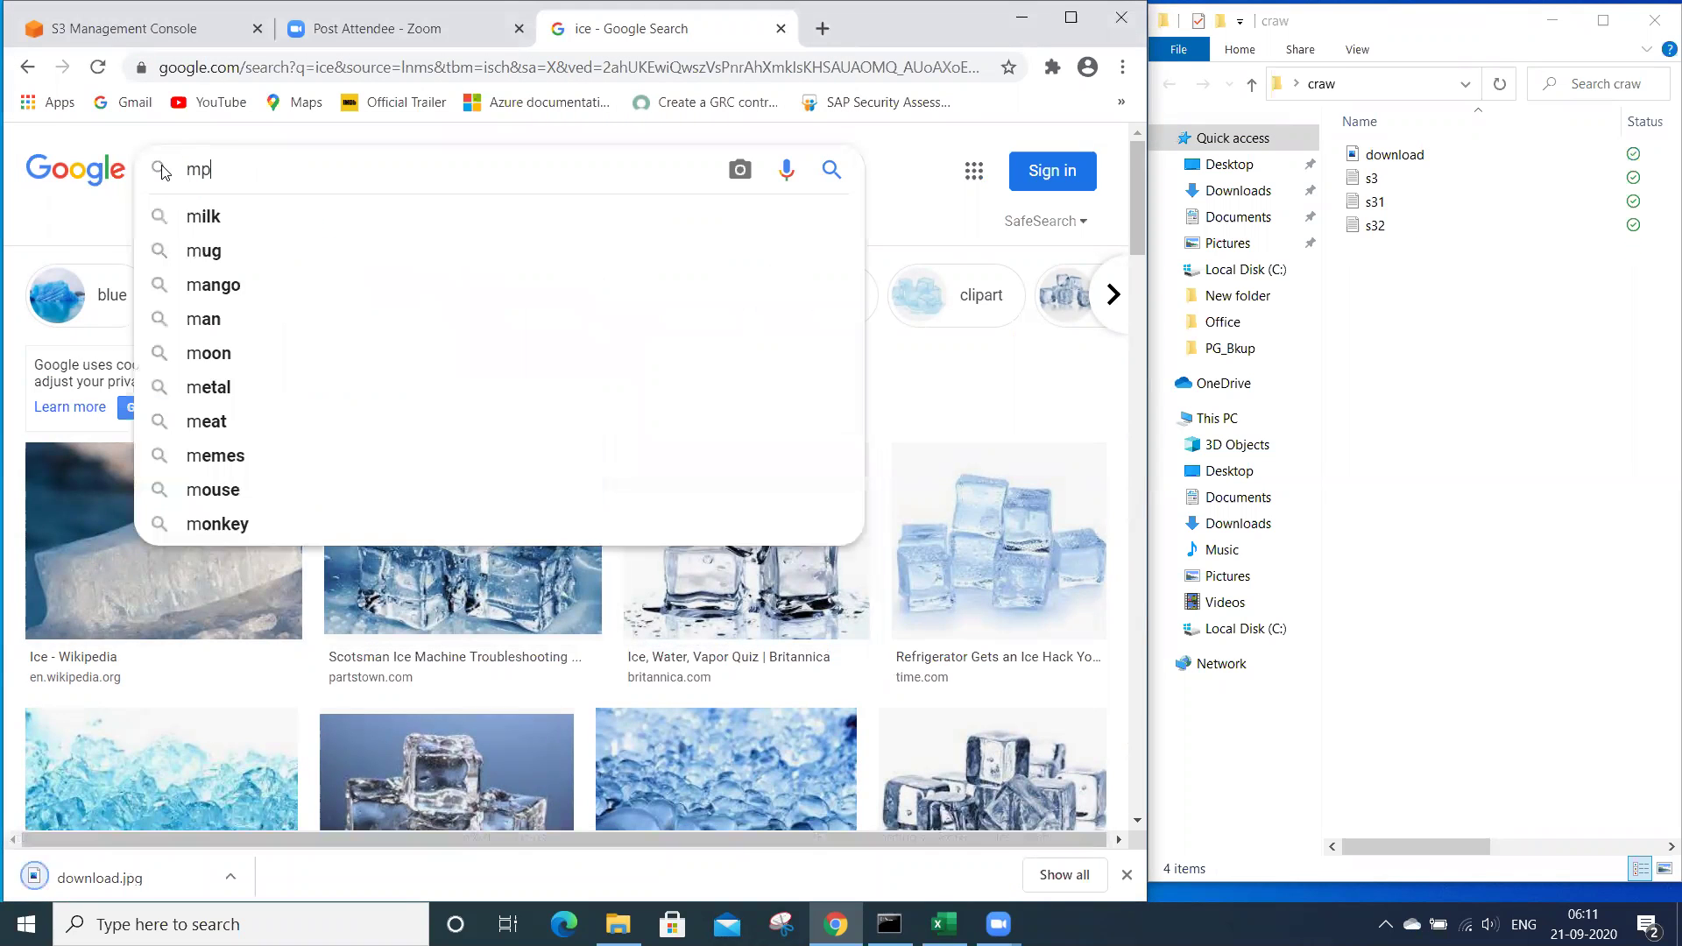
text(3)
key(Return)
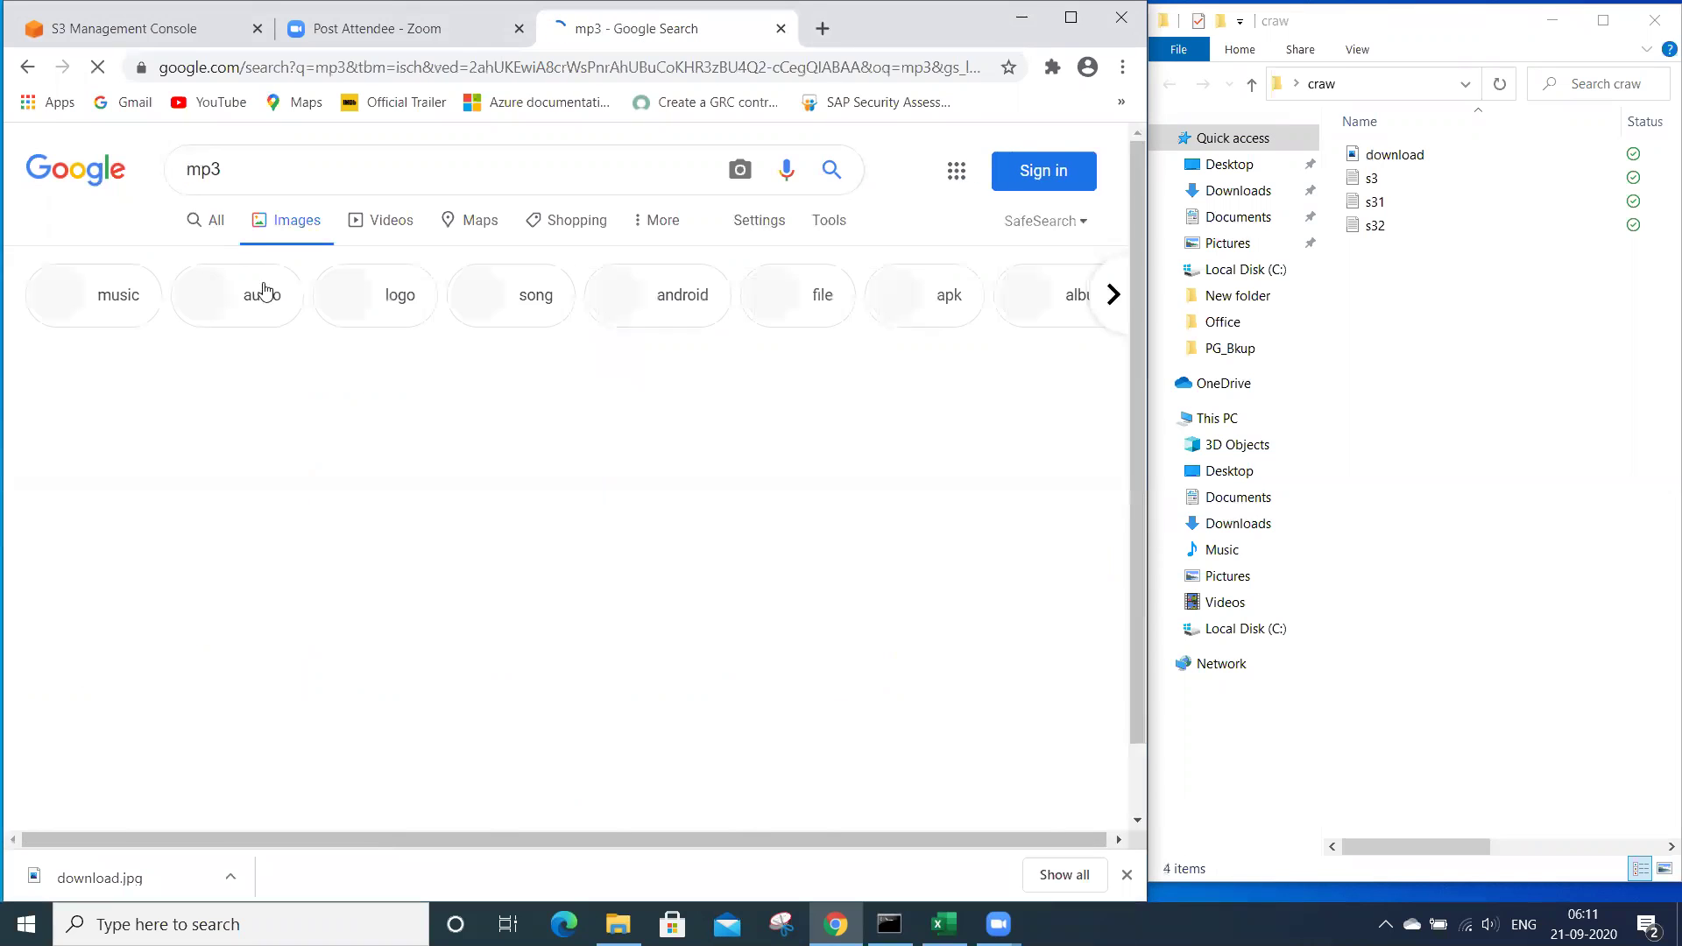
click(206, 219)
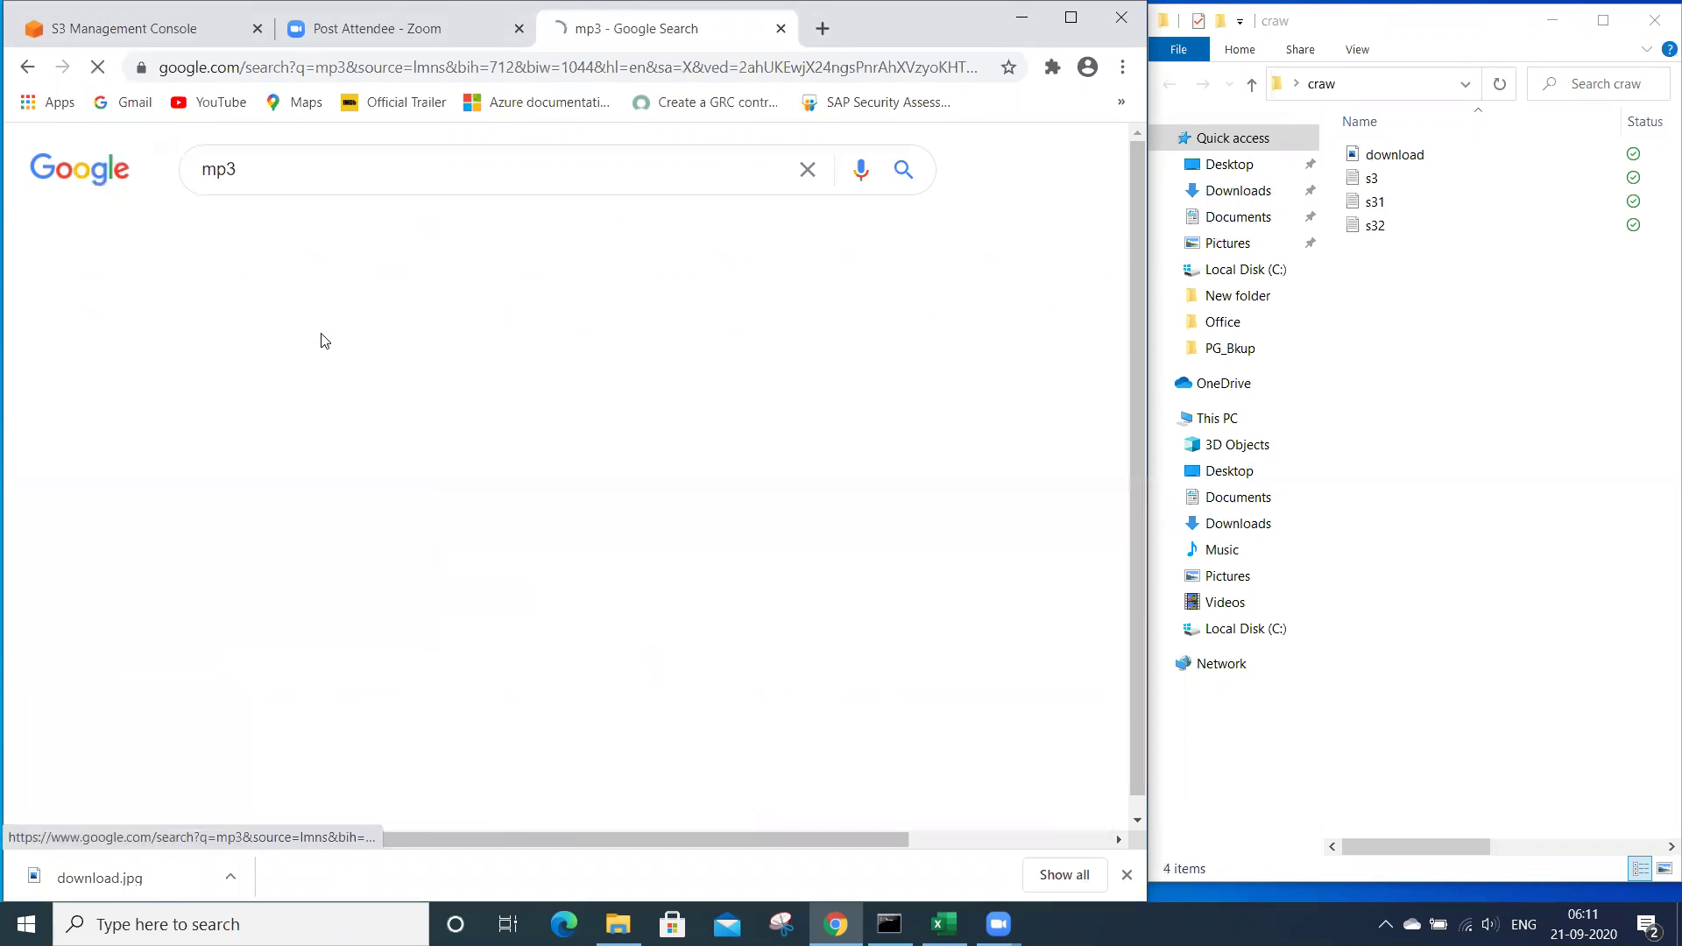
scroll(279, 383, down, 1)
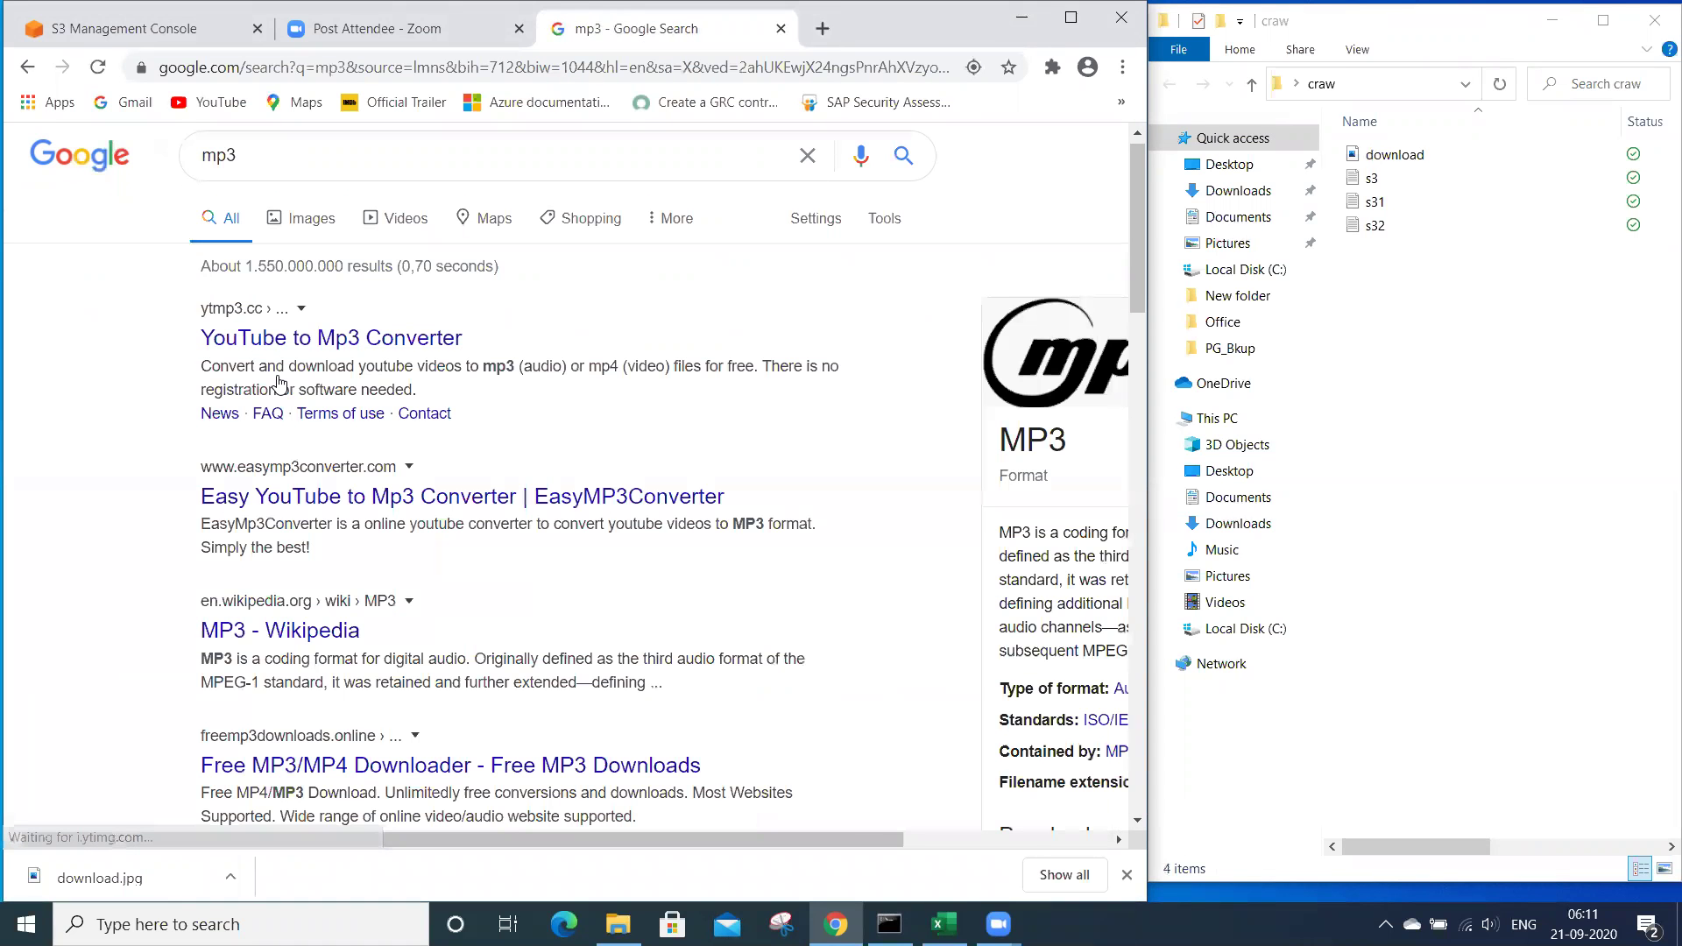
scroll(279, 382, down, 3)
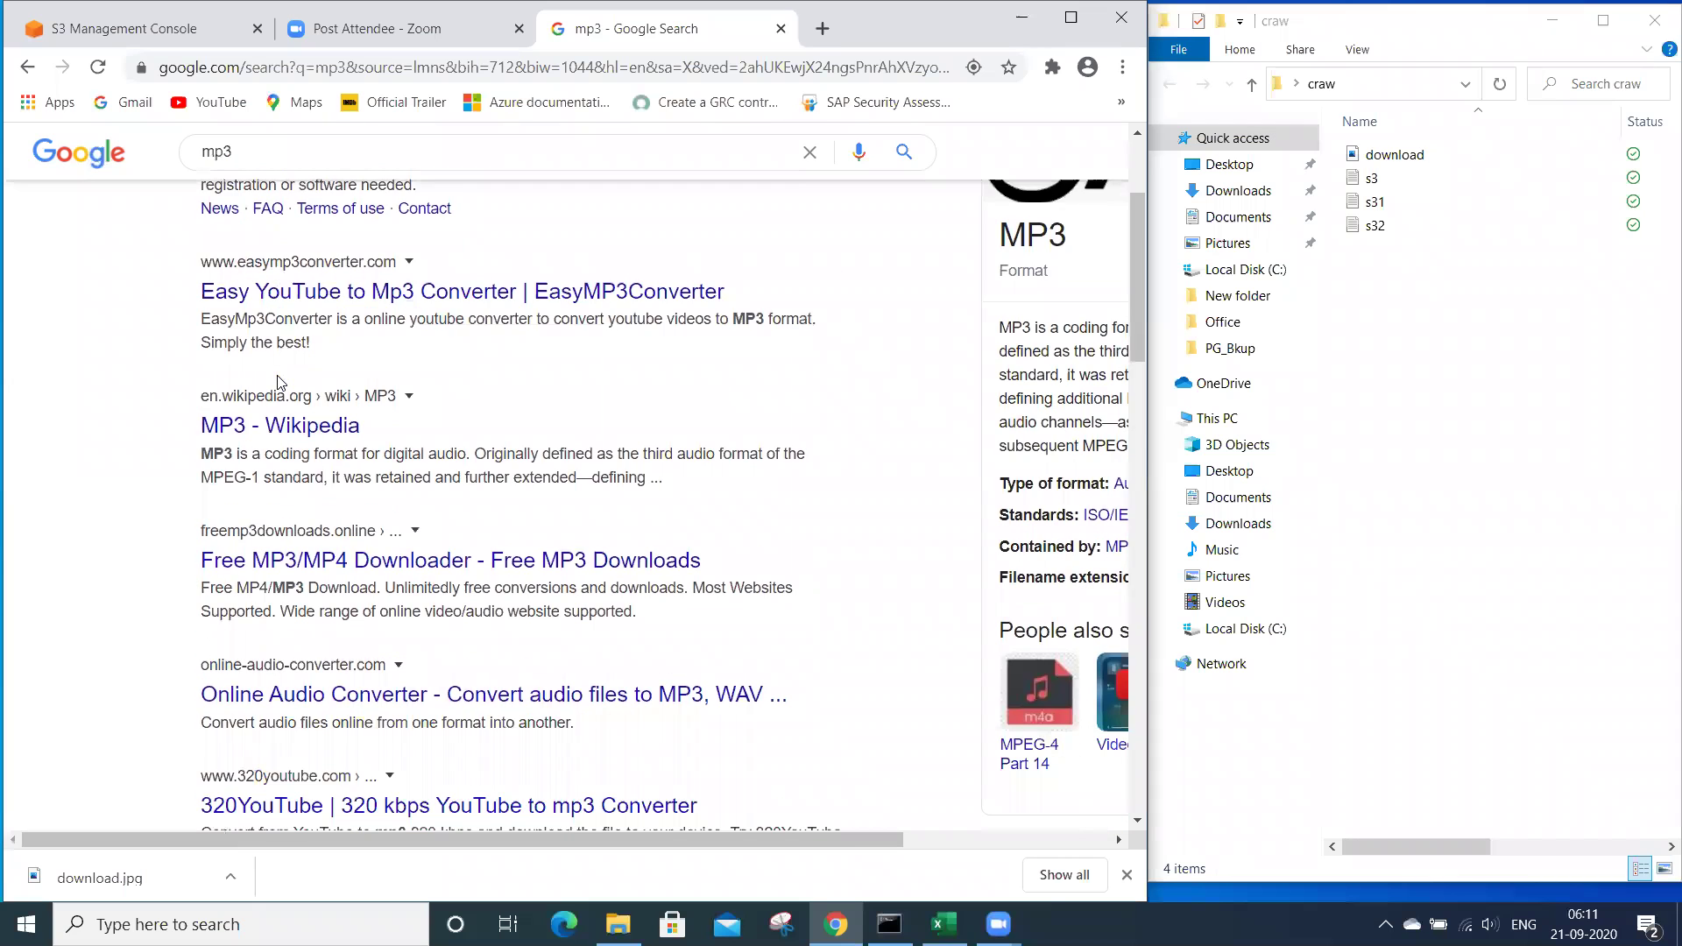
scroll(279, 382, up, 1)
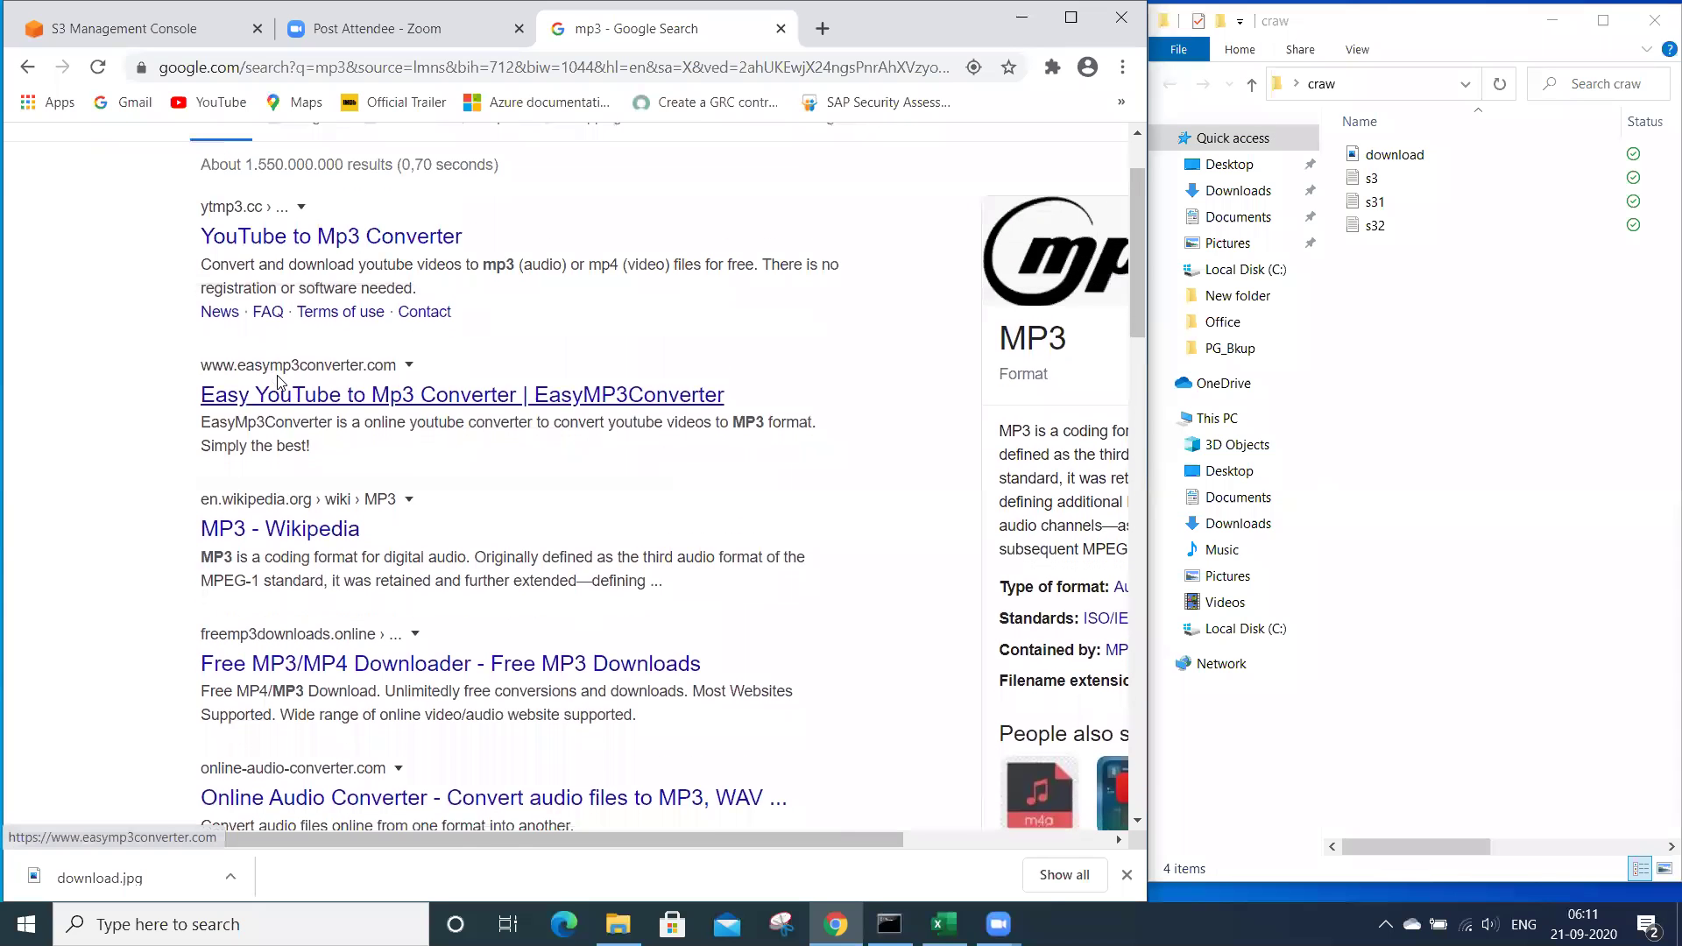
scroll(279, 382, down, 3)
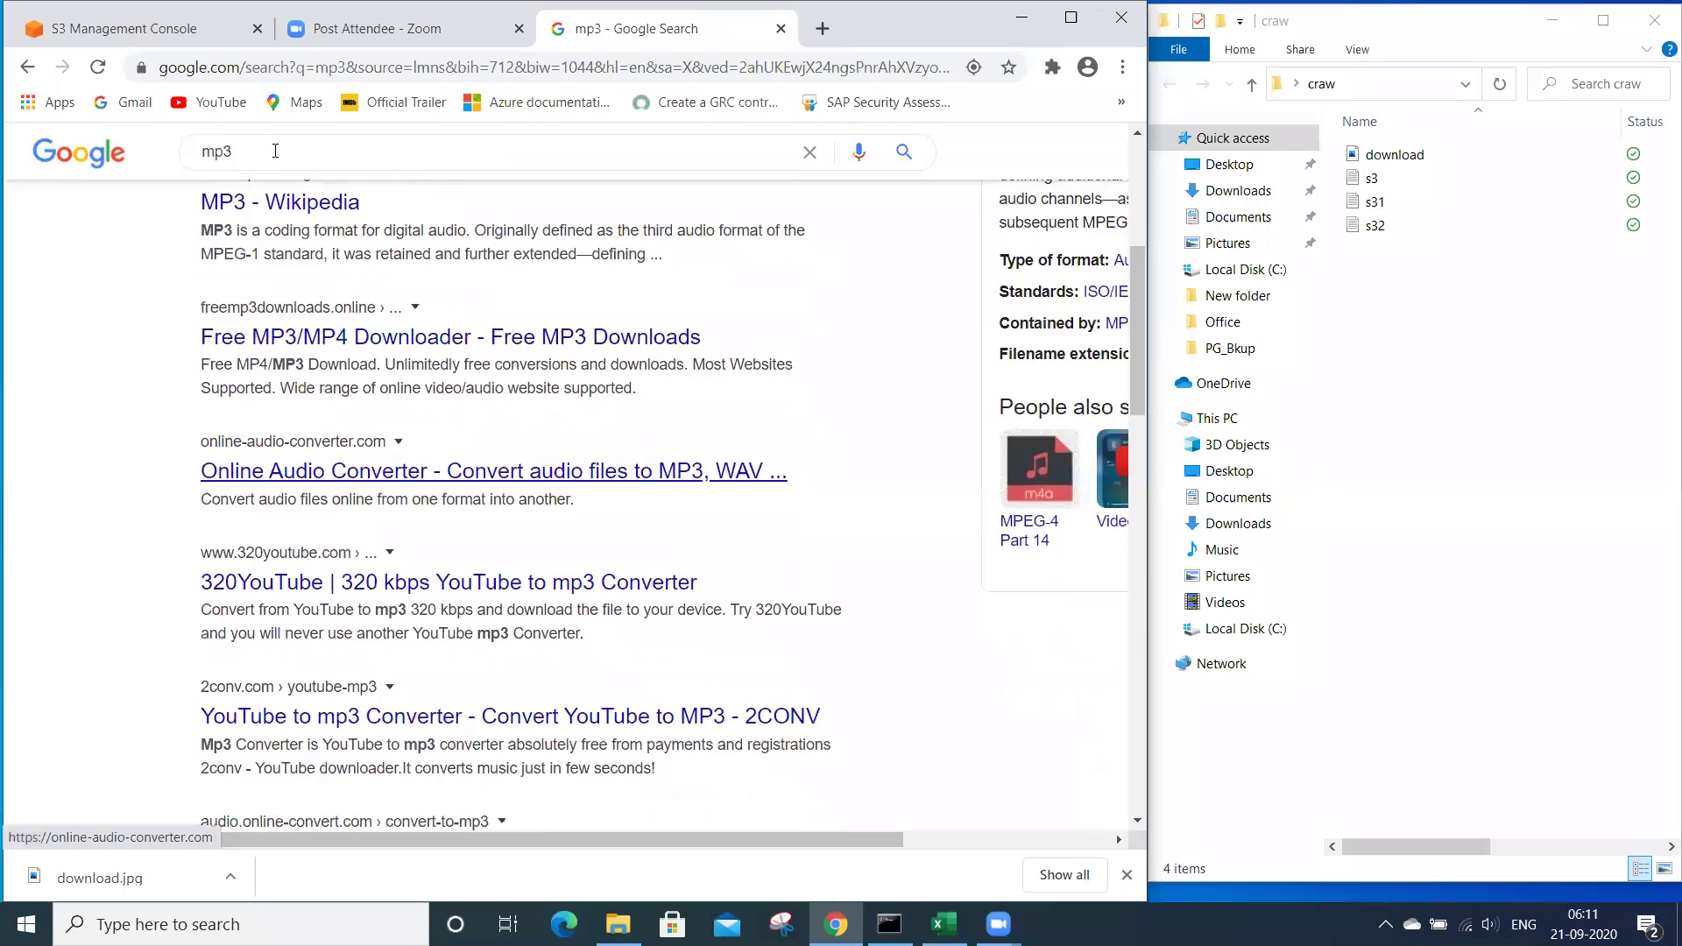
scroll(280, 473, up, 3)
- Refine the Google search to "download mp3" and look through the results
drag(236, 151, 132, 167)
text(d)
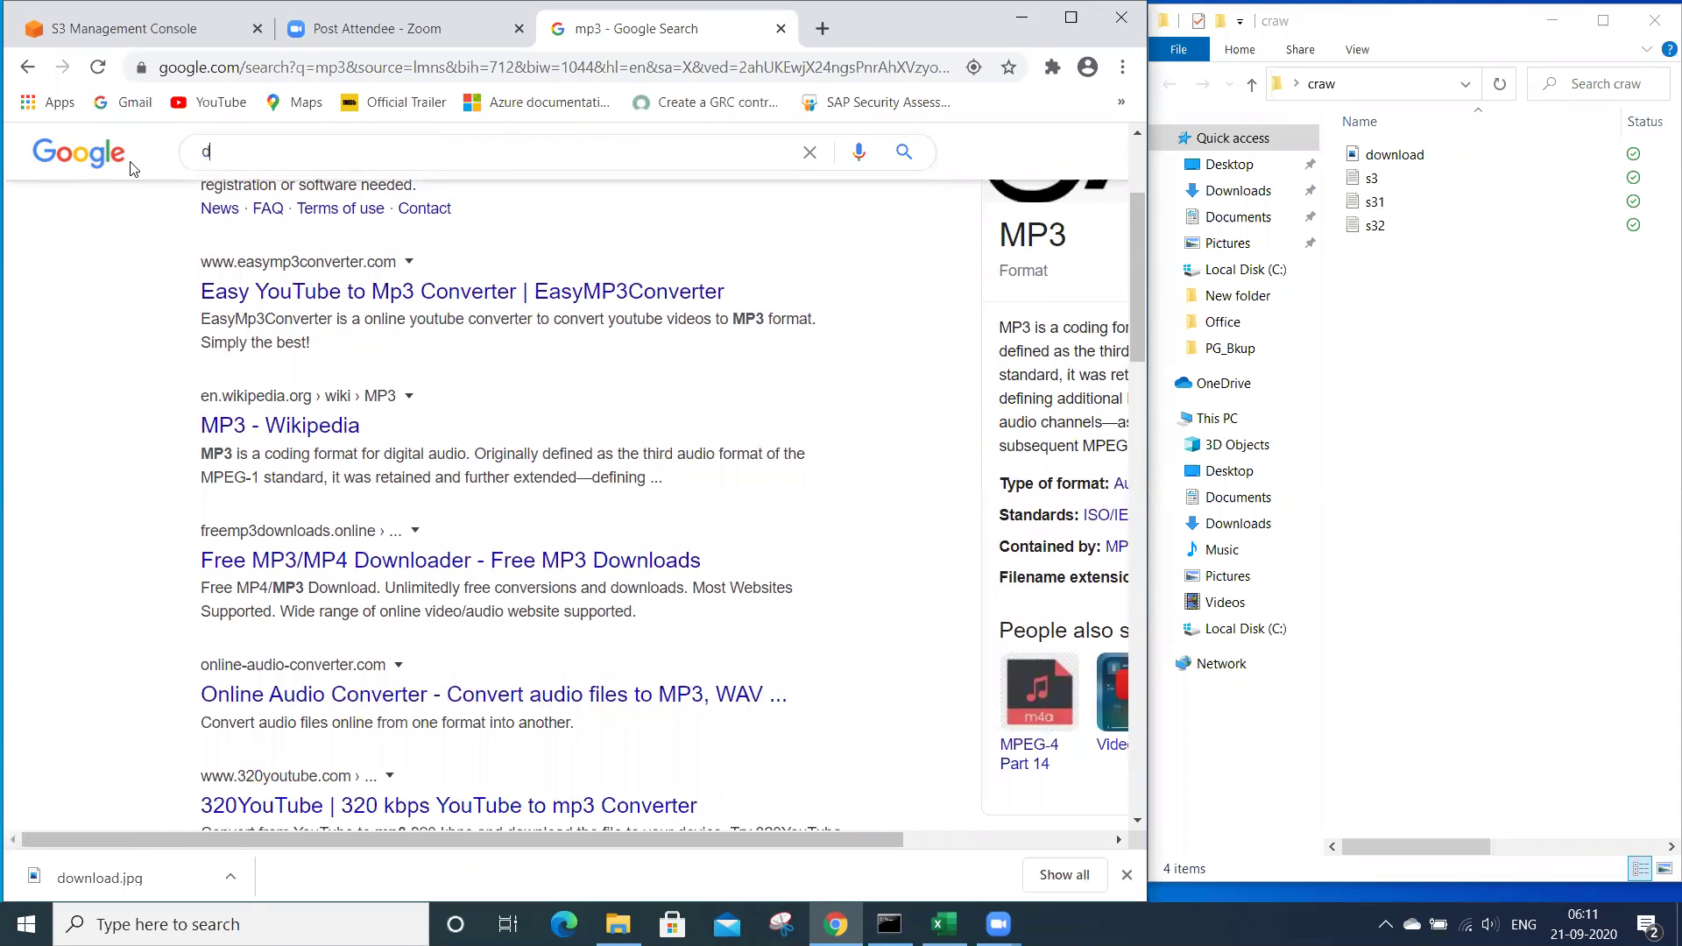
text(ownload mp3)
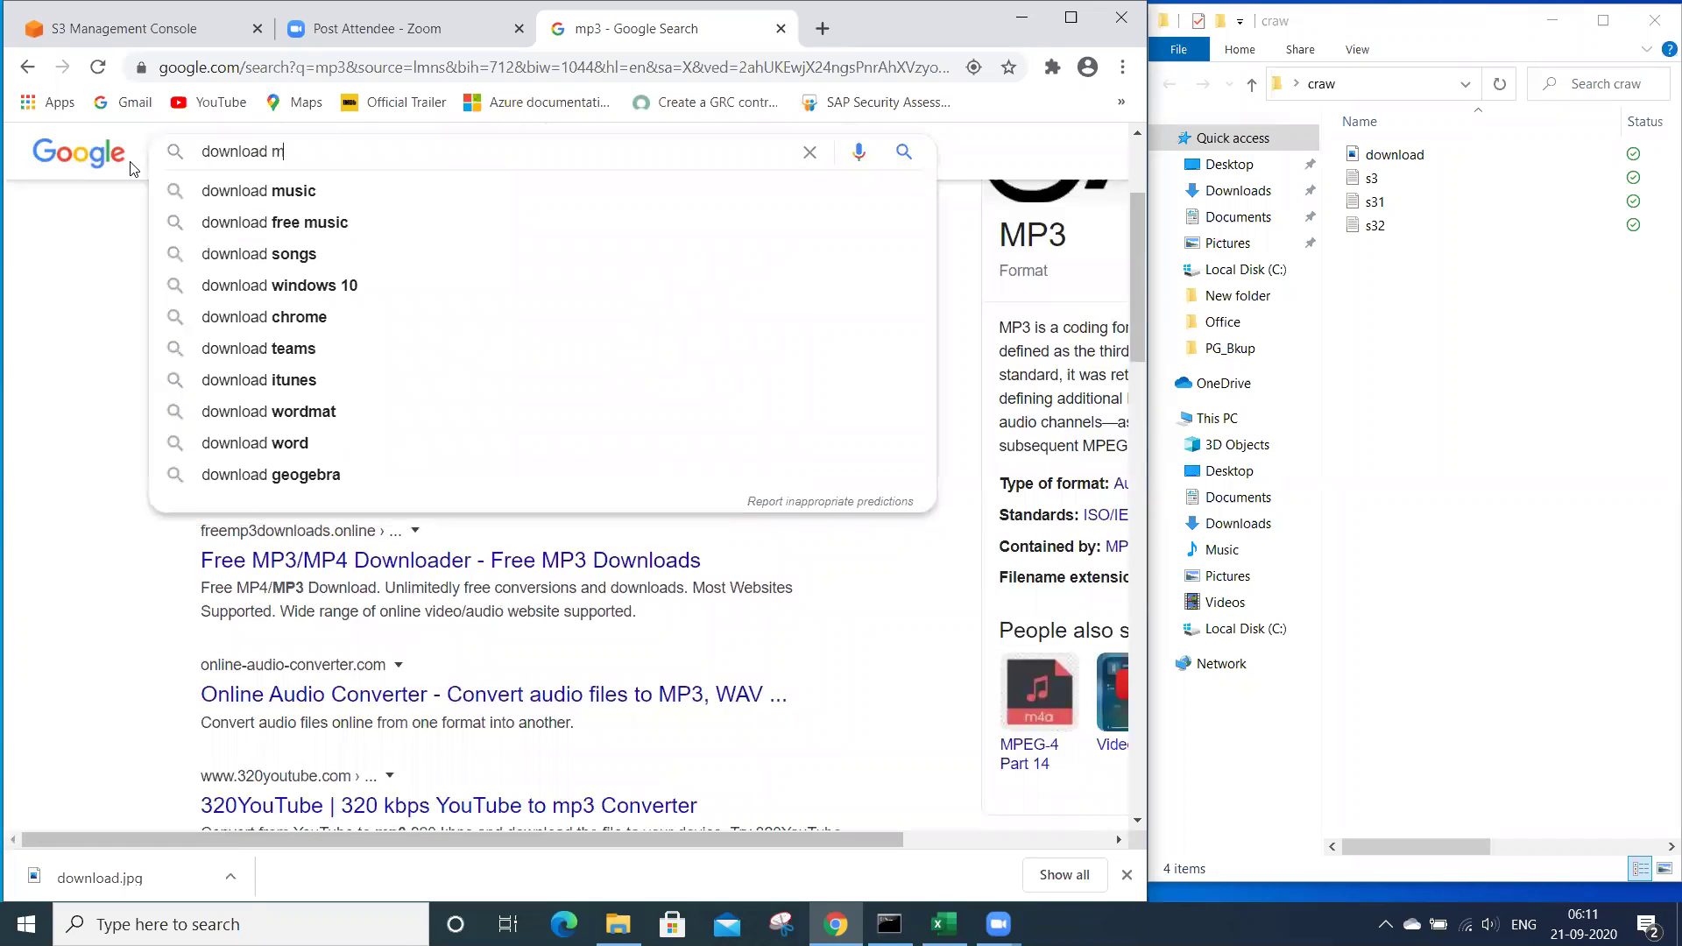
key(Return)
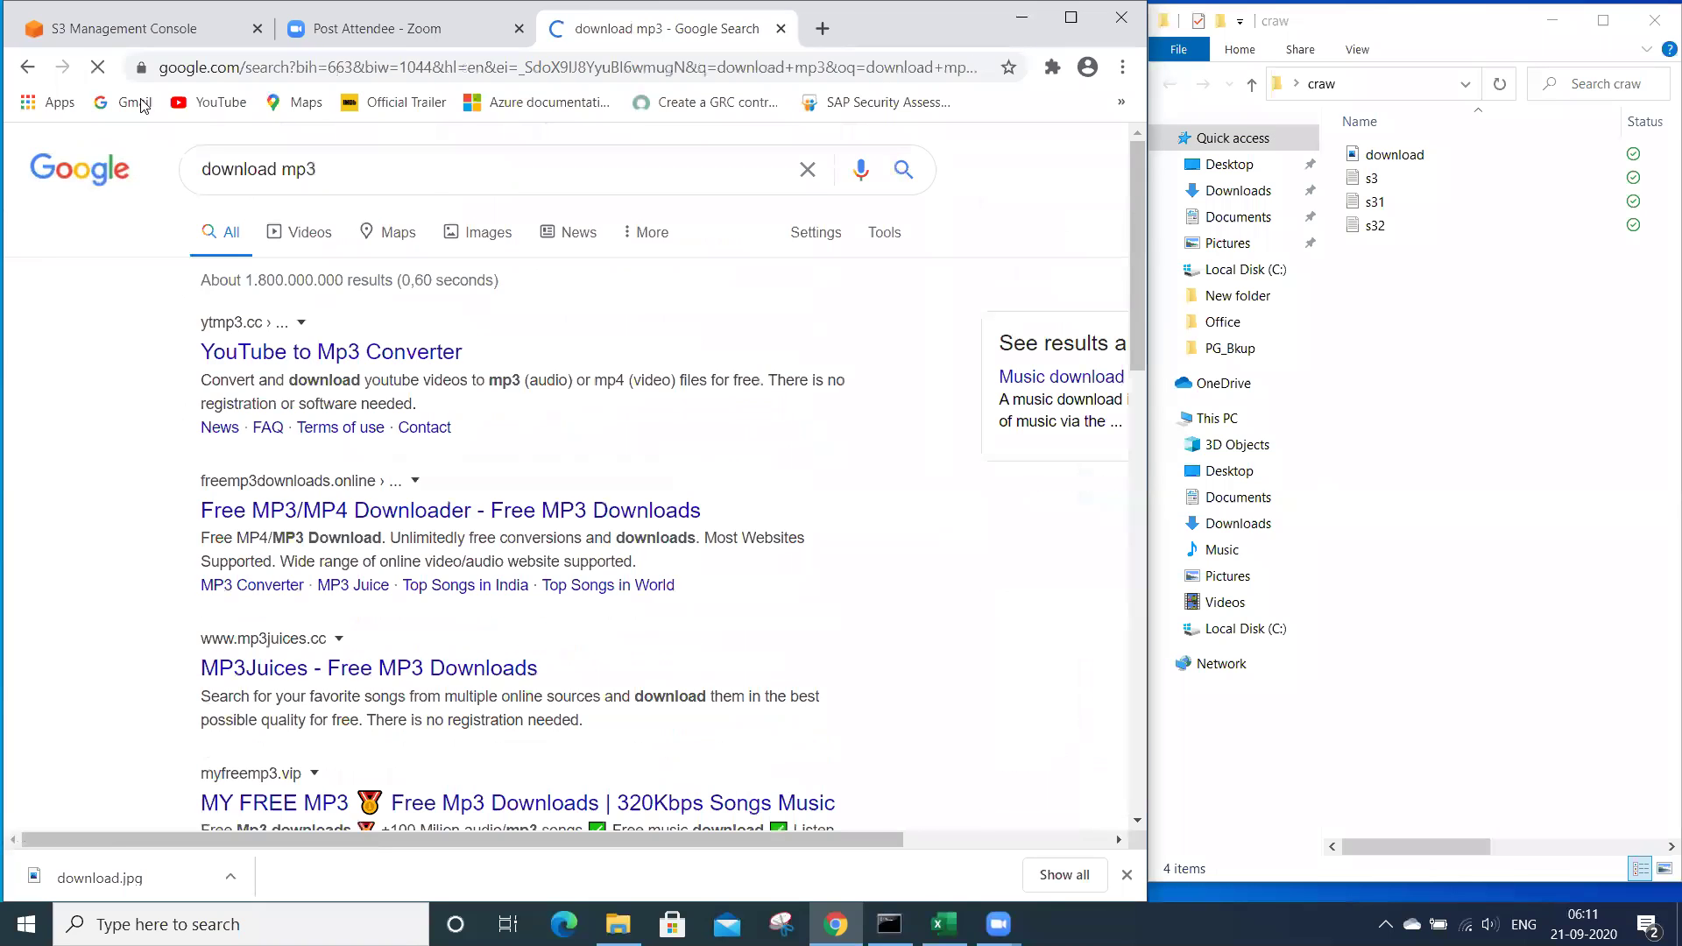
scroll(414, 368, down, 1)
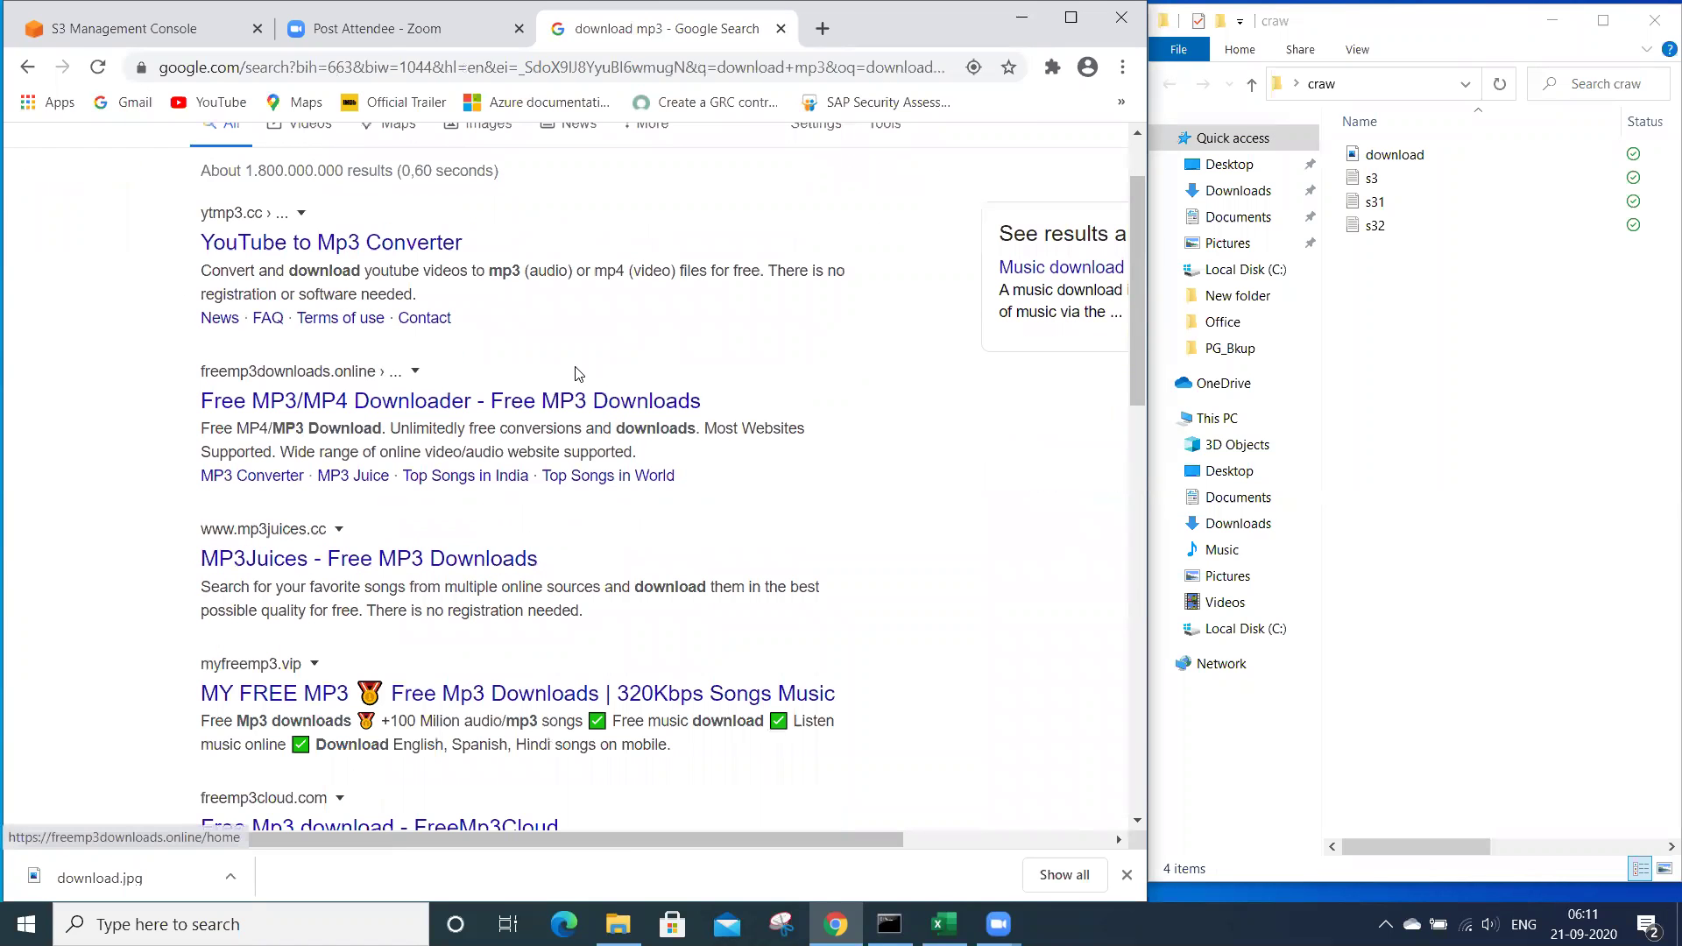
- Open the Free MP3/MP4 Downloader result from freemp3downloads.online and look through the page for a downloadable file
scroll(416, 300, down, 1)
click(496, 307)
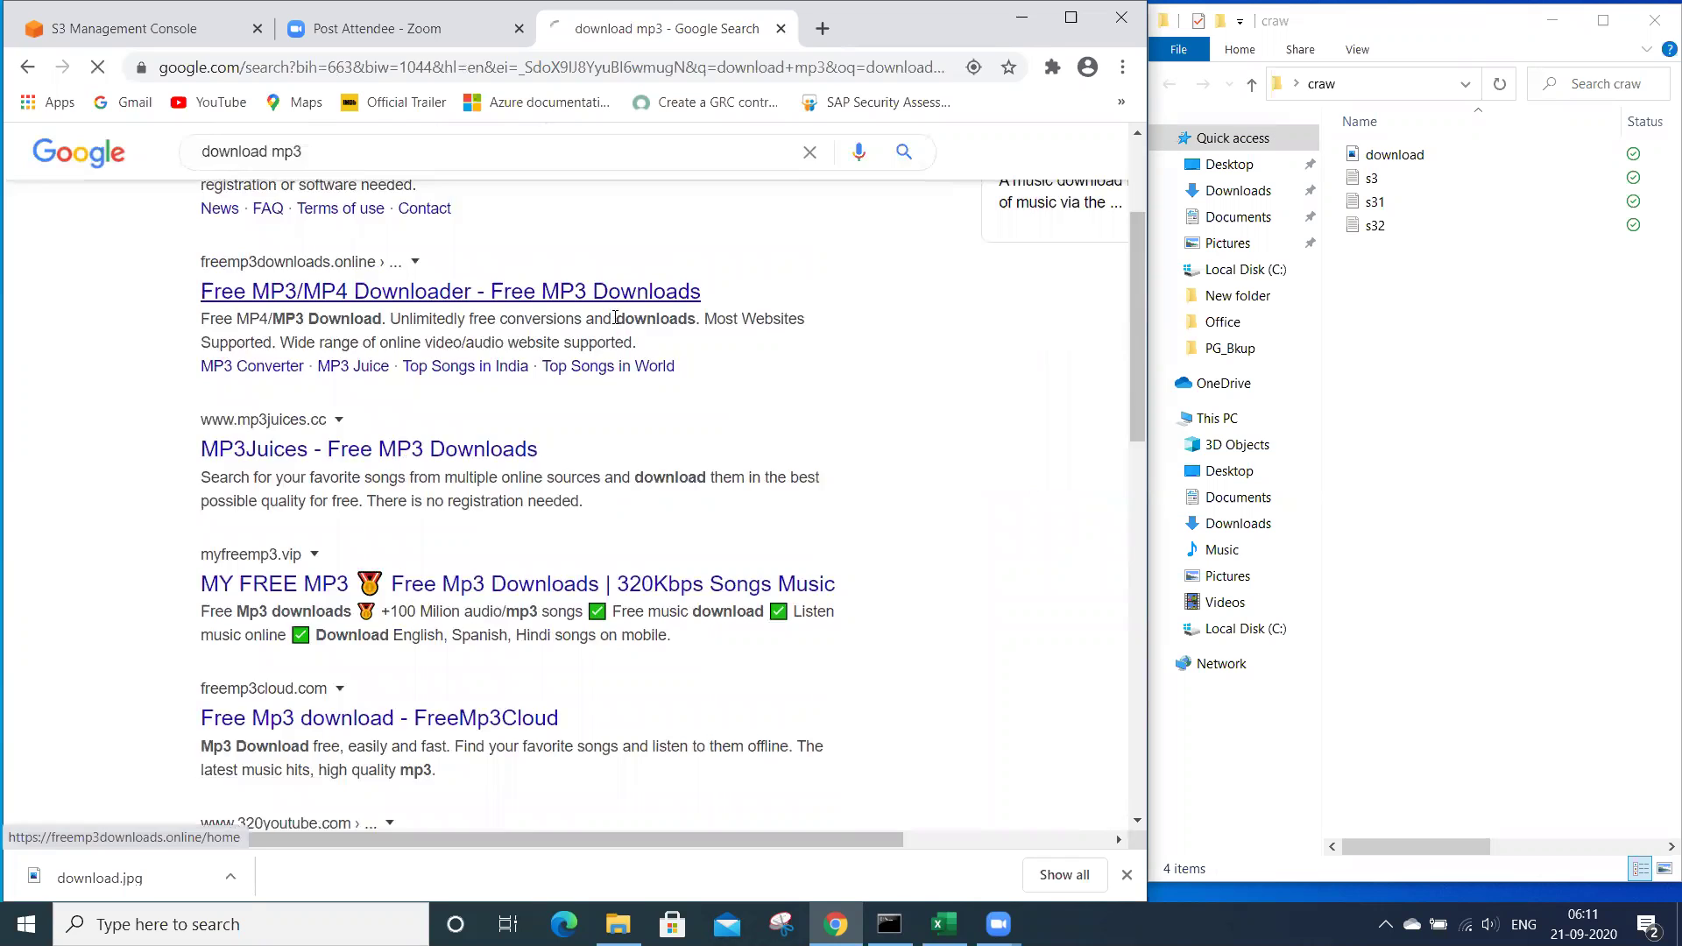
scroll(617, 319, down, 2)
scroll(617, 319, down, 1)
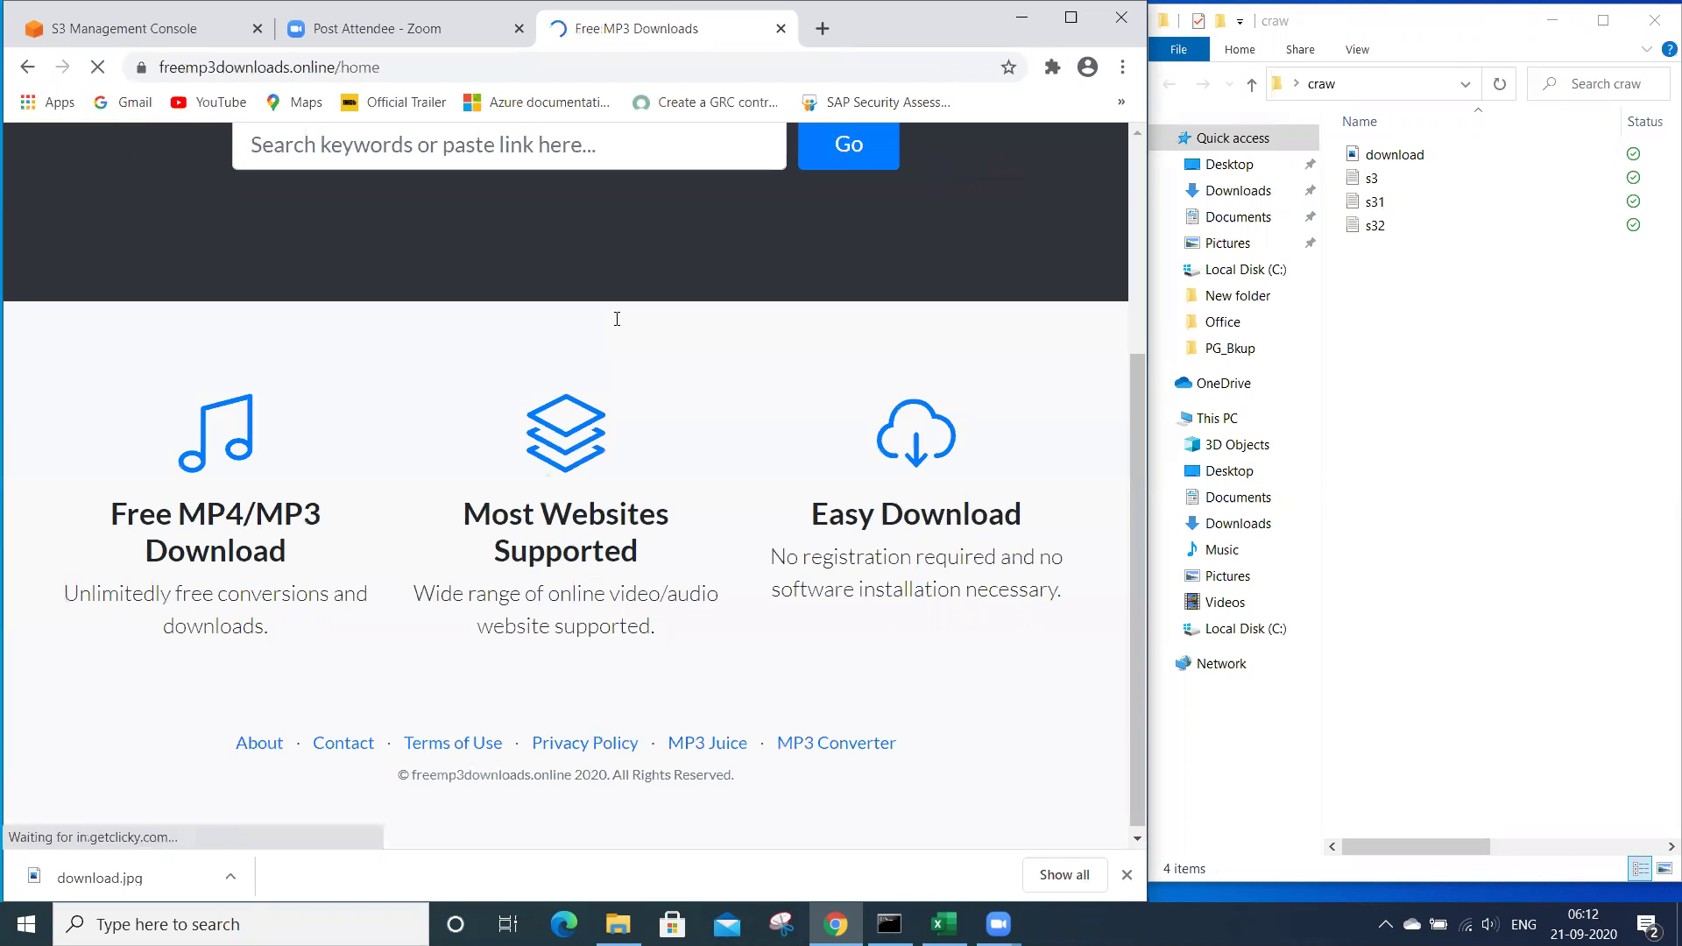
scroll(509, 391, up, 4)
scroll(509, 392, down, 1)
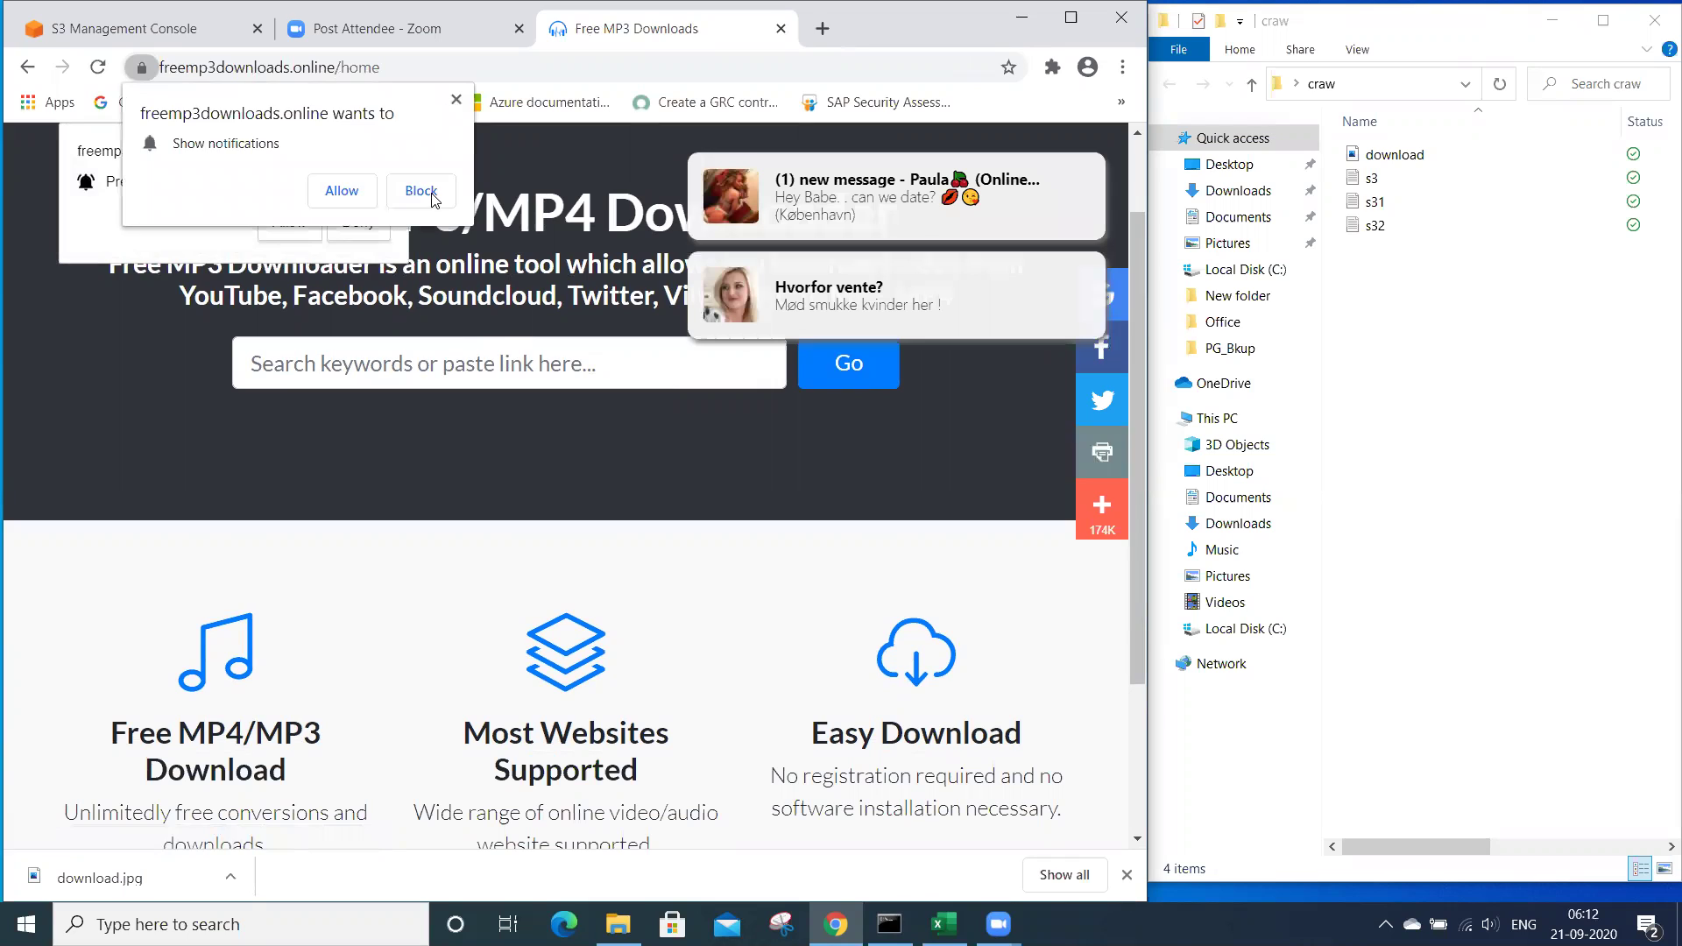
- Block notifications from freemp3downloads.online, dismiss its second notification request and close the site's tab
click(421, 191)
click(374, 226)
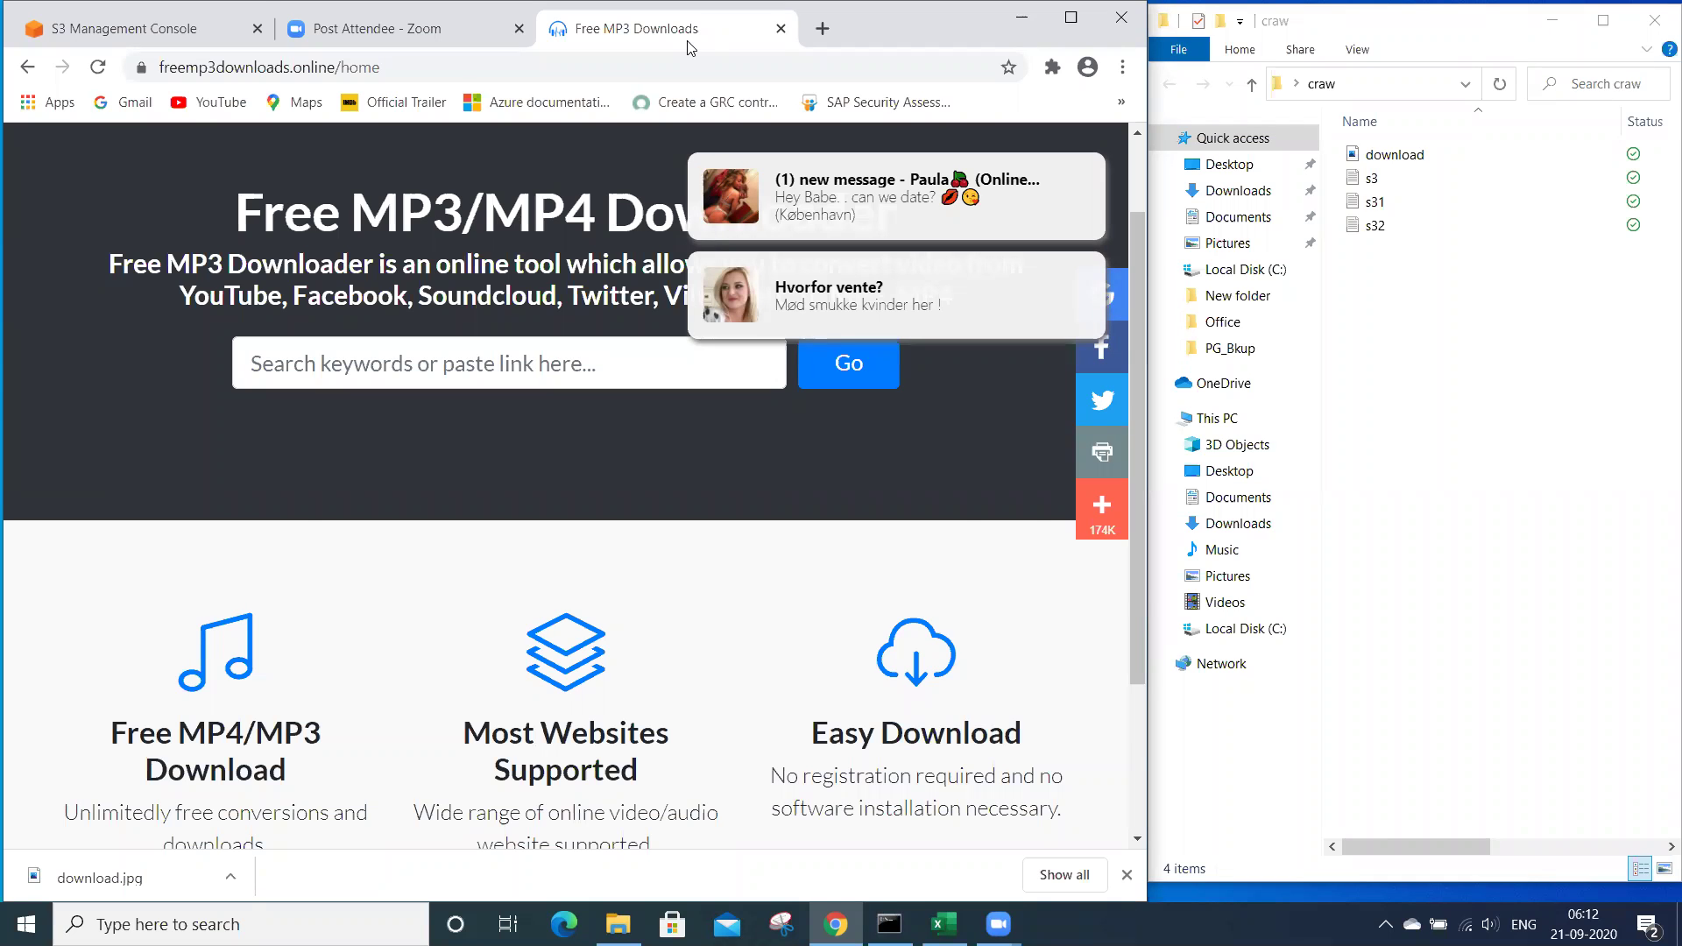
key(ctrl+w)
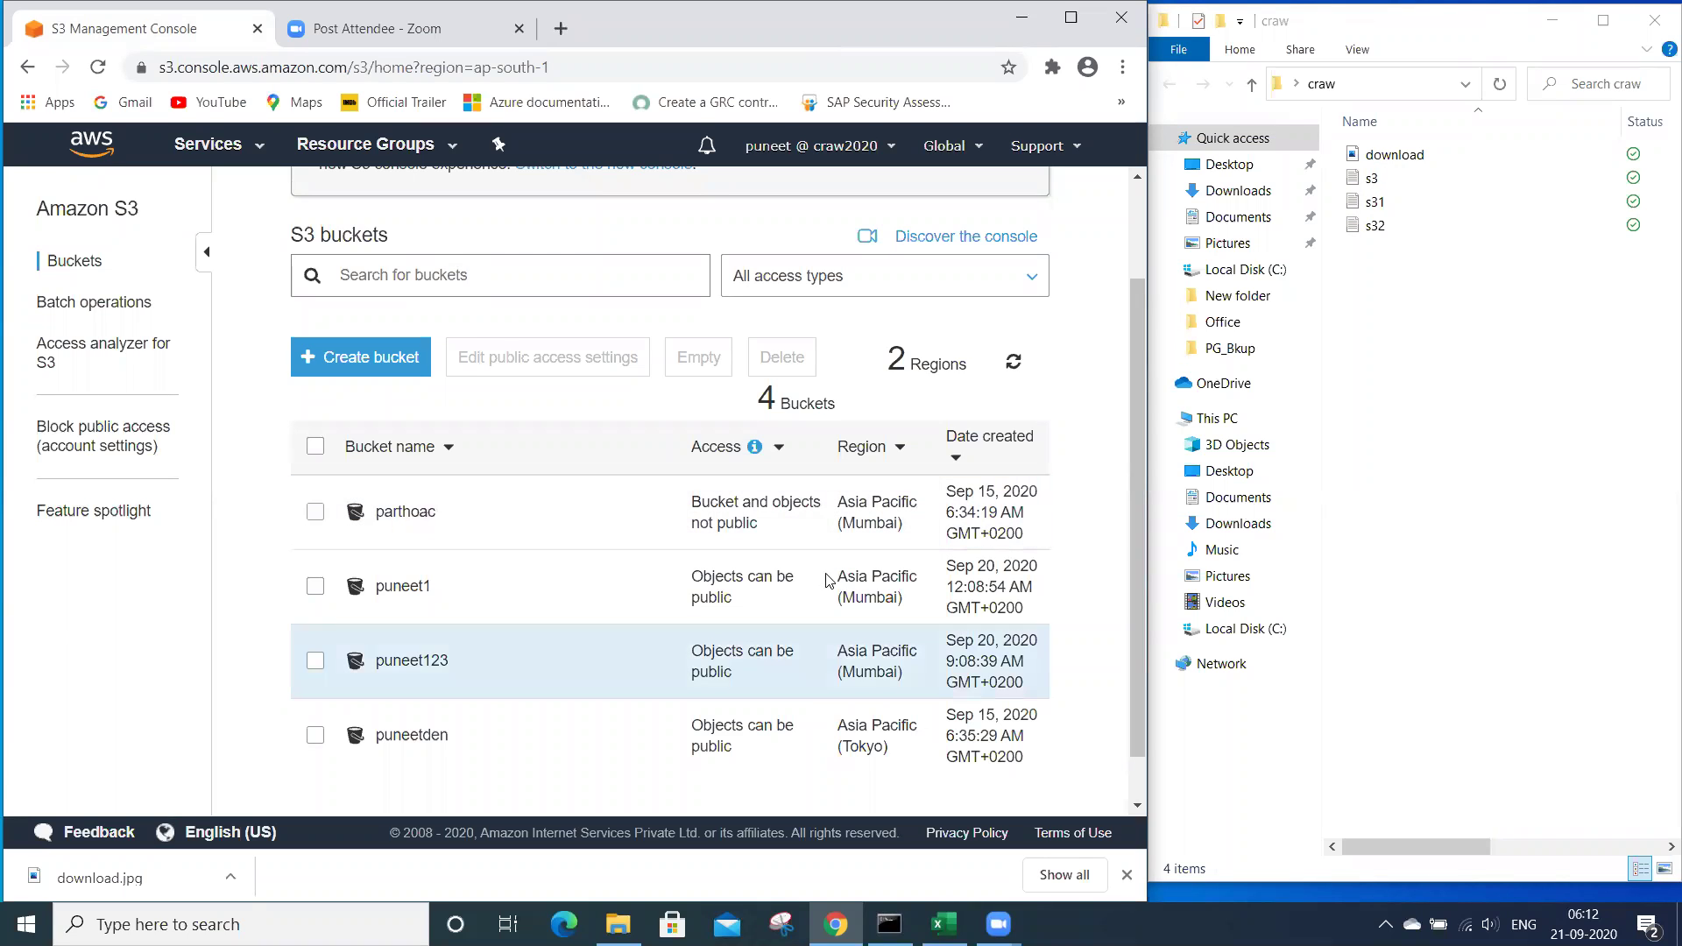
- Switch to Command Prompt and list the contents of the Desktop directory with dir
key(alt+Tab)
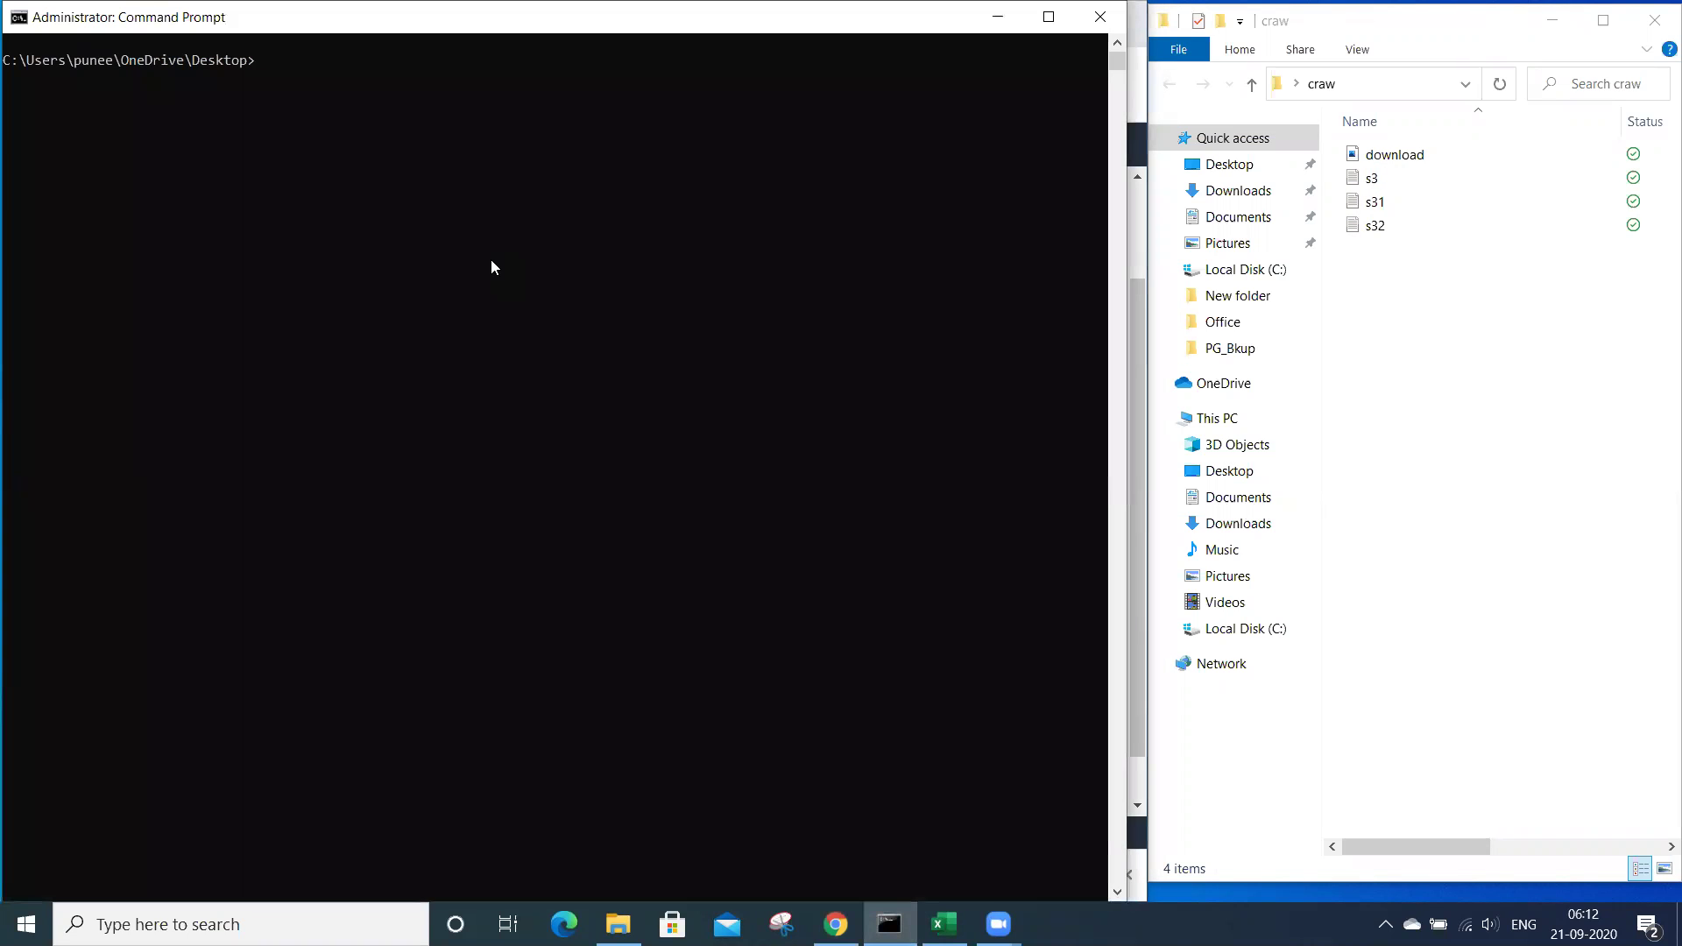
text(dir)
key(Return)
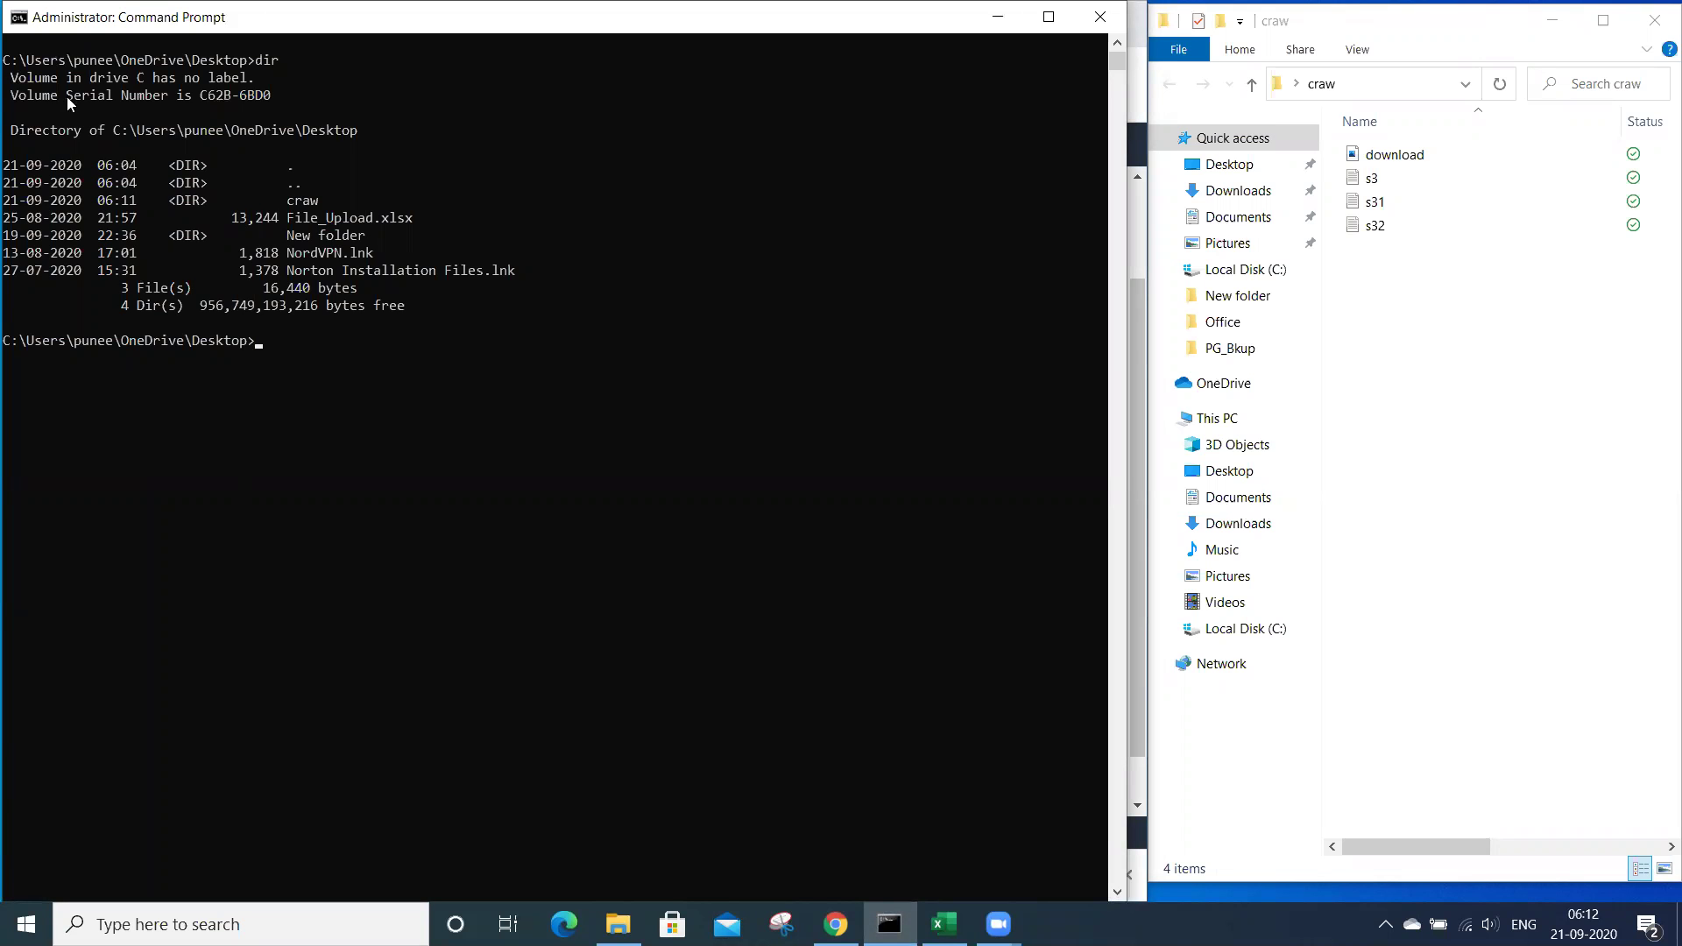
click(306, 203)
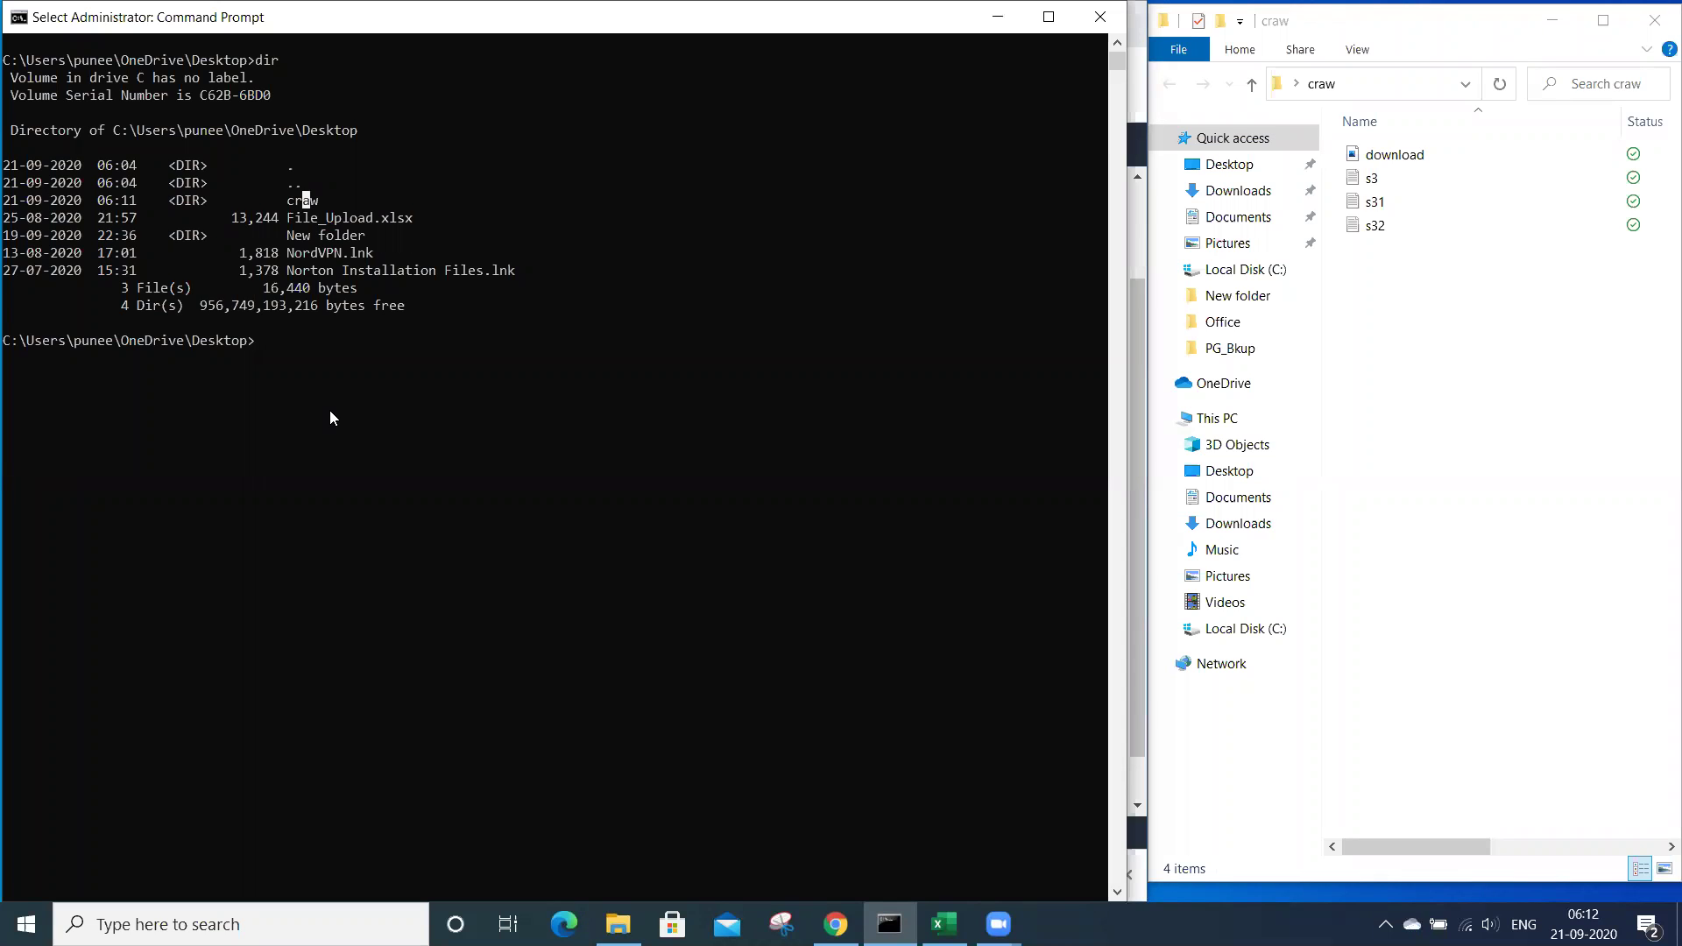
- Run the aws configure command in the Desktop directory
text(aws c)
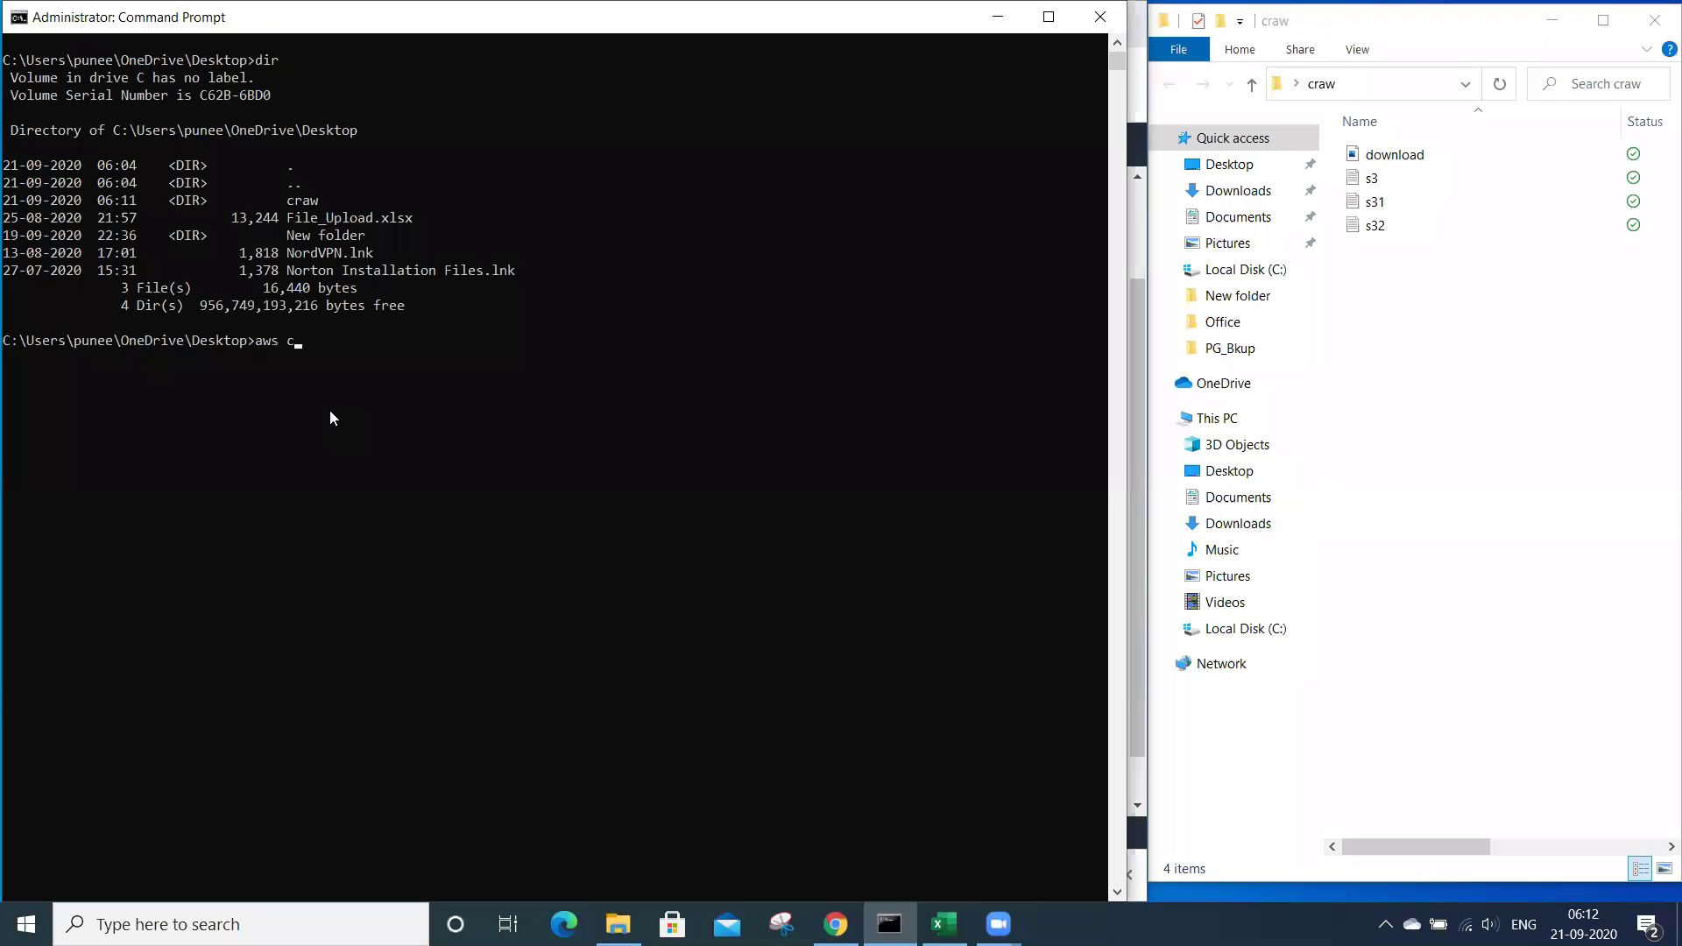
text(onfigure)
key(Return)
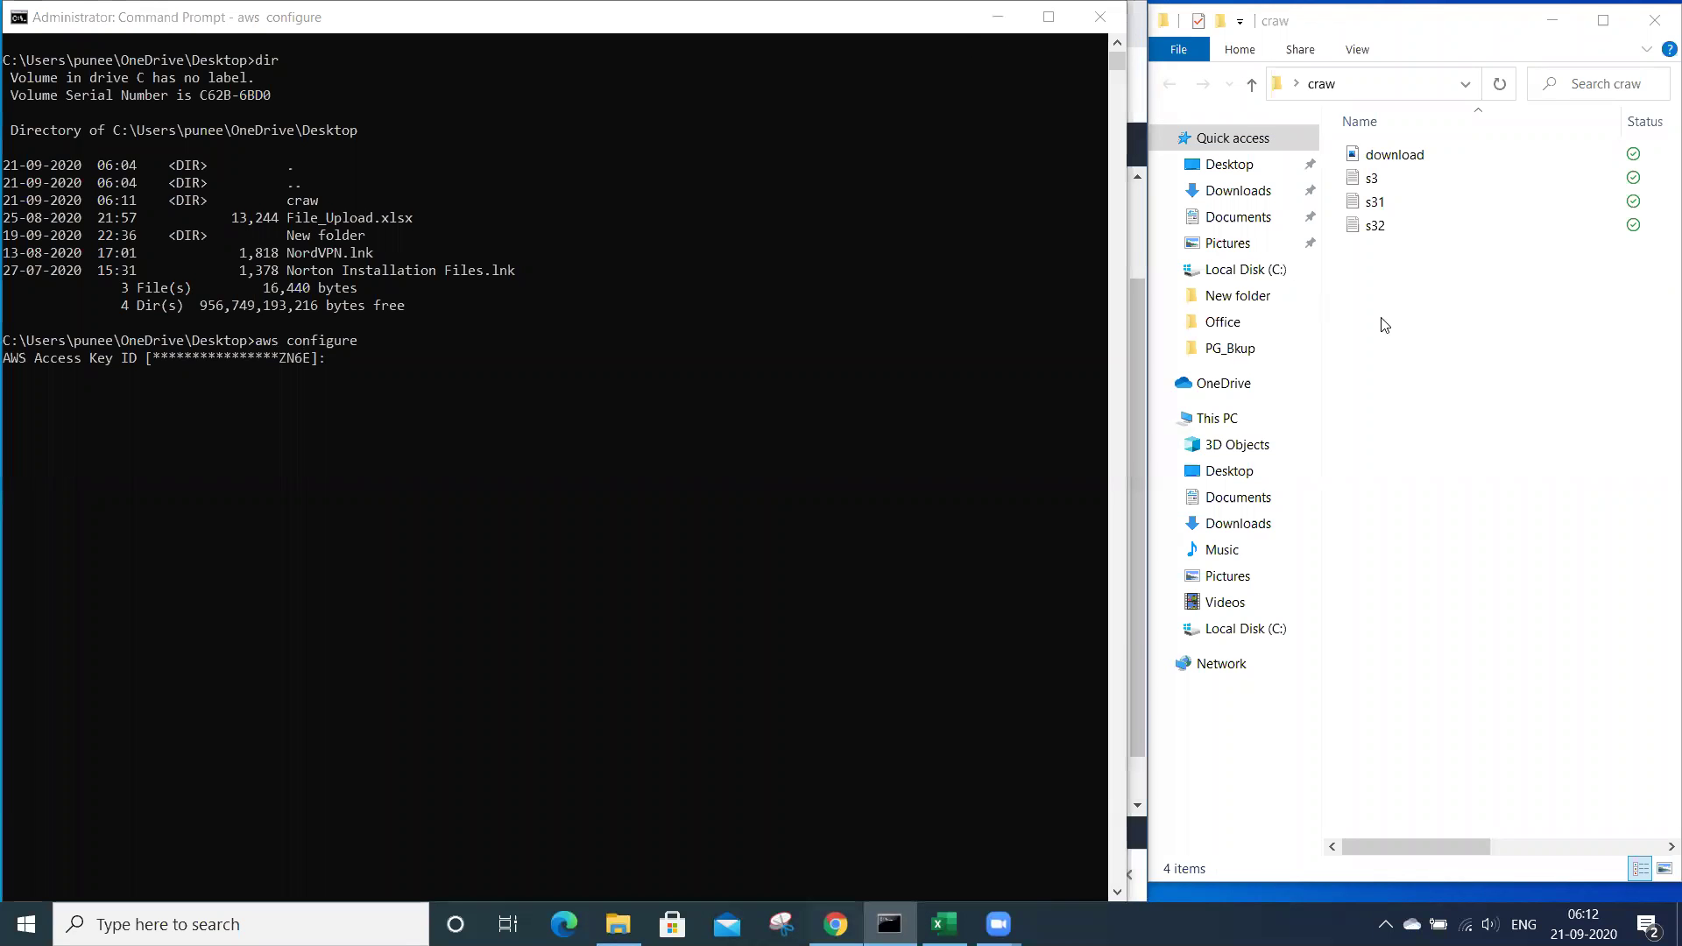
- Switch to the S3 console in Chrome and start a new bucket named craw1, leaving the configuration options at their defaults
key(alt+Tab)
scroll(1075, 417, down, 1)
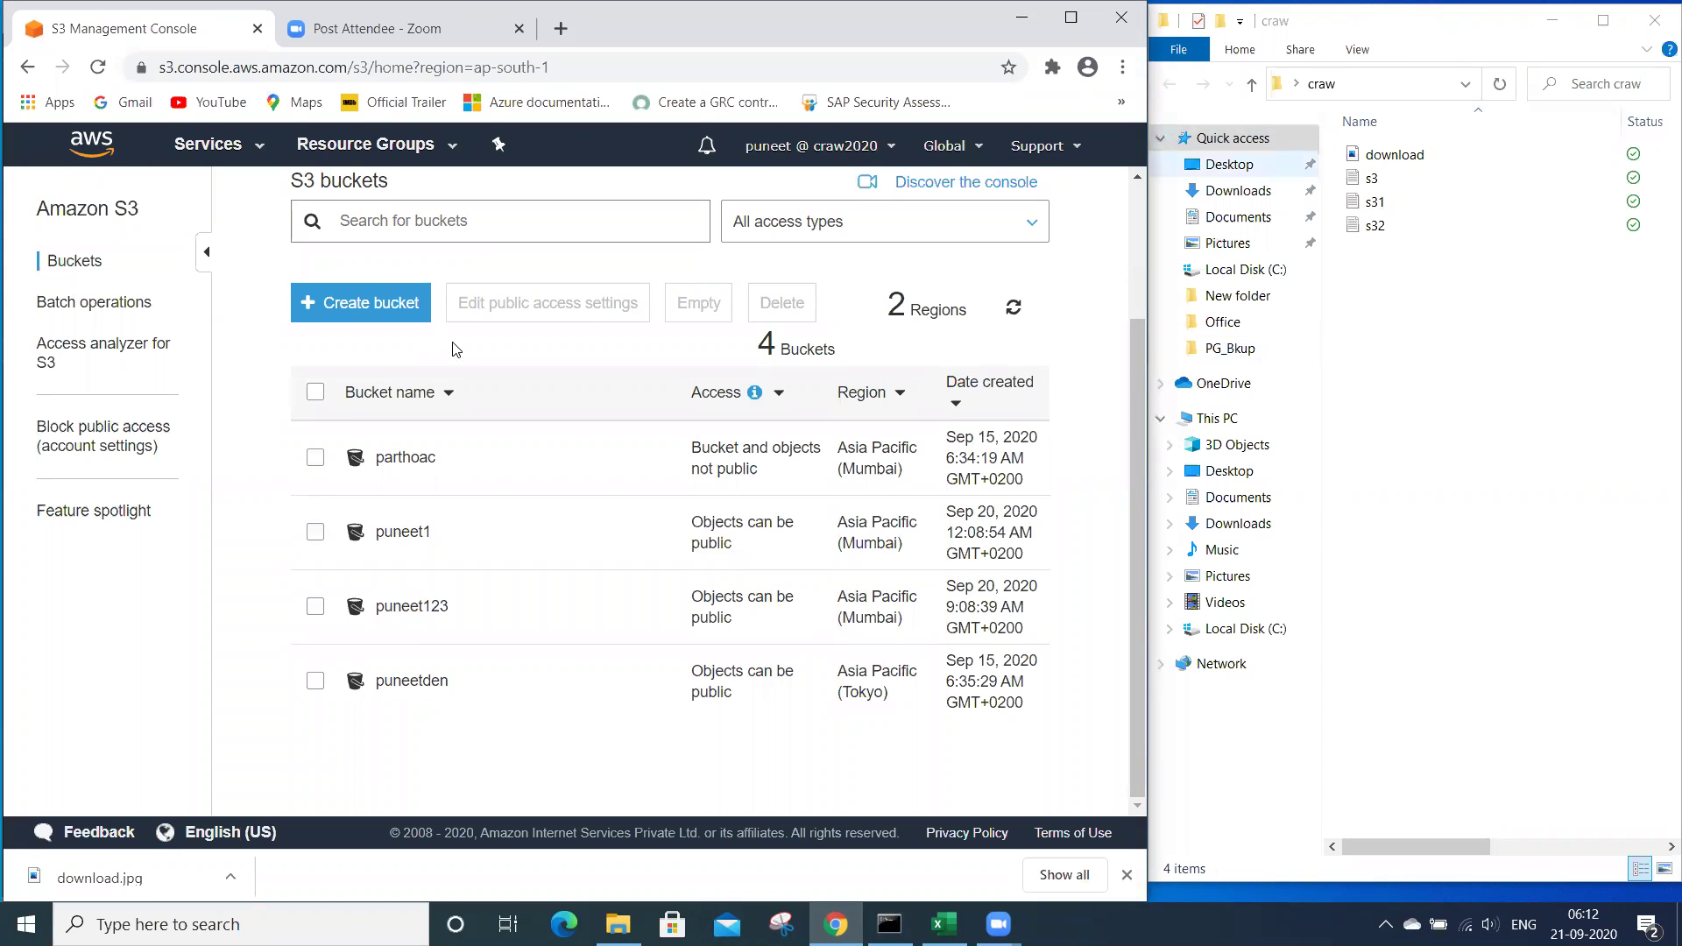
click(376, 313)
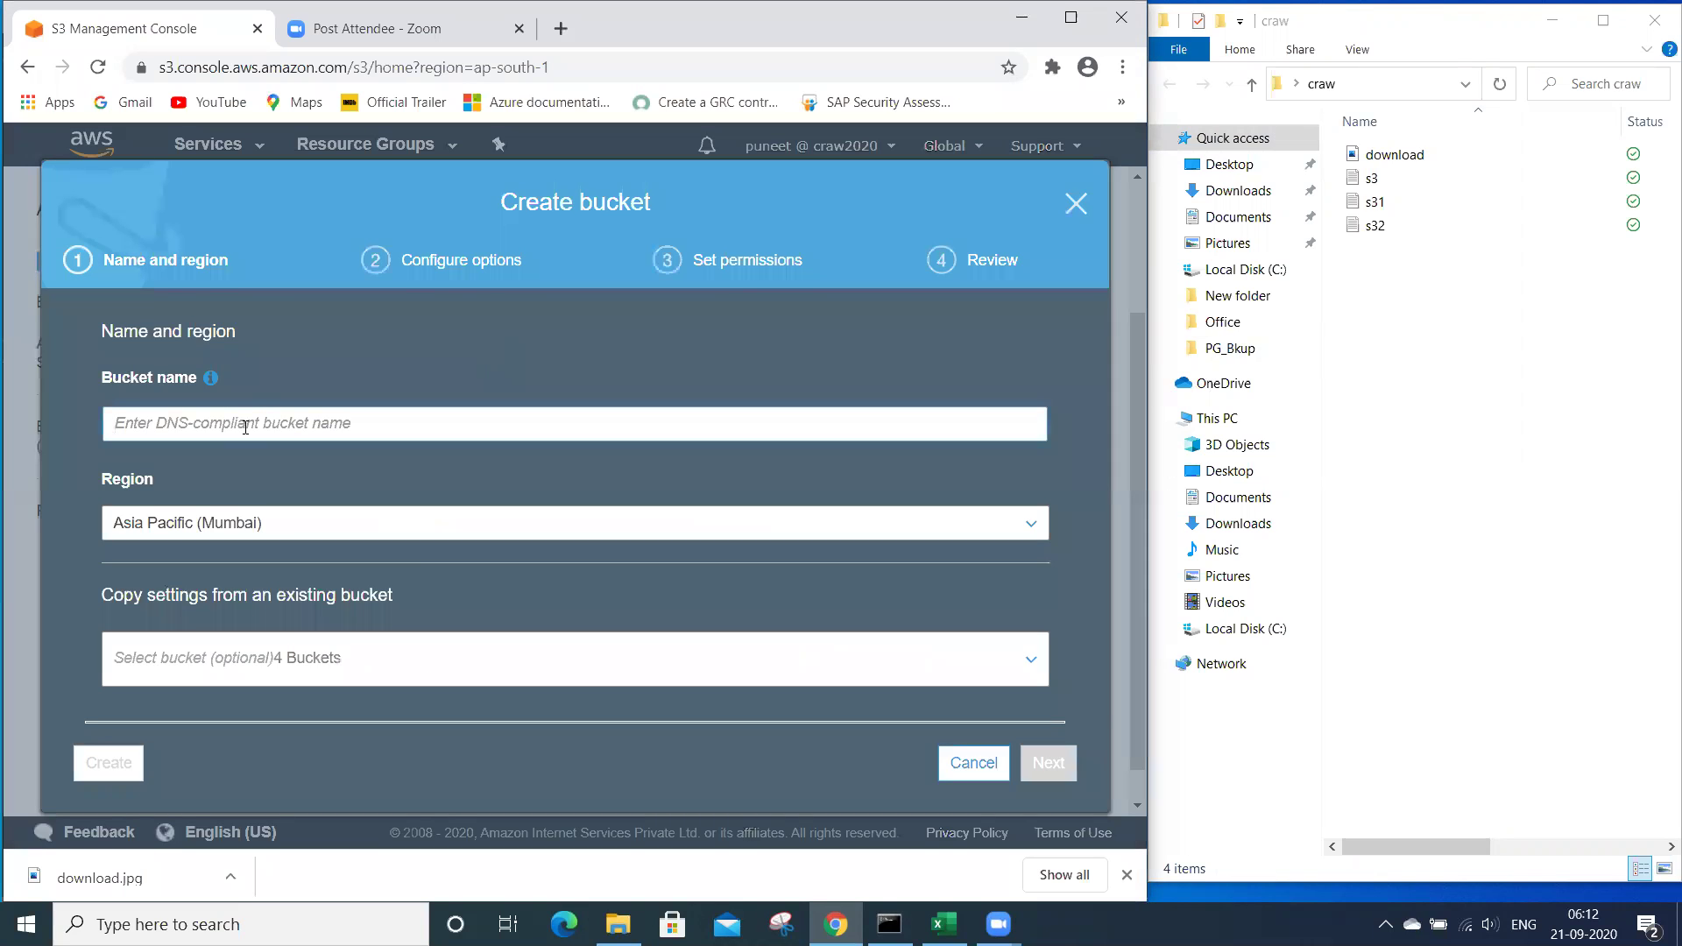
text(craw)
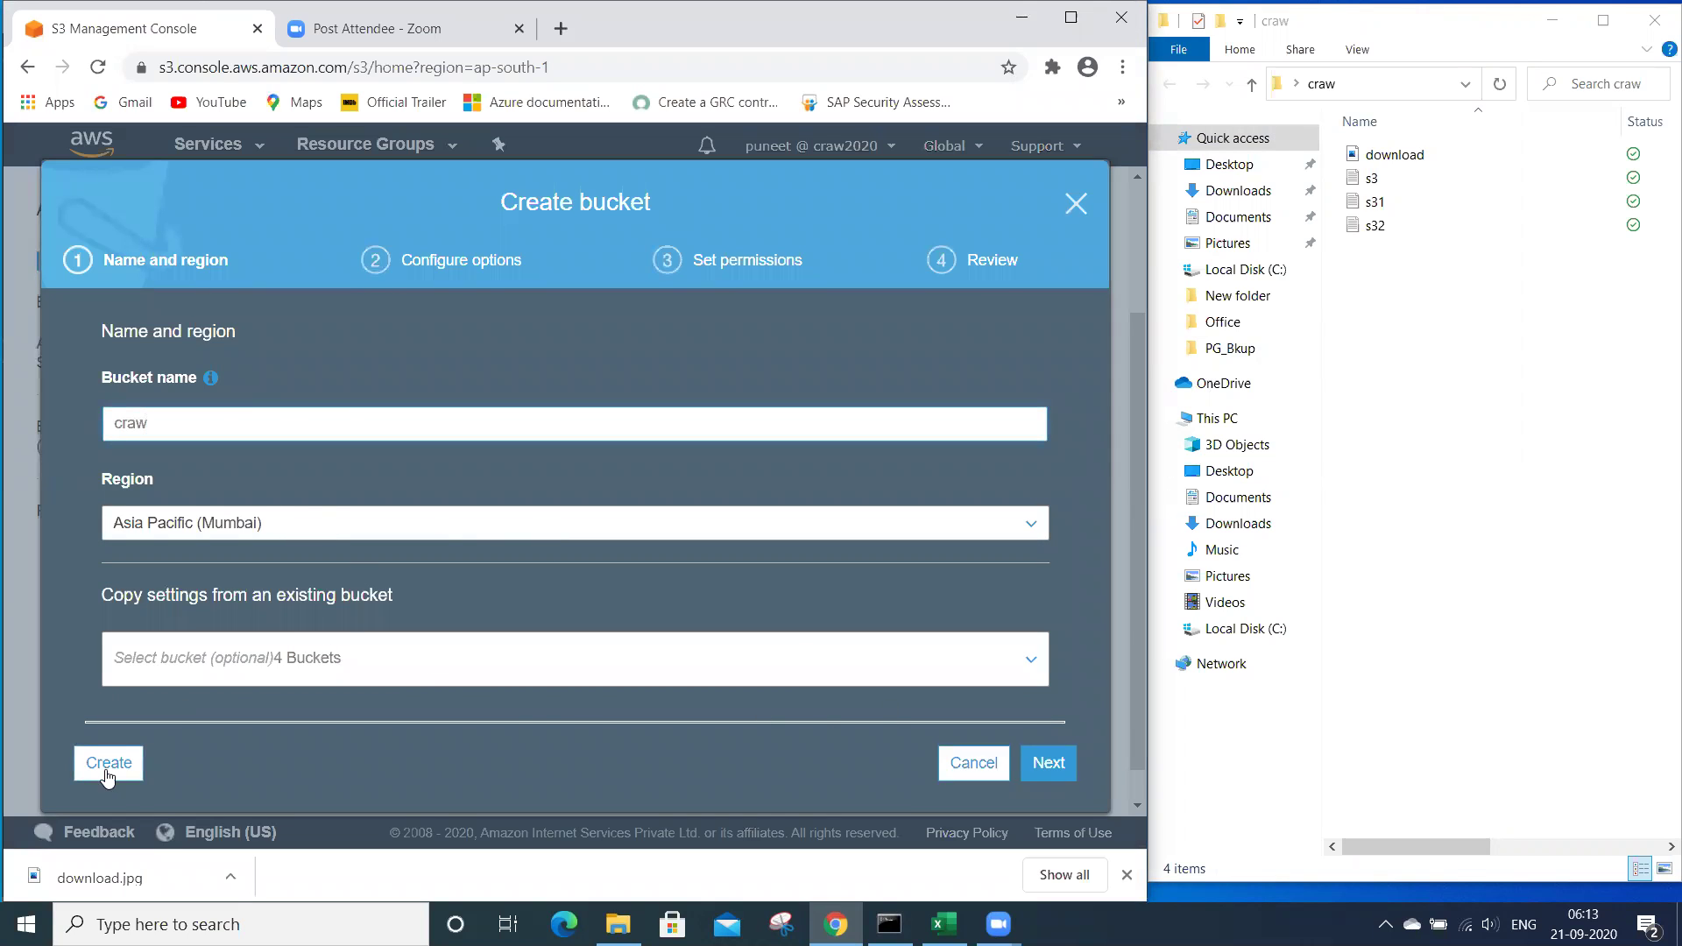
click(1055, 765)
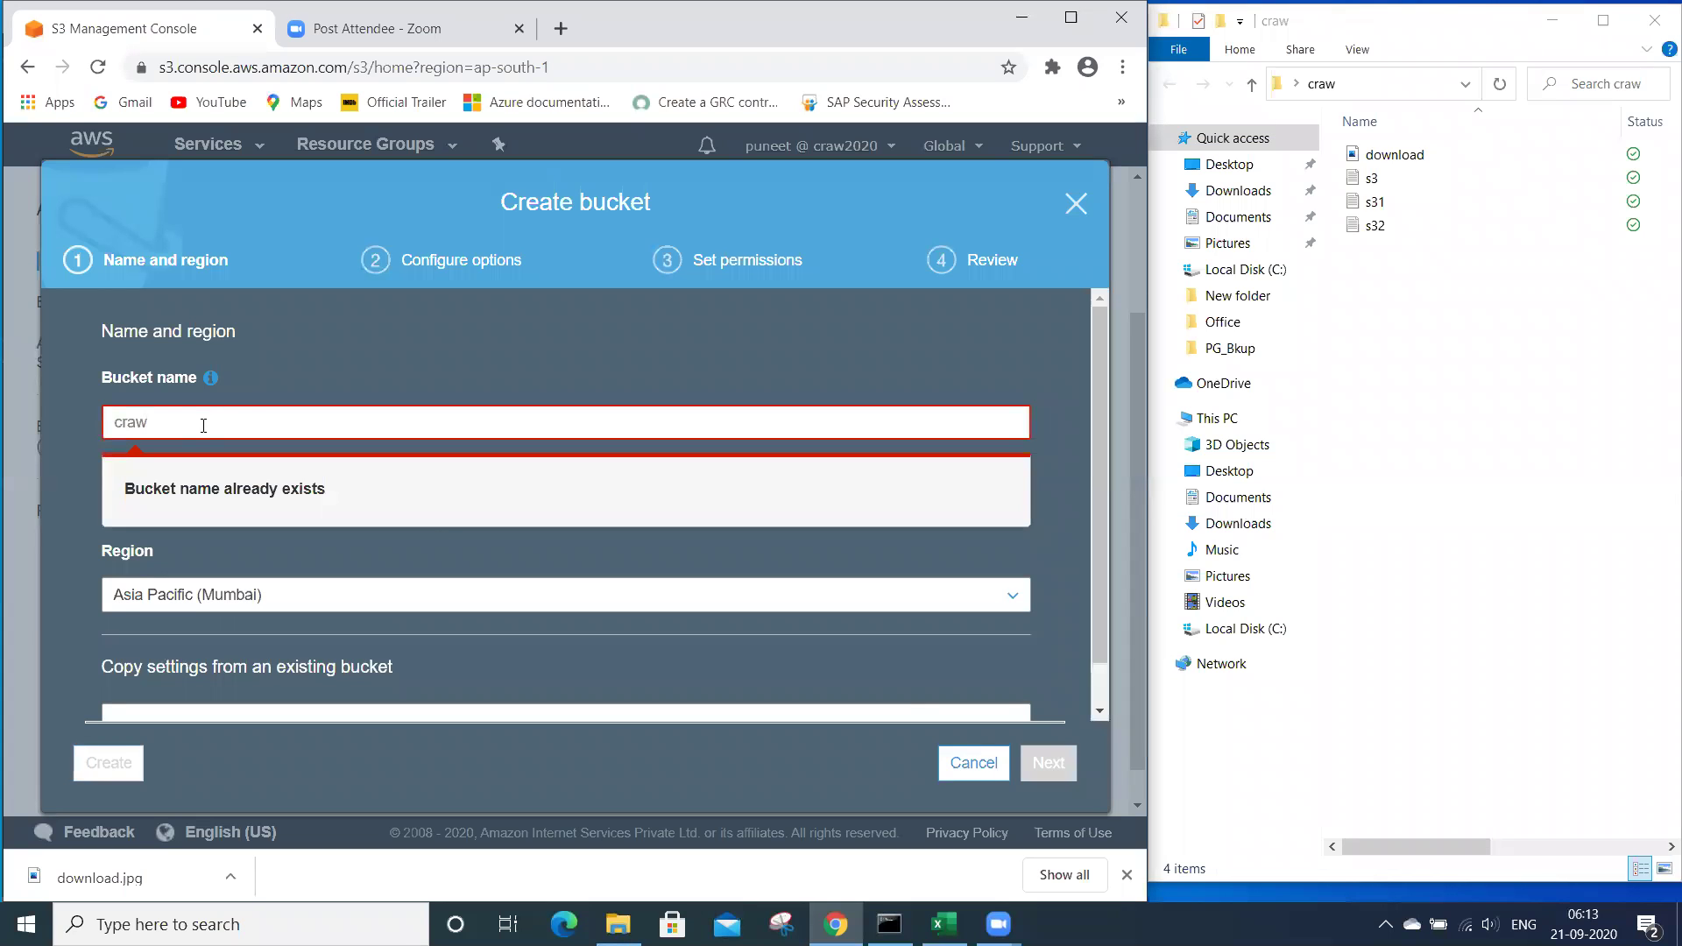
text(7)
click(1048, 763)
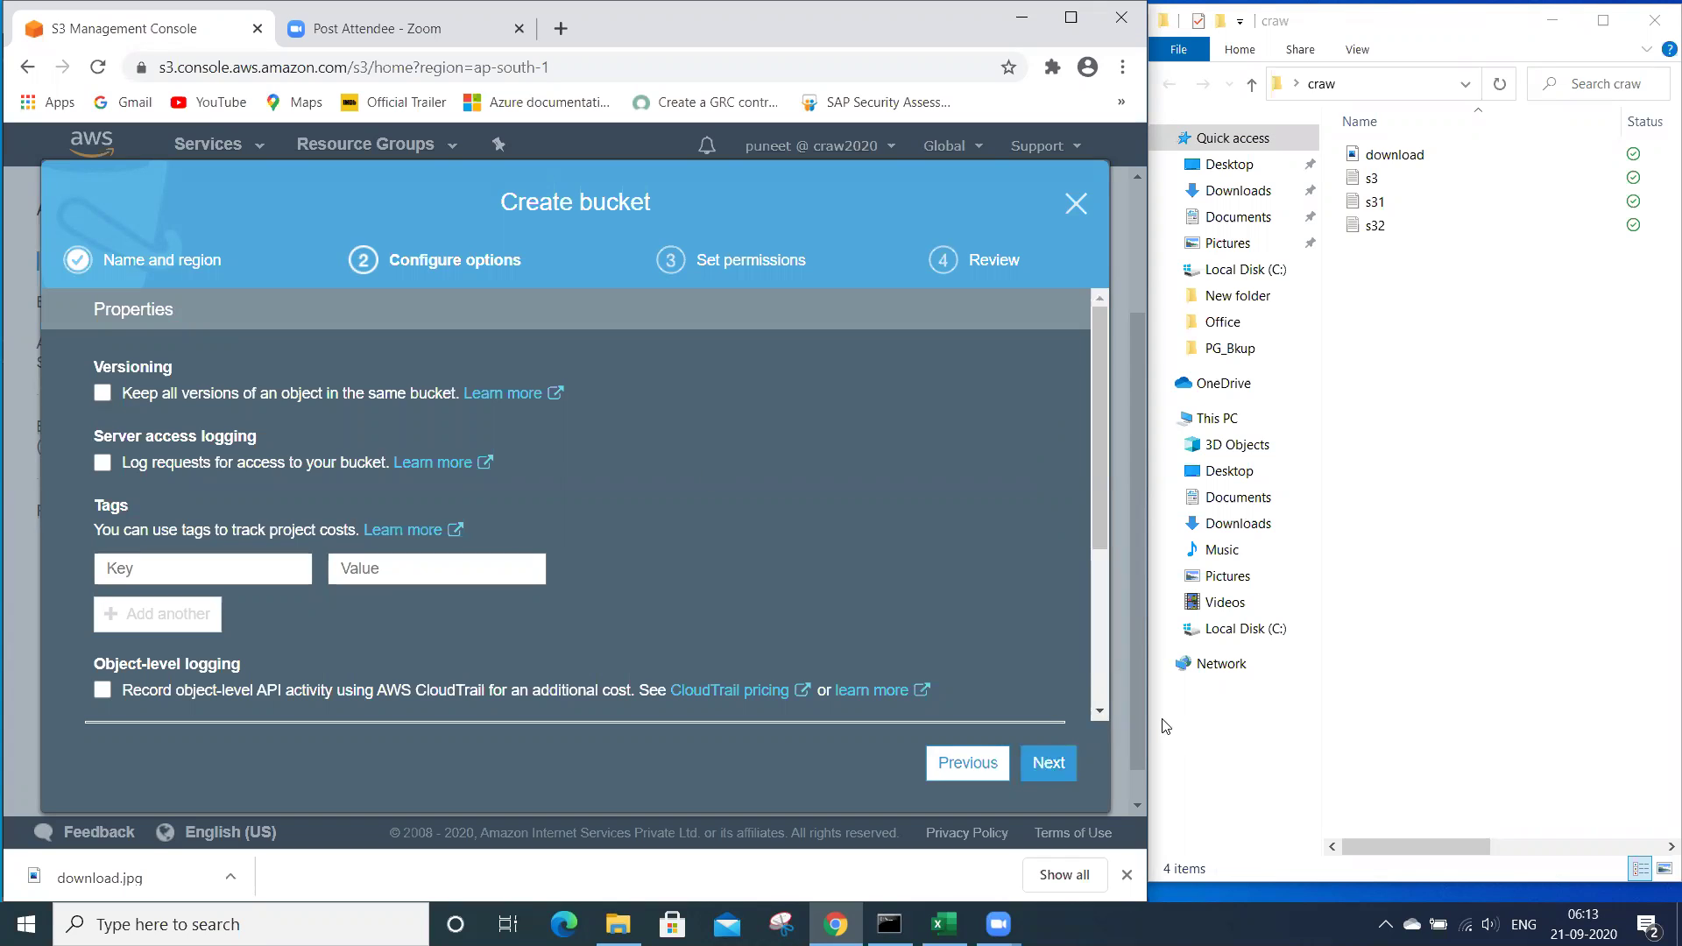
click(1056, 767)
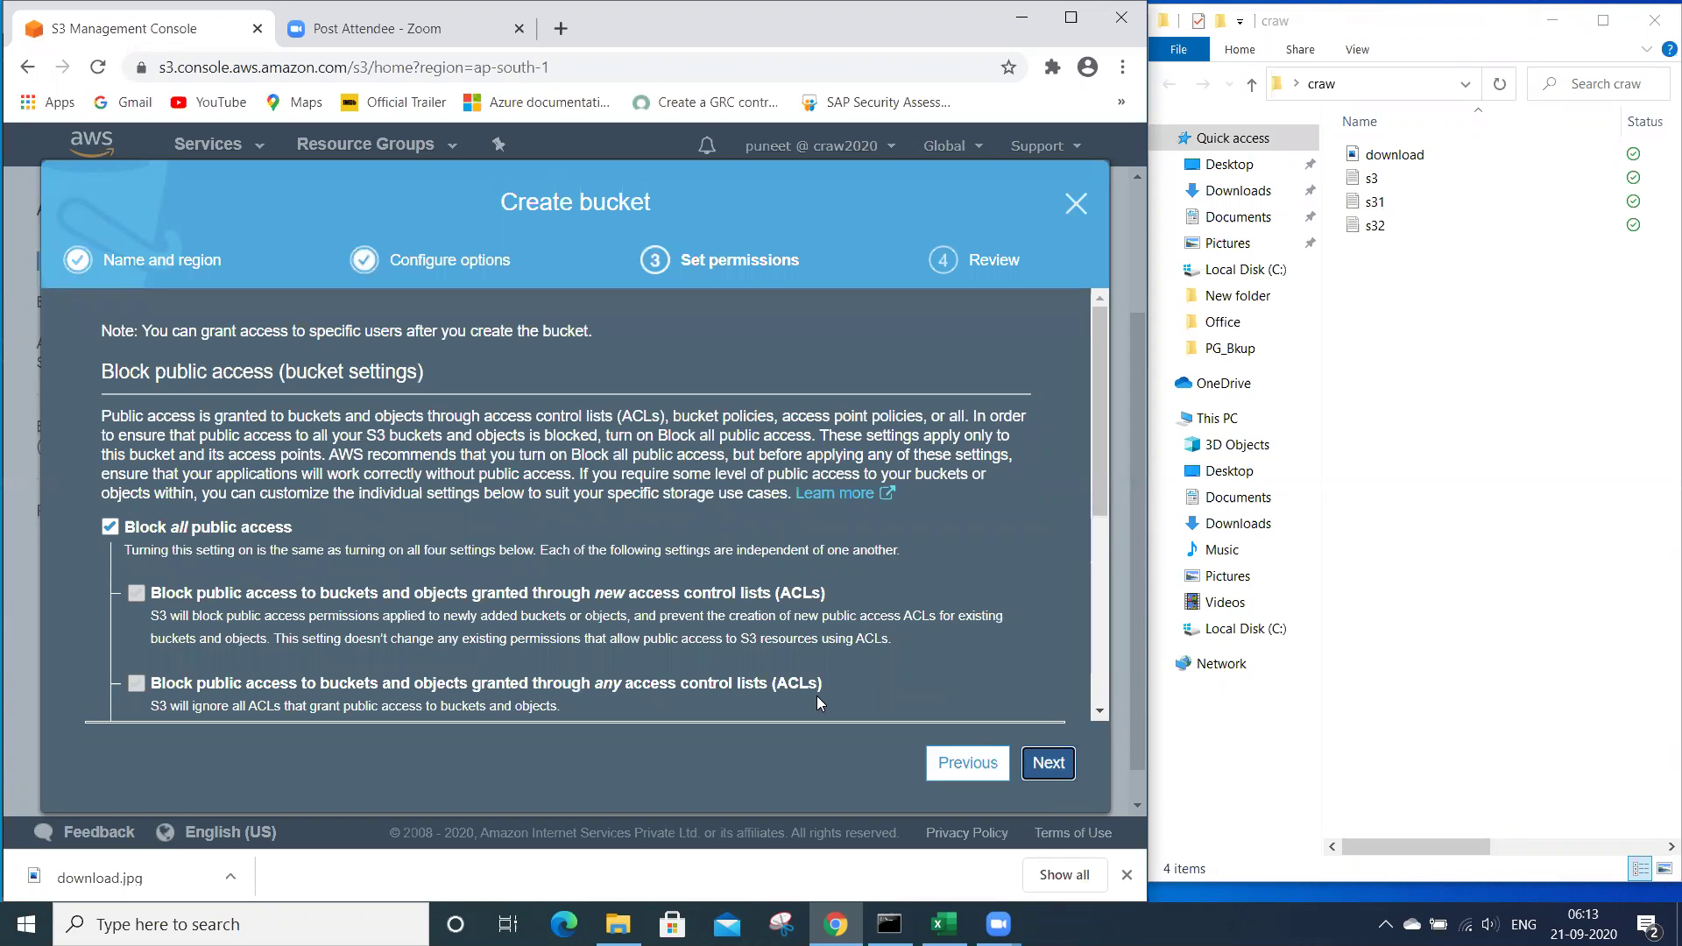
- Turn off "Block all public access" for the new bucket, acknowledge the public access warning and continue to the review
click(110, 527)
scroll(905, 707, down, 2)
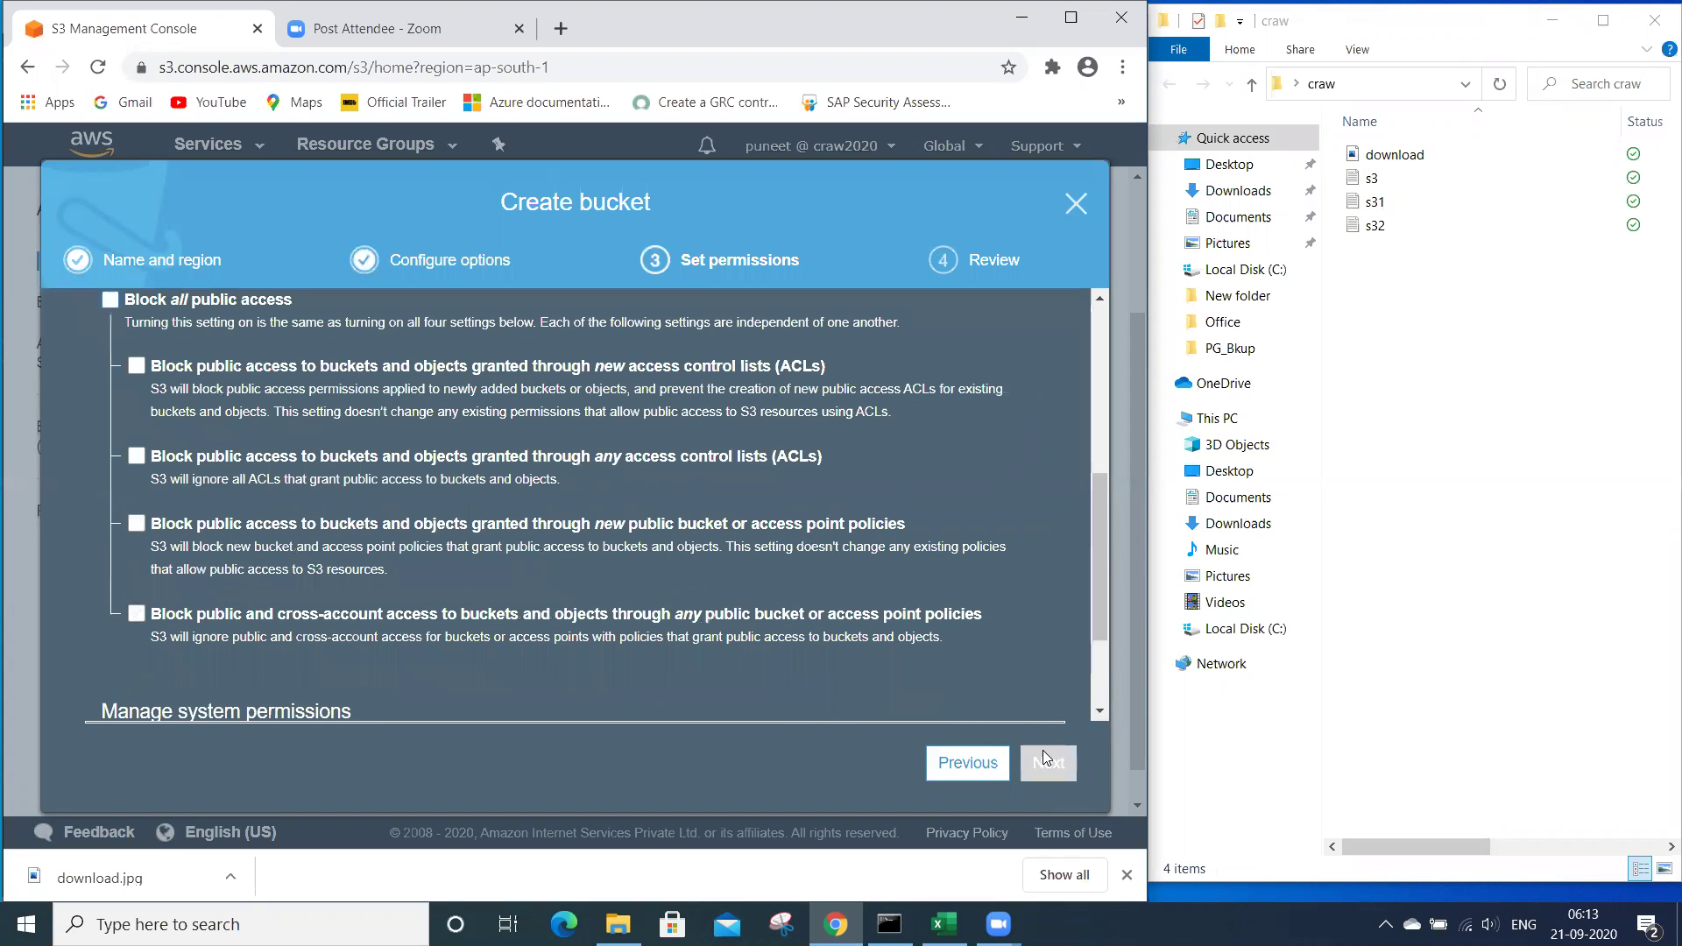
scroll(830, 671, down, 2)
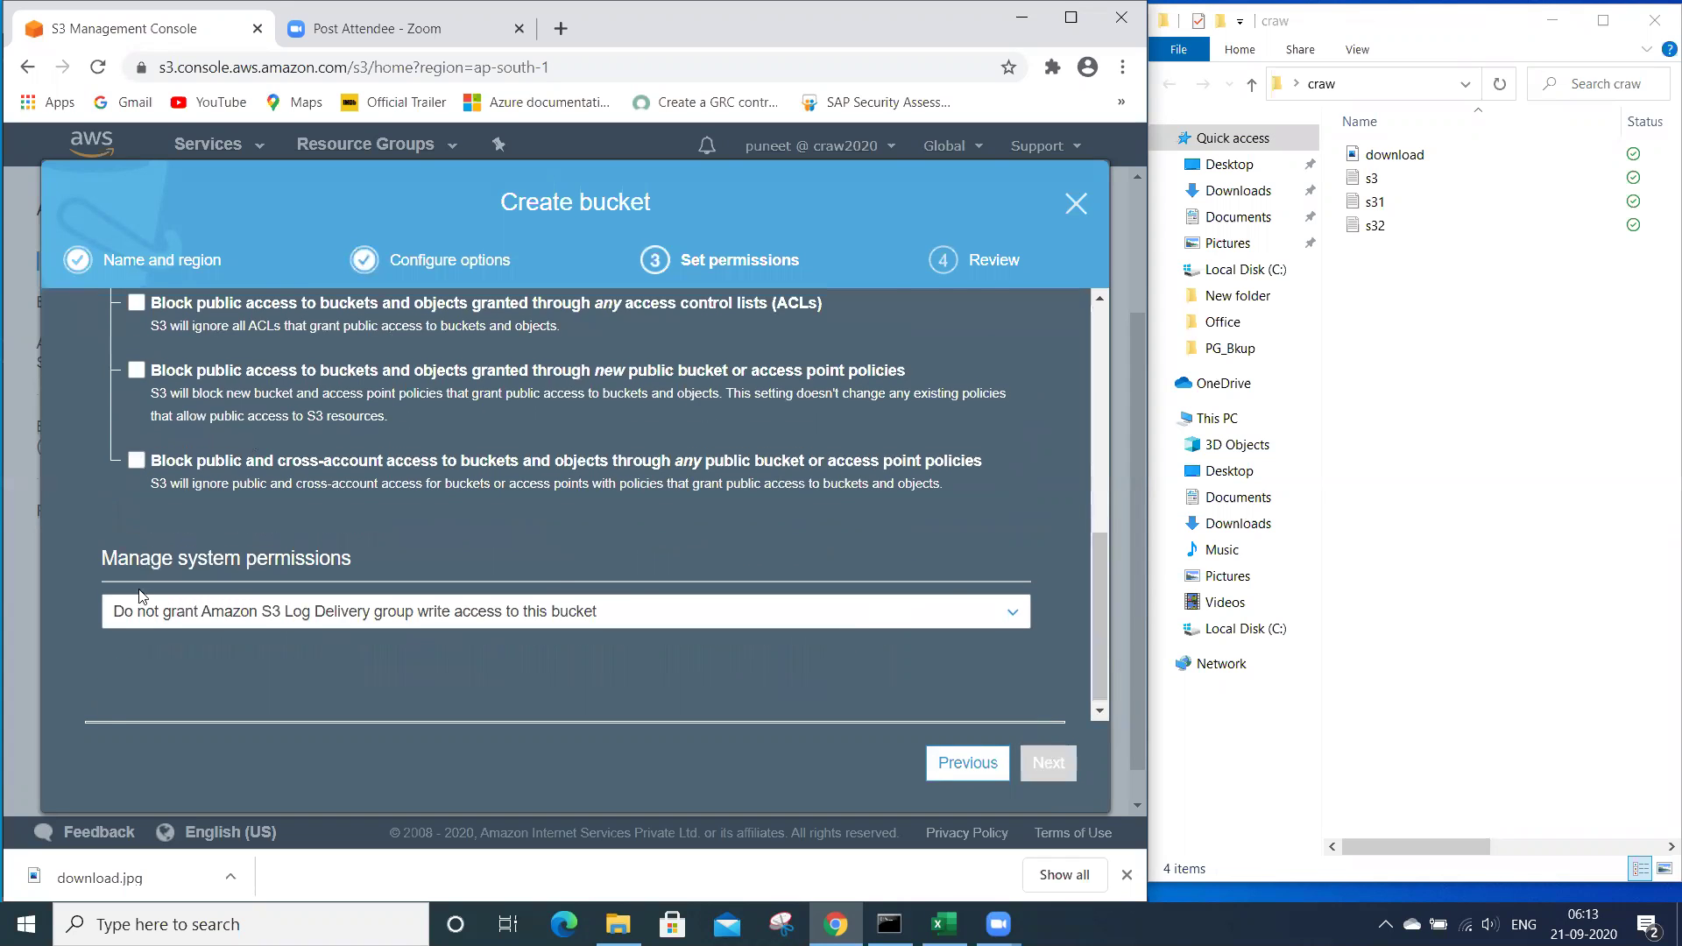
scroll(139, 615, up, 5)
click(187, 511)
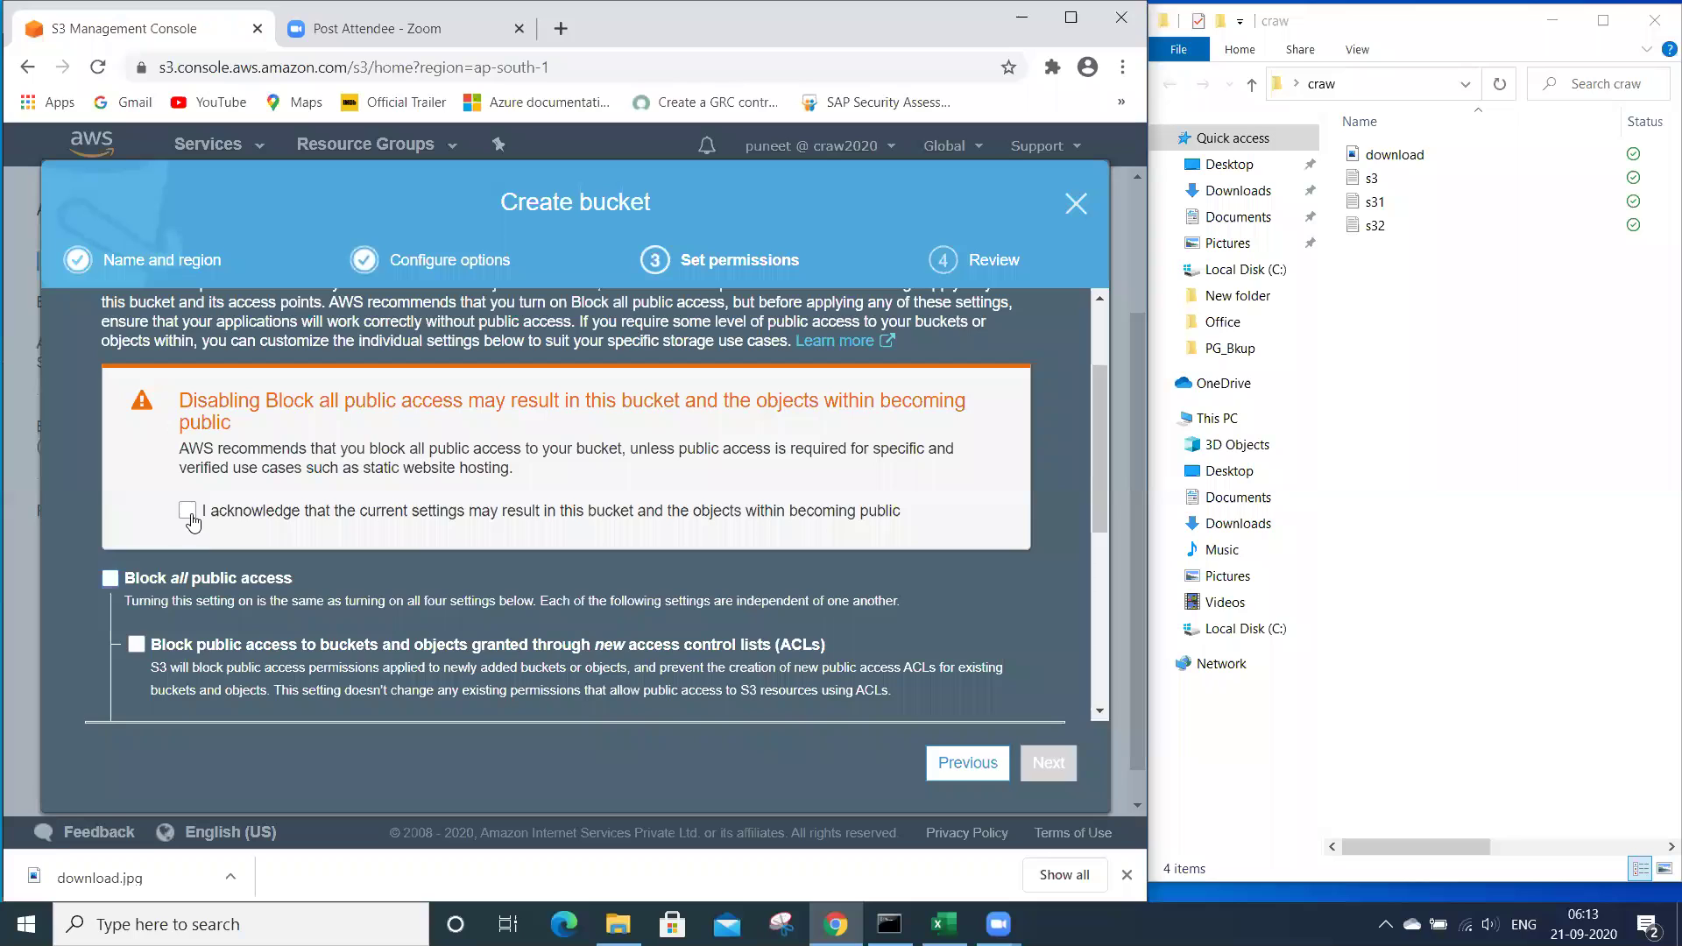
click(1049, 765)
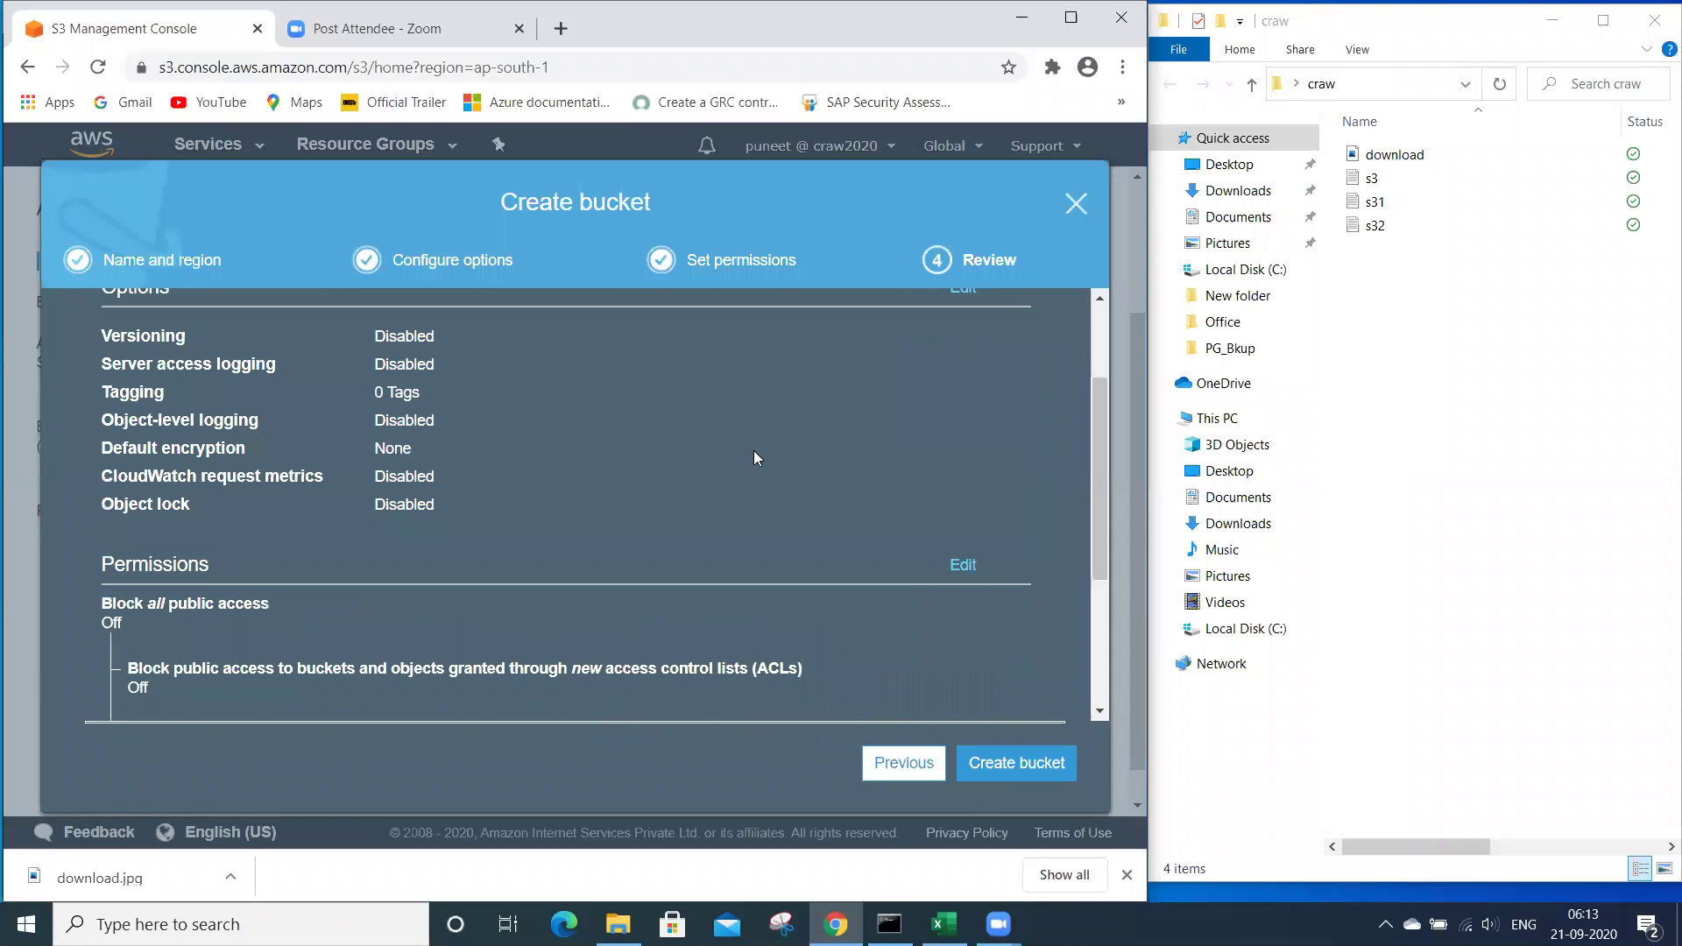
- Review the settings, create the craw1 bucket and open it from the bucket list
scroll(762, 459, up, 3)
scroll(1000, 725, down, 7)
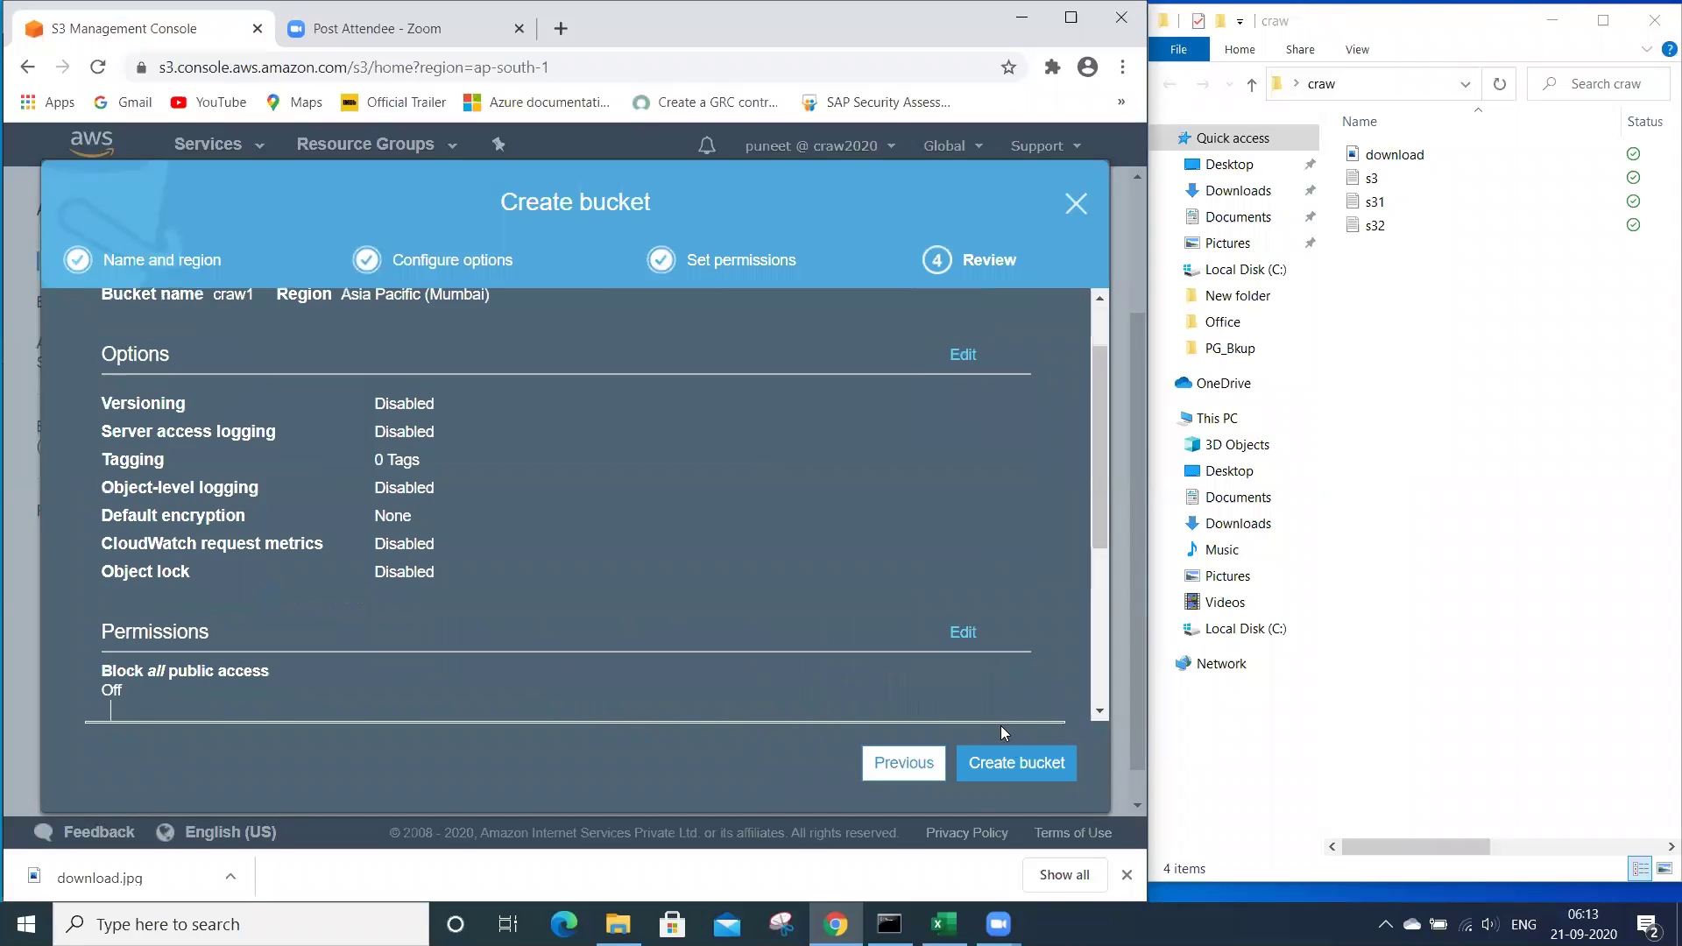
click(1010, 762)
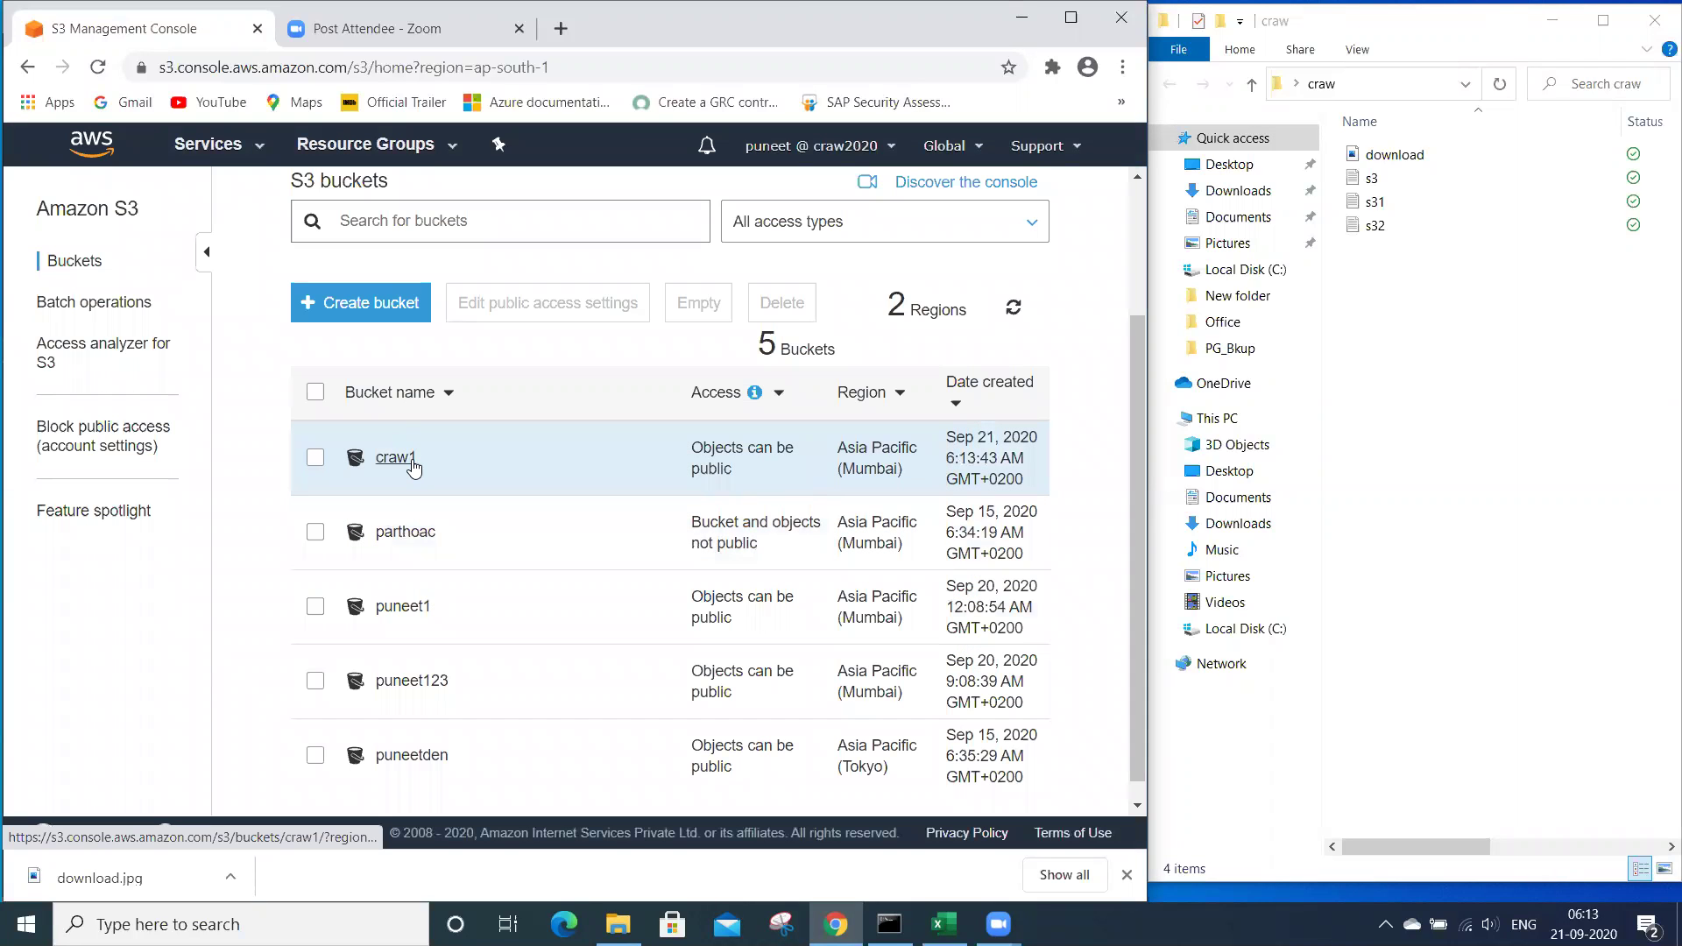
click(411, 464)
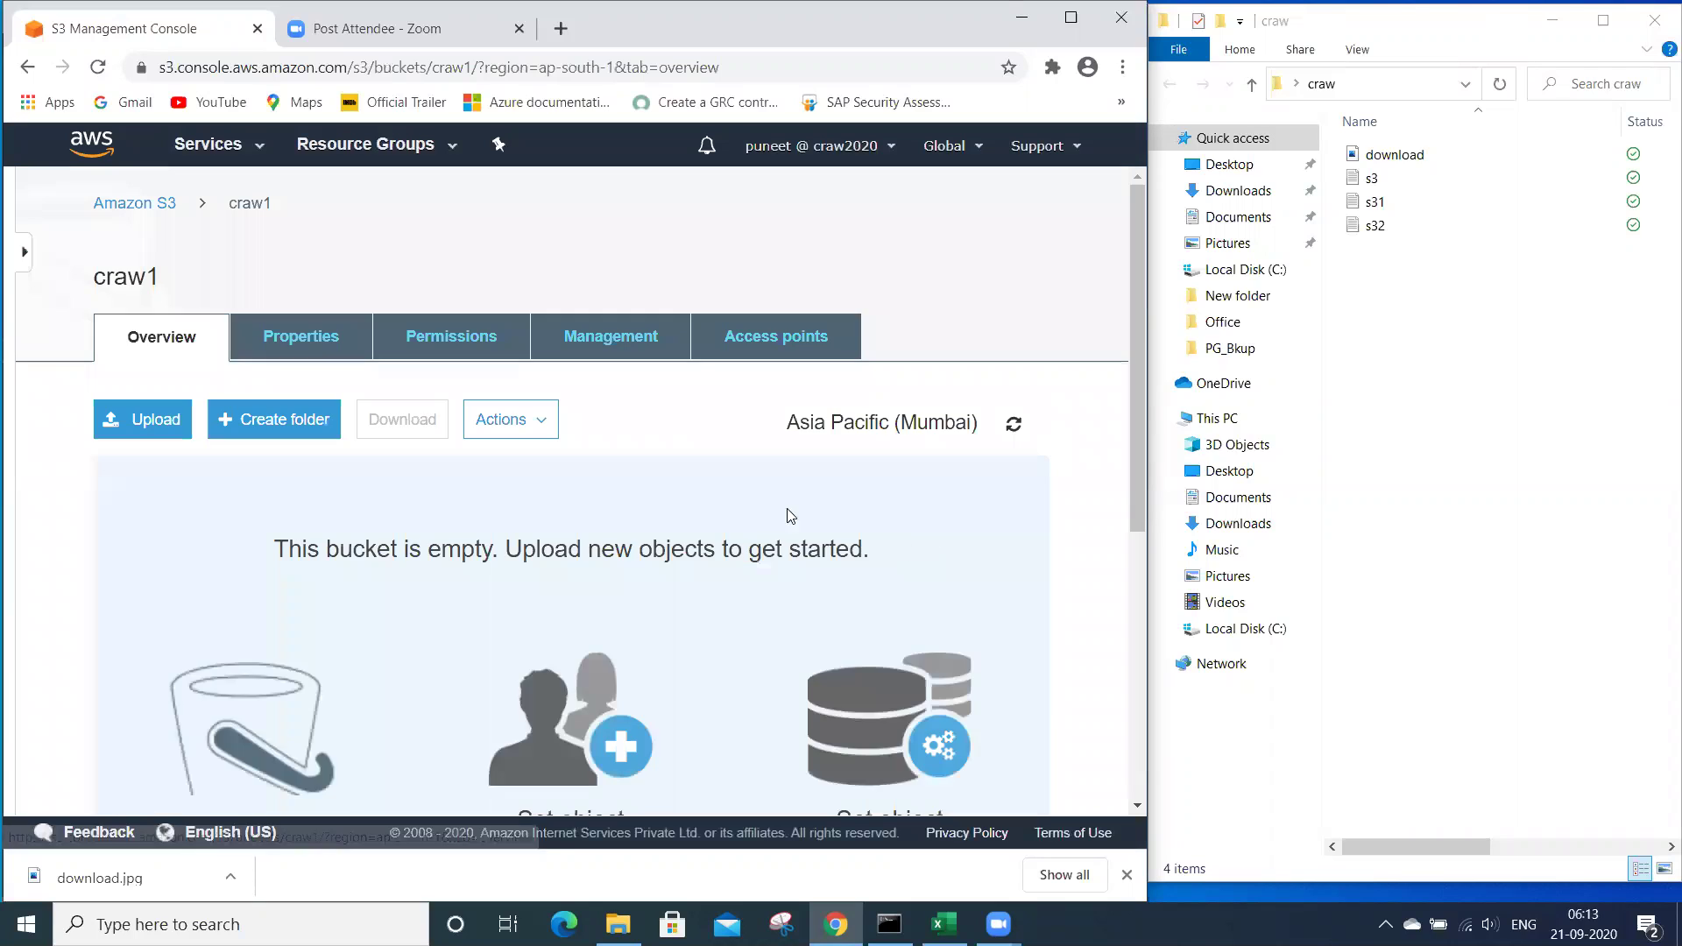
scroll(764, 515, down, 1)
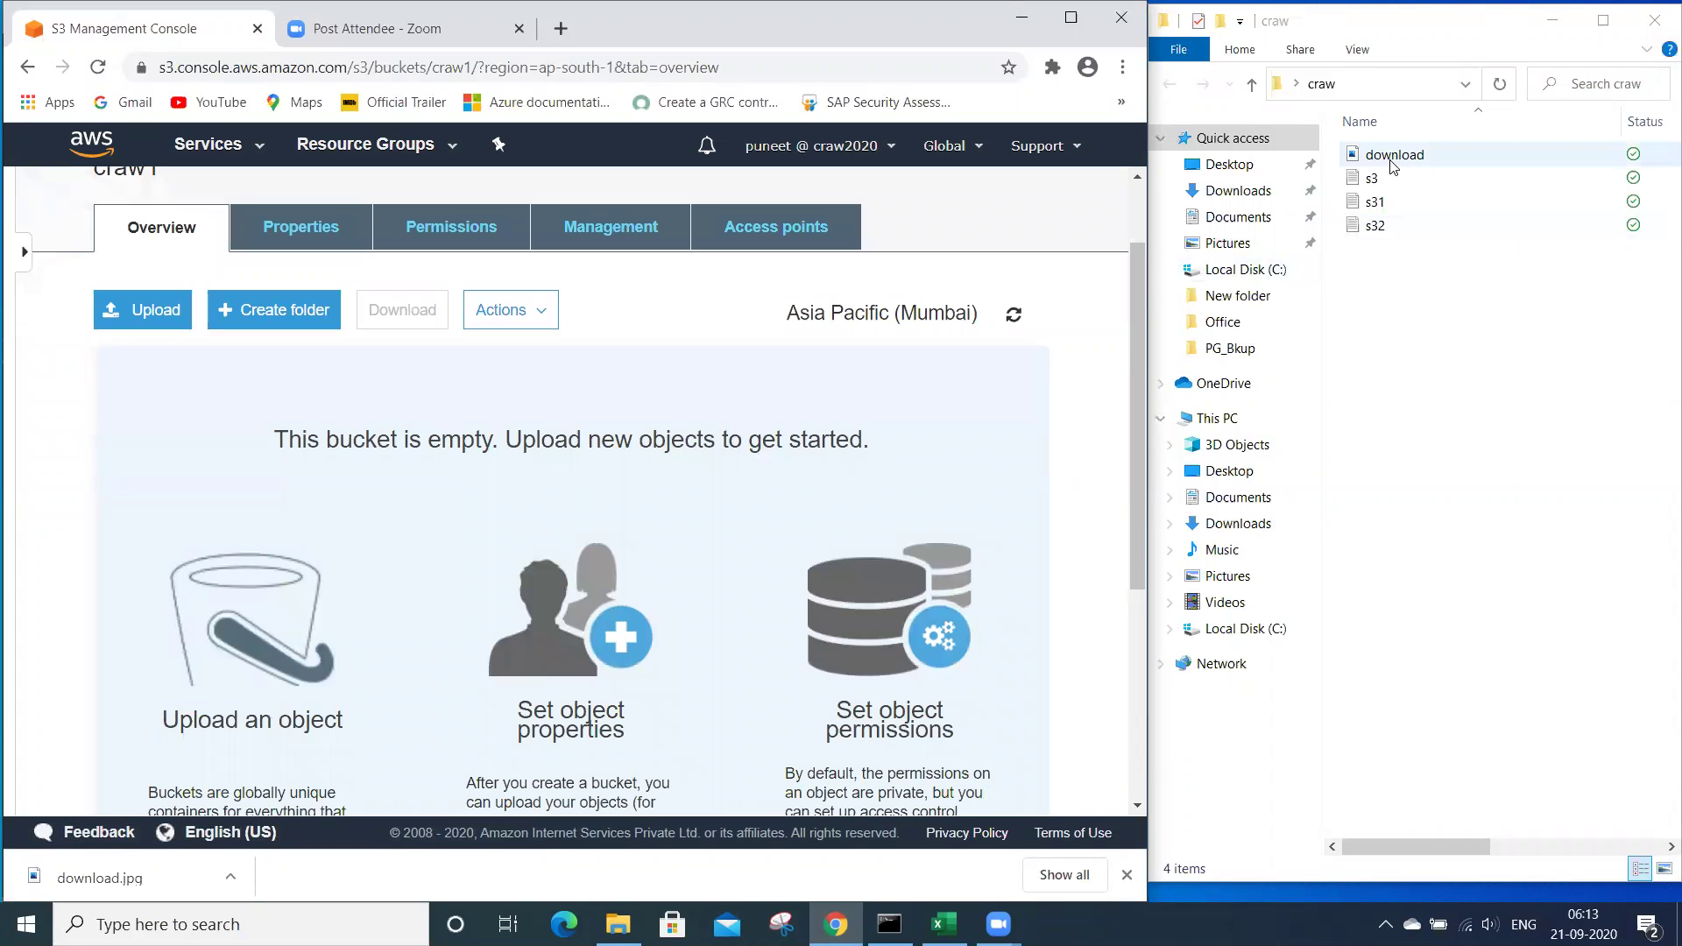
- Try to select all four files in the craw folder and bring them into the craw1 bucket together
click(1394, 158)
shift+click(1374, 225)
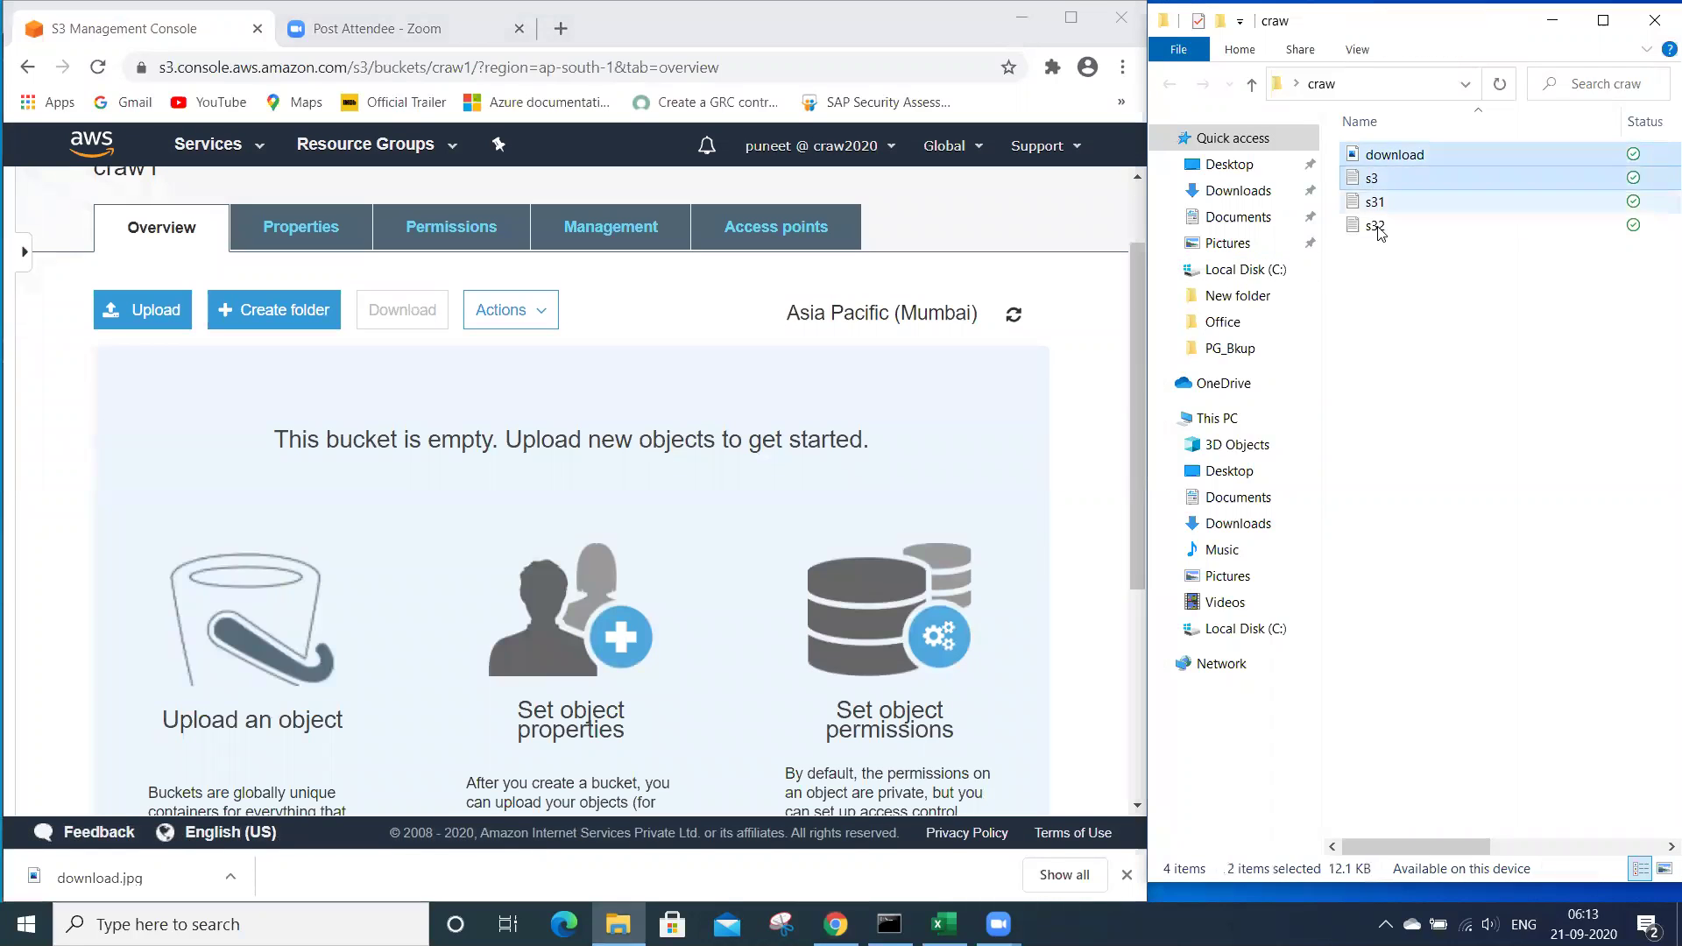
click(1384, 158)
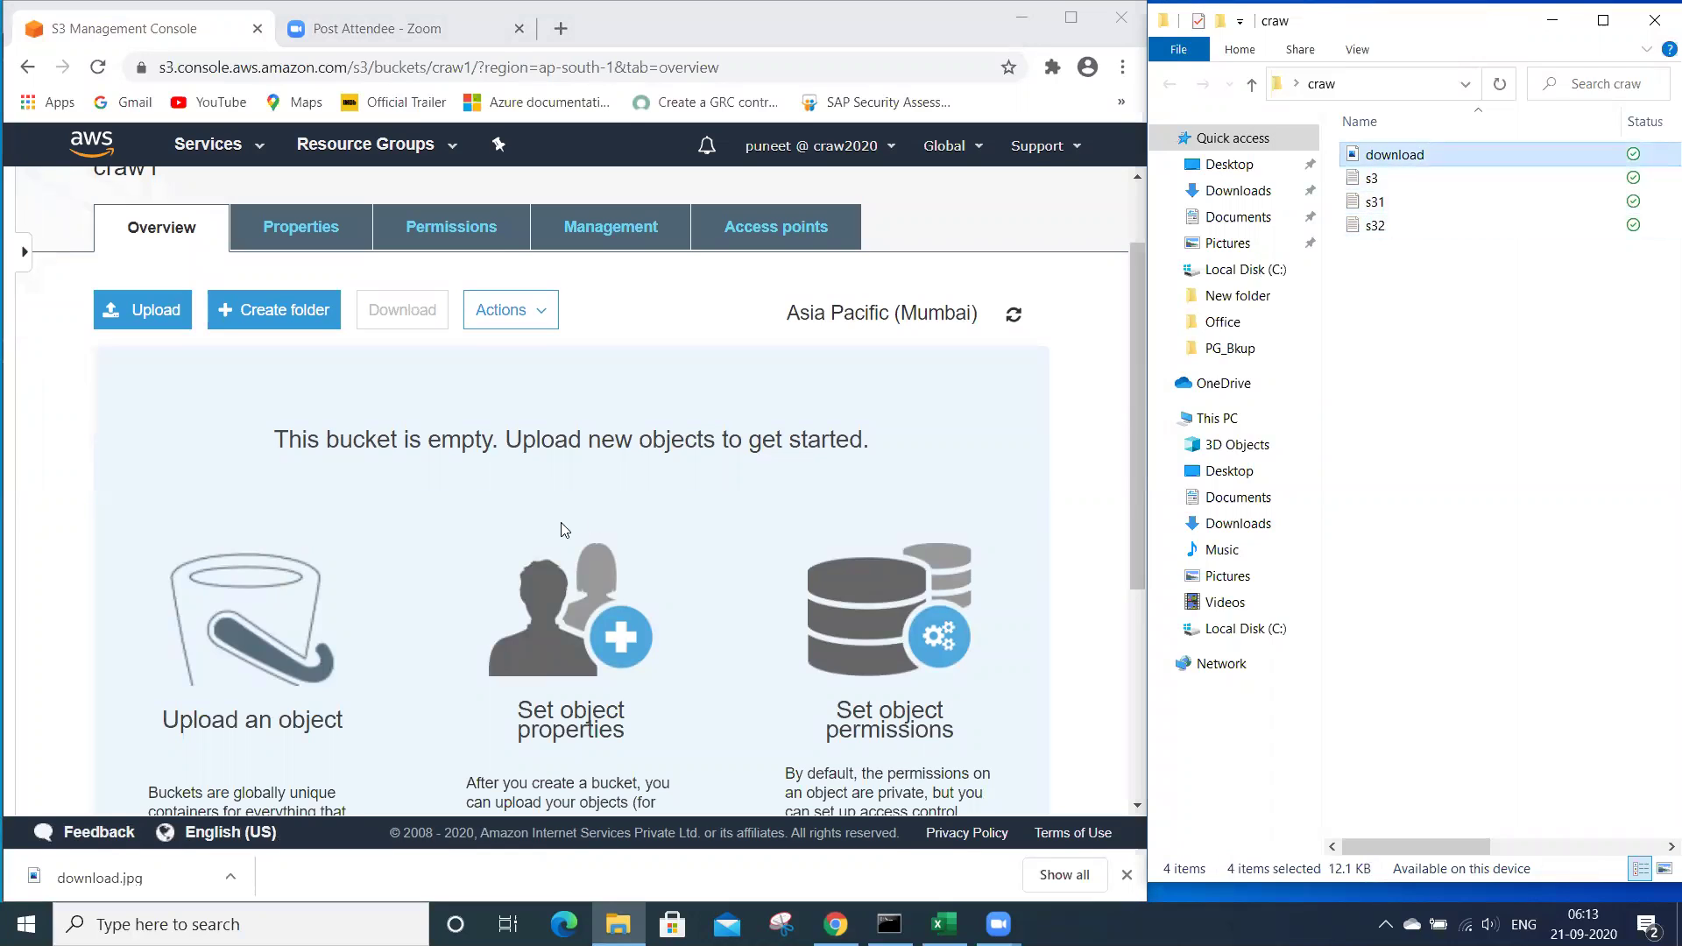
drag(563, 524, 543, 464)
click(543, 464)
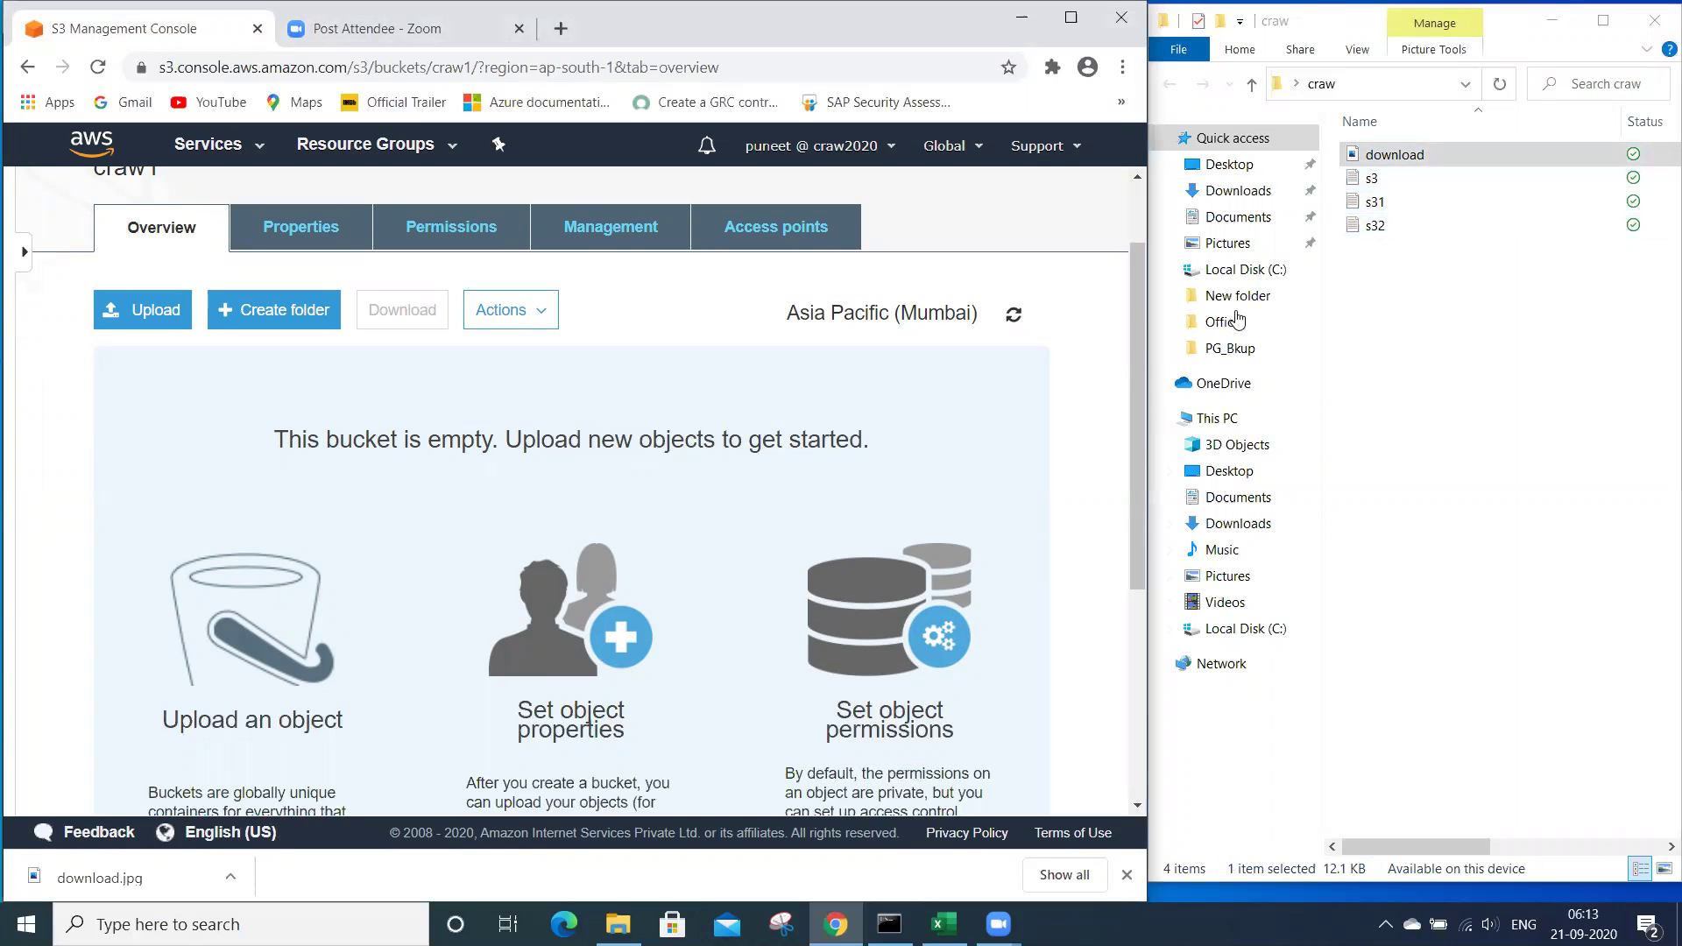
ctrl+click(1373, 202)
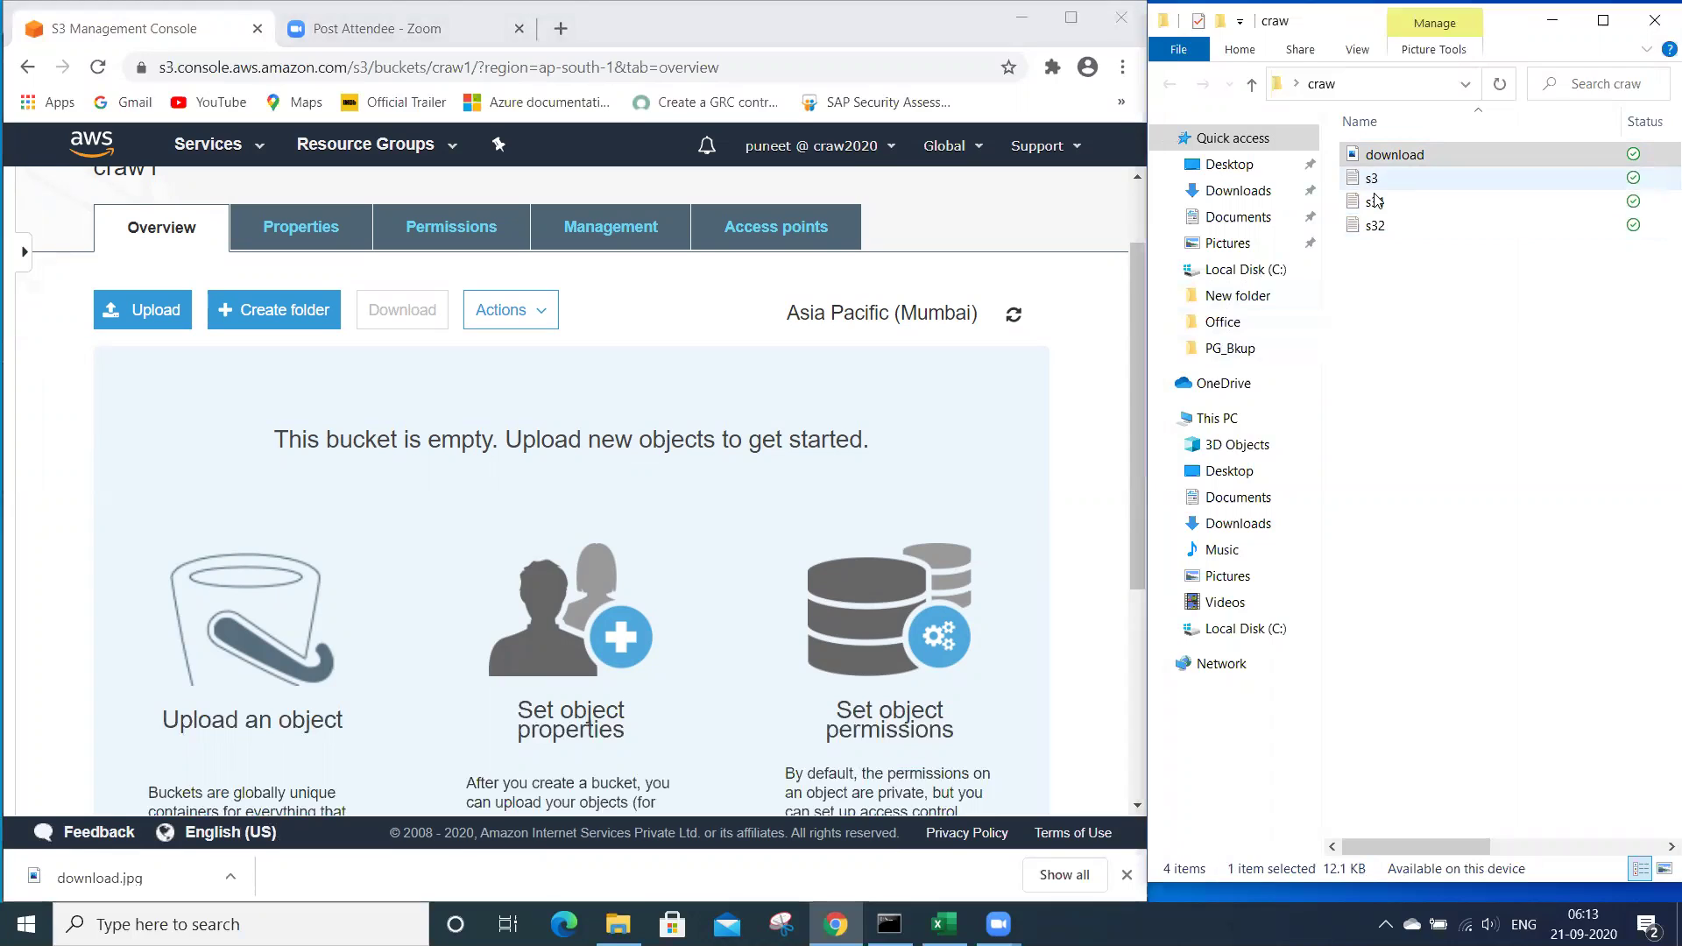
ctrl+click(1373, 226)
- Add the download image and the s3 text file from the craw folder to the craw1 bucket's upload list
click(1380, 155)
drag(1379, 155, 611, 512)
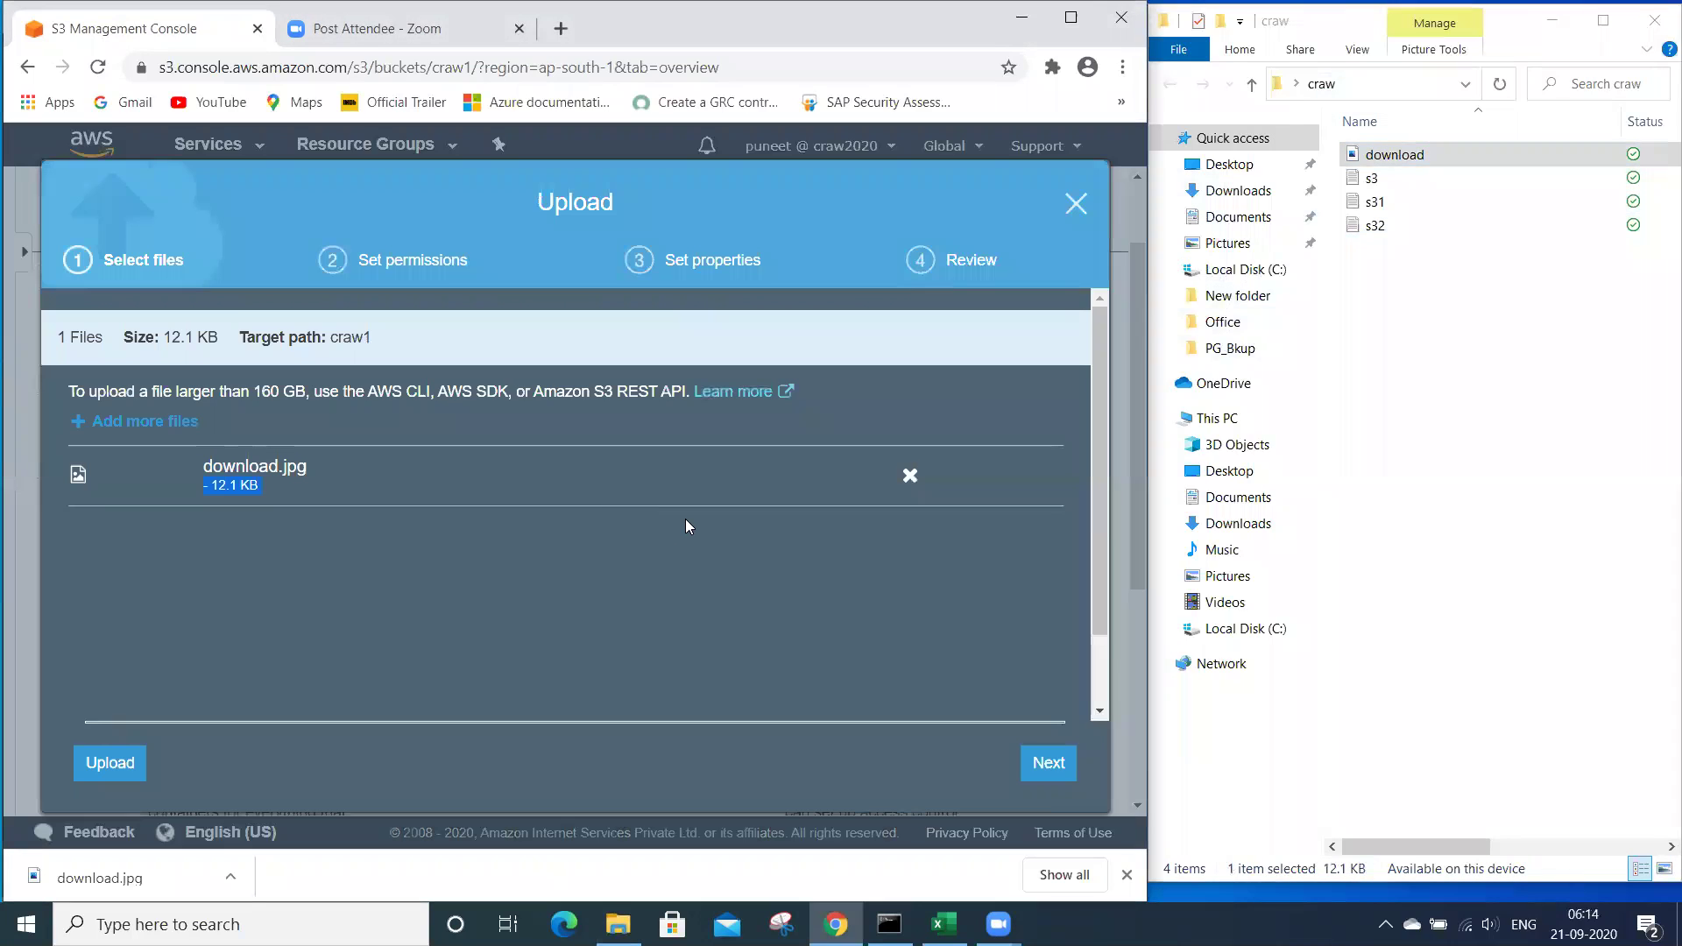
drag(1379, 180, 614, 605)
- Open the s31 text file from the craw folder in Notepad, dismiss the error dialog and close the file
click(1375, 201)
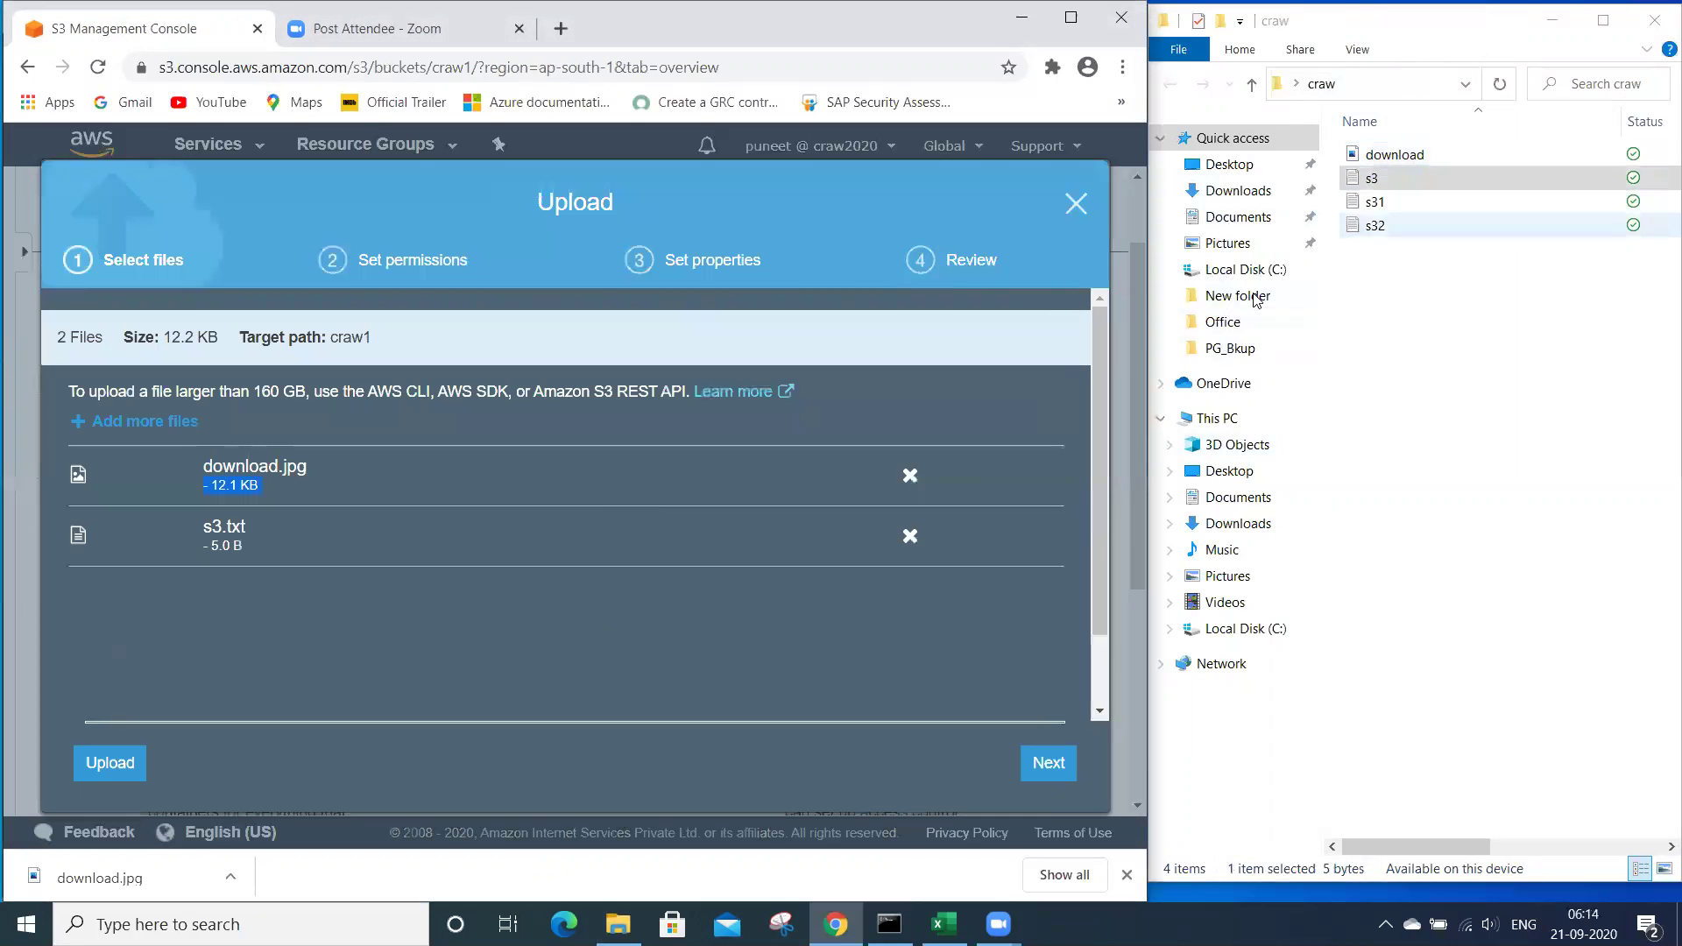
key(Return)
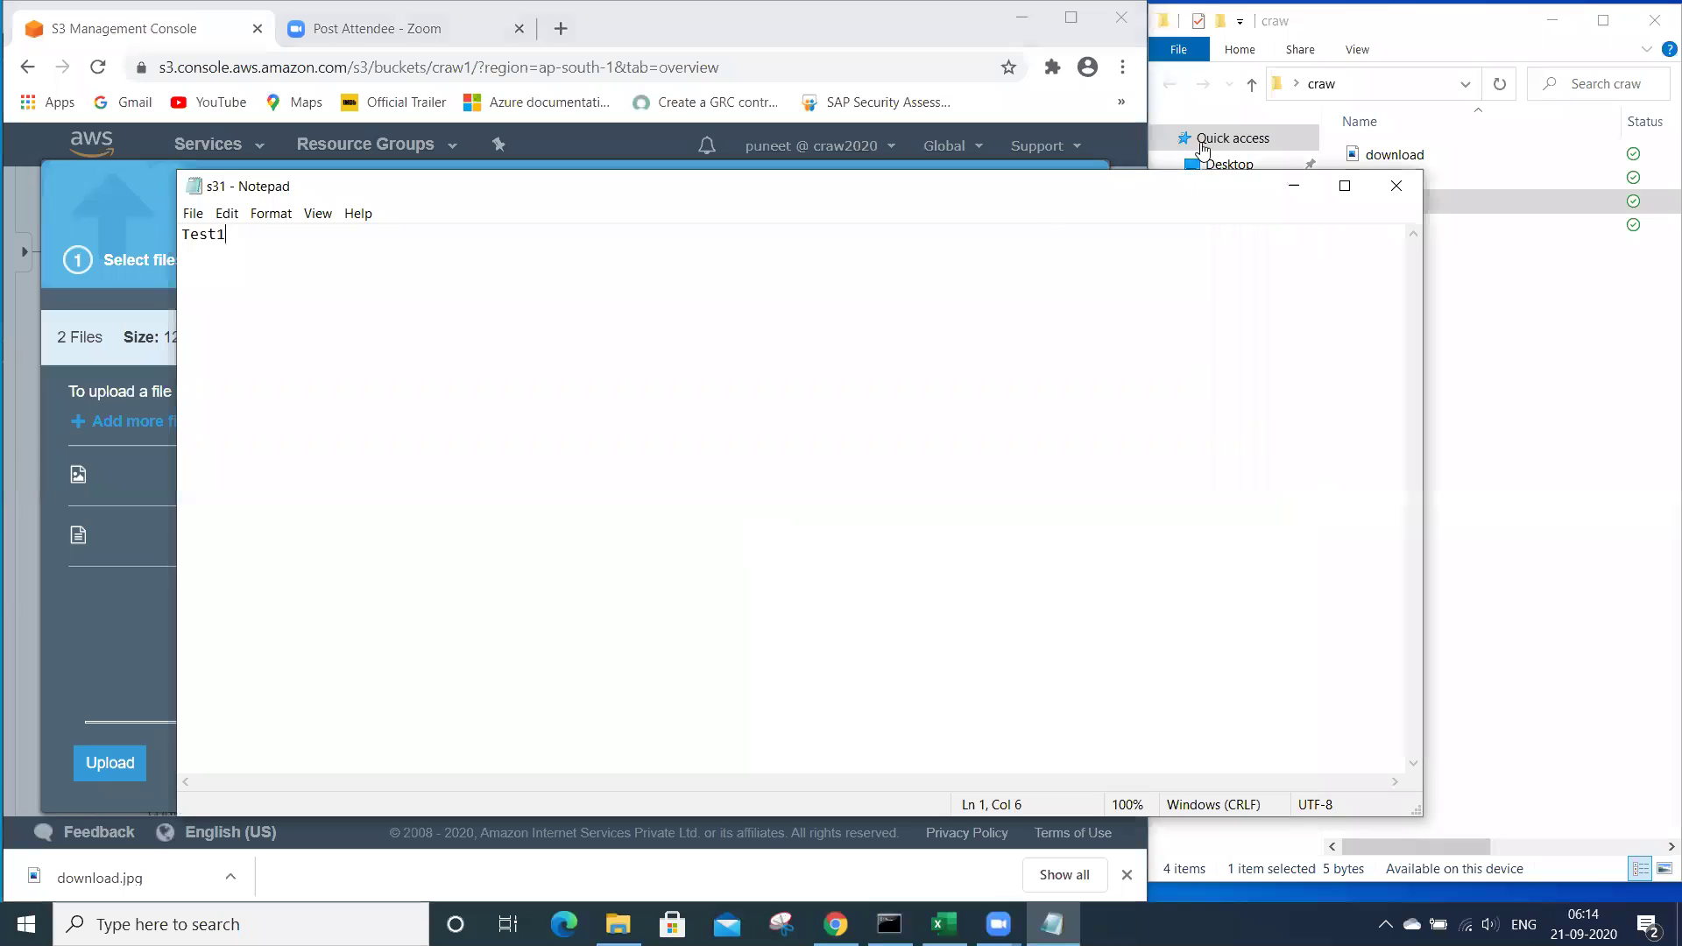
click(1397, 186)
double_click(1372, 211)
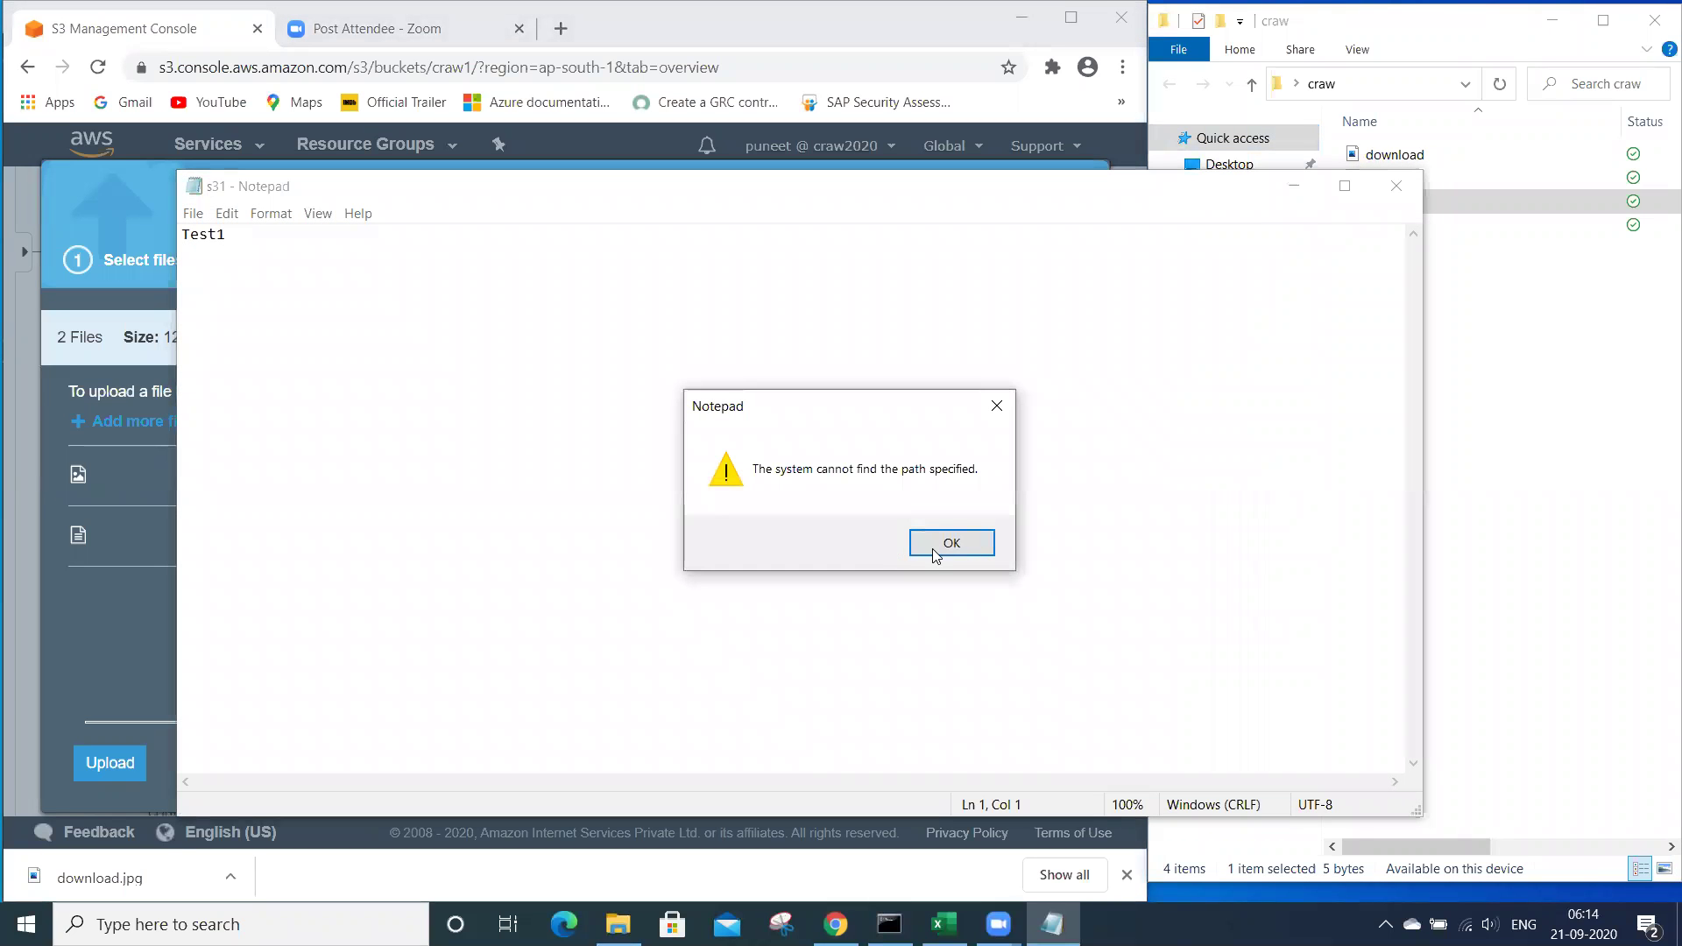
click(934, 545)
click(1396, 186)
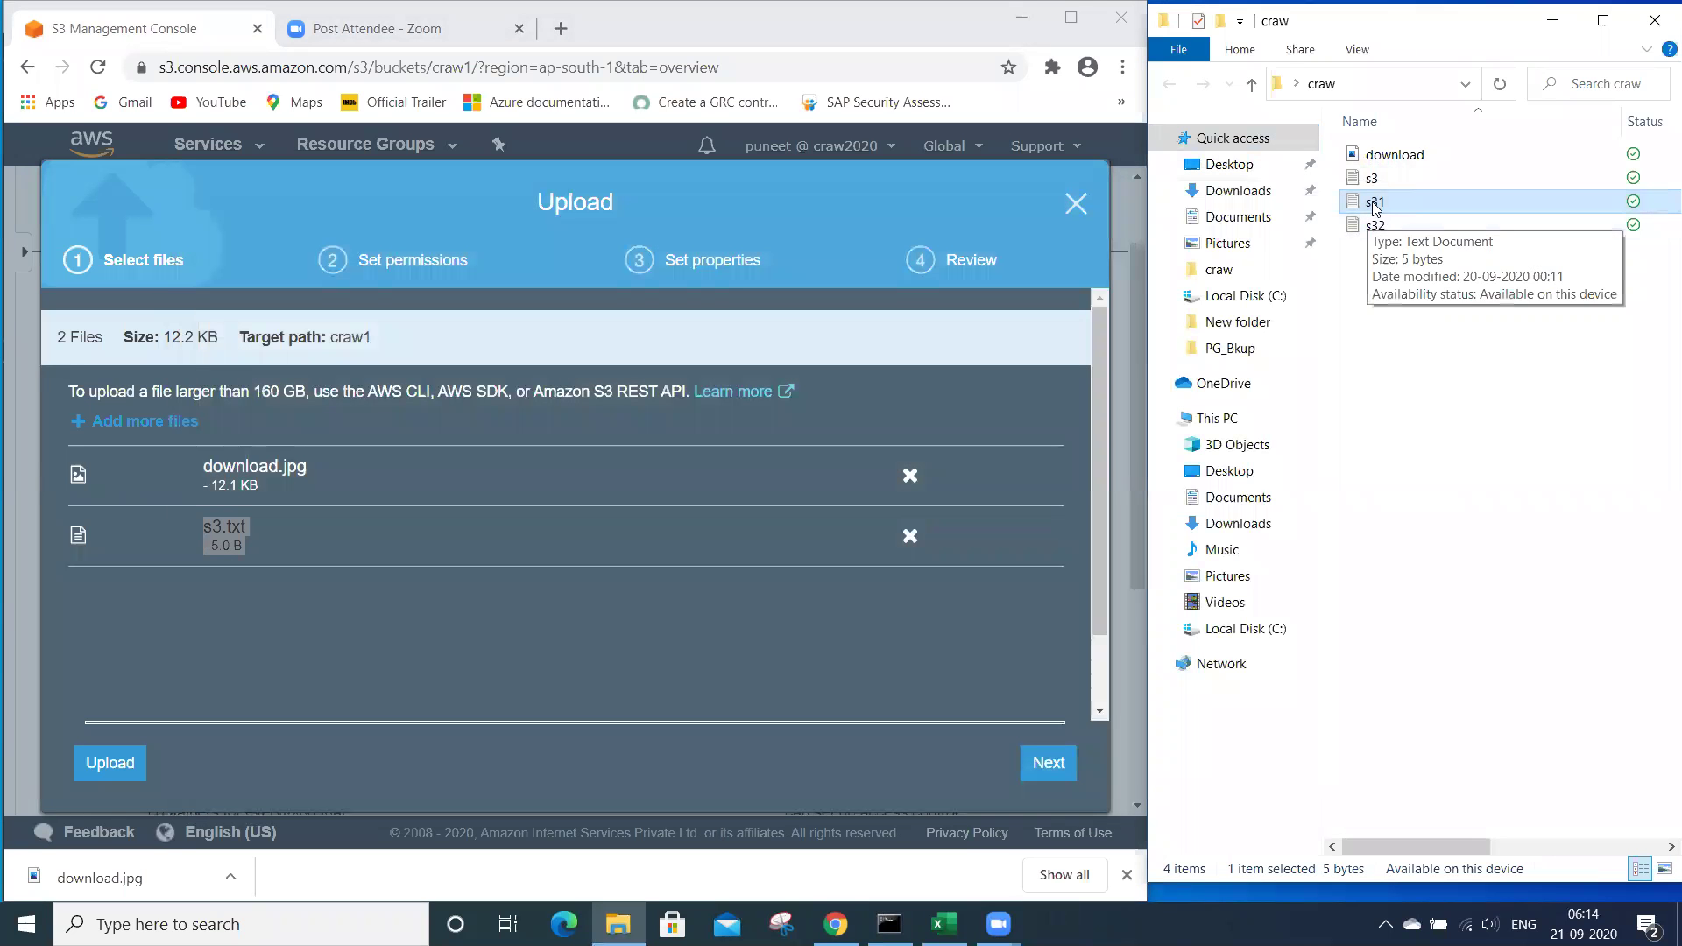
- Open the s32 text file from the craw folder and close it again
click(1382, 288)
click(1382, 232)
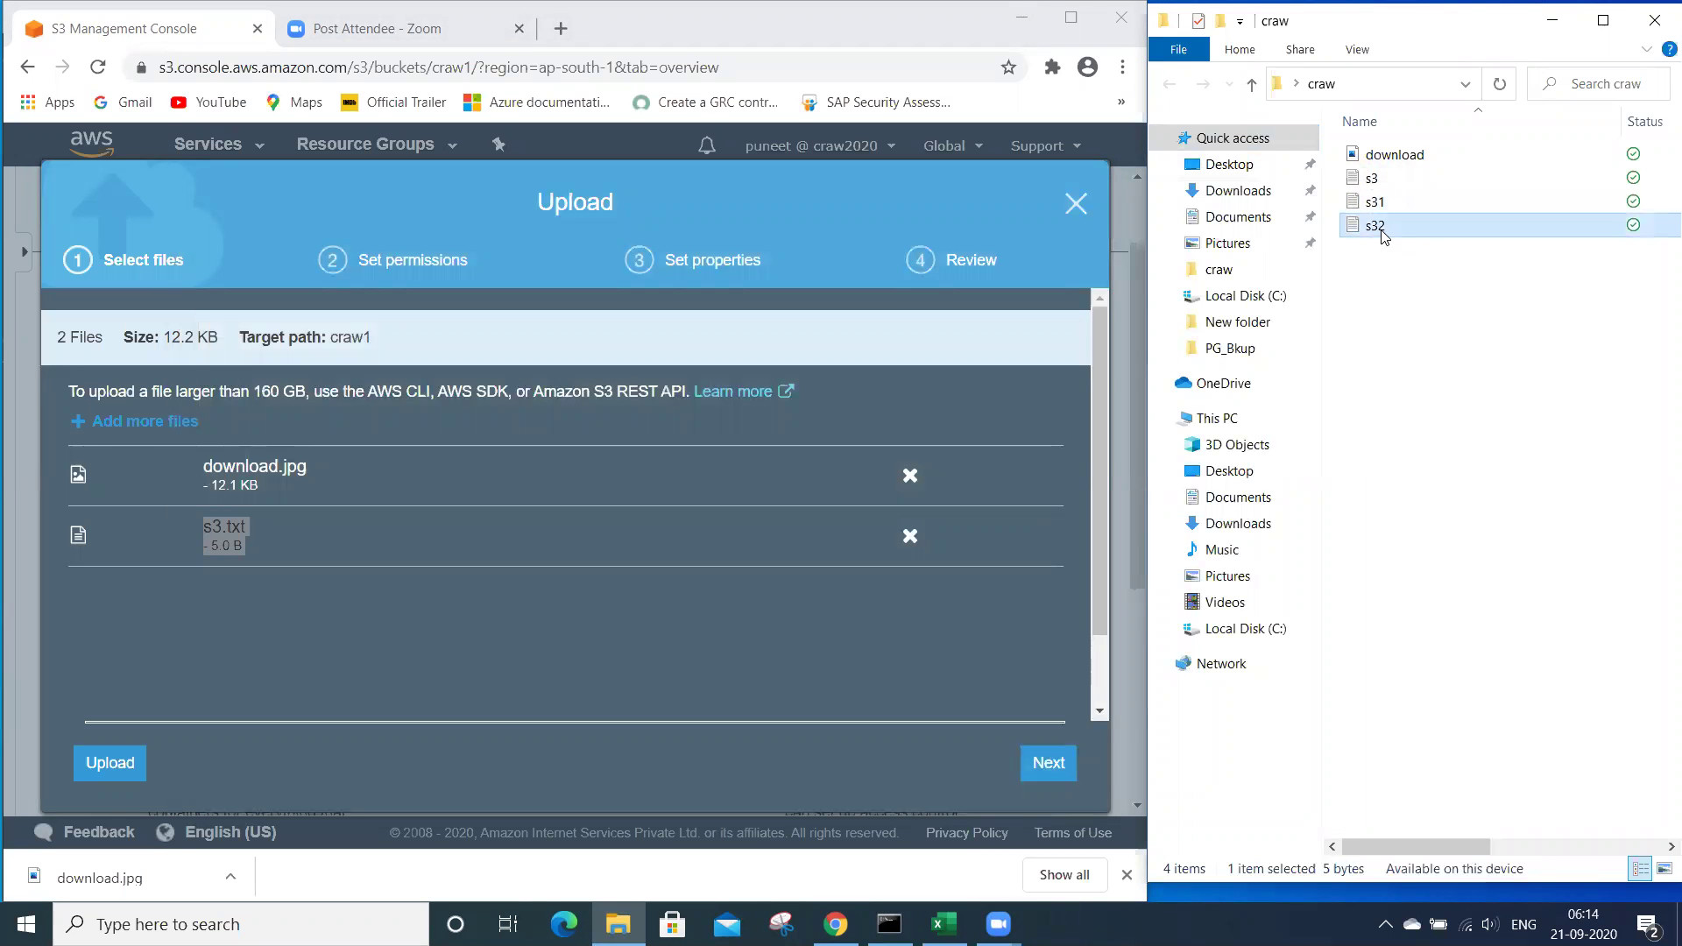
key(Return)
key(alt+F4)
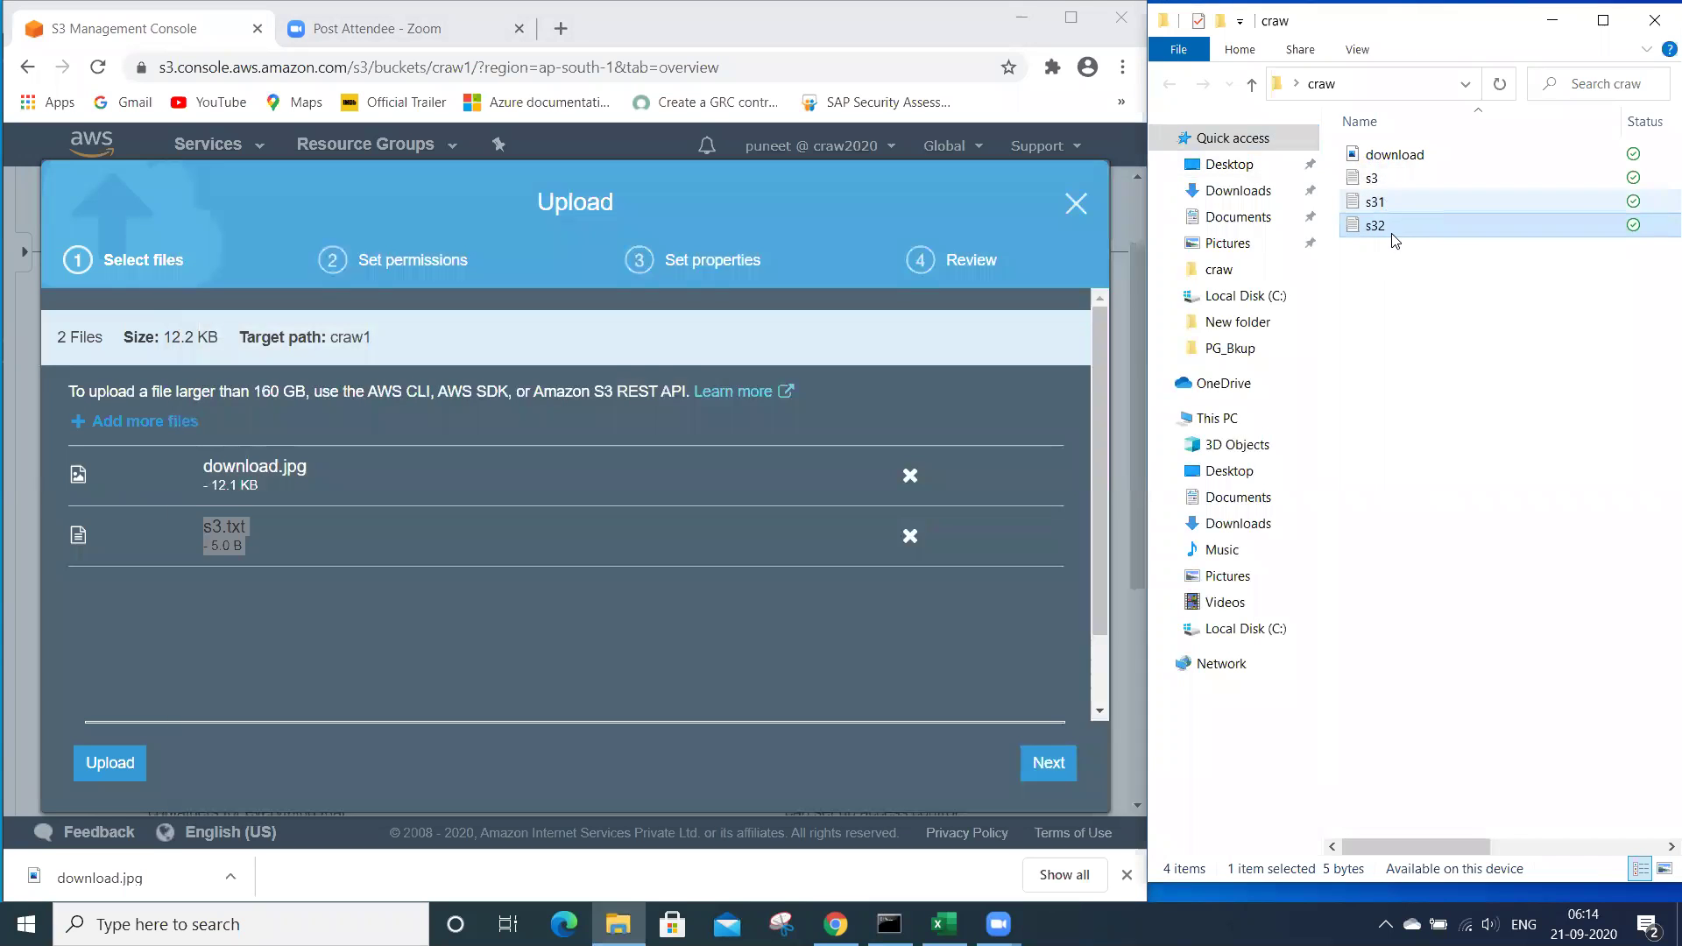
- Check the contents of the s32 and s31 text files from the craw folder, closing each one
double_click(1338, 226)
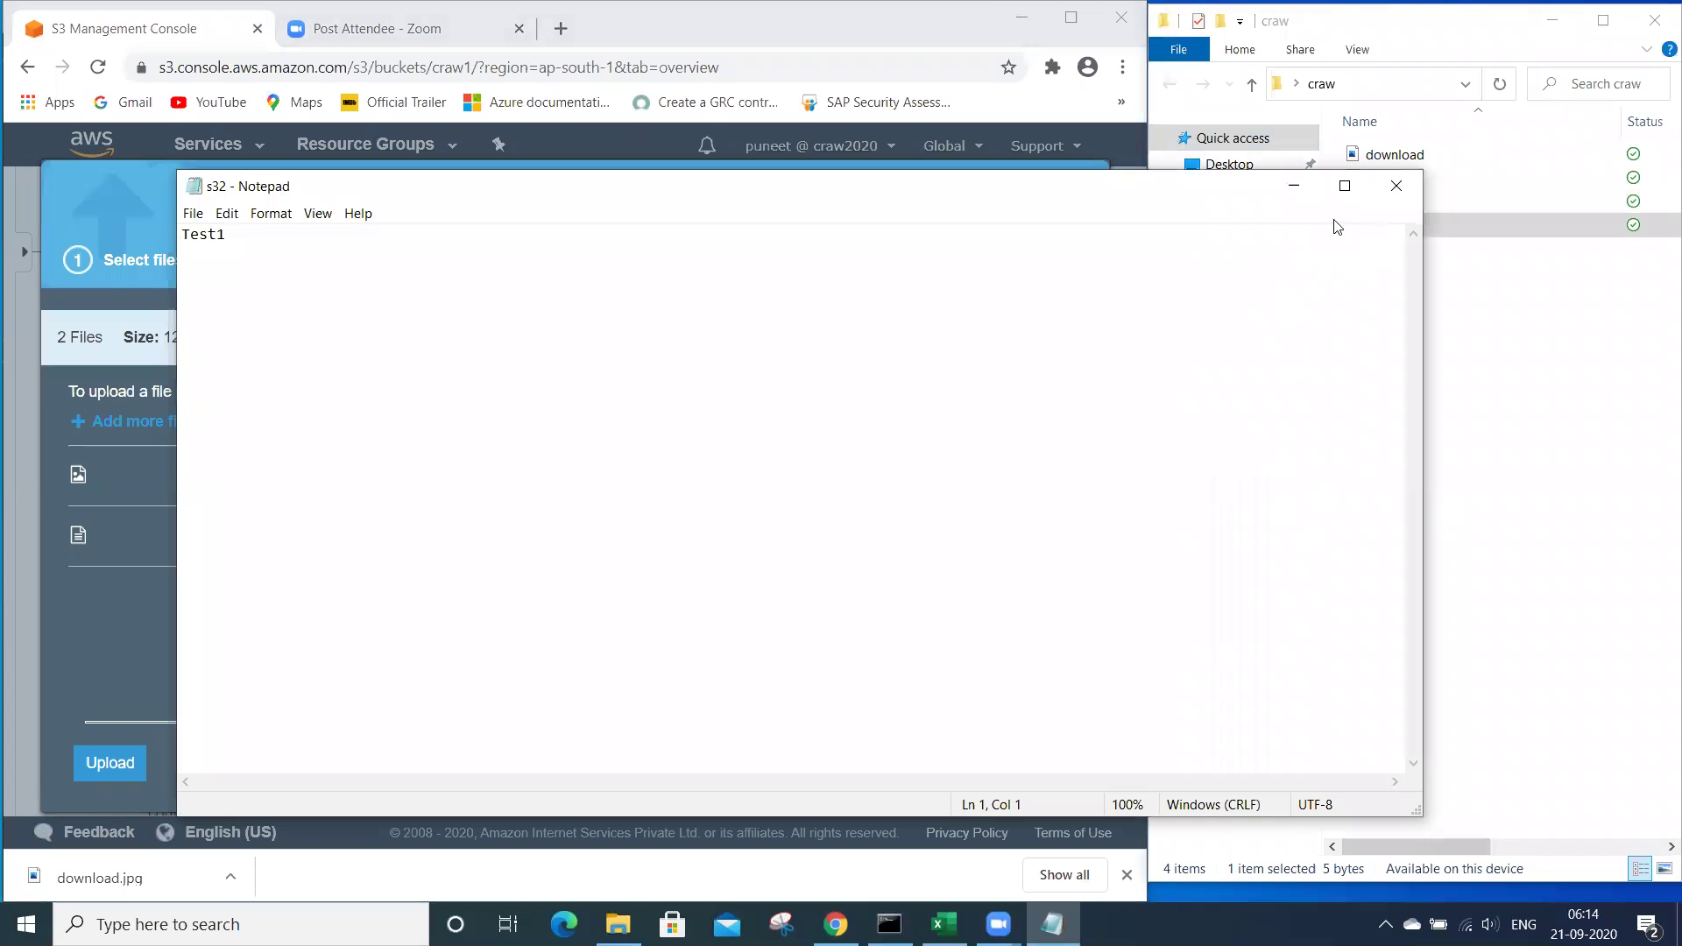
click(1396, 185)
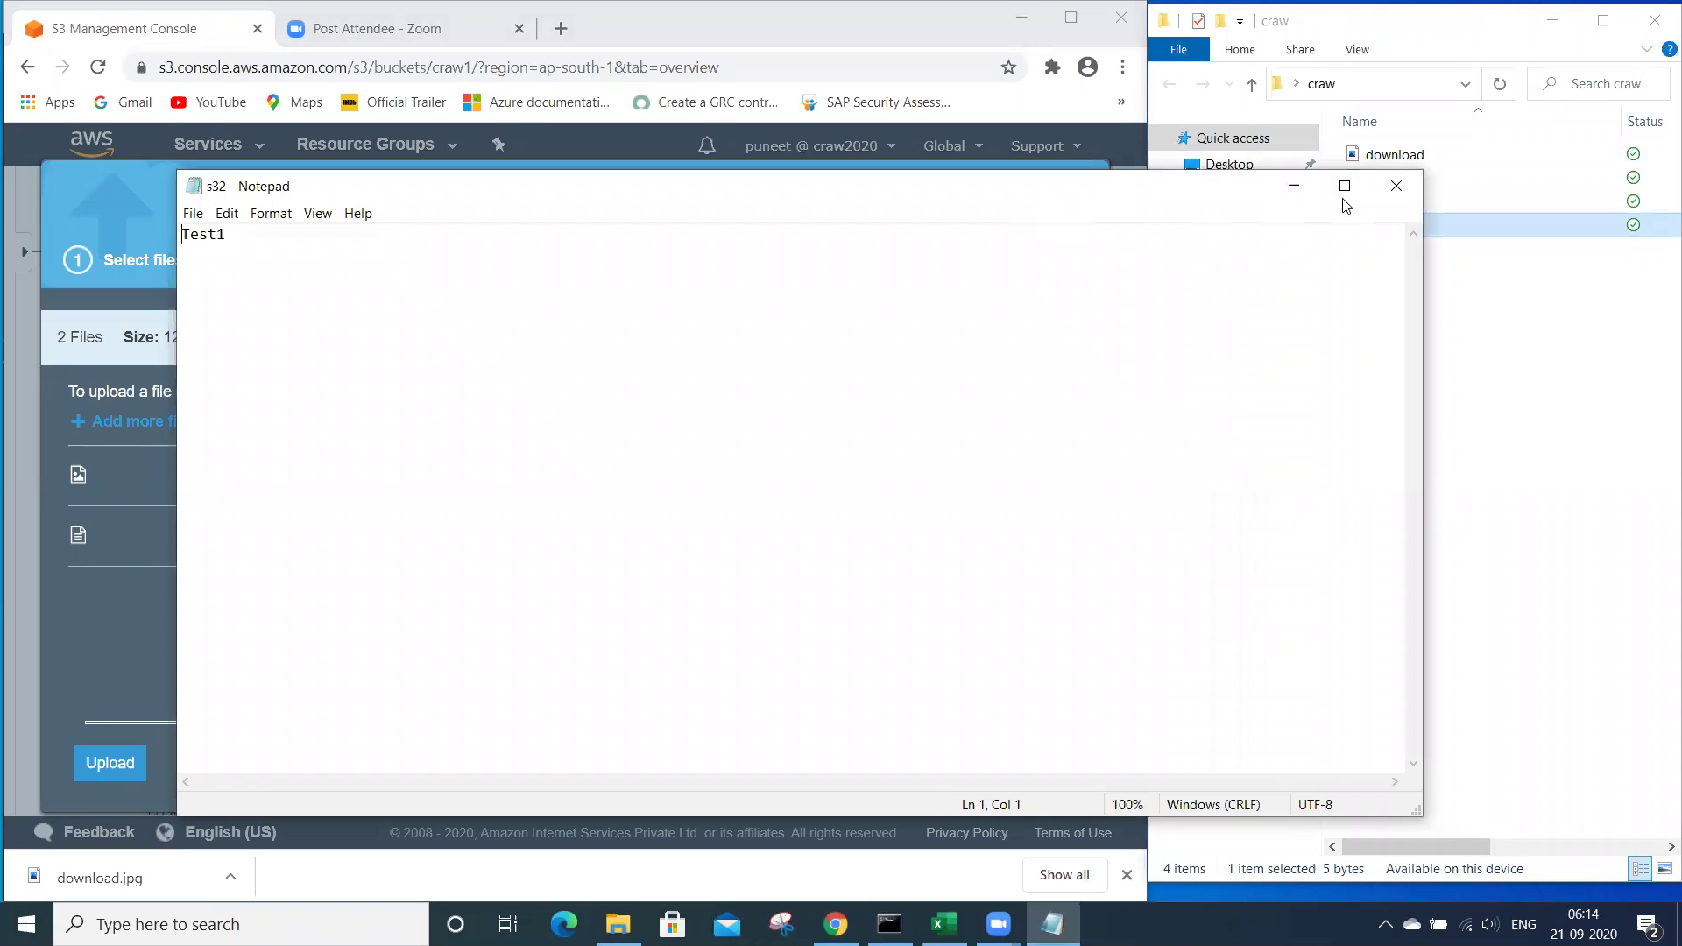
click(1396, 185)
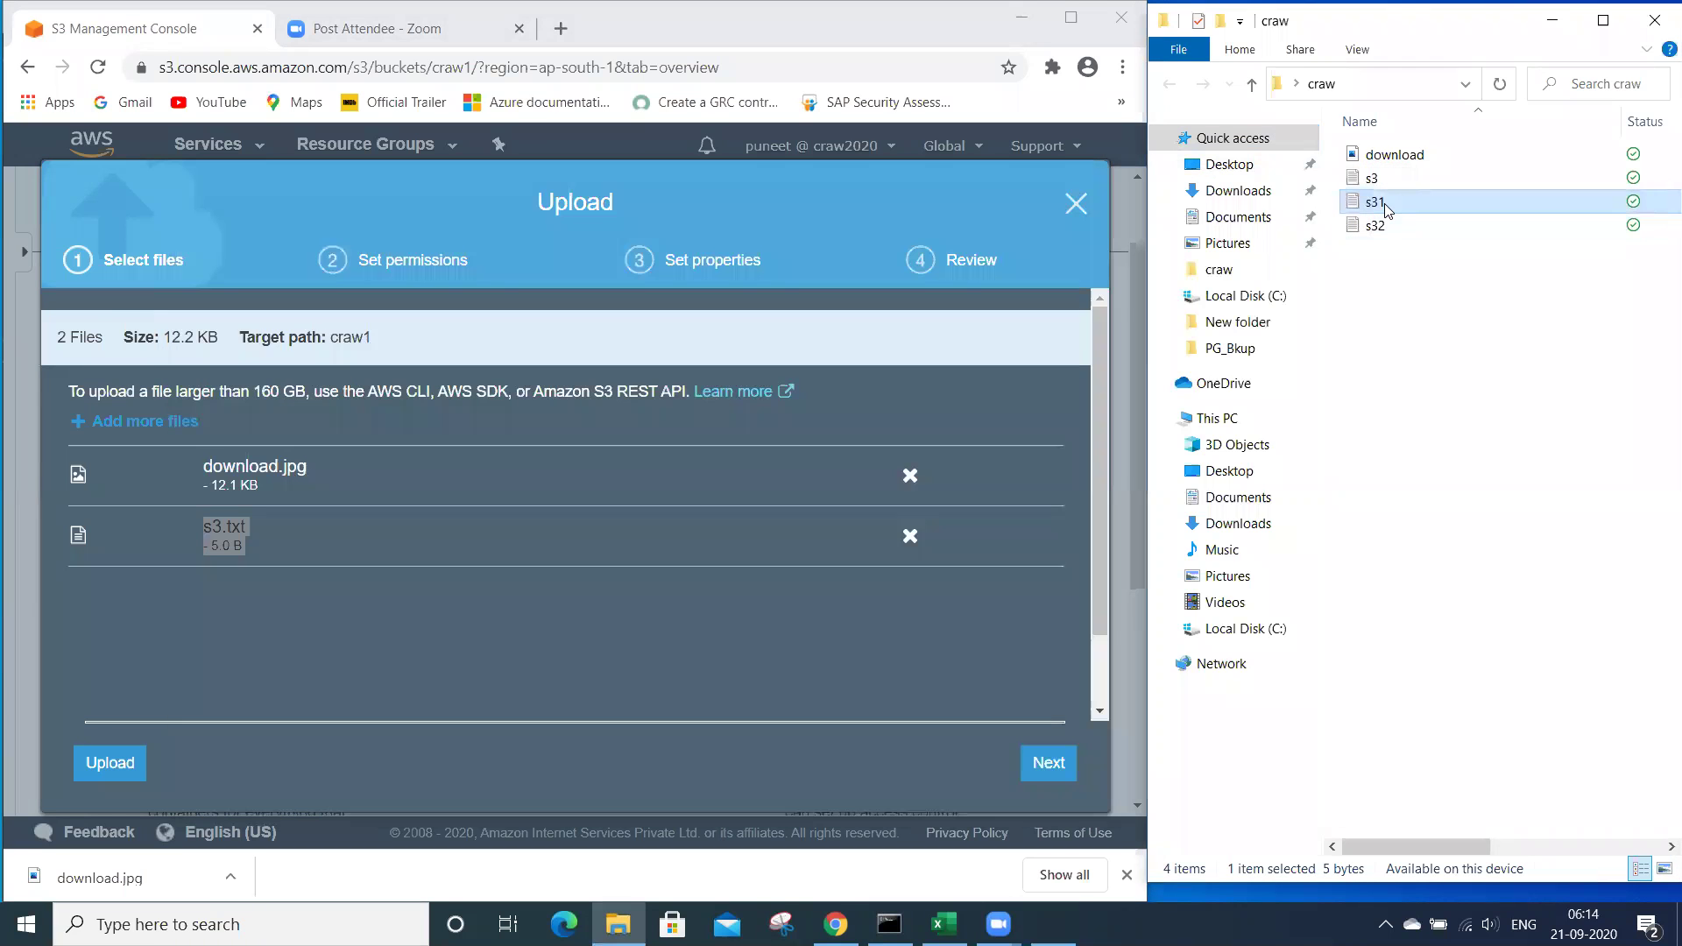
double_click(1384, 203)
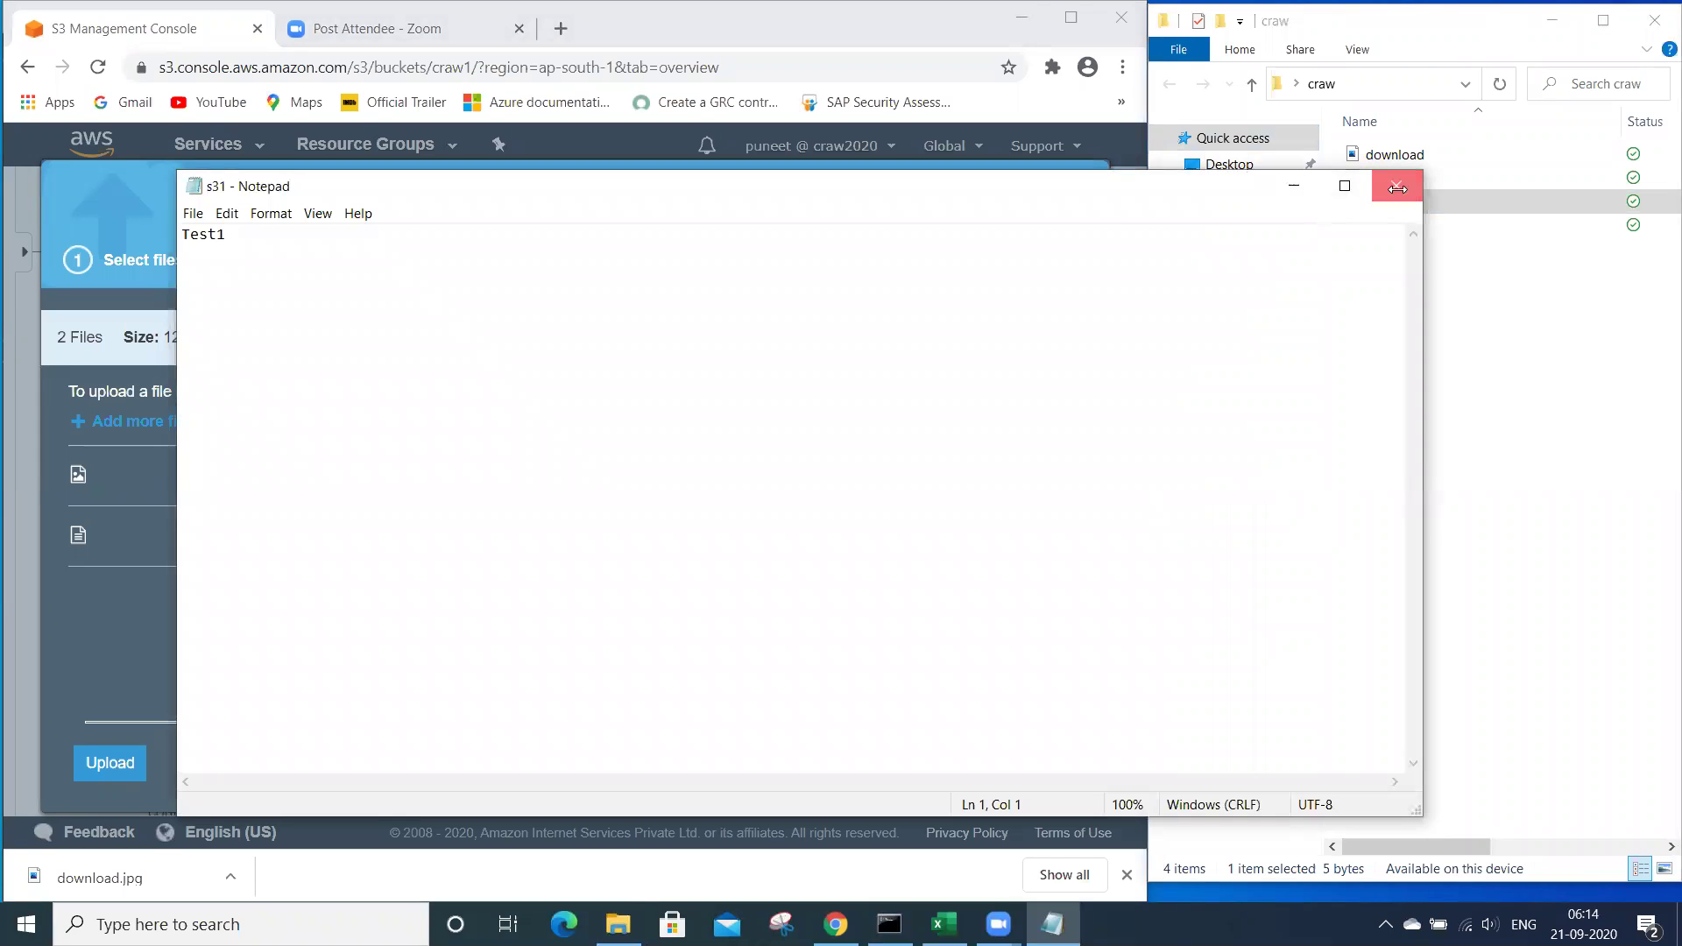
click(1396, 187)
- Add the s32 and s31 text files from the craw folder to the craw1 bucket's upload list
click(1381, 227)
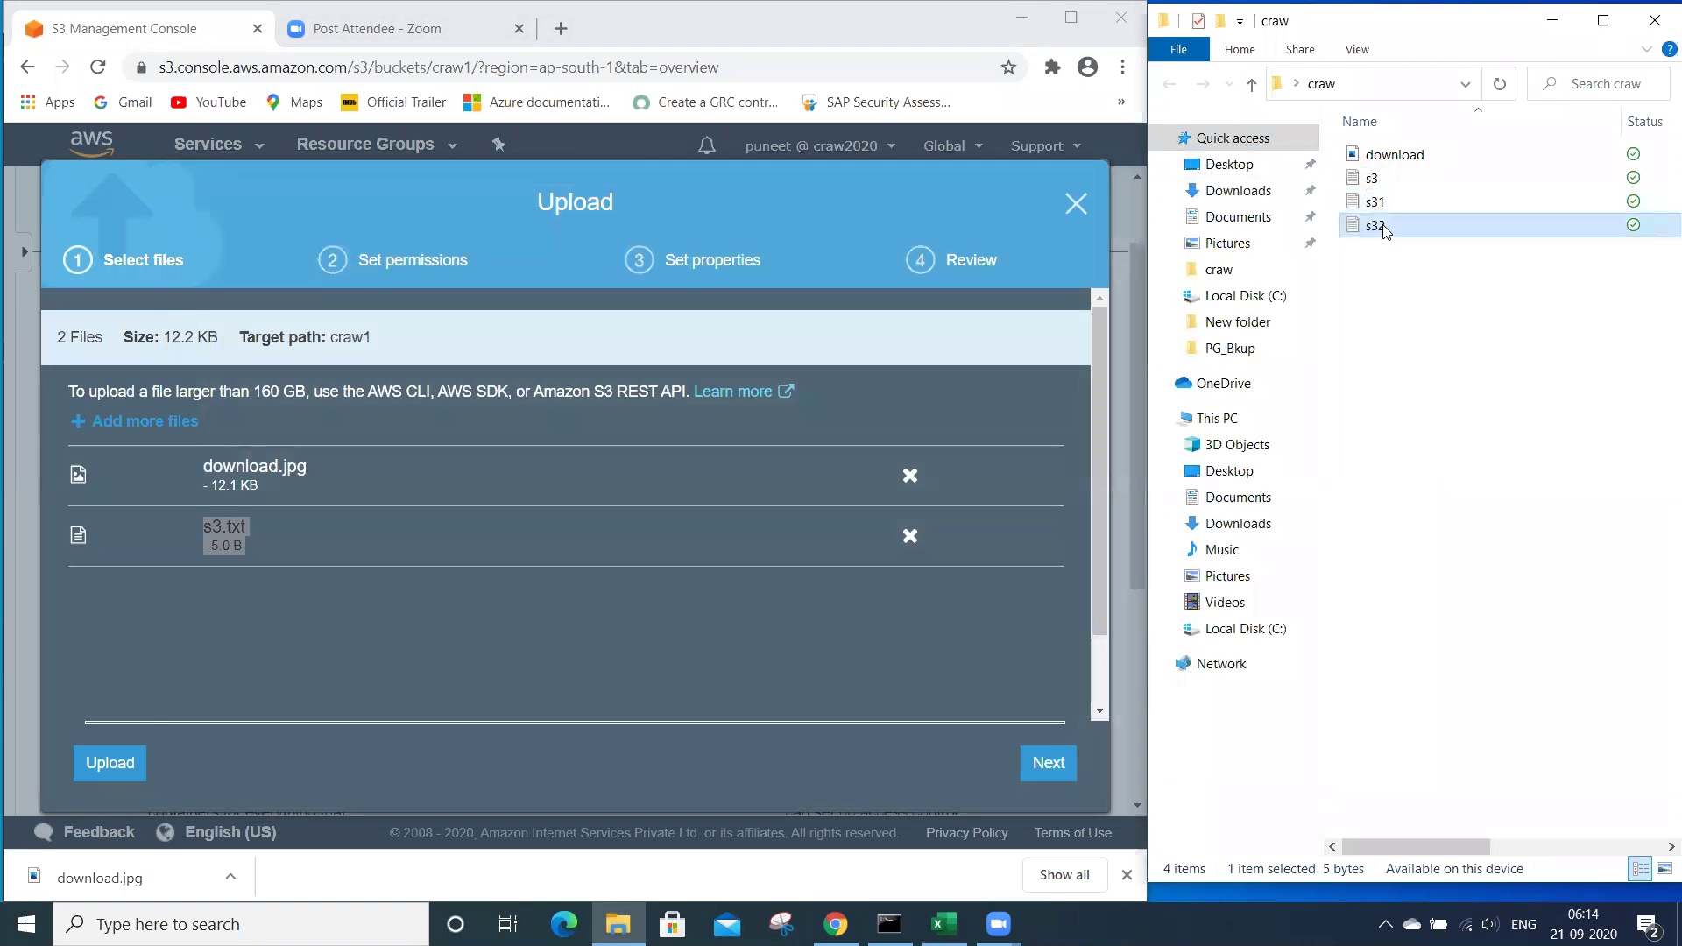
drag(1383, 230, 109, 620)
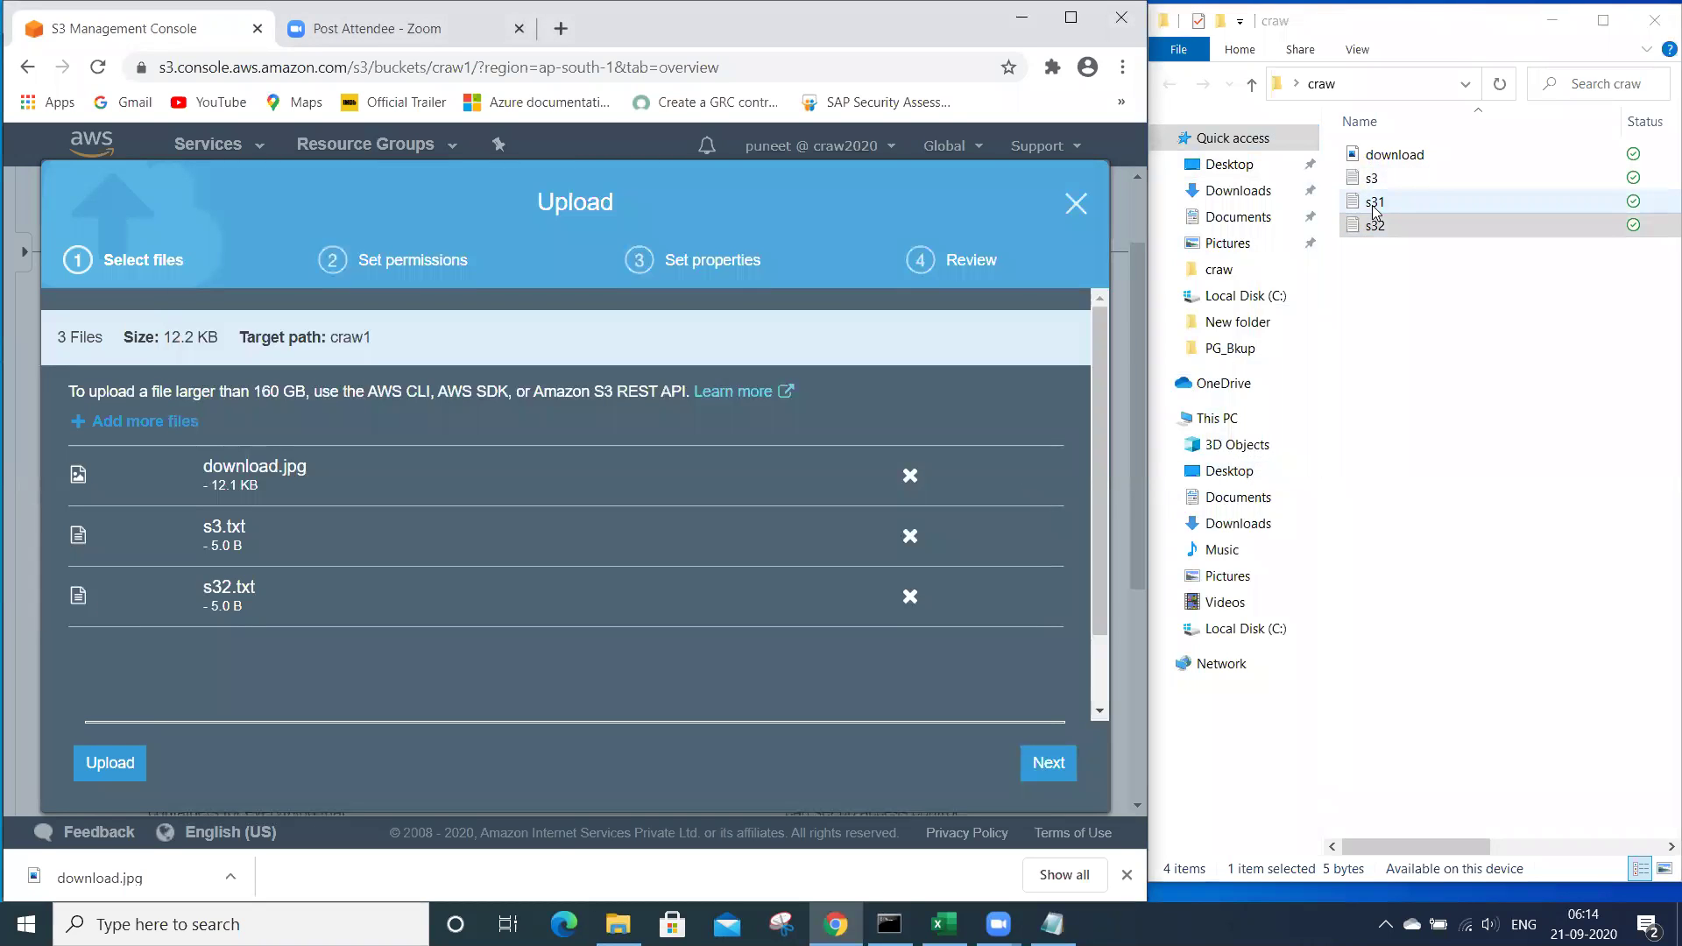
drag(1375, 225, 863, 615)
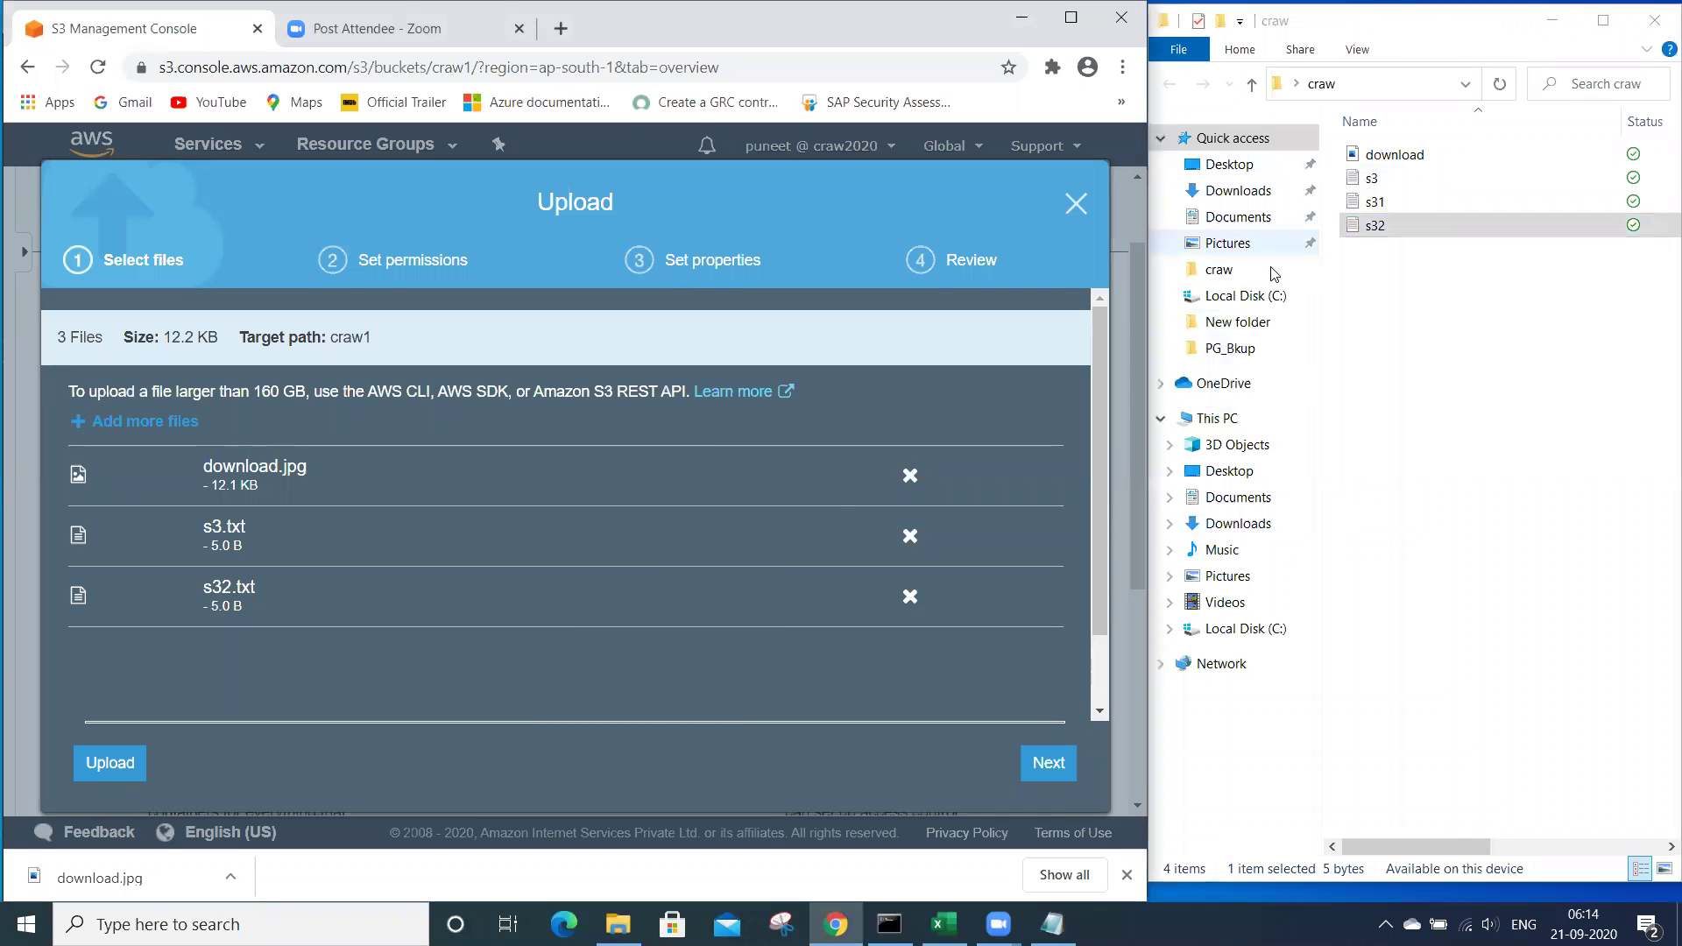
drag(1373, 209, 502, 674)
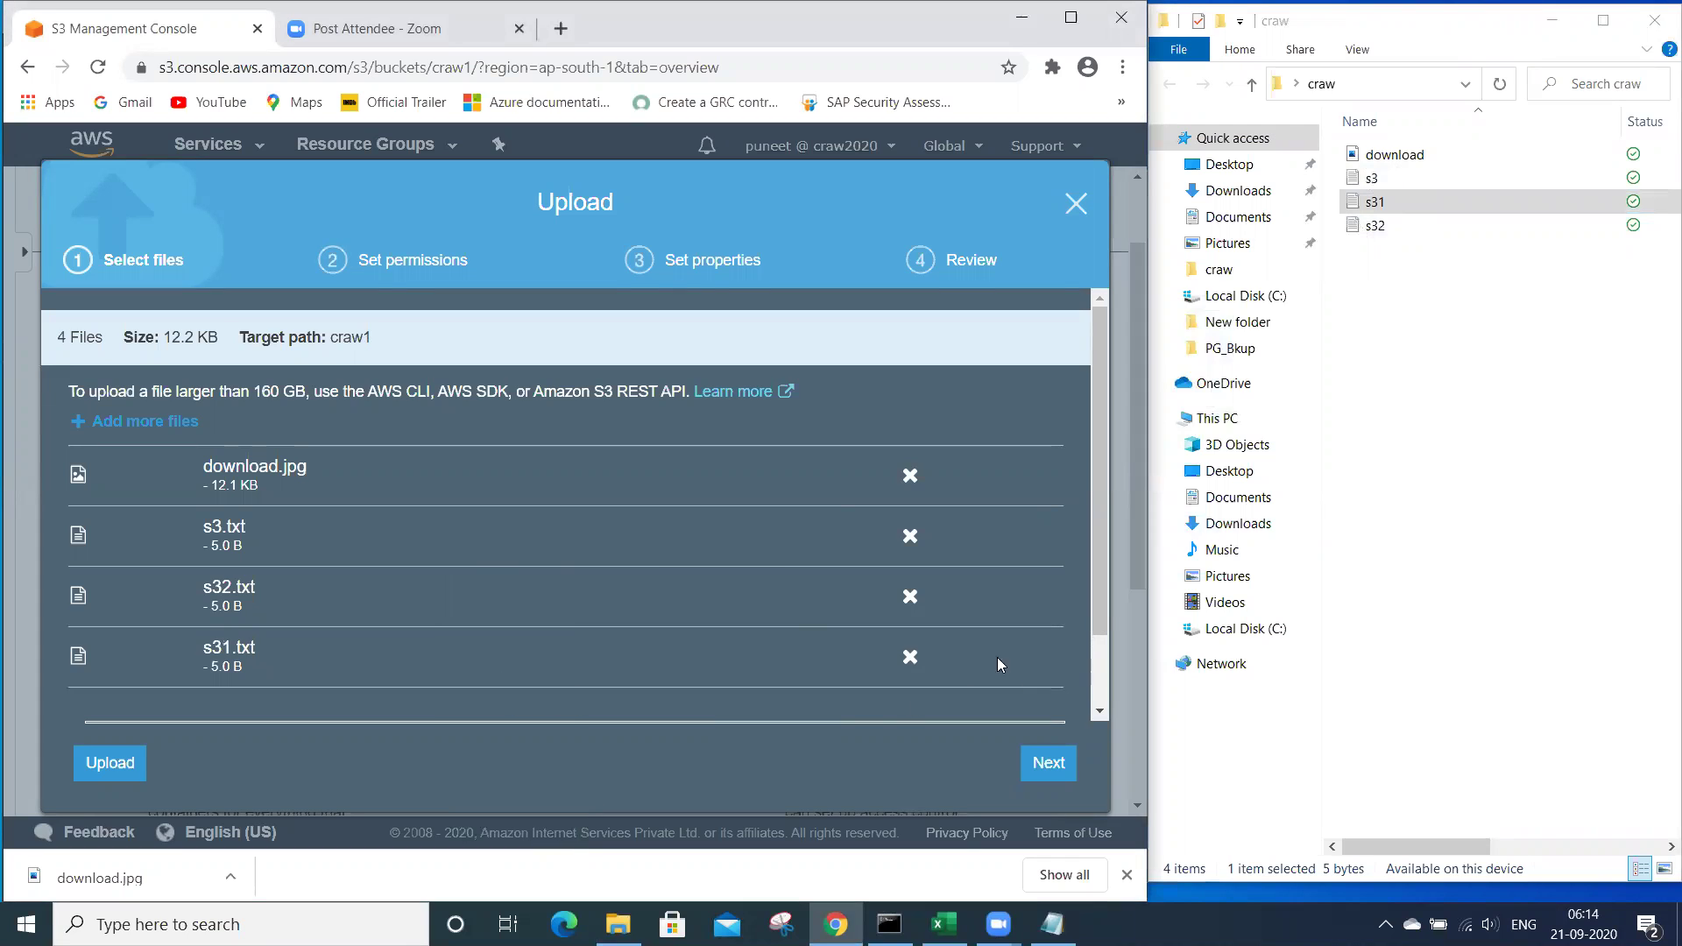
- Upload the four listed files to the craw1 bucket, refresh its object list and review the files
click(127, 767)
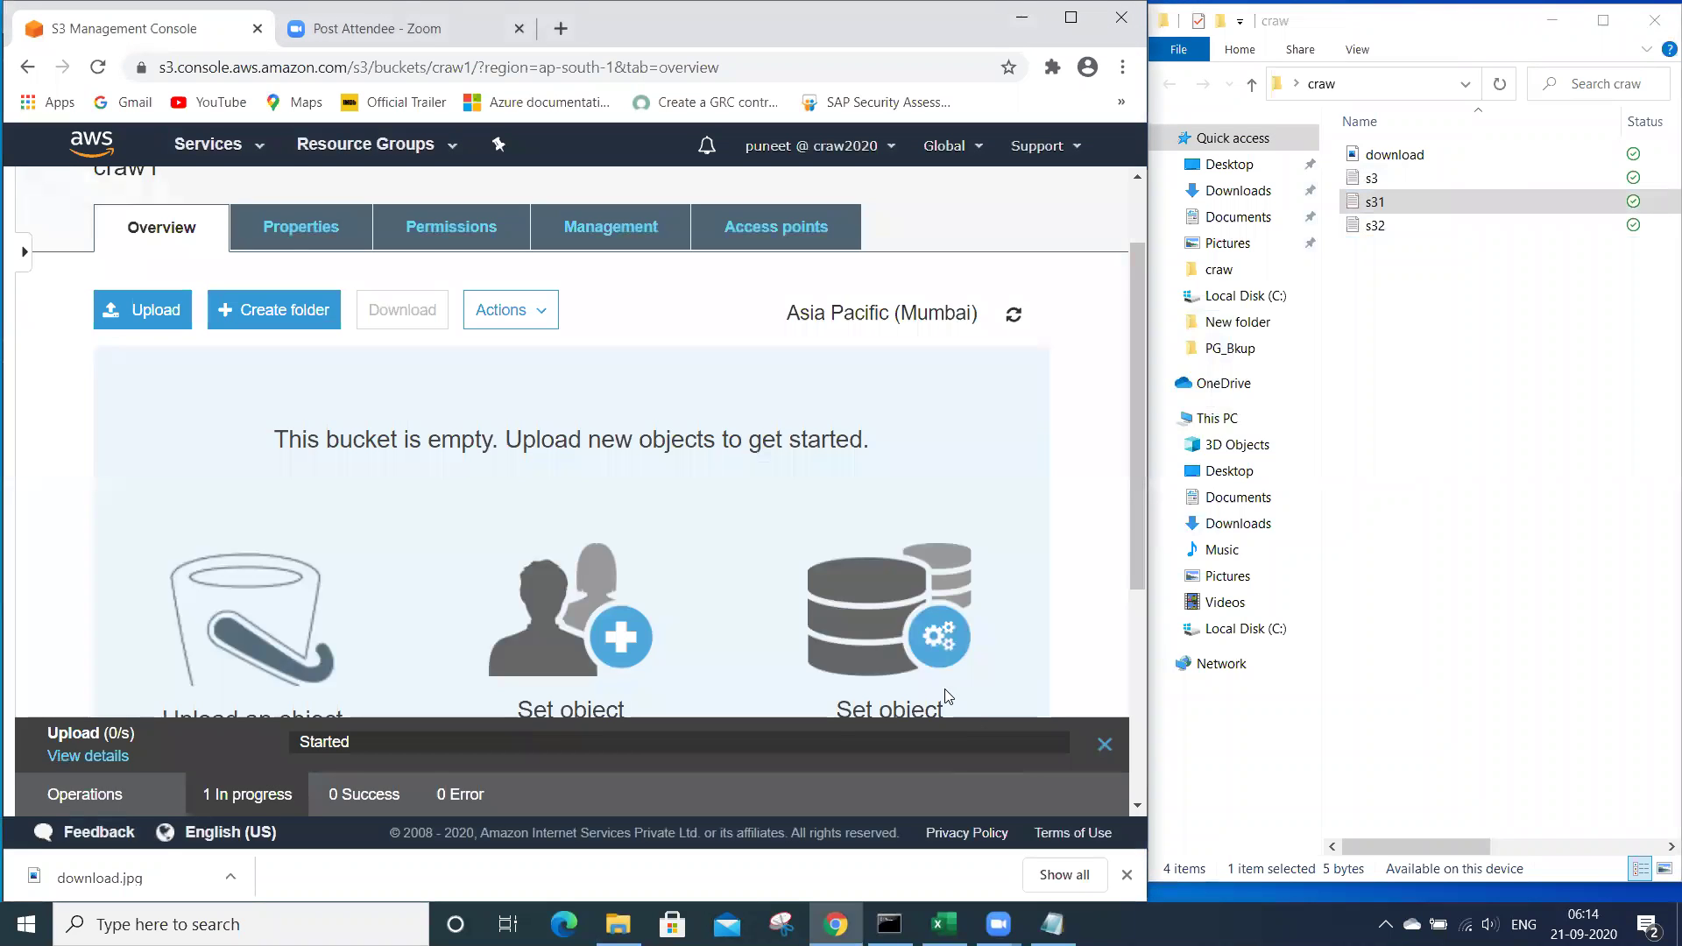
click(1007, 315)
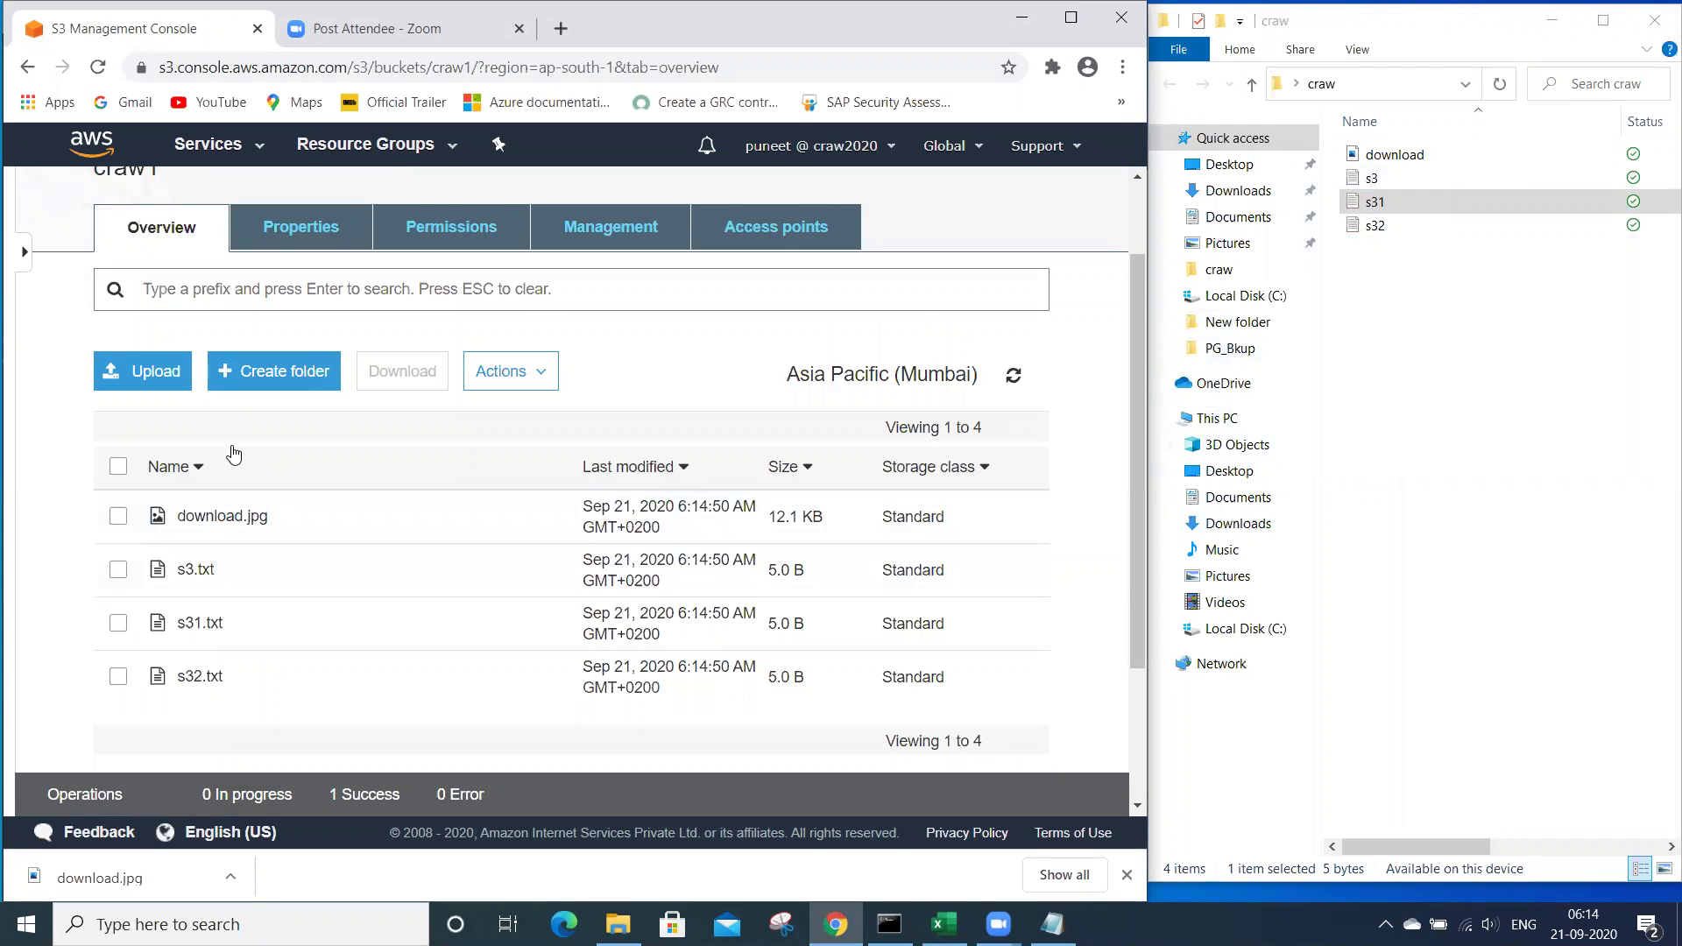
scroll(233, 453, down, 1)
scroll(235, 453, up, 3)
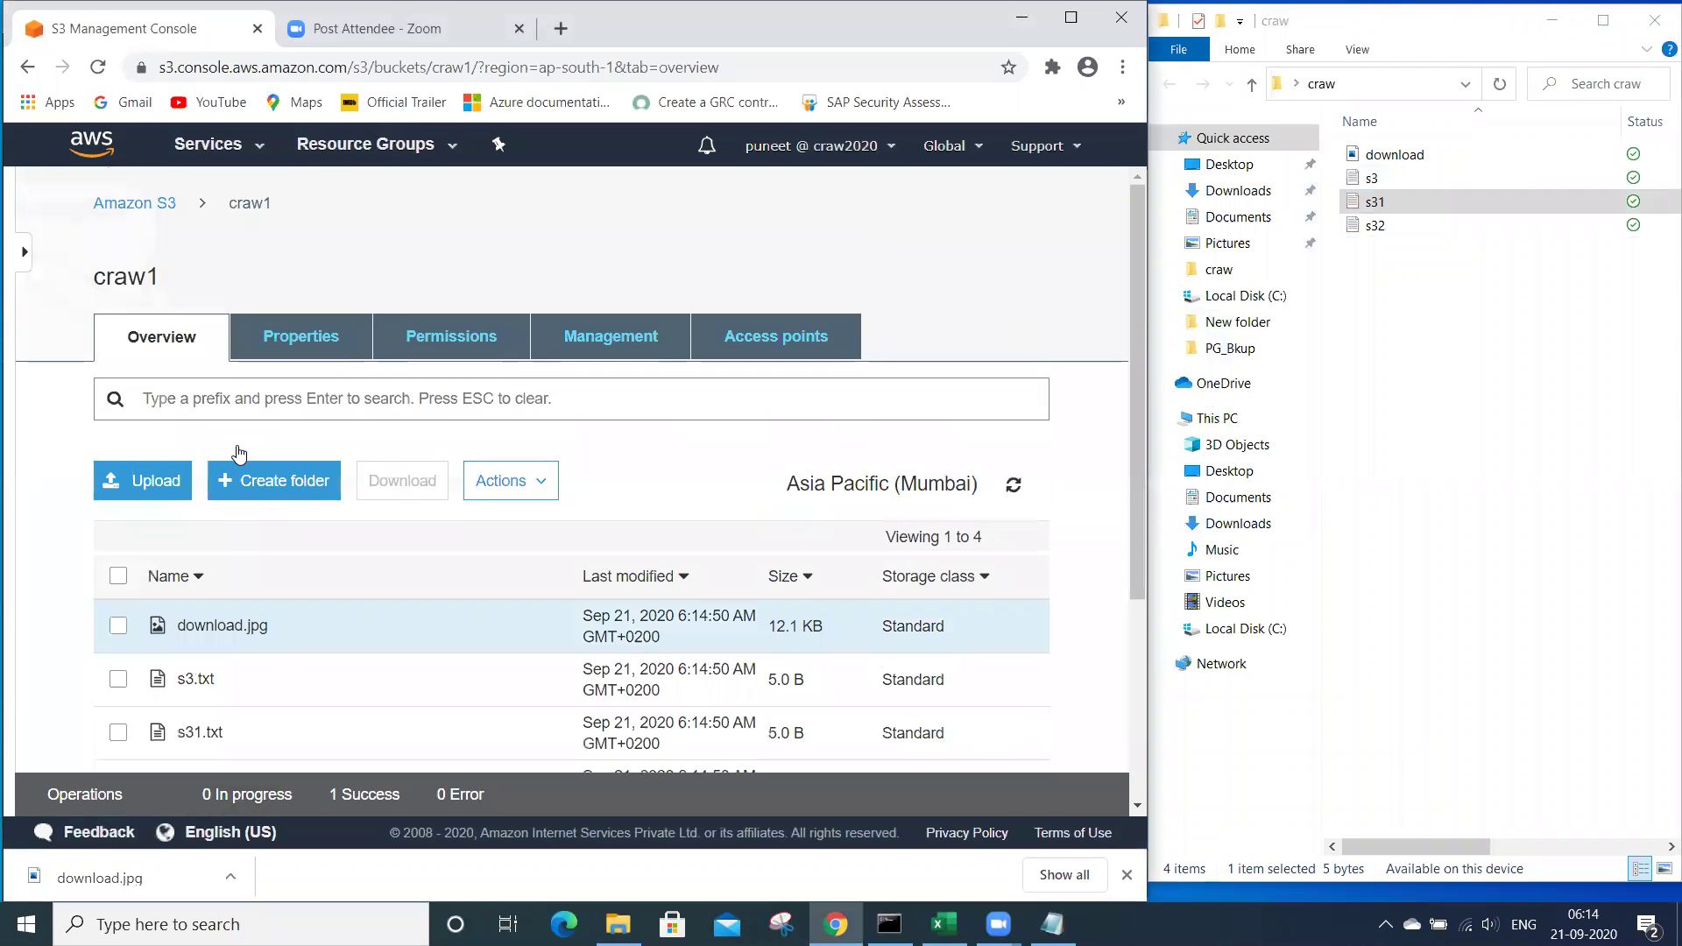
scroll(236, 453, down, 2)
scroll(237, 453, up, 1)
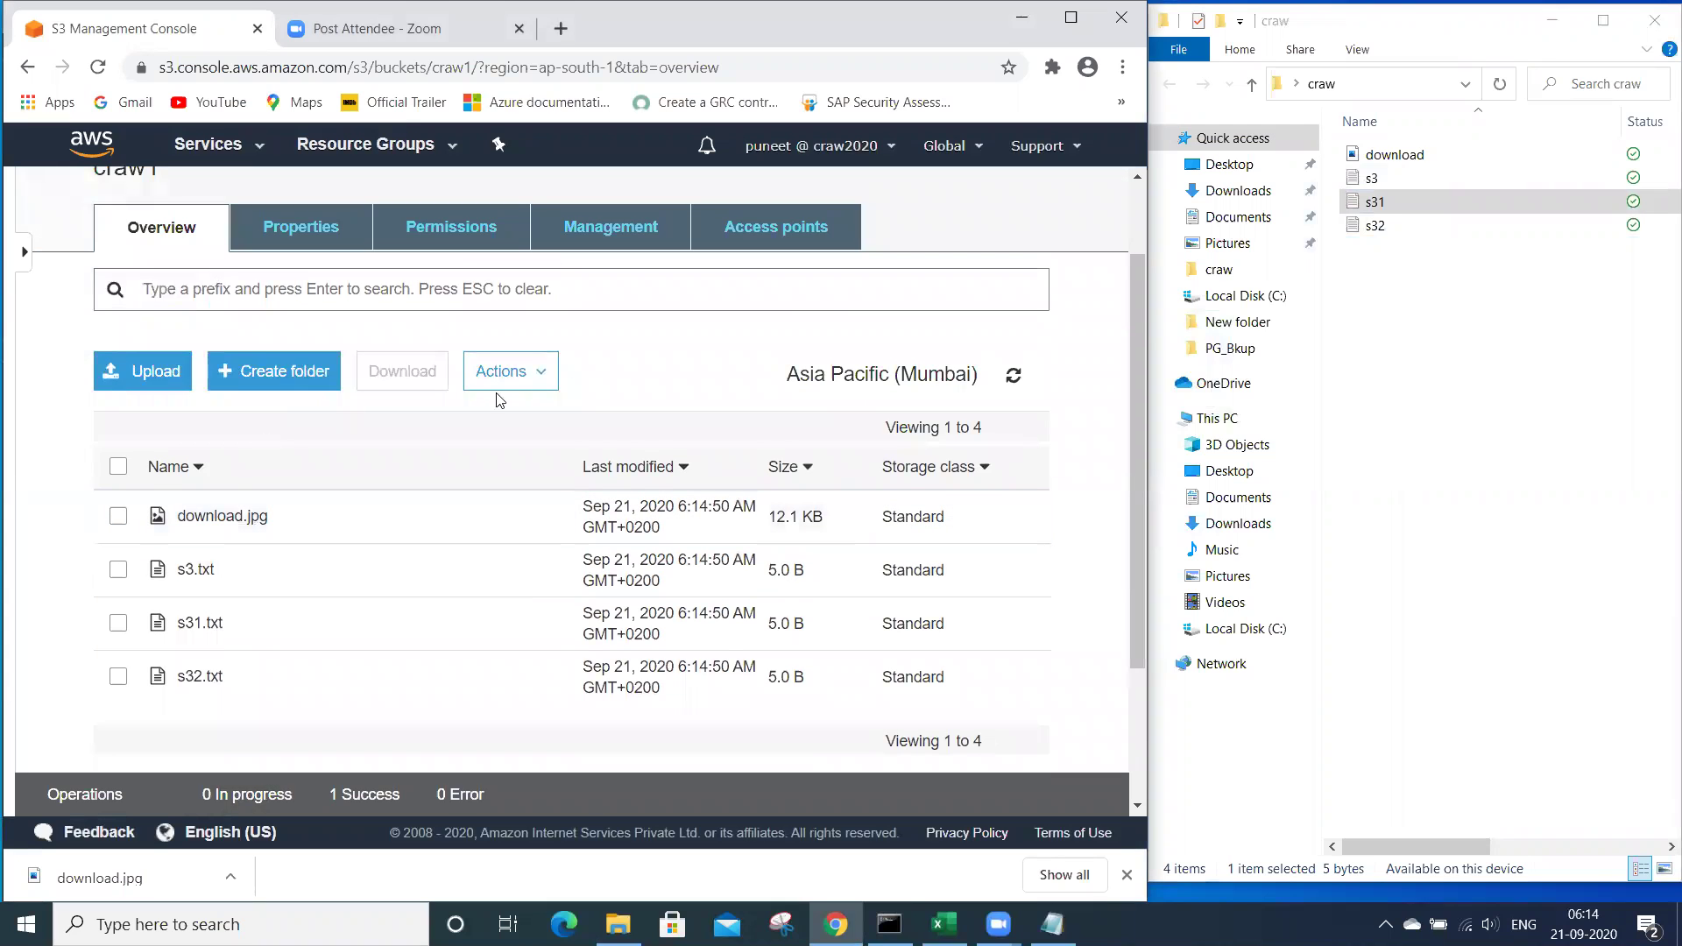
scroll(327, 295, up, 1)
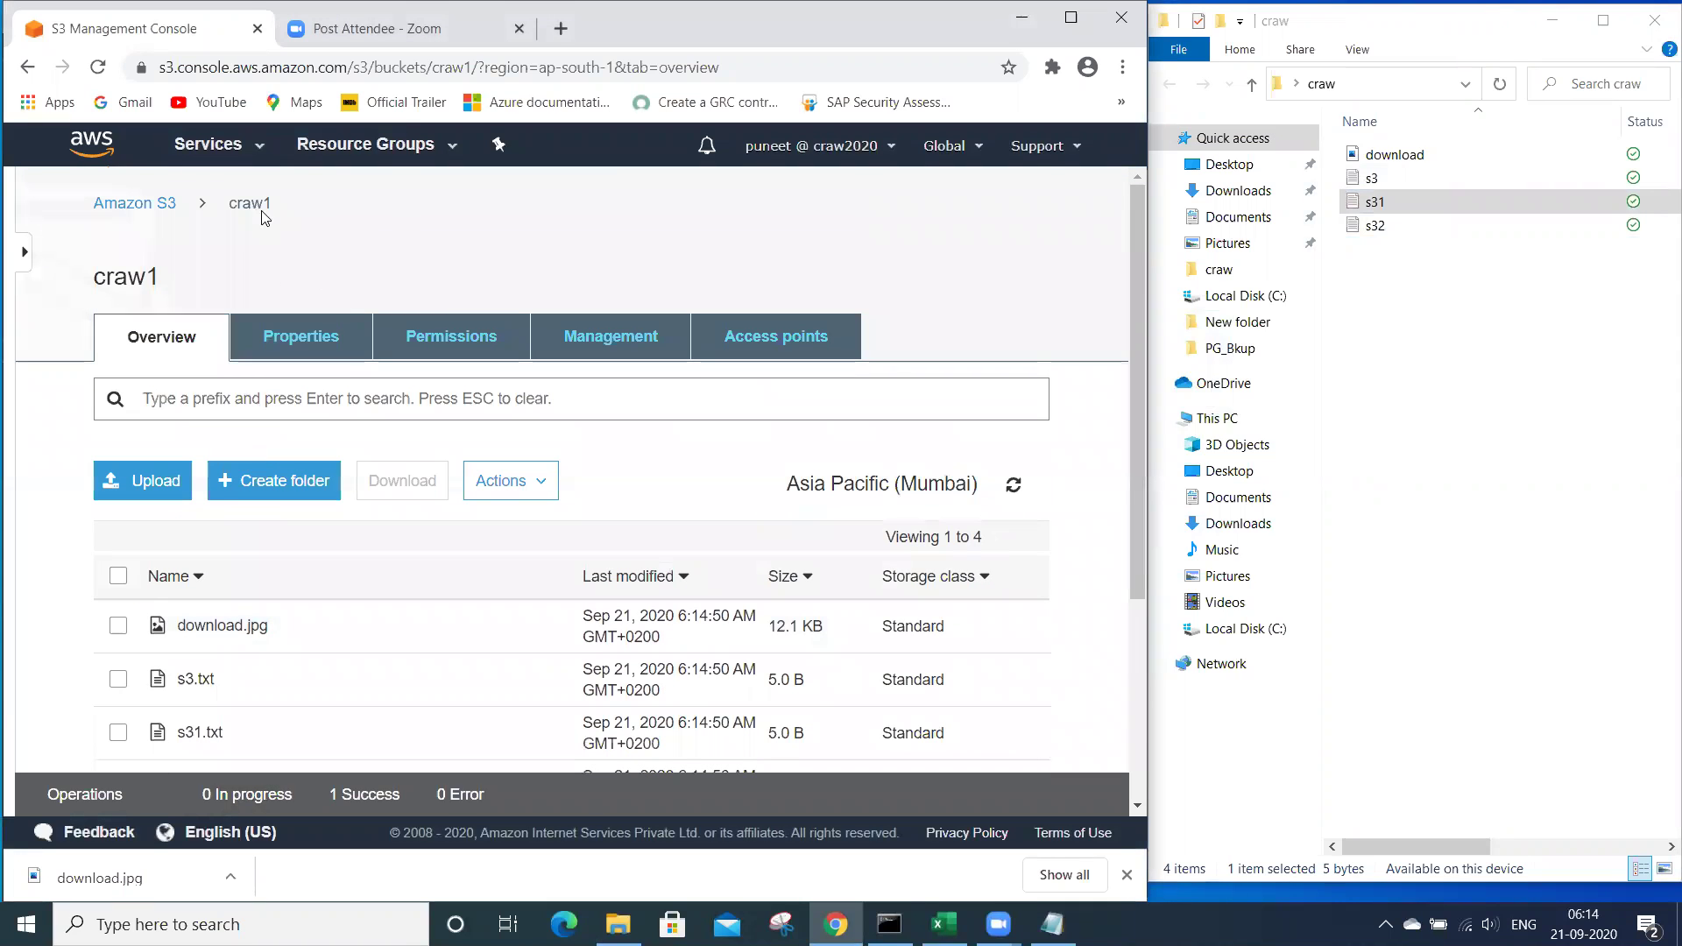
- Return to the bucket list and review the properties, permissions and management summary of the craw1 bucket
click(170, 208)
scroll(319, 650, down, 2)
click(315, 436)
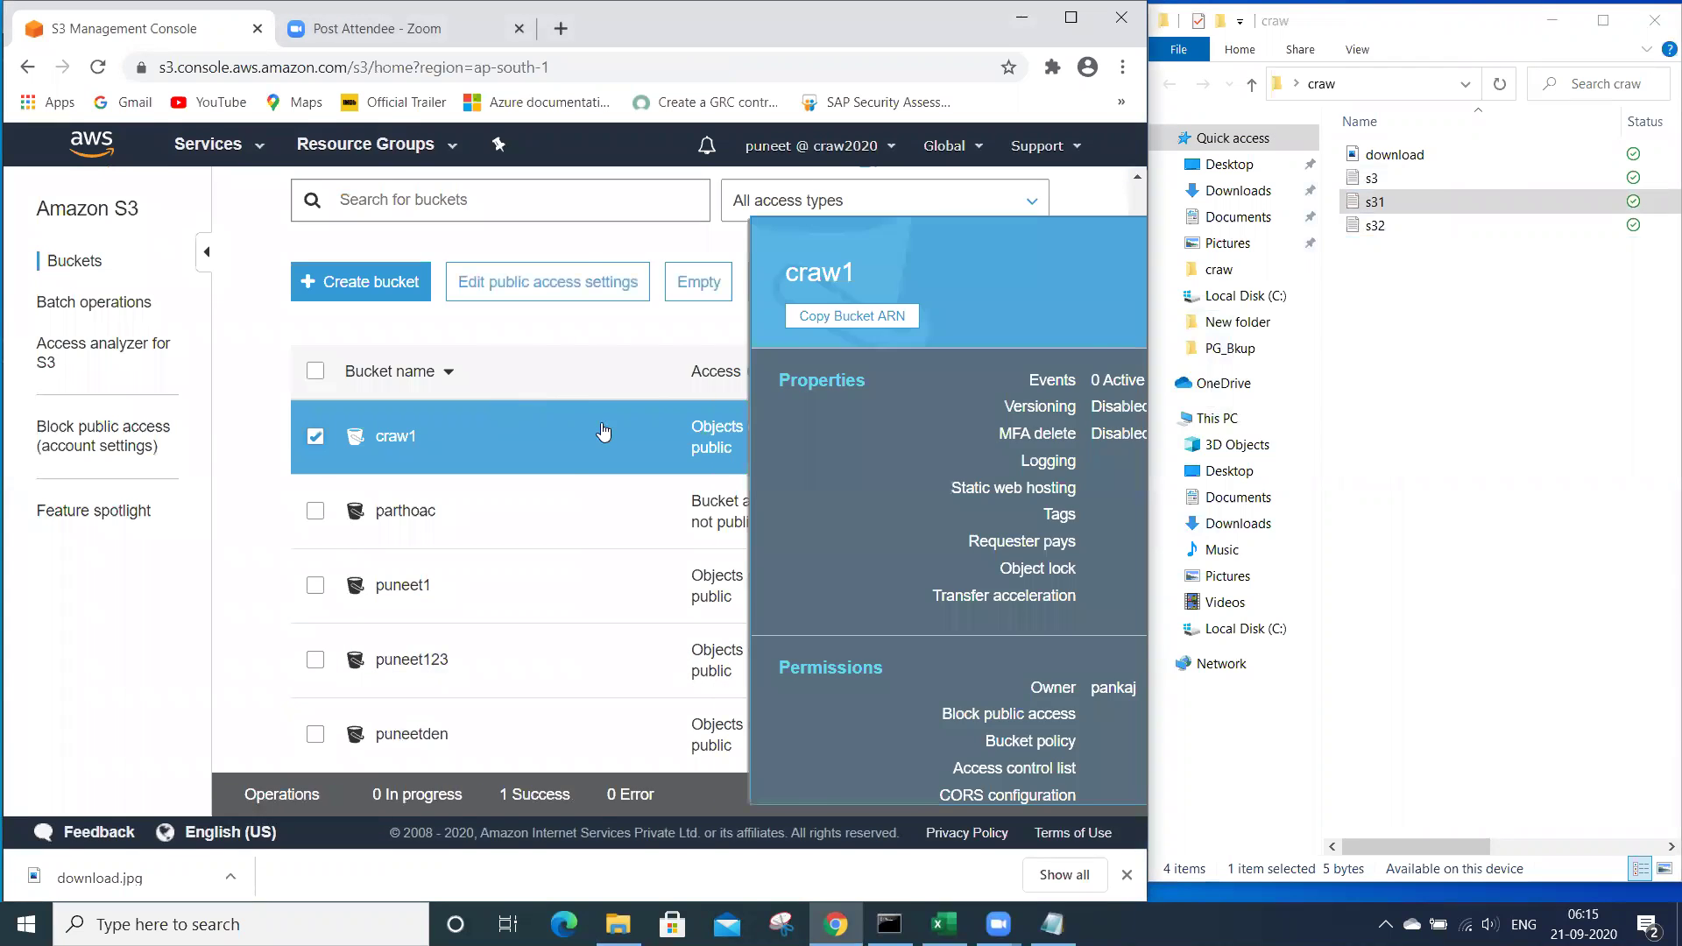
scroll(676, 613, down, 3)
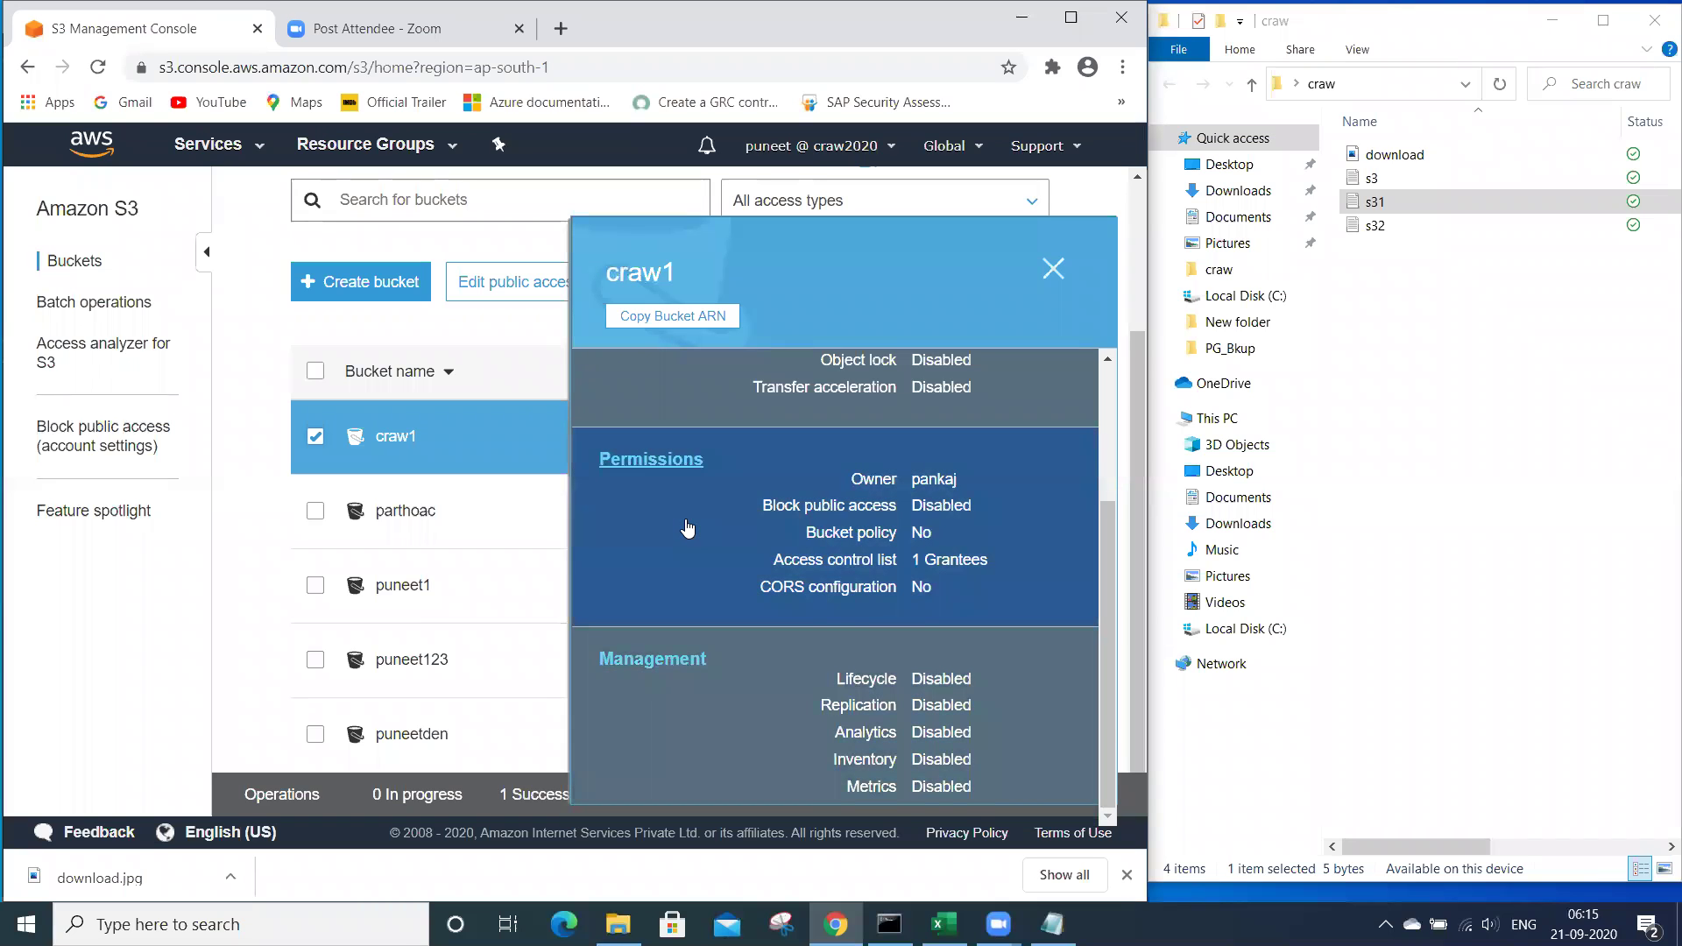
scroll(688, 527, up, 3)
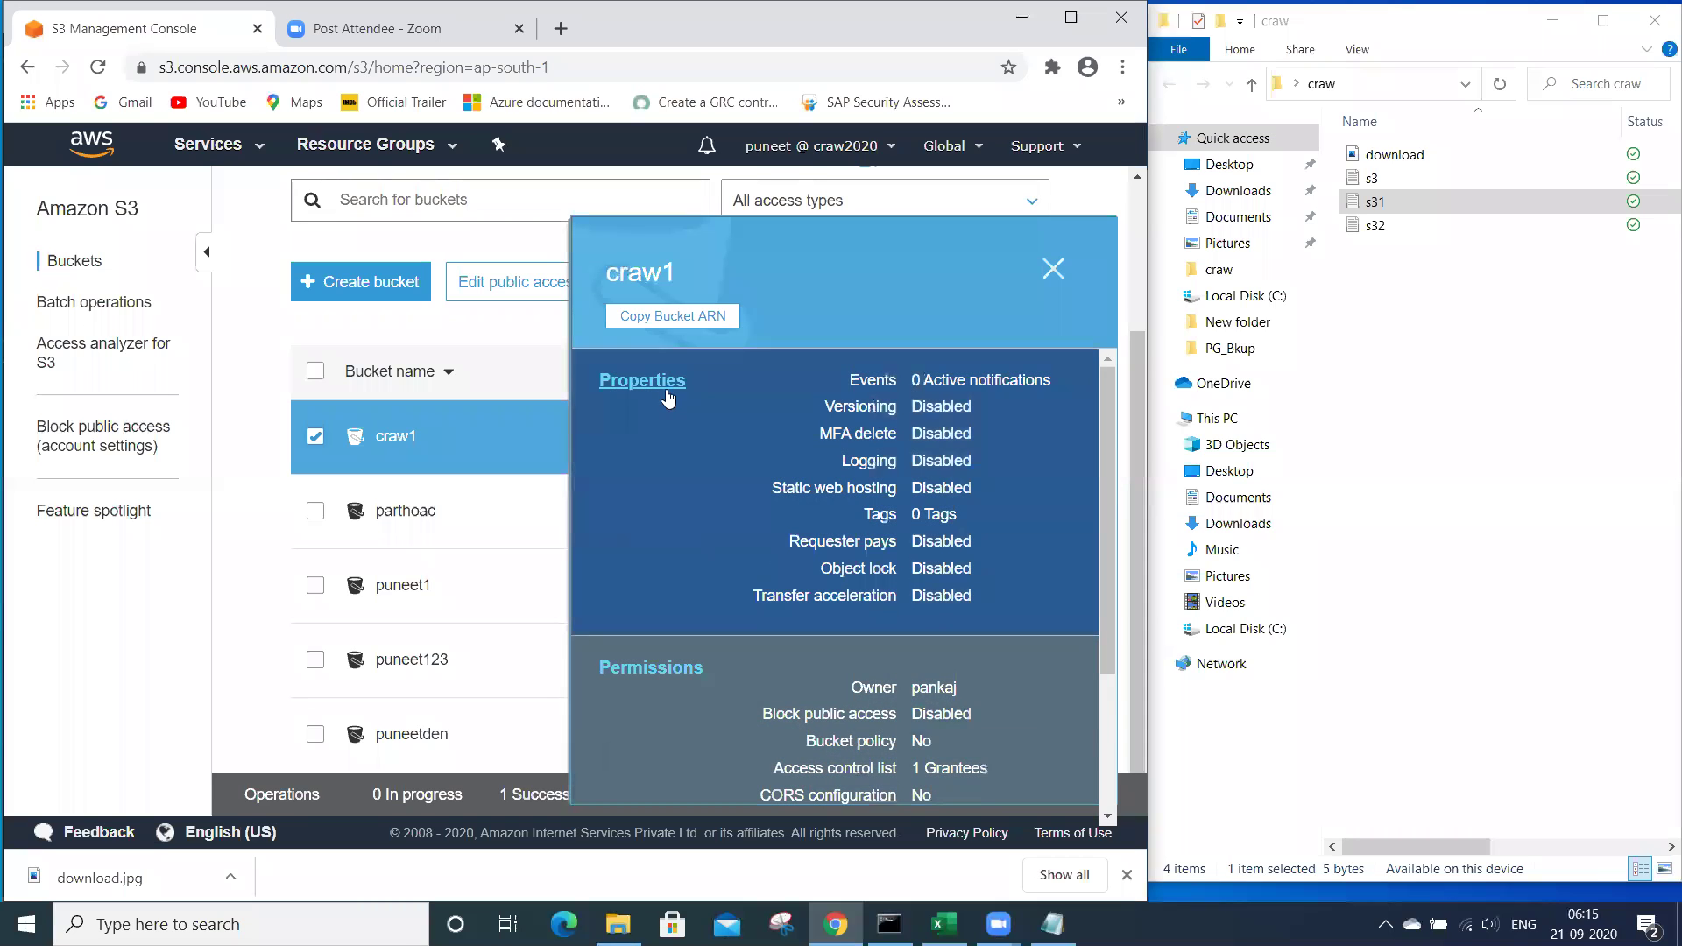
- Enable versioning in the properties of the craw1 bucket and save the setting
click(669, 403)
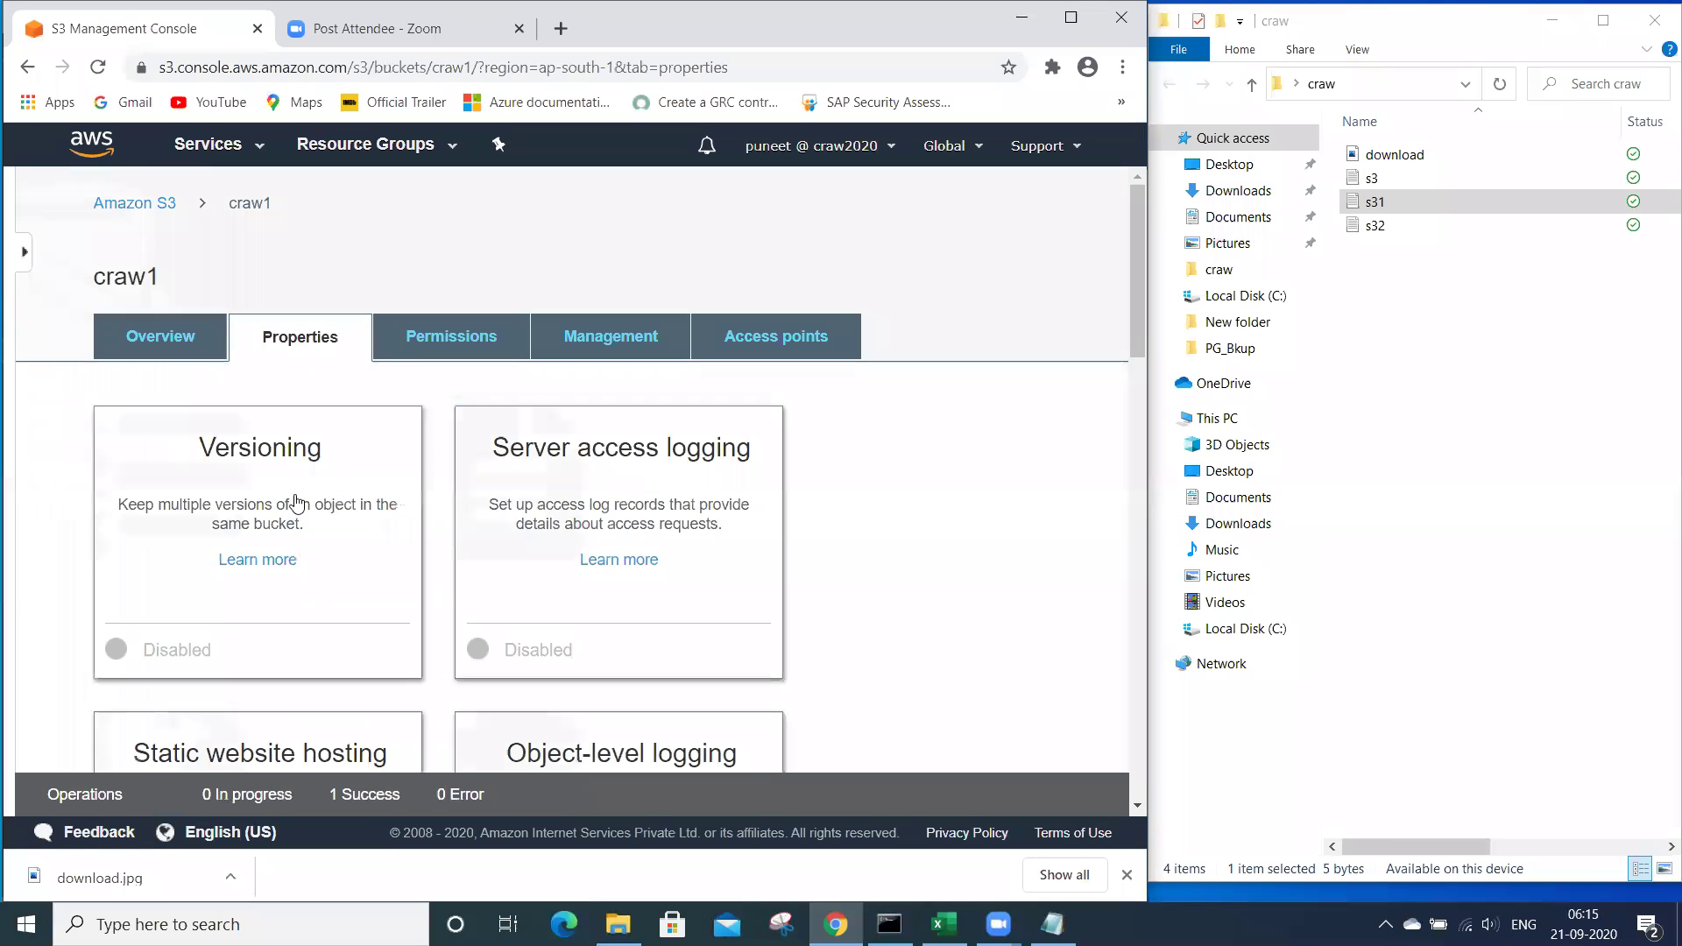
scroll(263, 473, down, 3)
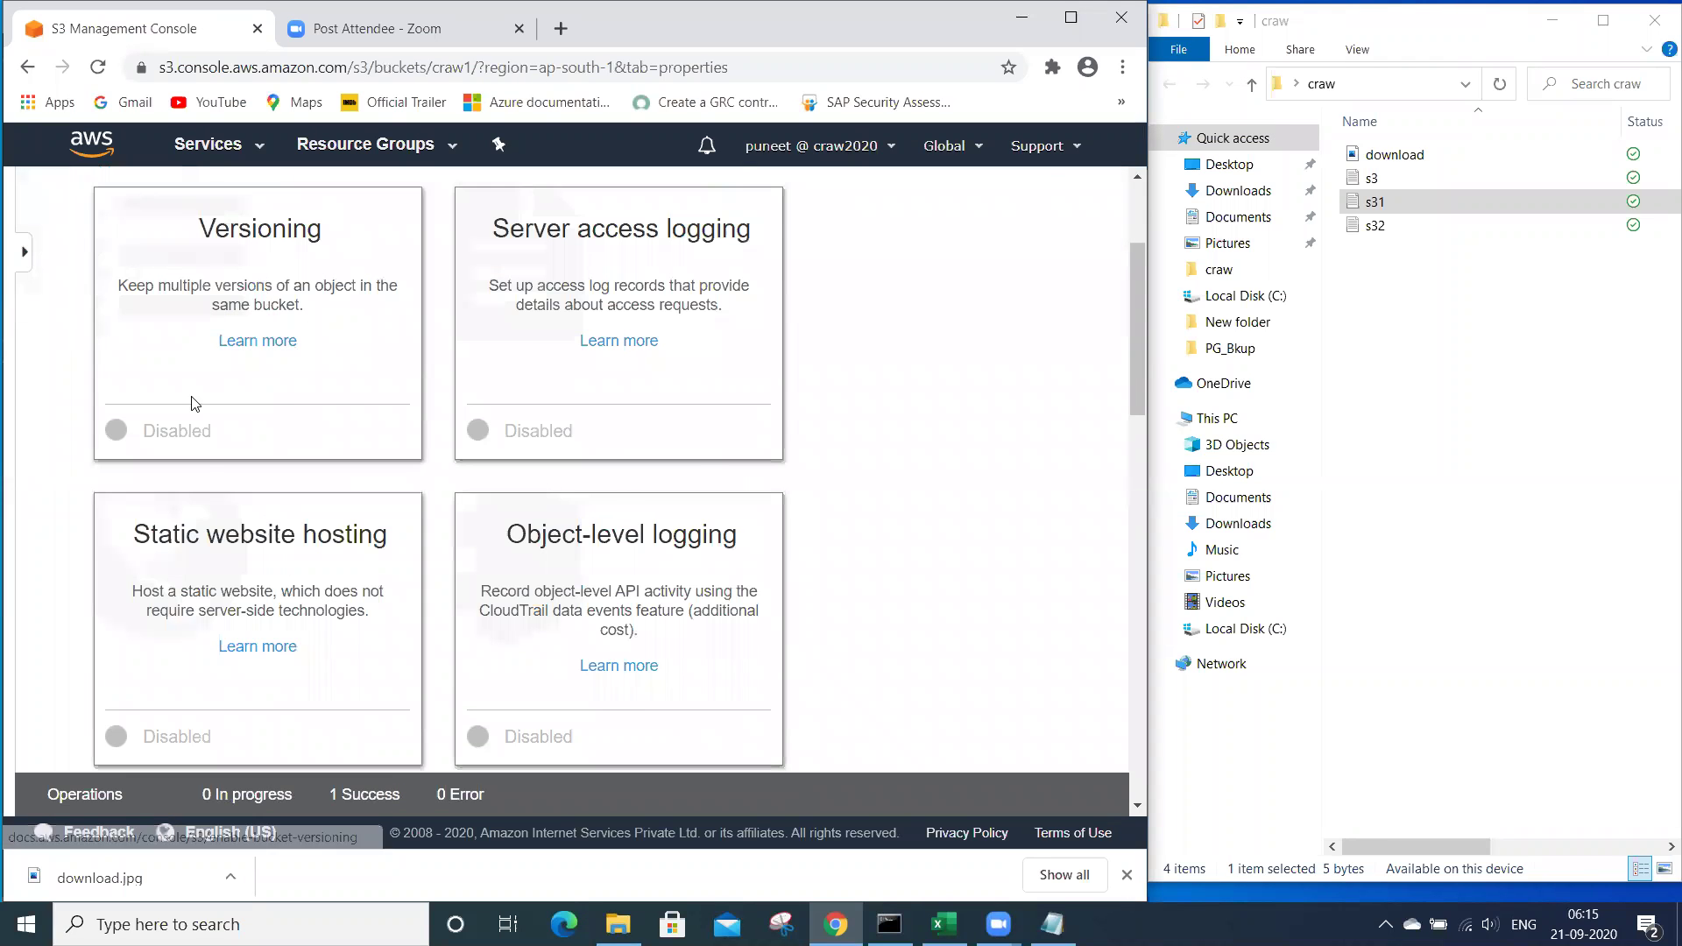
click(194, 403)
click(151, 311)
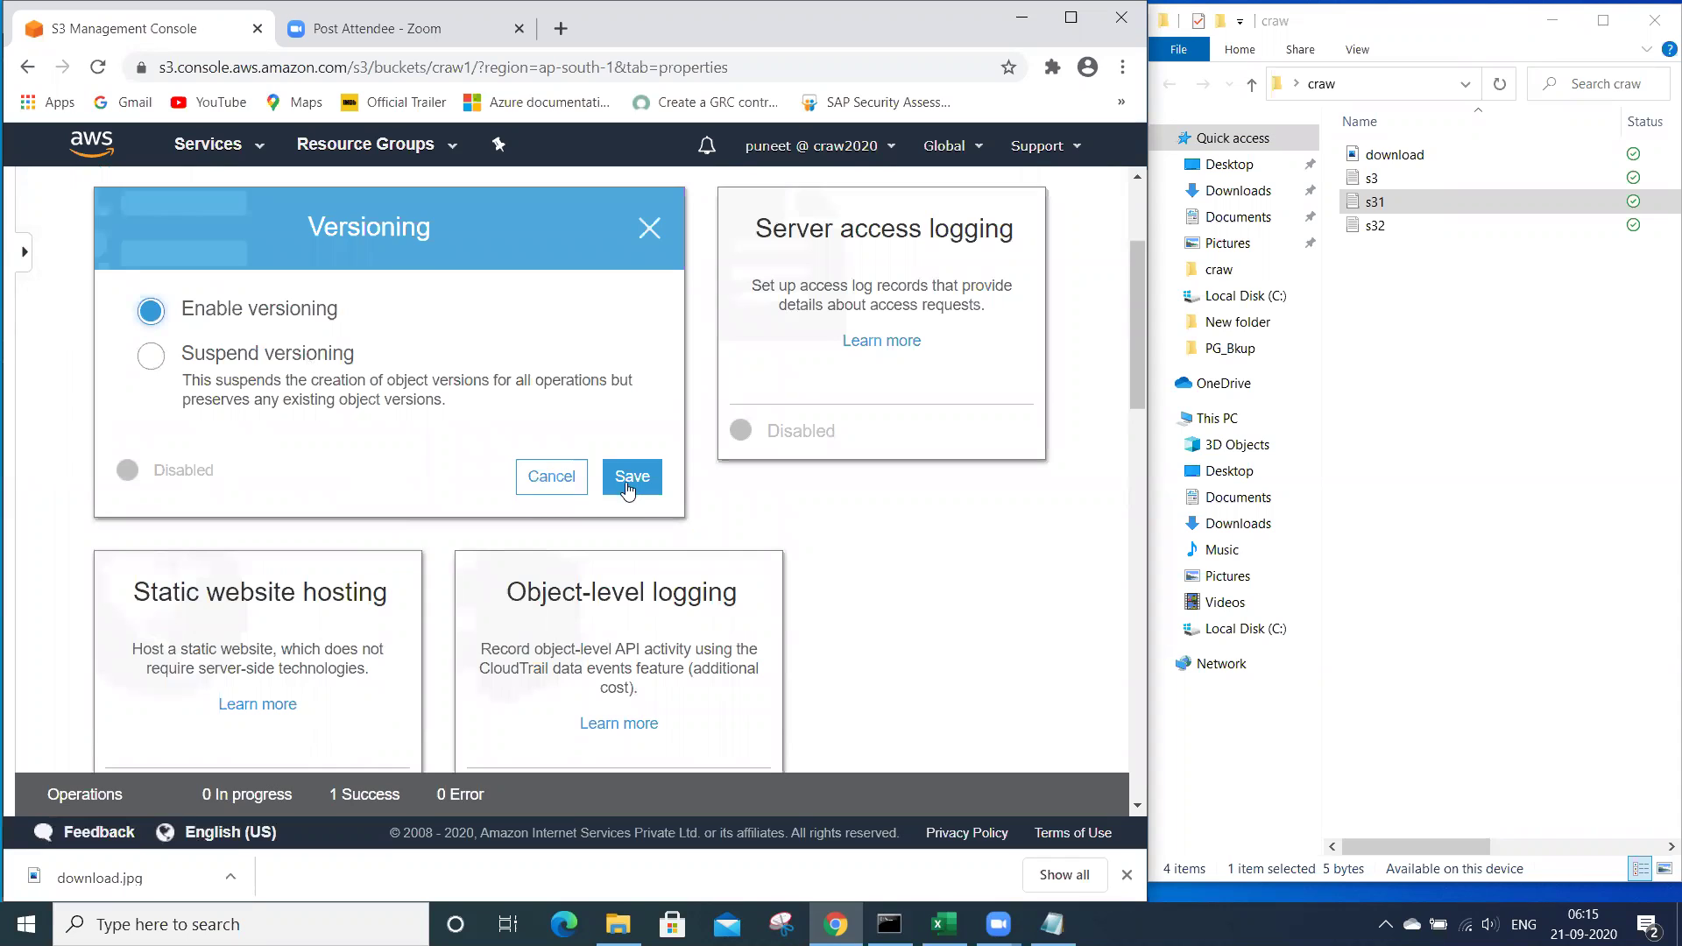
click(627, 483)
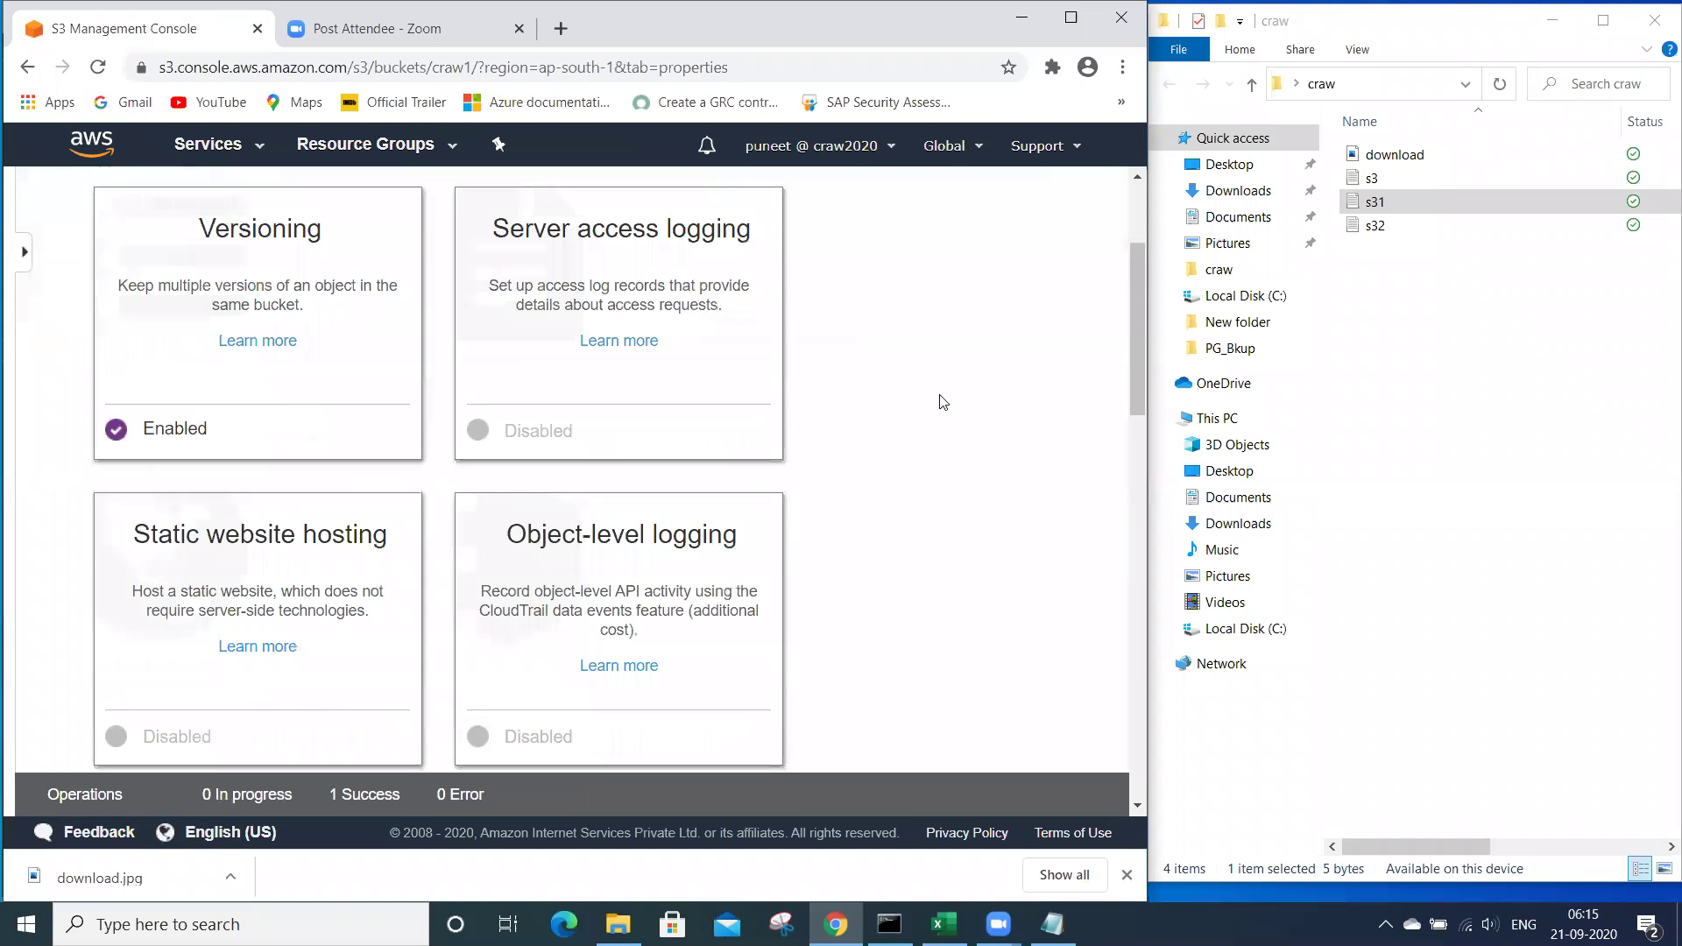
- Return to the craw1 bucket's object list and open the full details page of s31.txt
scroll(312, 387, up, 3)
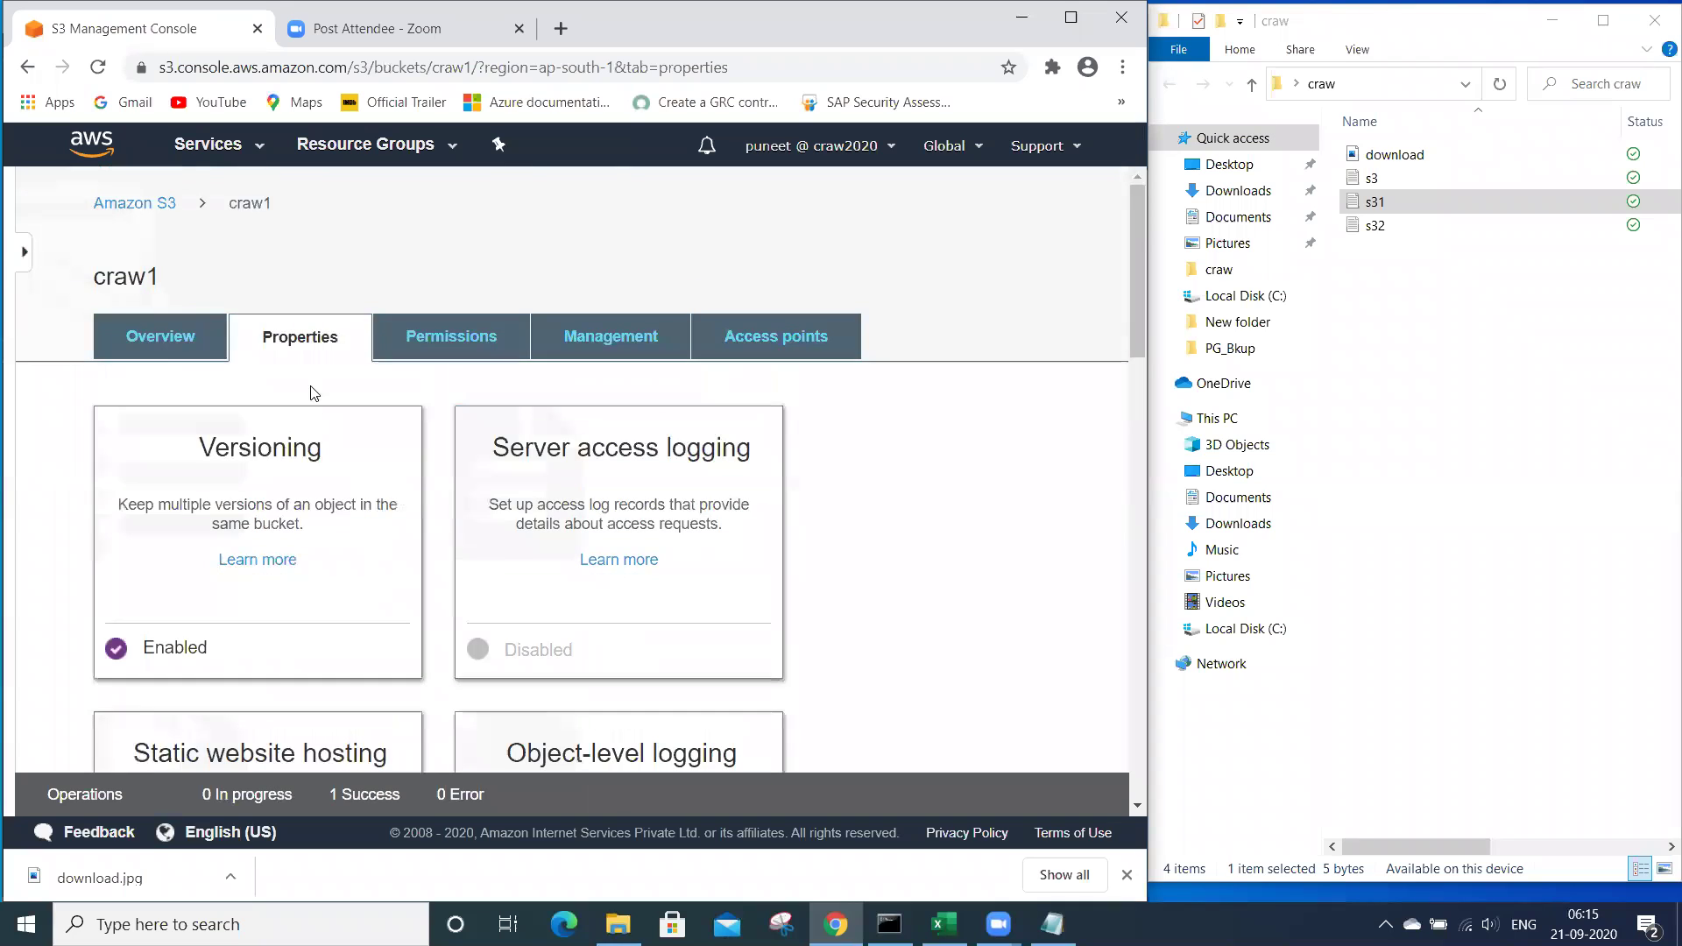
click(196, 361)
scroll(249, 565, down, 2)
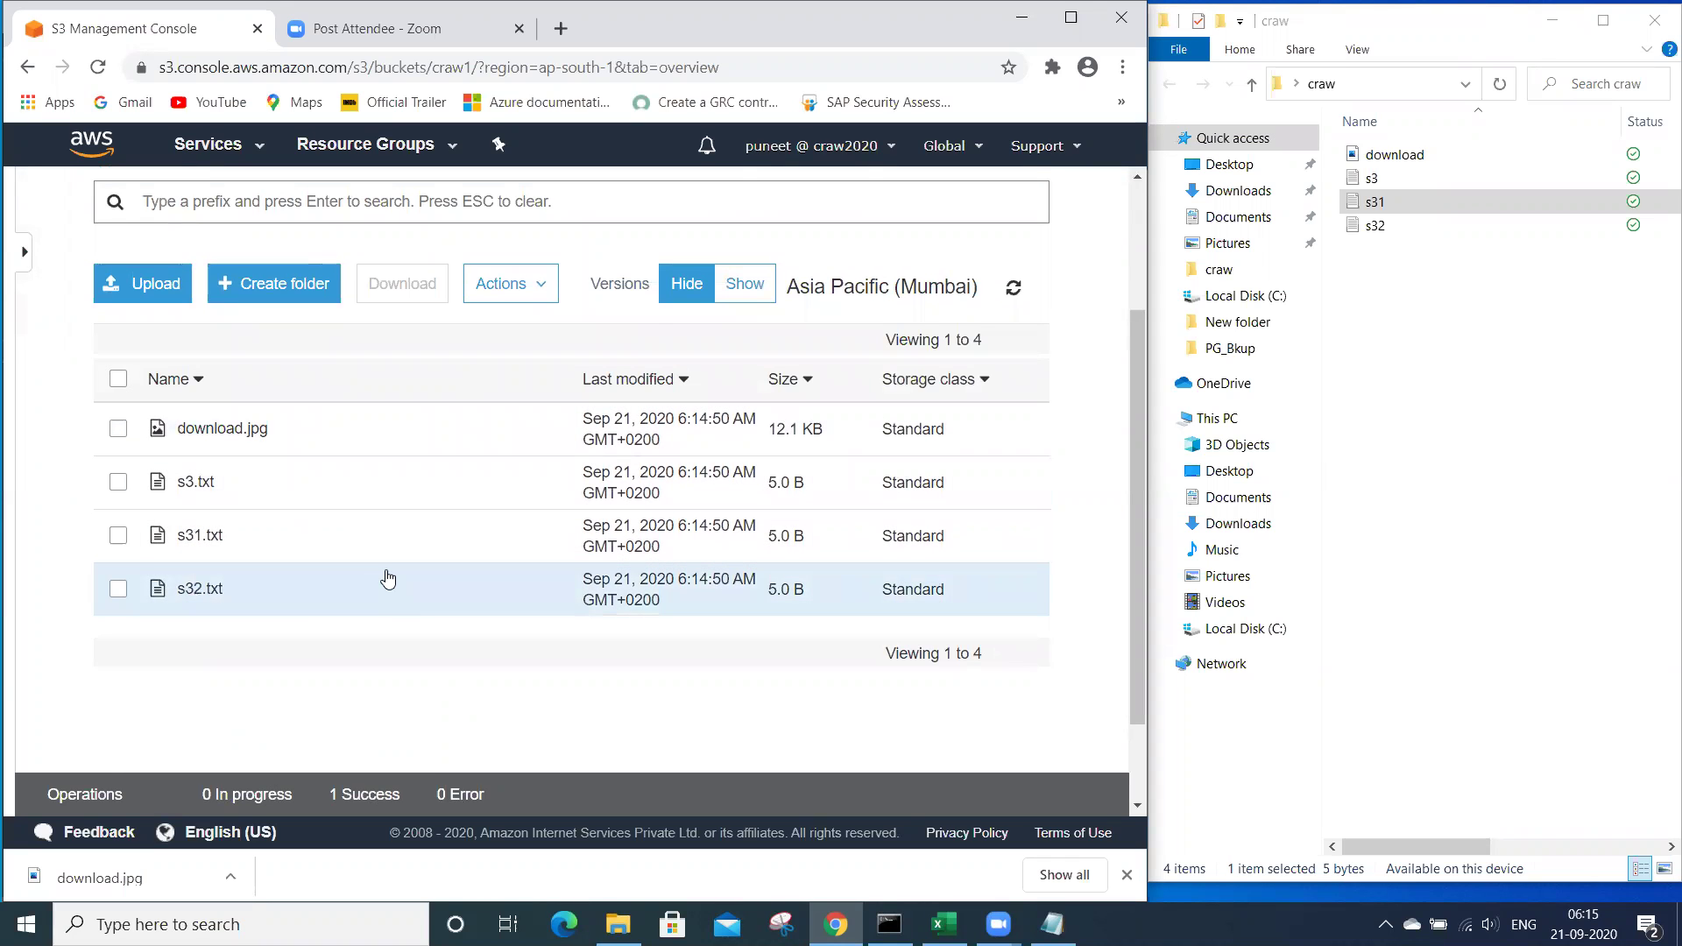
scroll(388, 578, up, 2)
scroll(386, 576, down, 1)
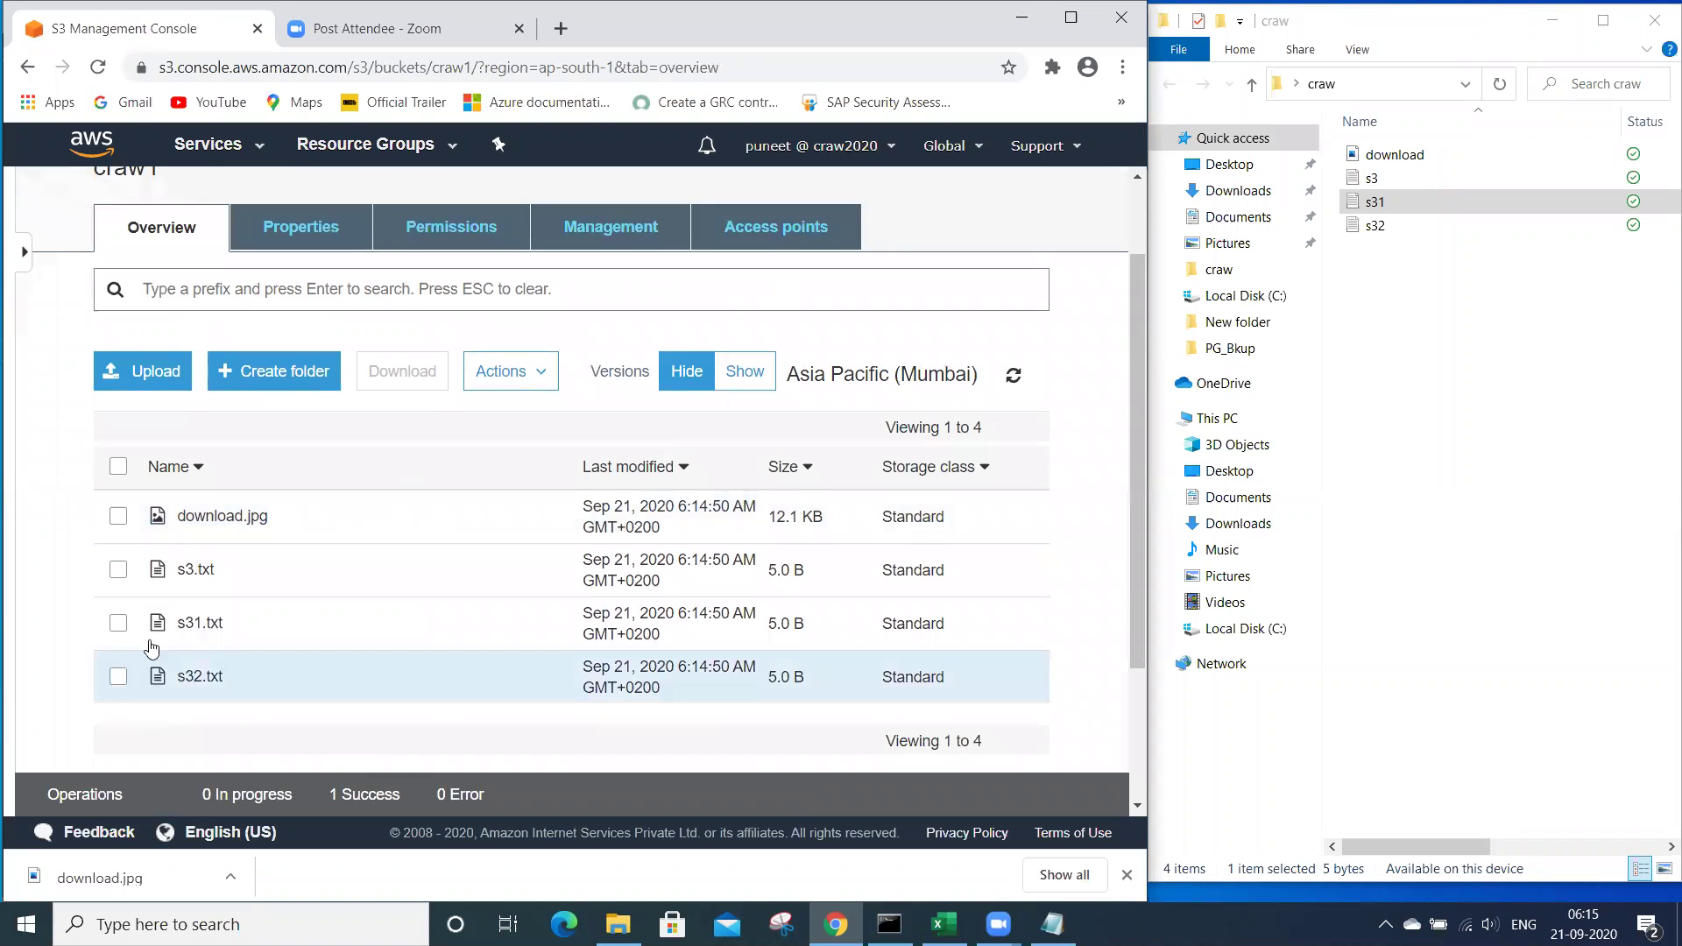
click(192, 647)
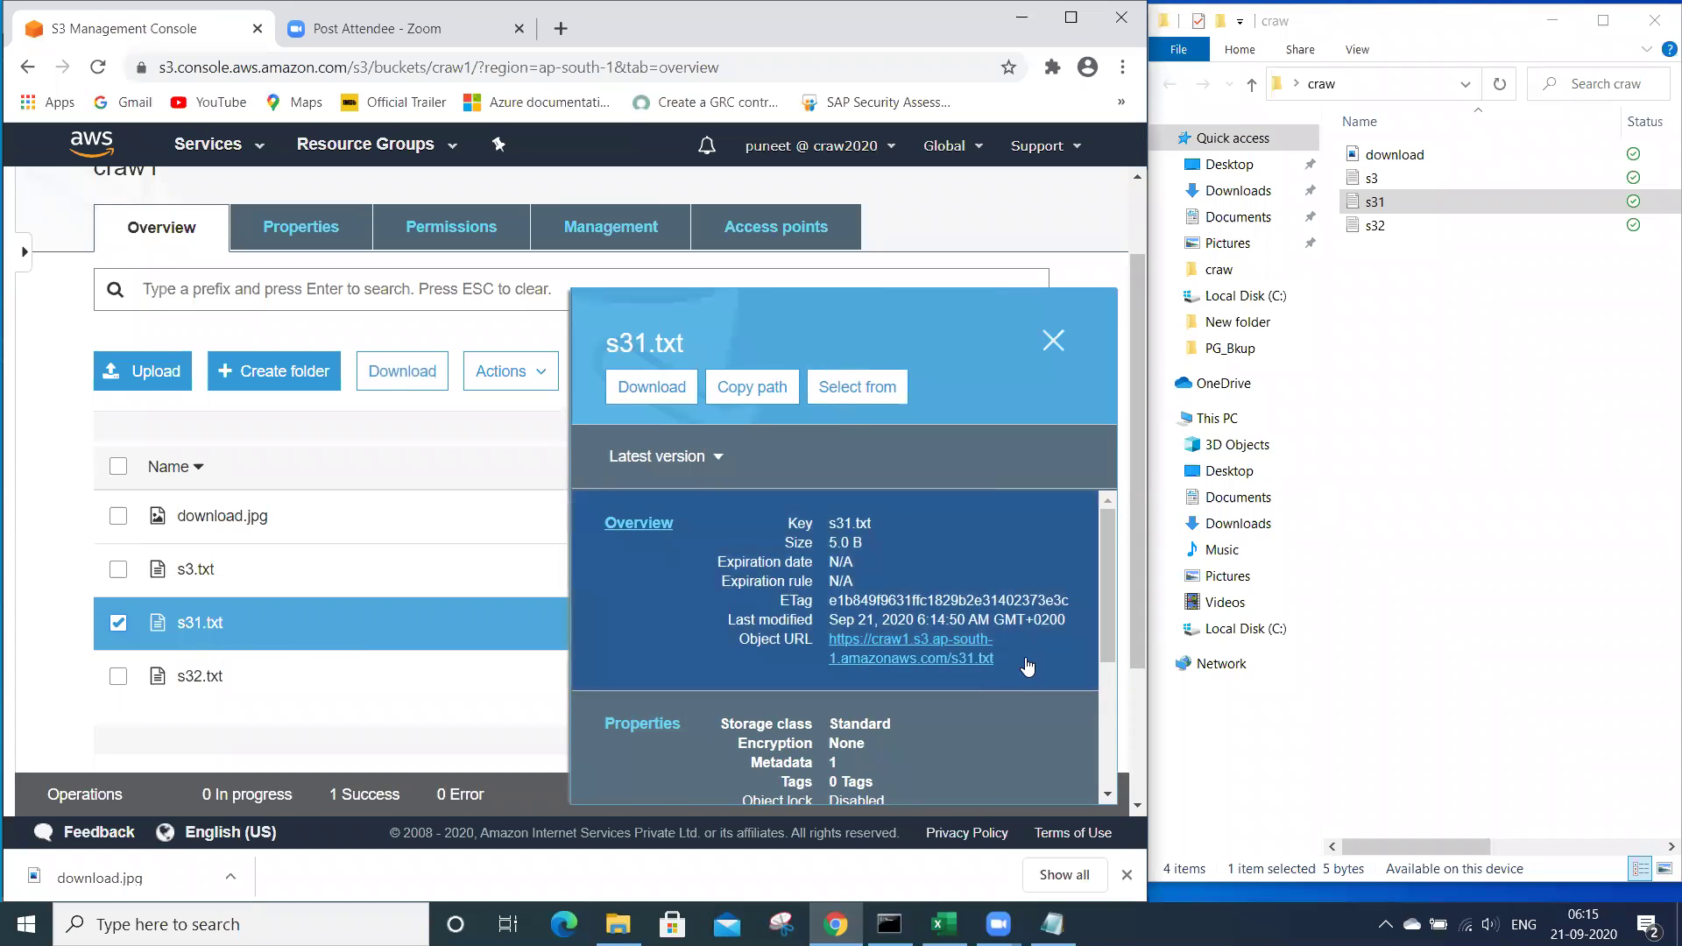
drag(1021, 668, 825, 658)
click(826, 659)
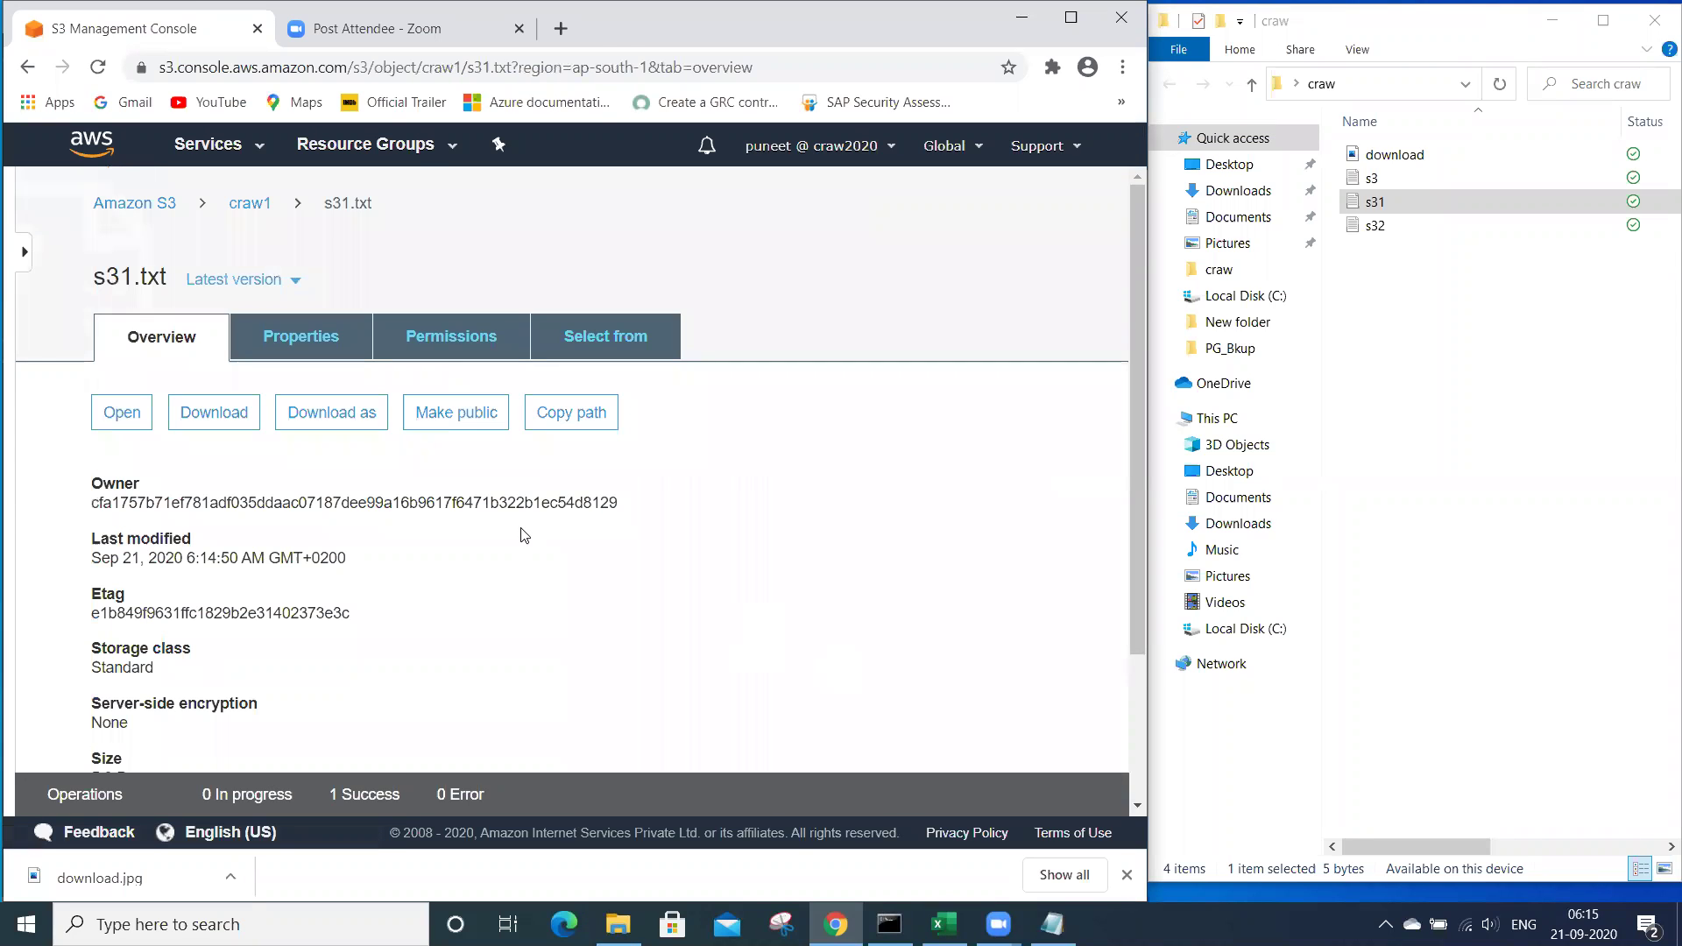
- Make s31.txt public and open its object URL in the browser
click(462, 426)
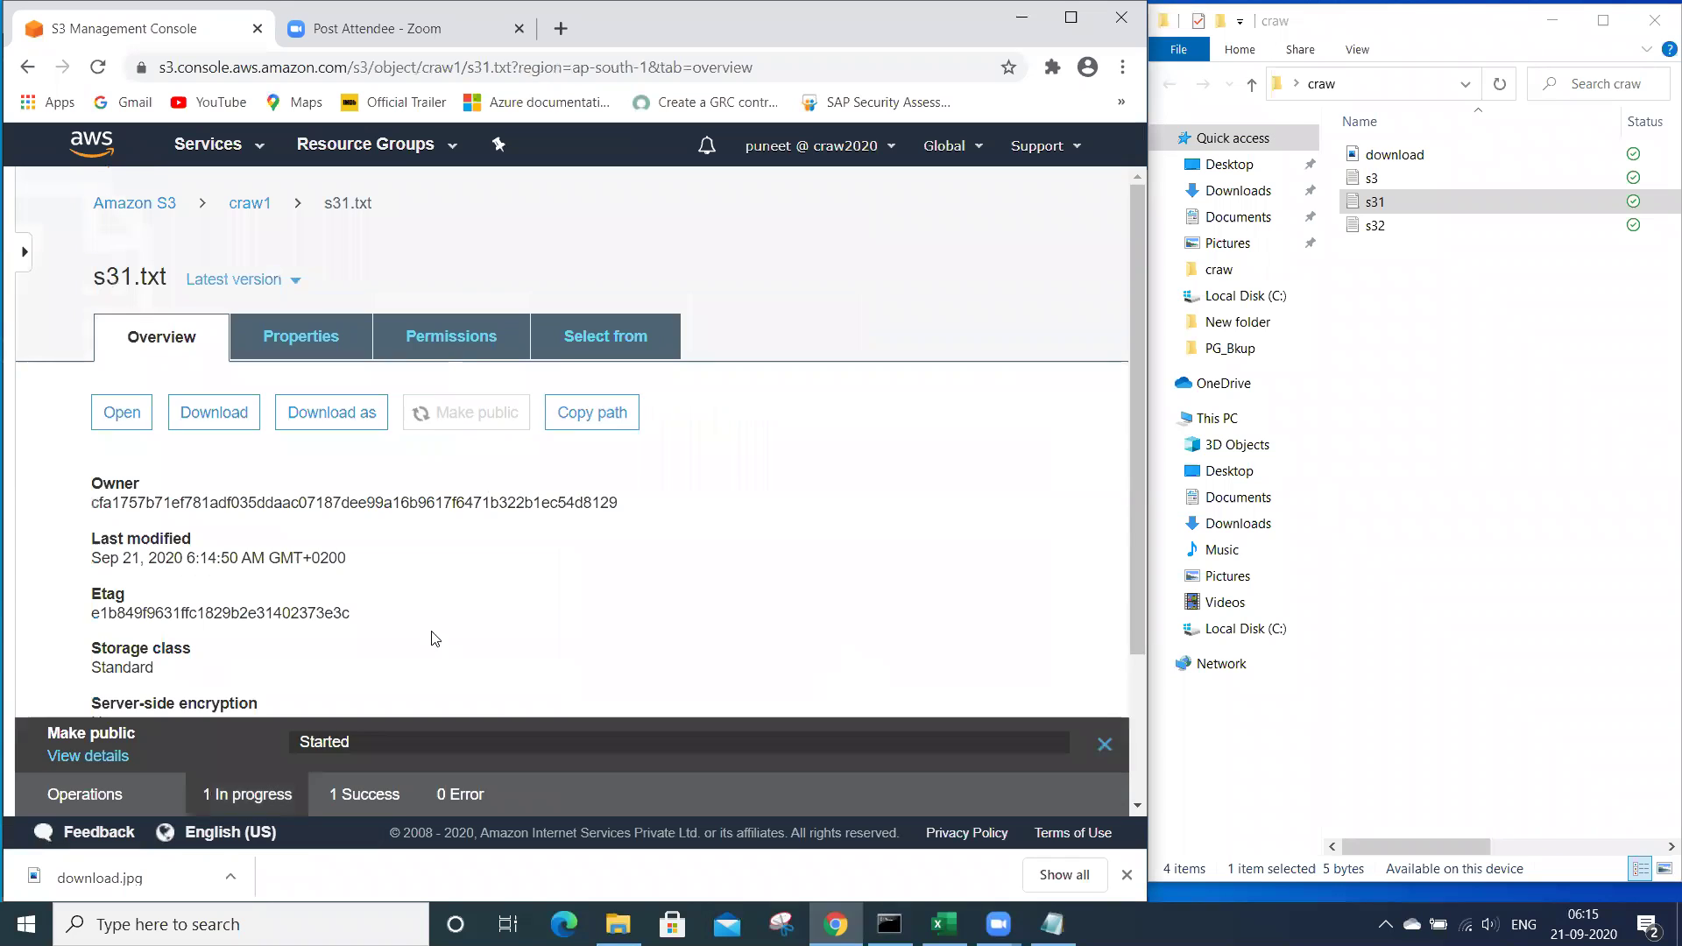
scroll(515, 609, down, 3)
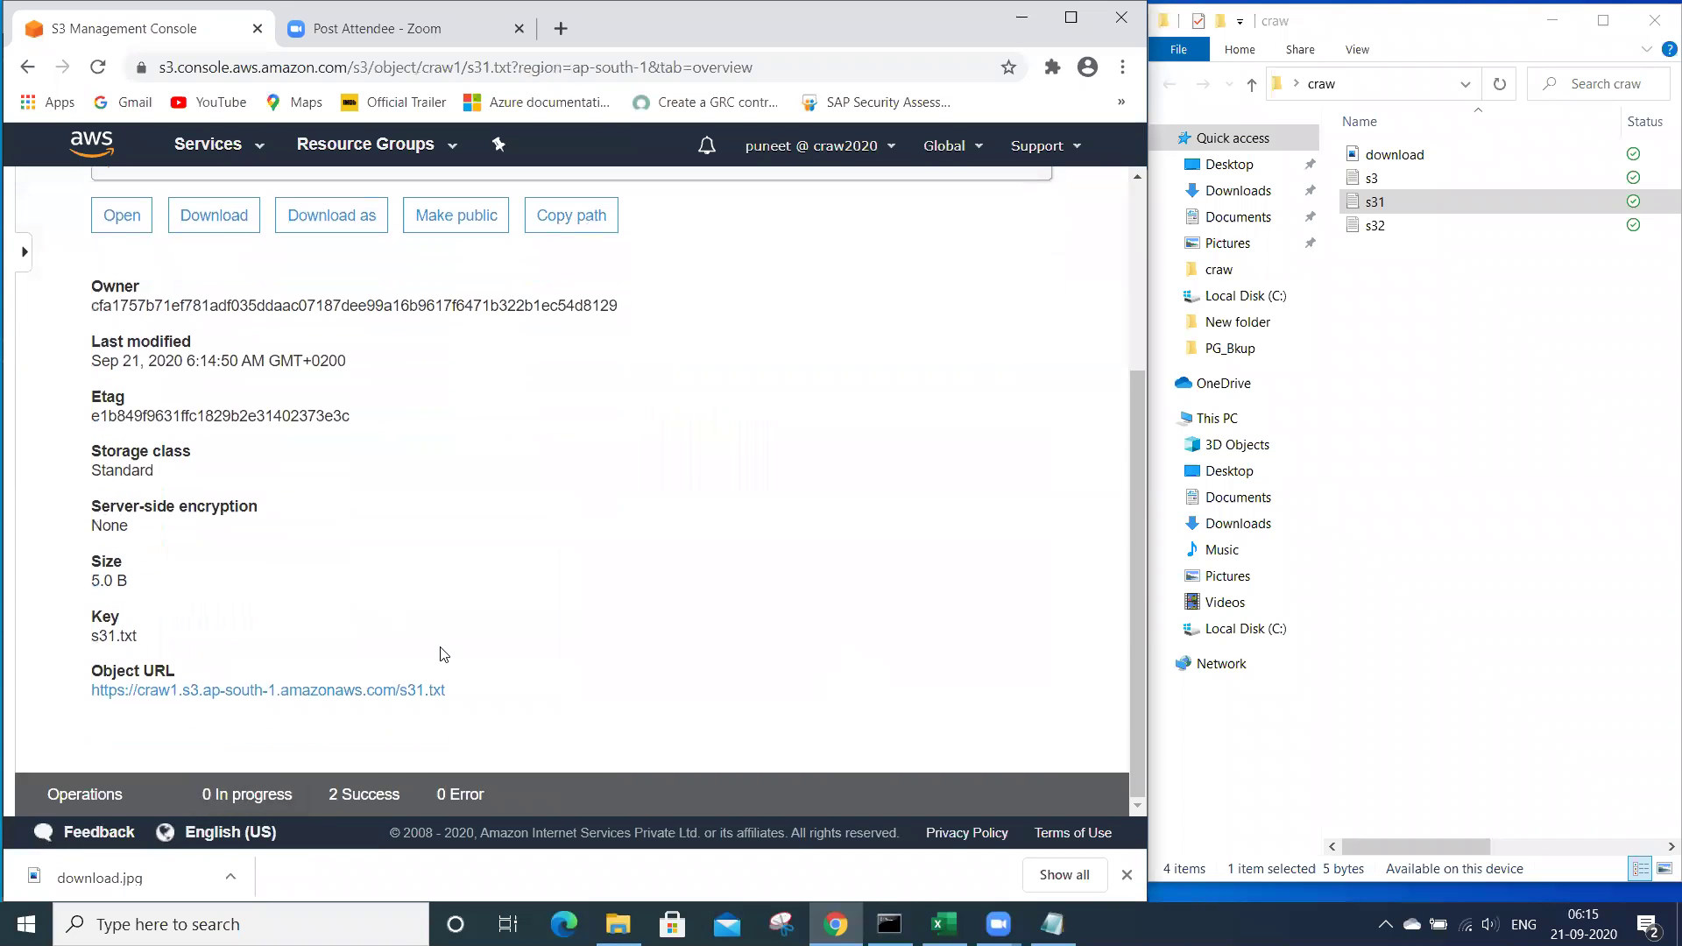
drag(187, 695, 95, 701)
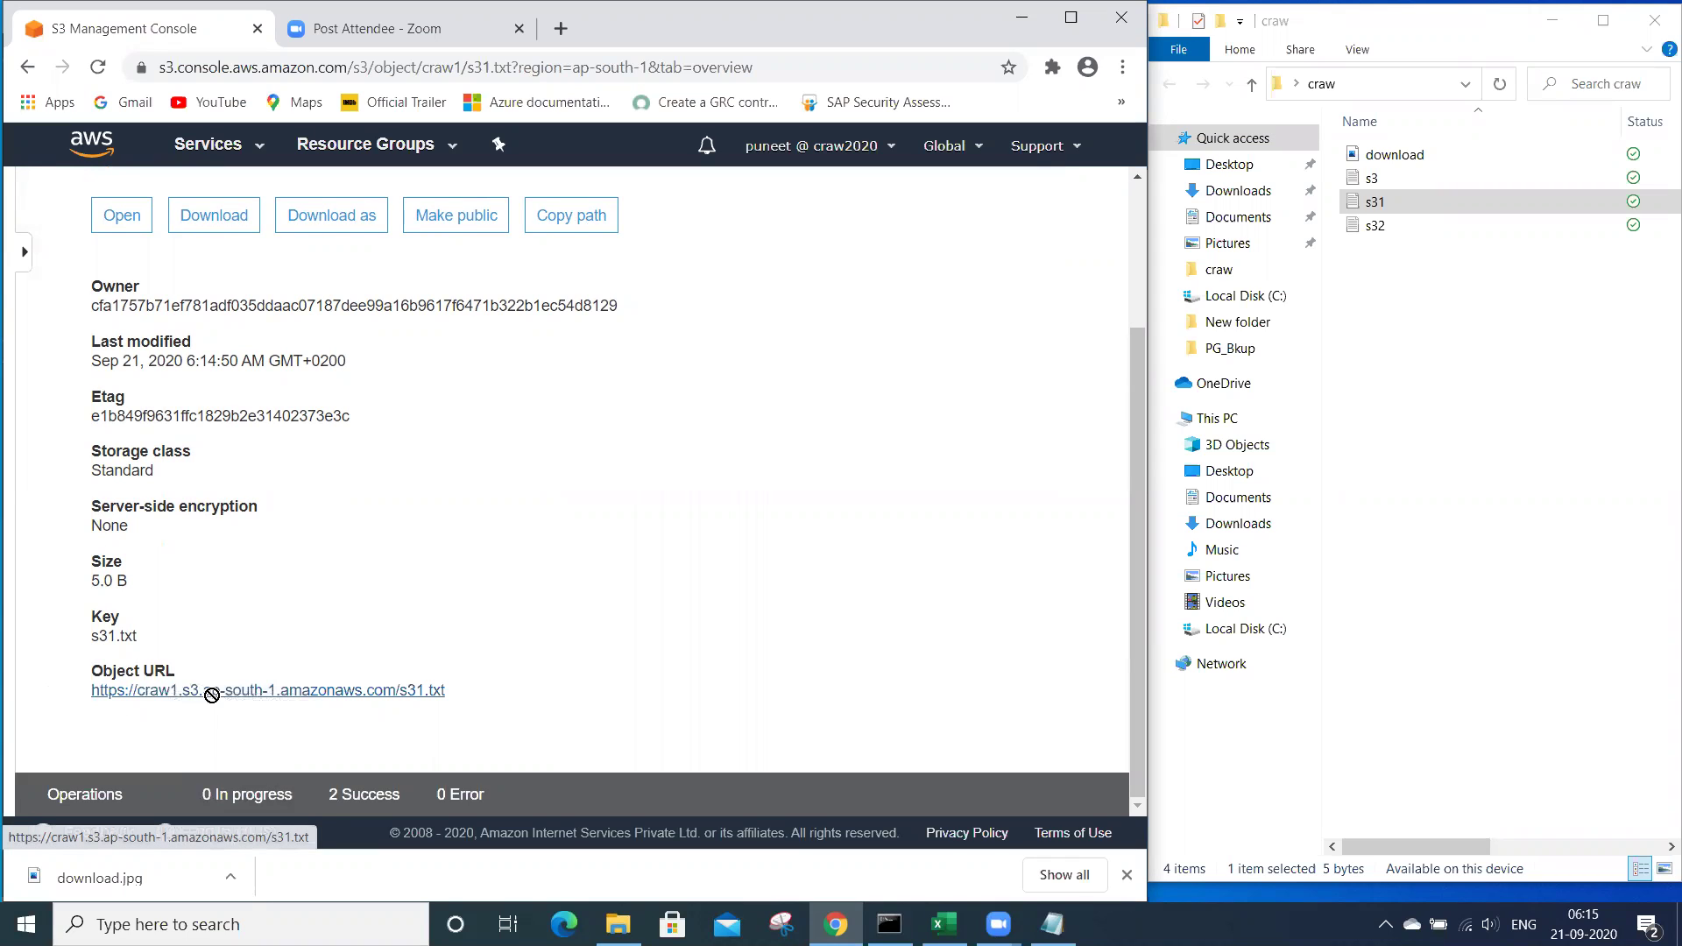
drag(442, 690, 480, 703)
drag(329, 698, 150, 718)
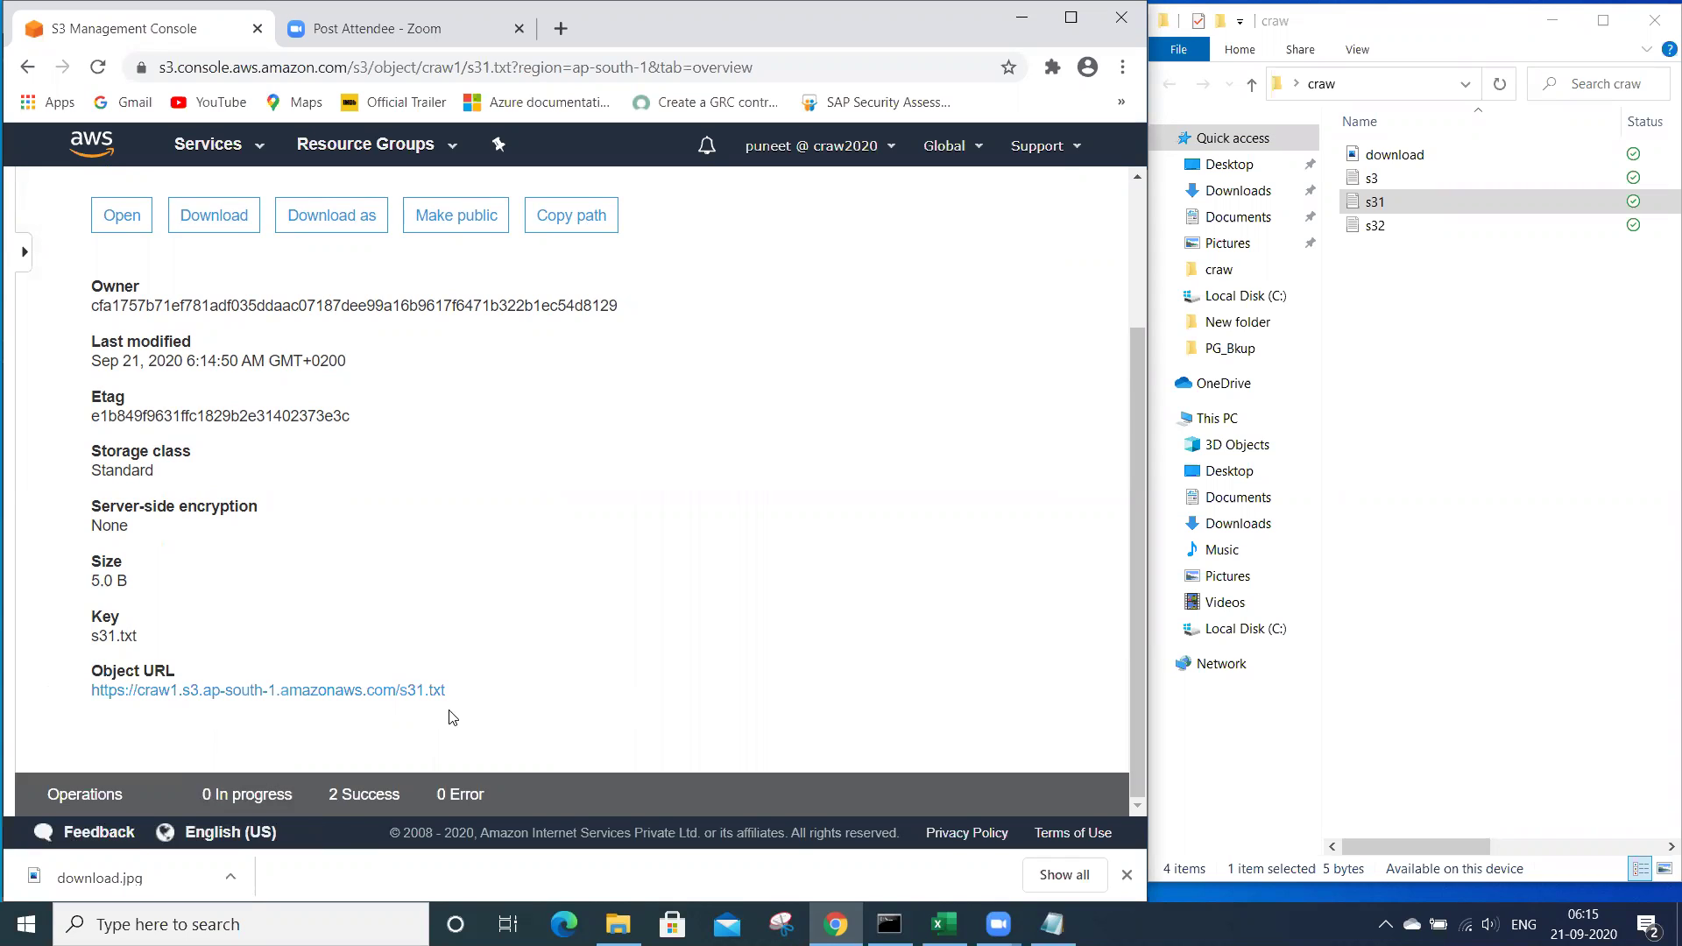
drag(449, 691, 95, 717)
click(94, 714)
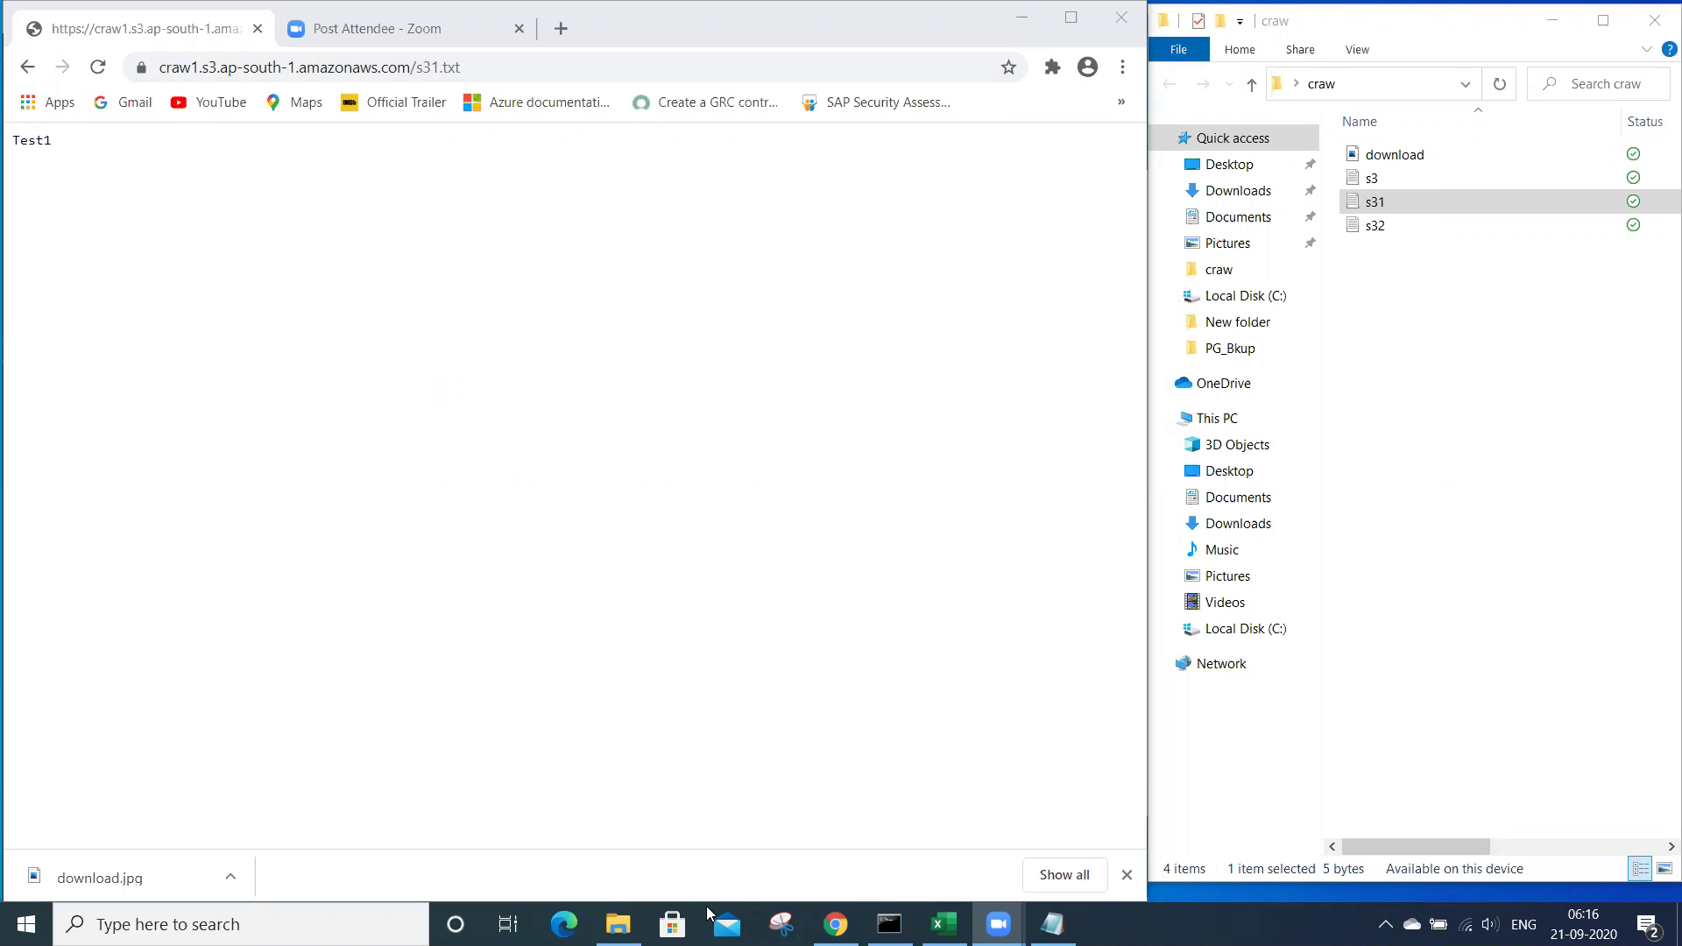
- Go back from the public s31.txt page to the craw1 bucket's object list and dismiss the browser's download bar
click(836, 924)
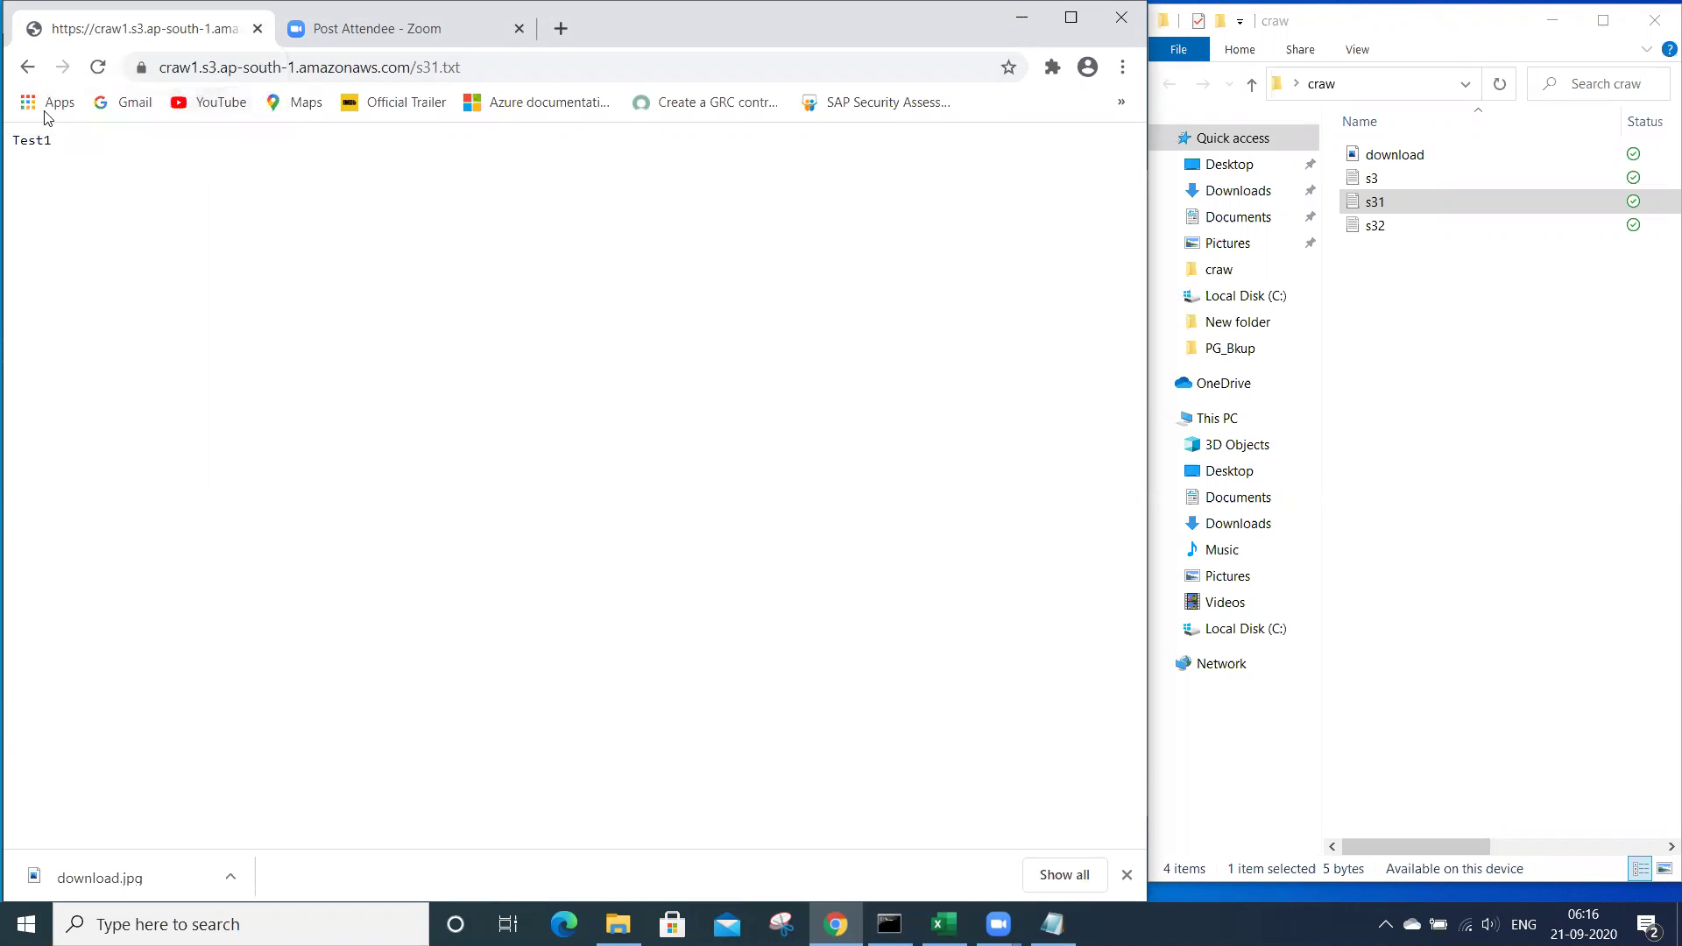
key(alt+Left)
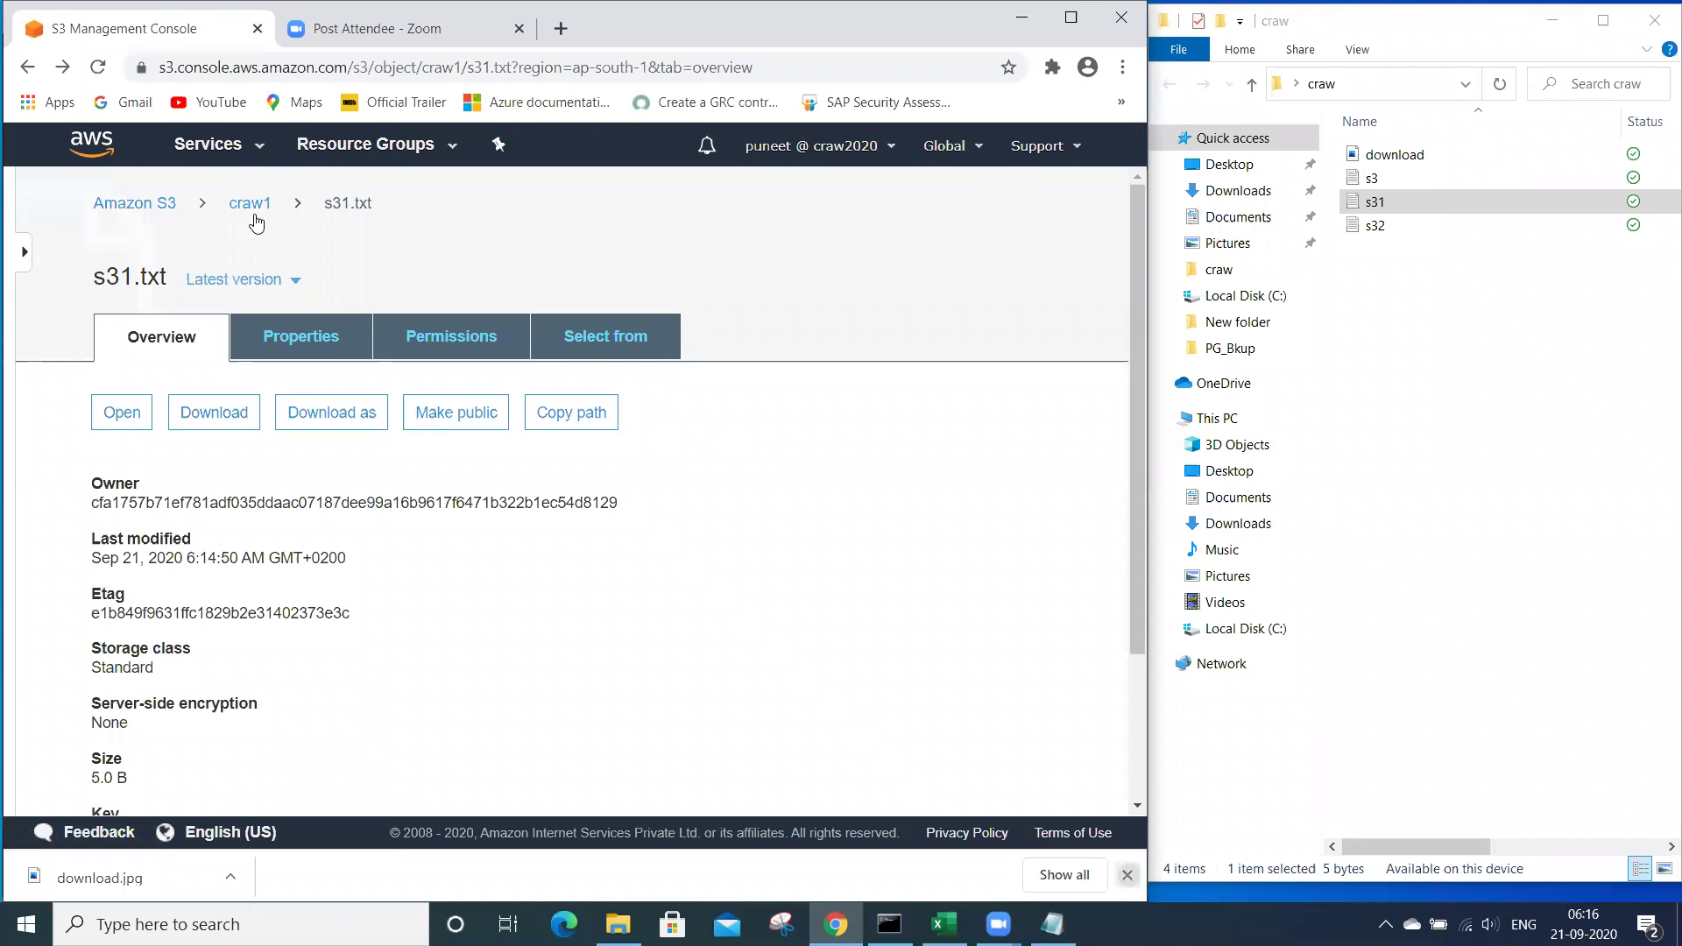
click(1127, 879)
click(27, 67)
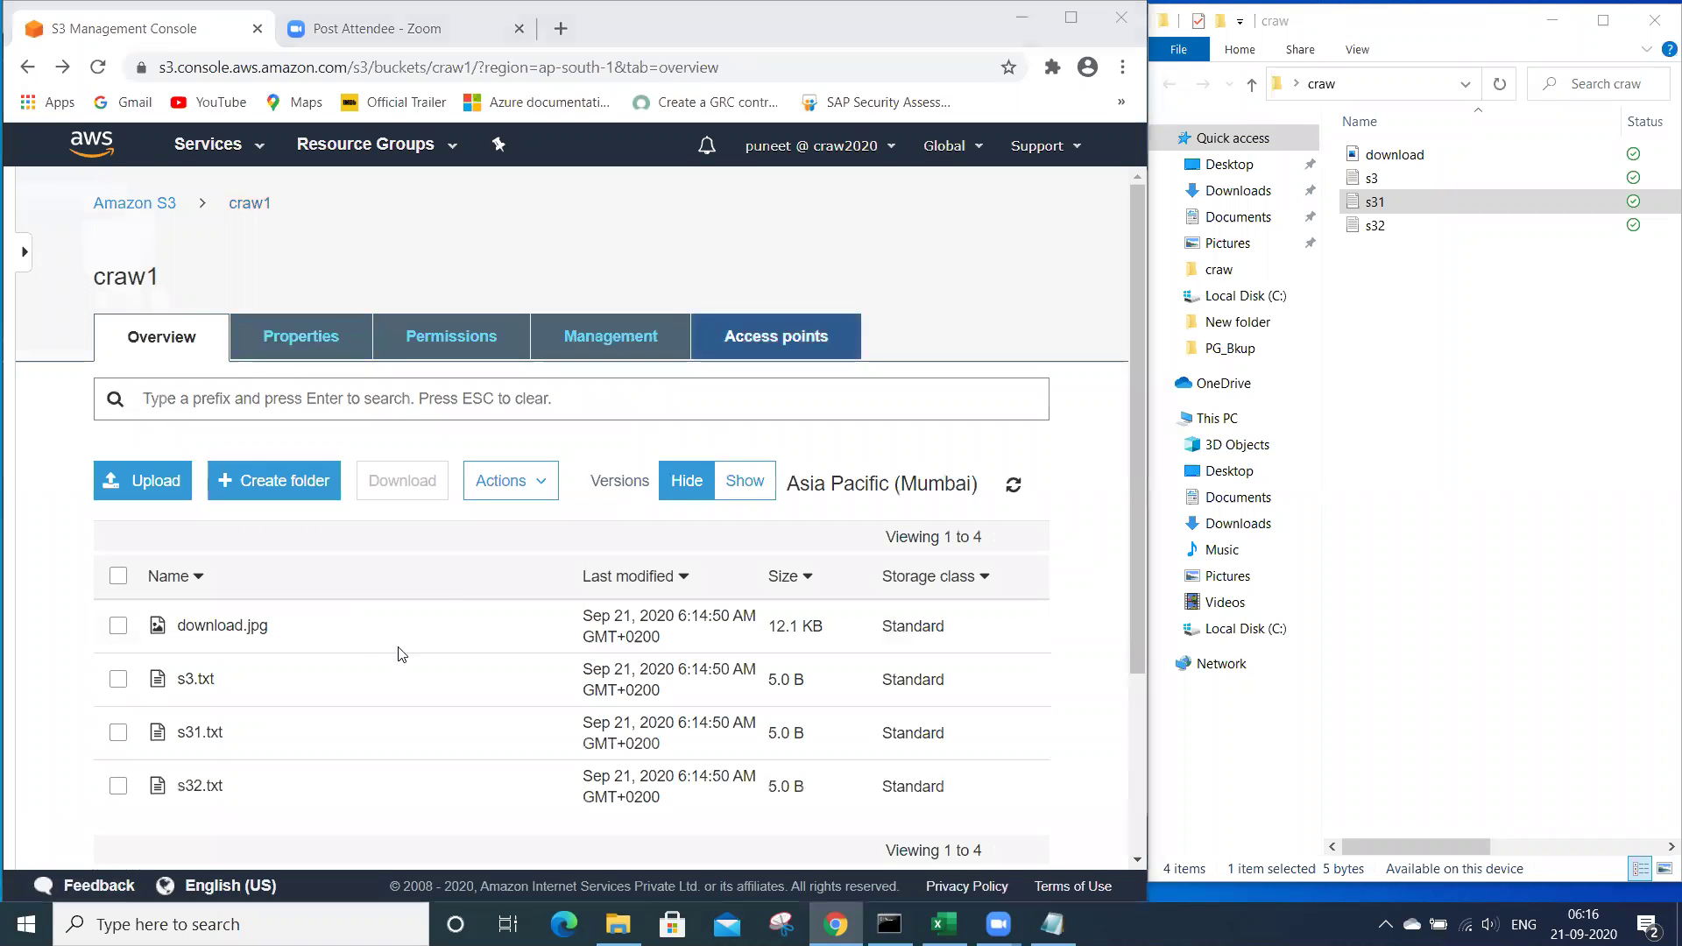
- Delete s31.txt from the craw1 bucket
scroll(333, 583, down, 1)
click(118, 623)
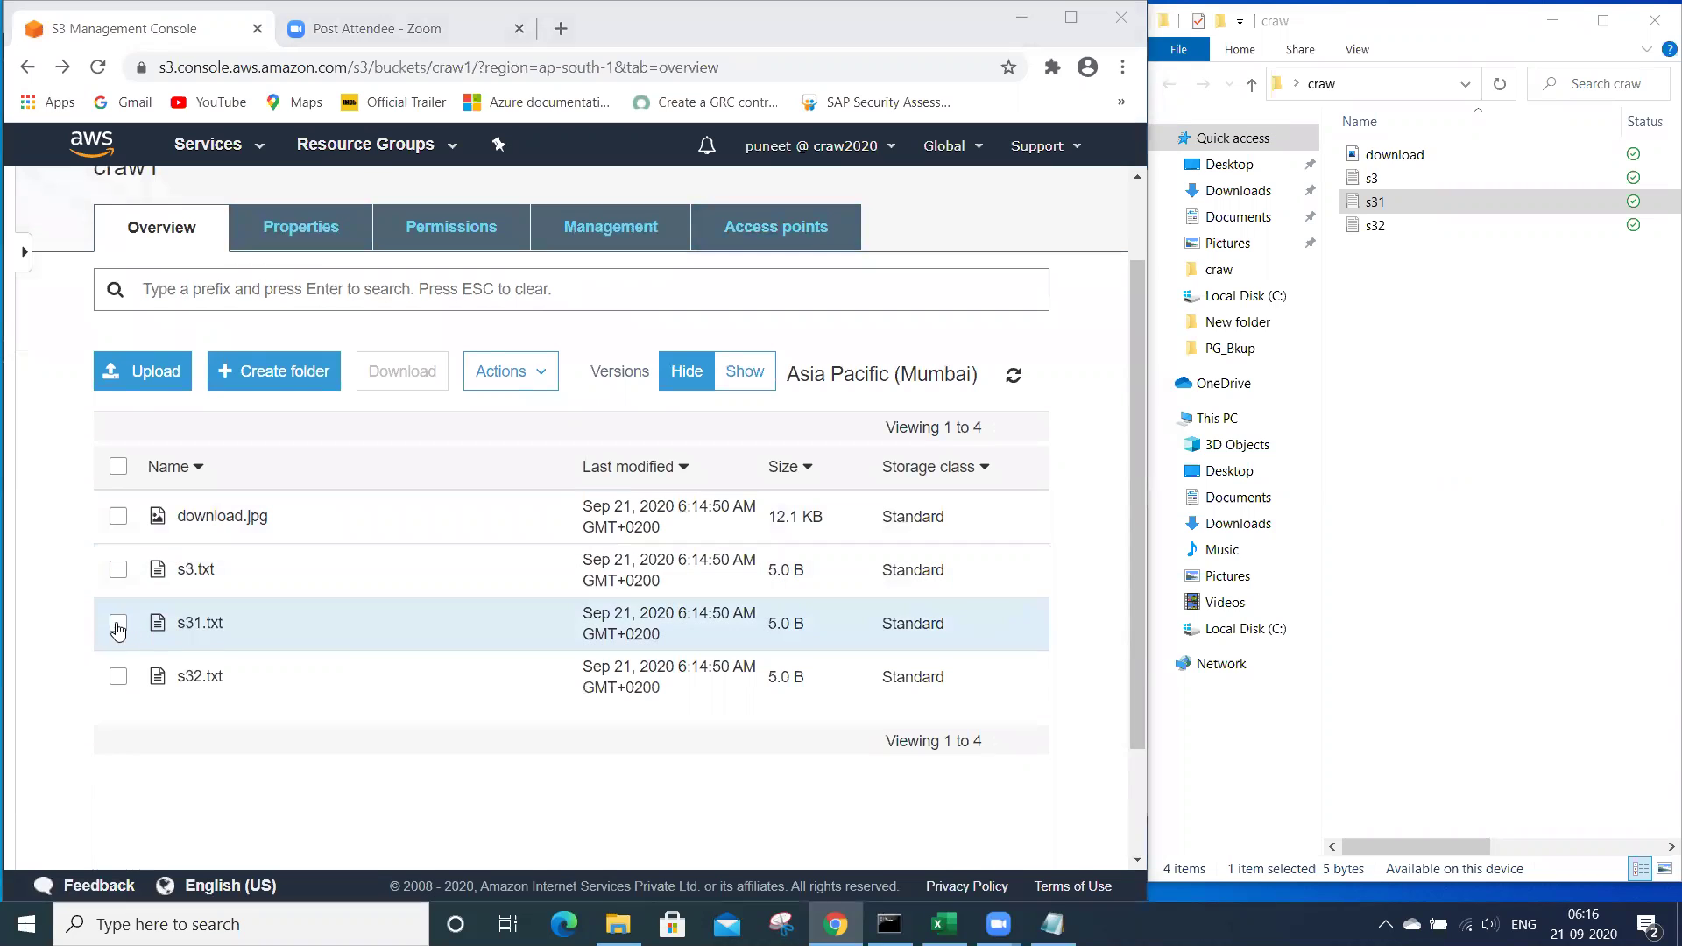
click(668, 394)
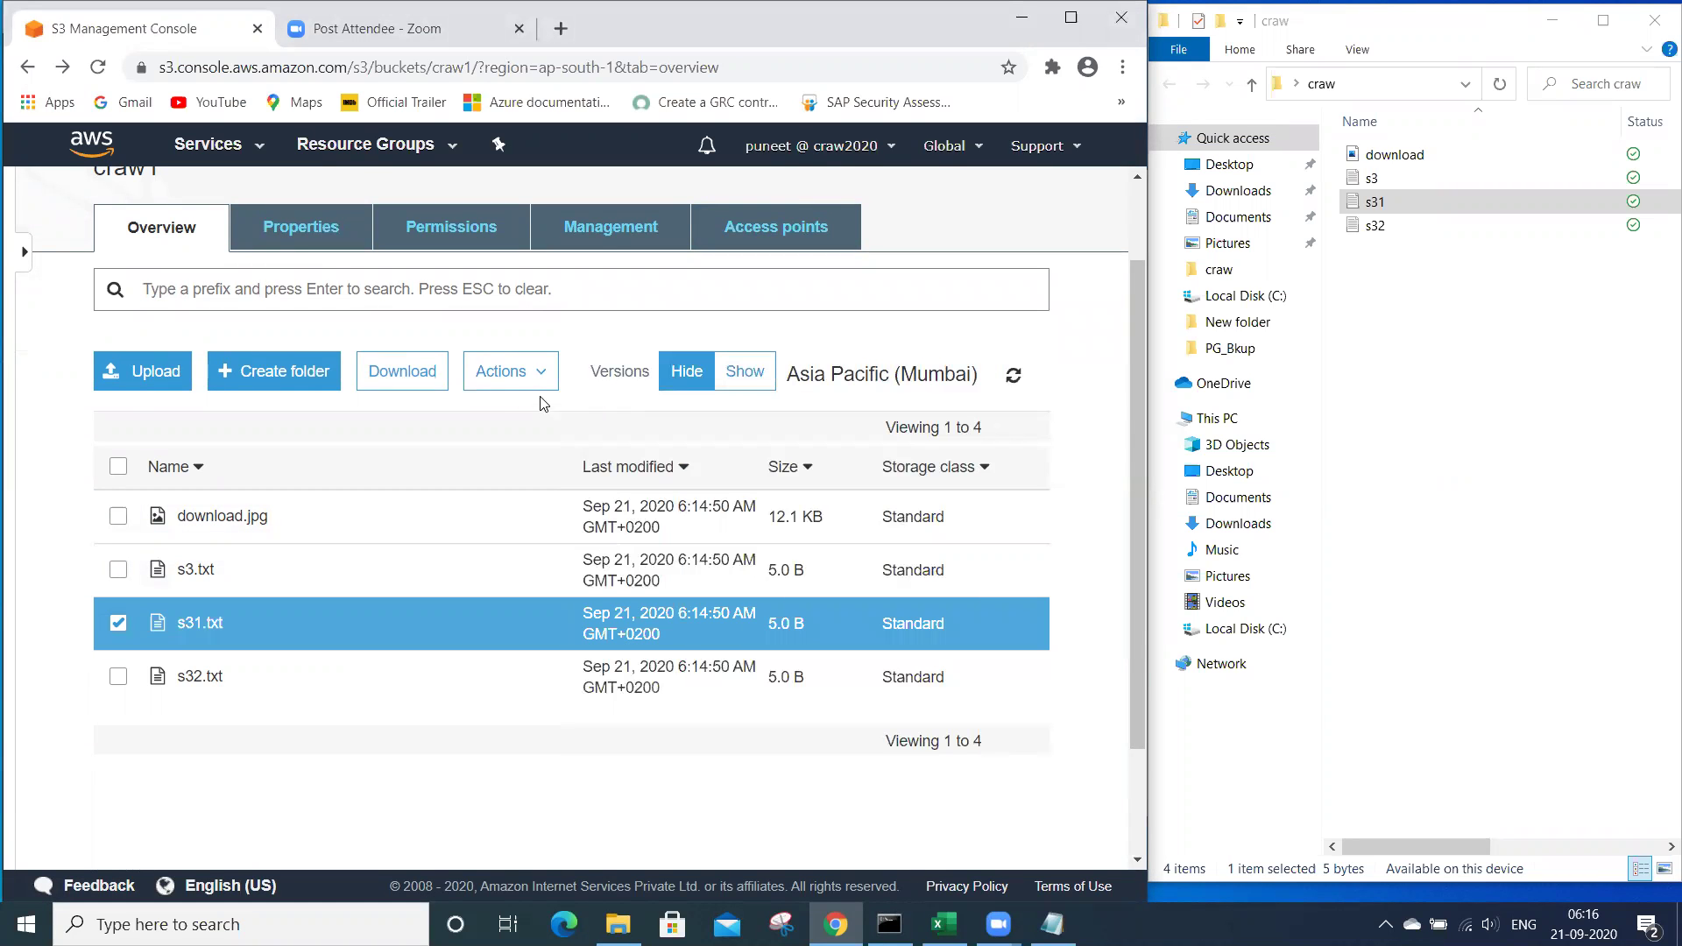
click(526, 372)
scroll(557, 655, down, 3)
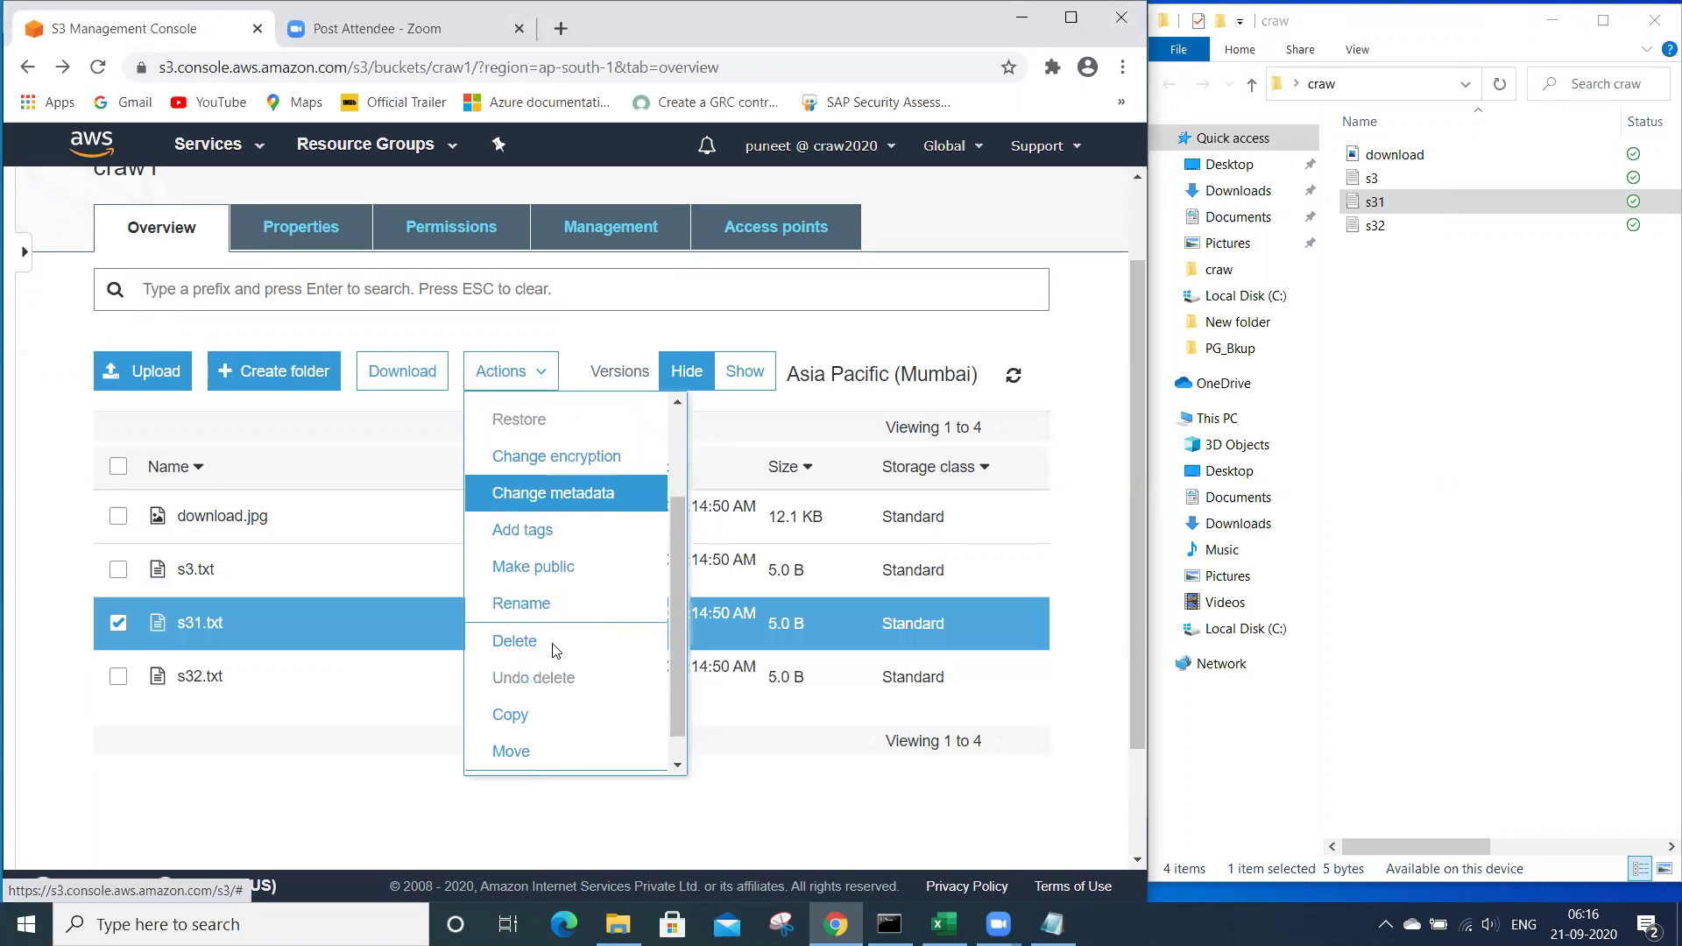
click(533, 606)
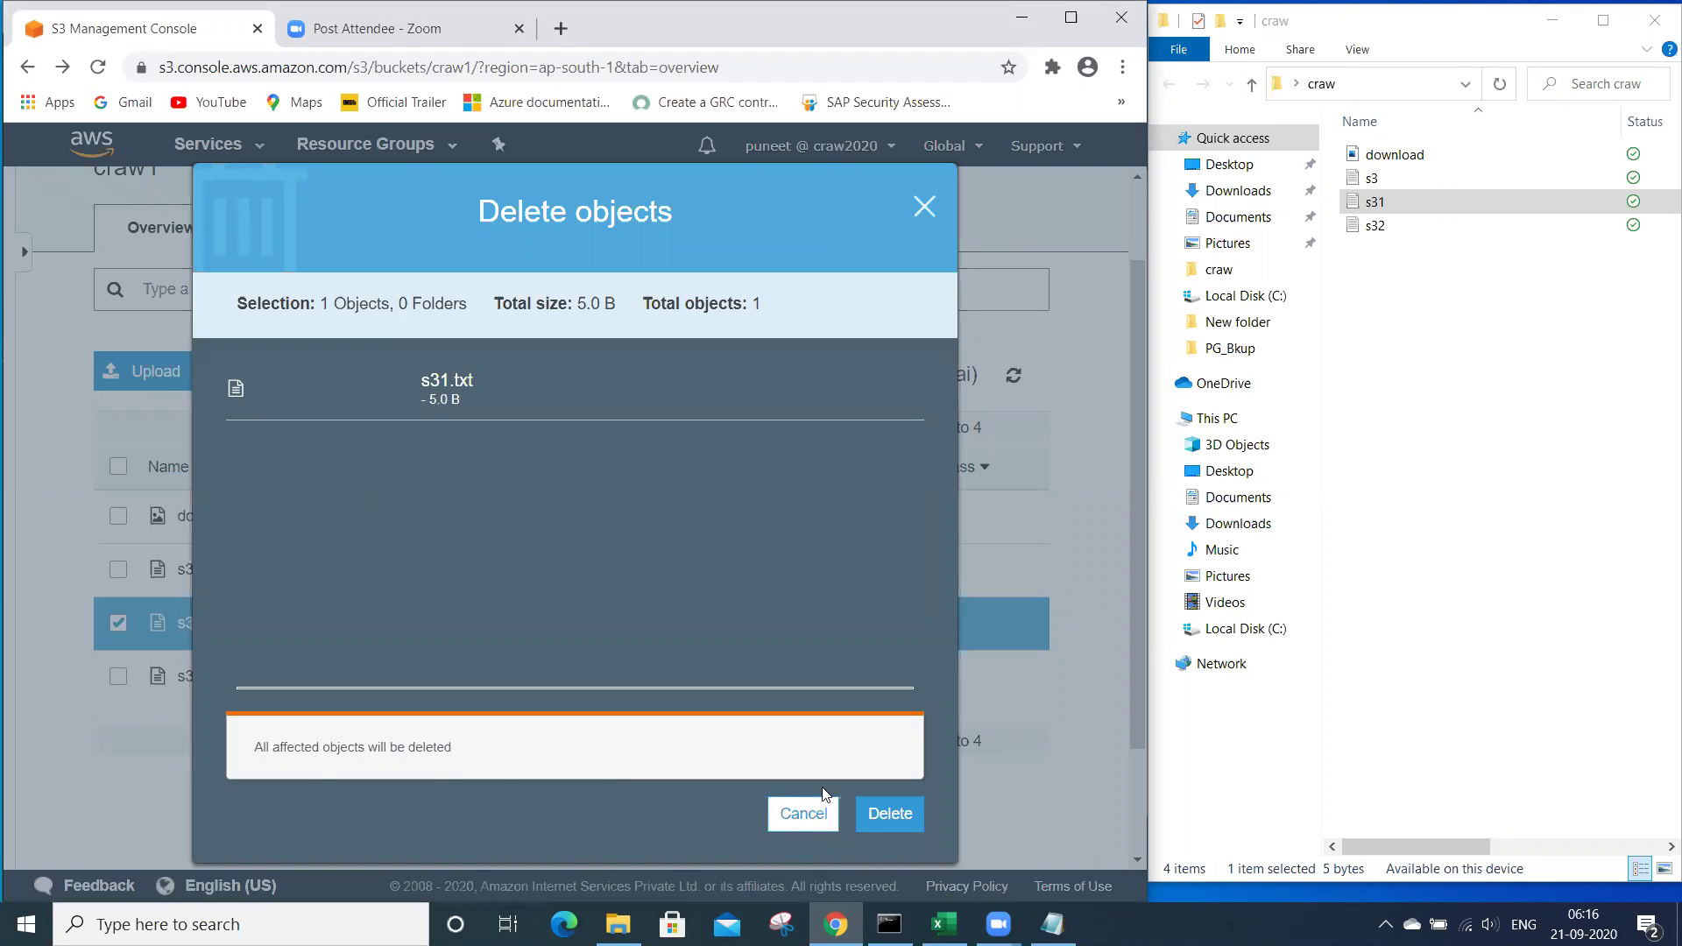
click(892, 815)
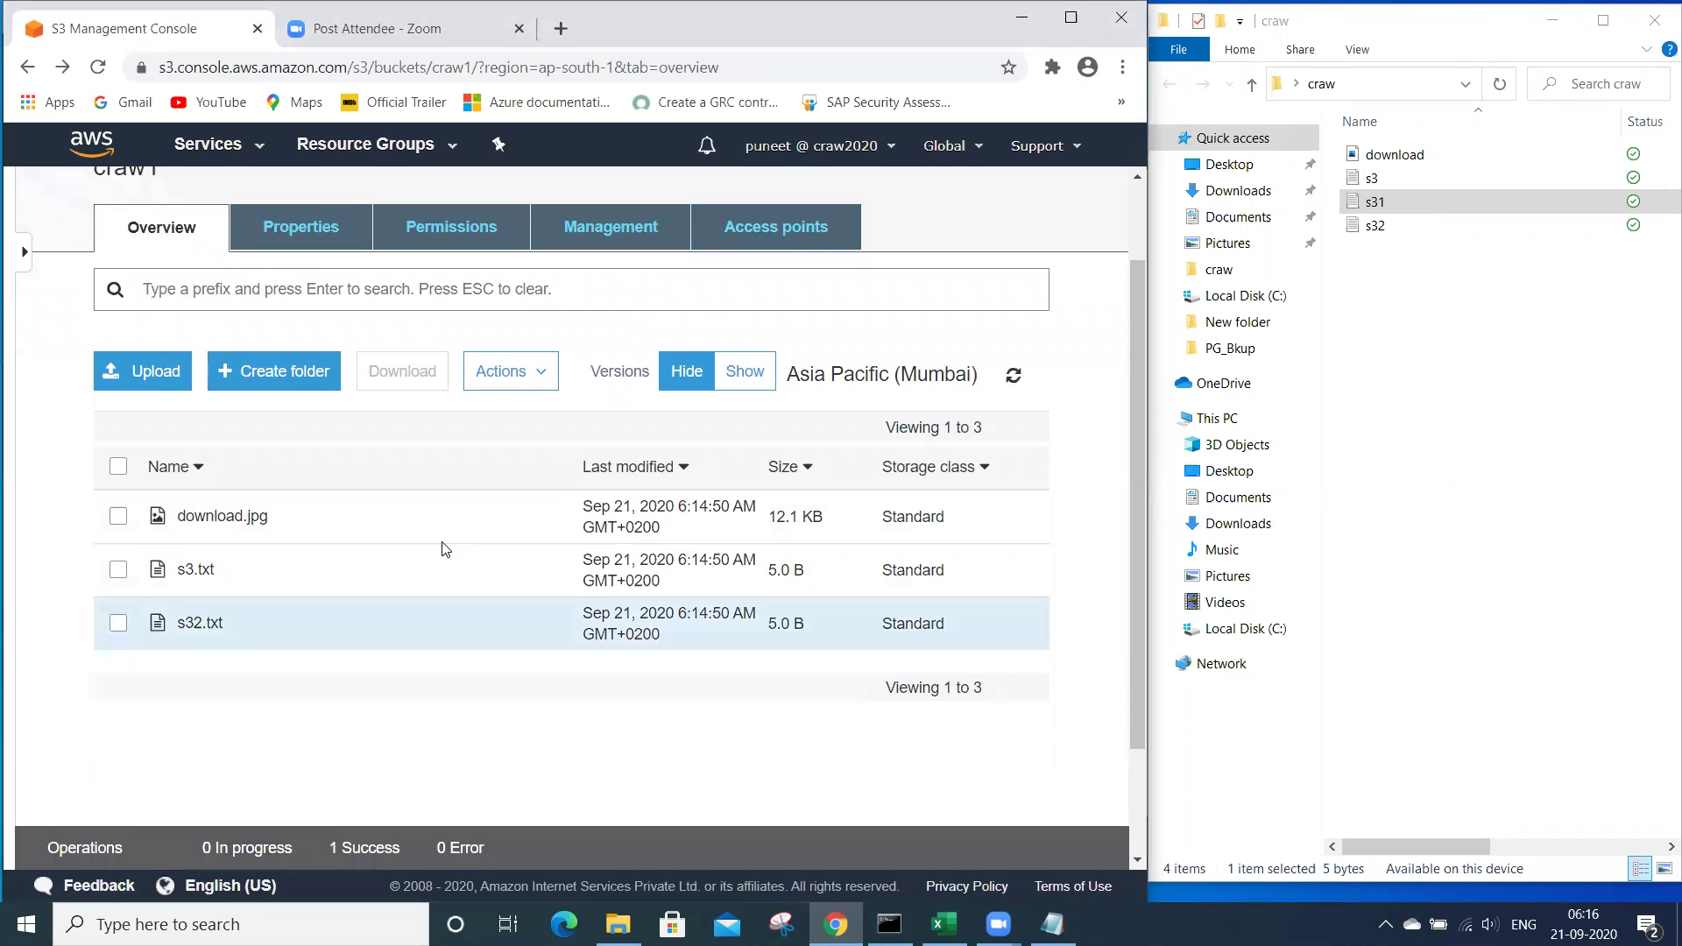
- Show object versions in the craw1 bucket and examine the version entries listed for each file
scroll(407, 558, up, 3)
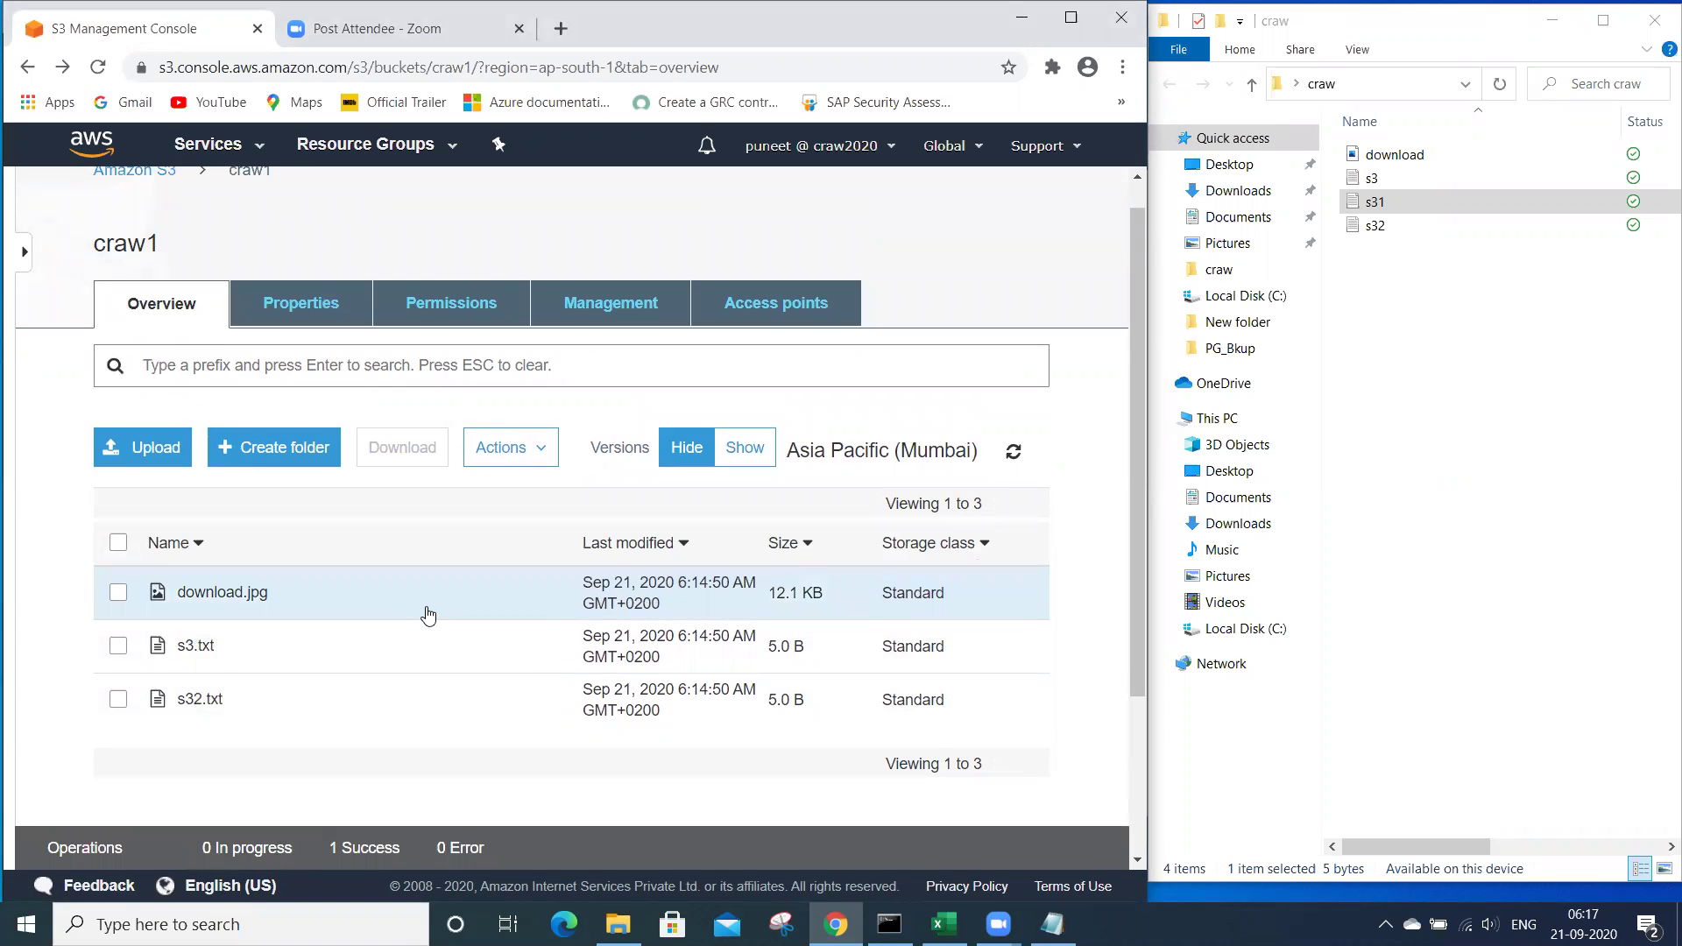
click(745, 448)
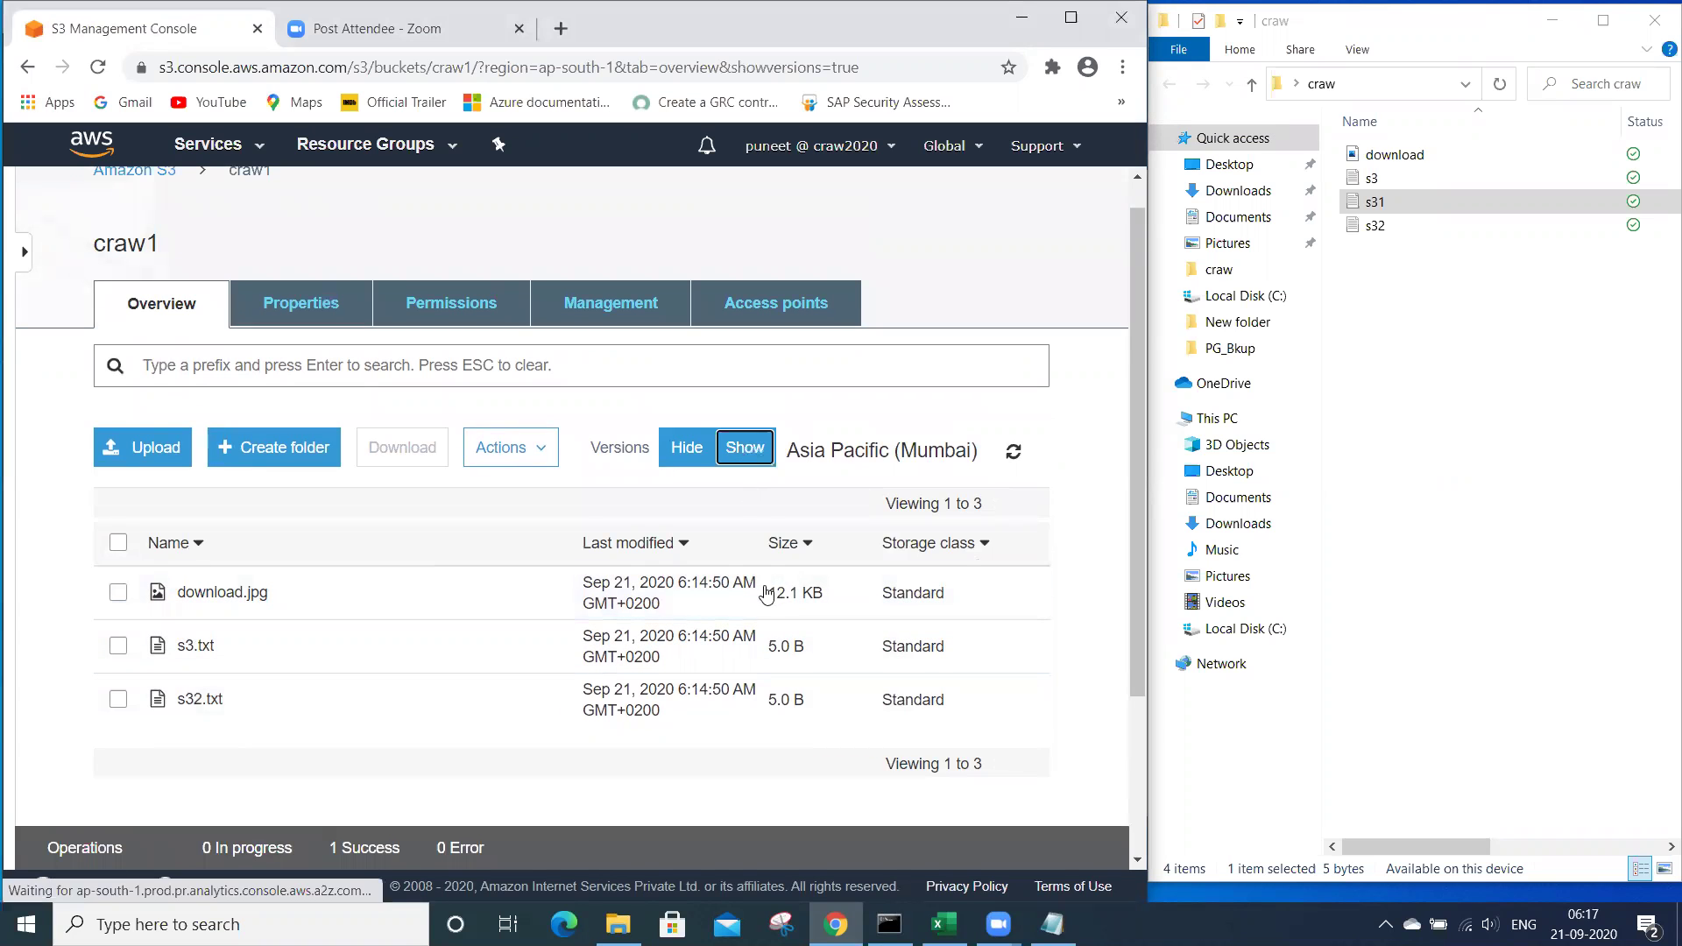
scroll(780, 566, down, 2)
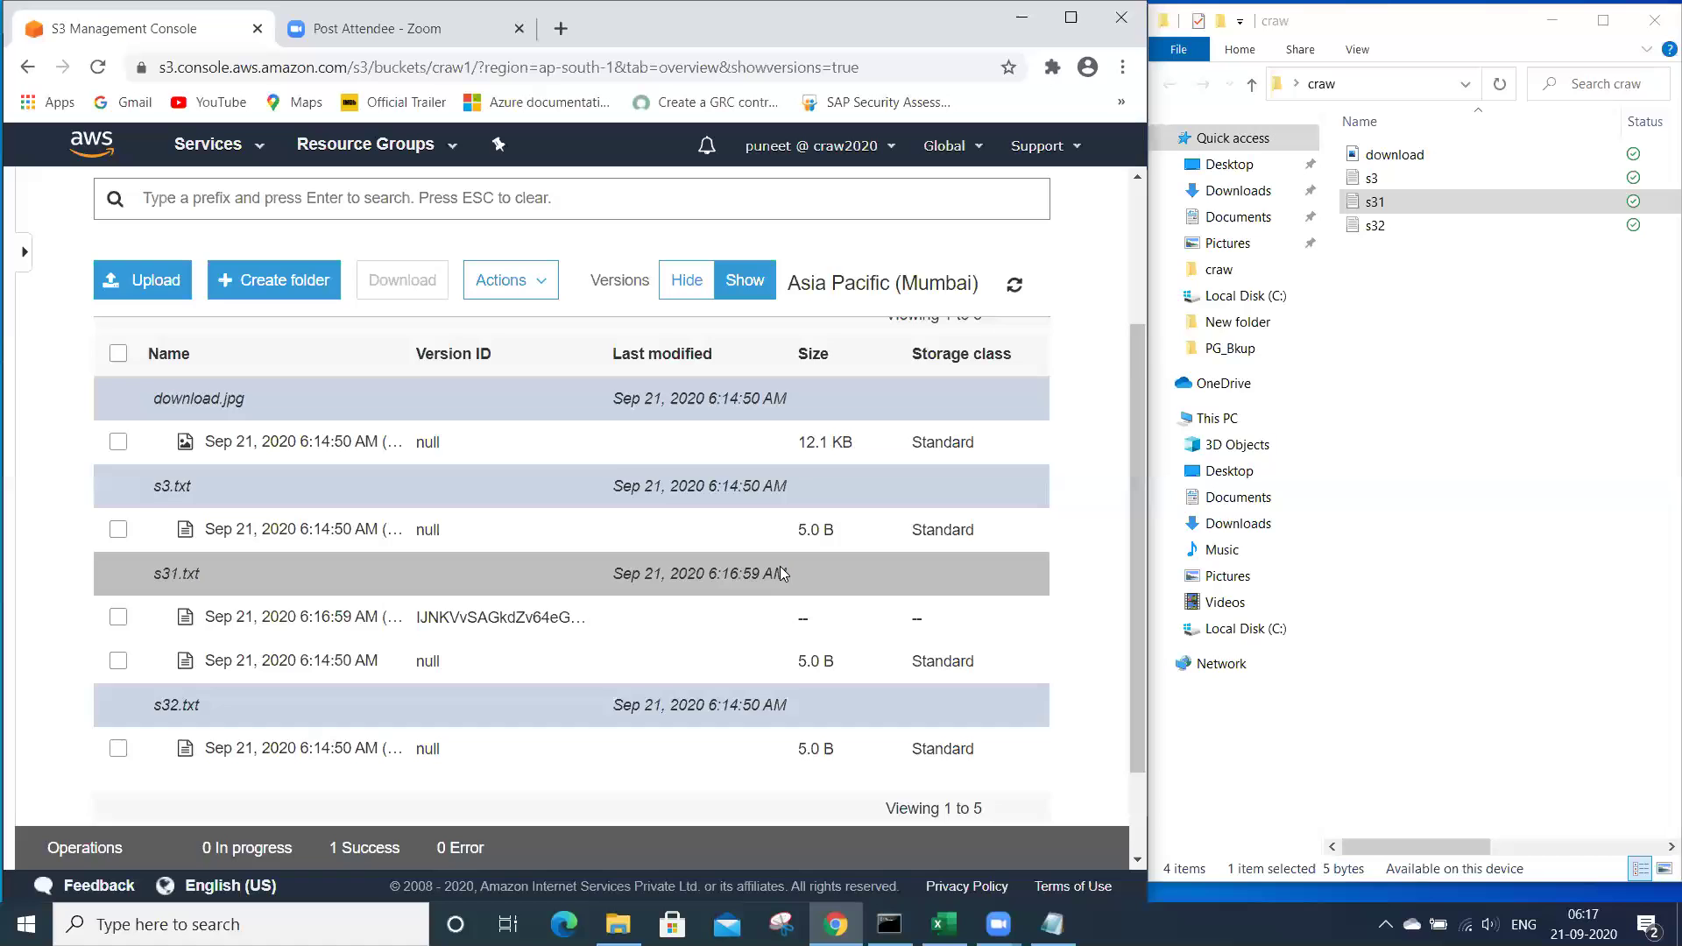
scroll(780, 570, down, 1)
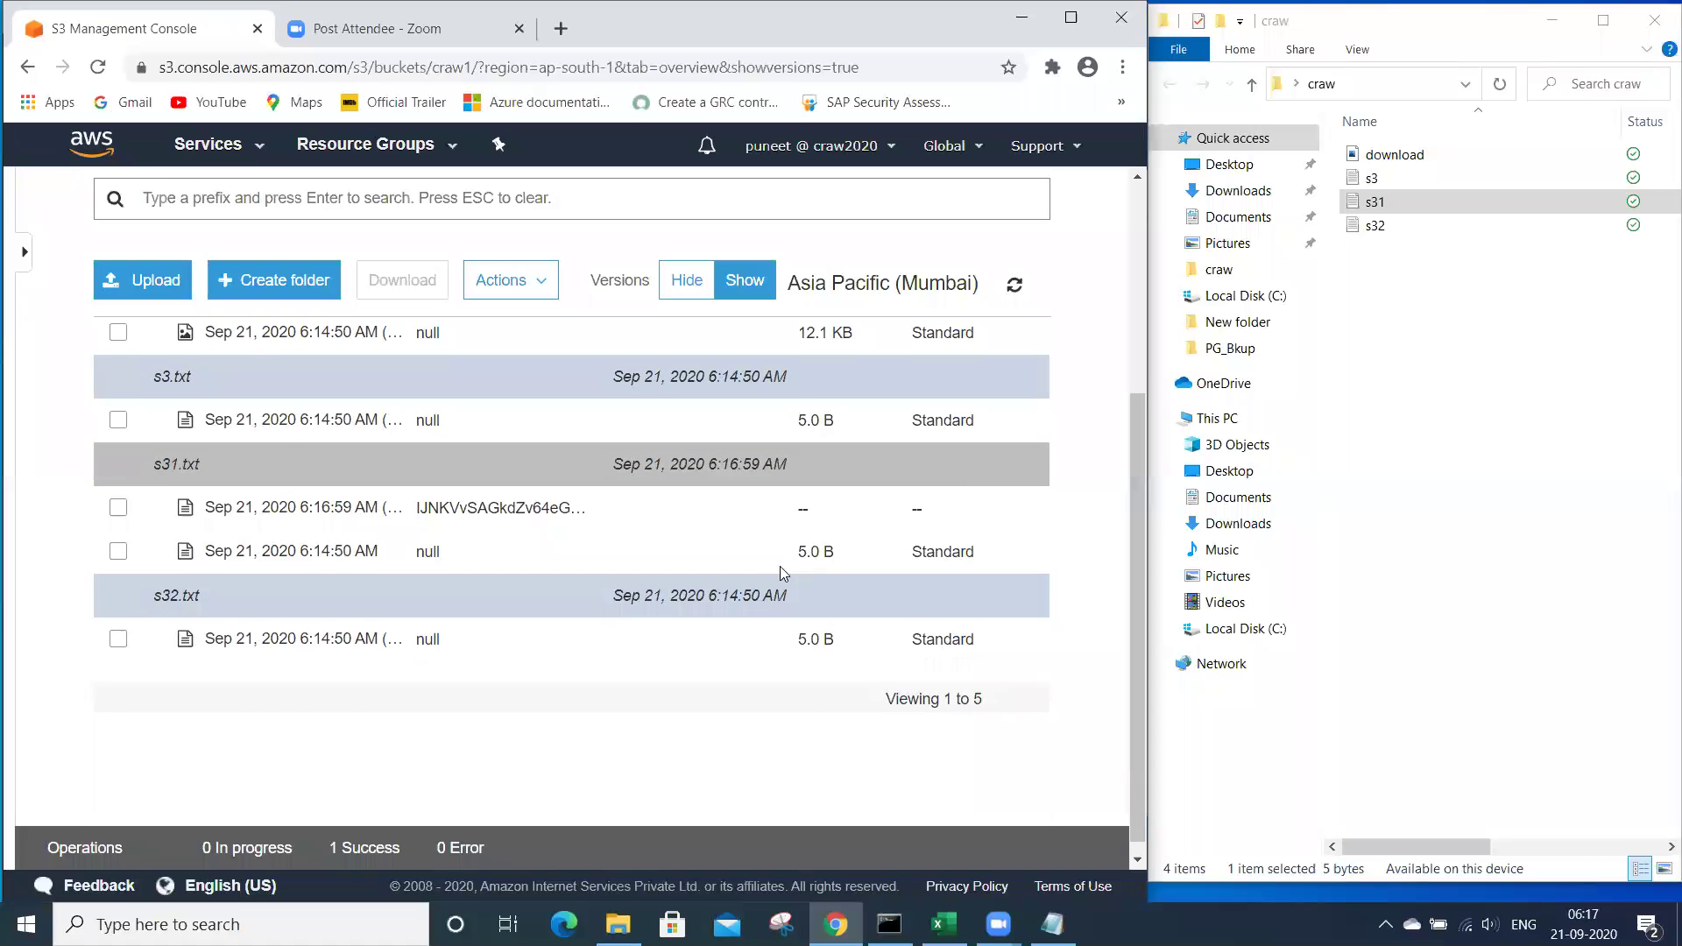
scroll(780, 566, up, 2)
scroll(767, 567, down, 1)
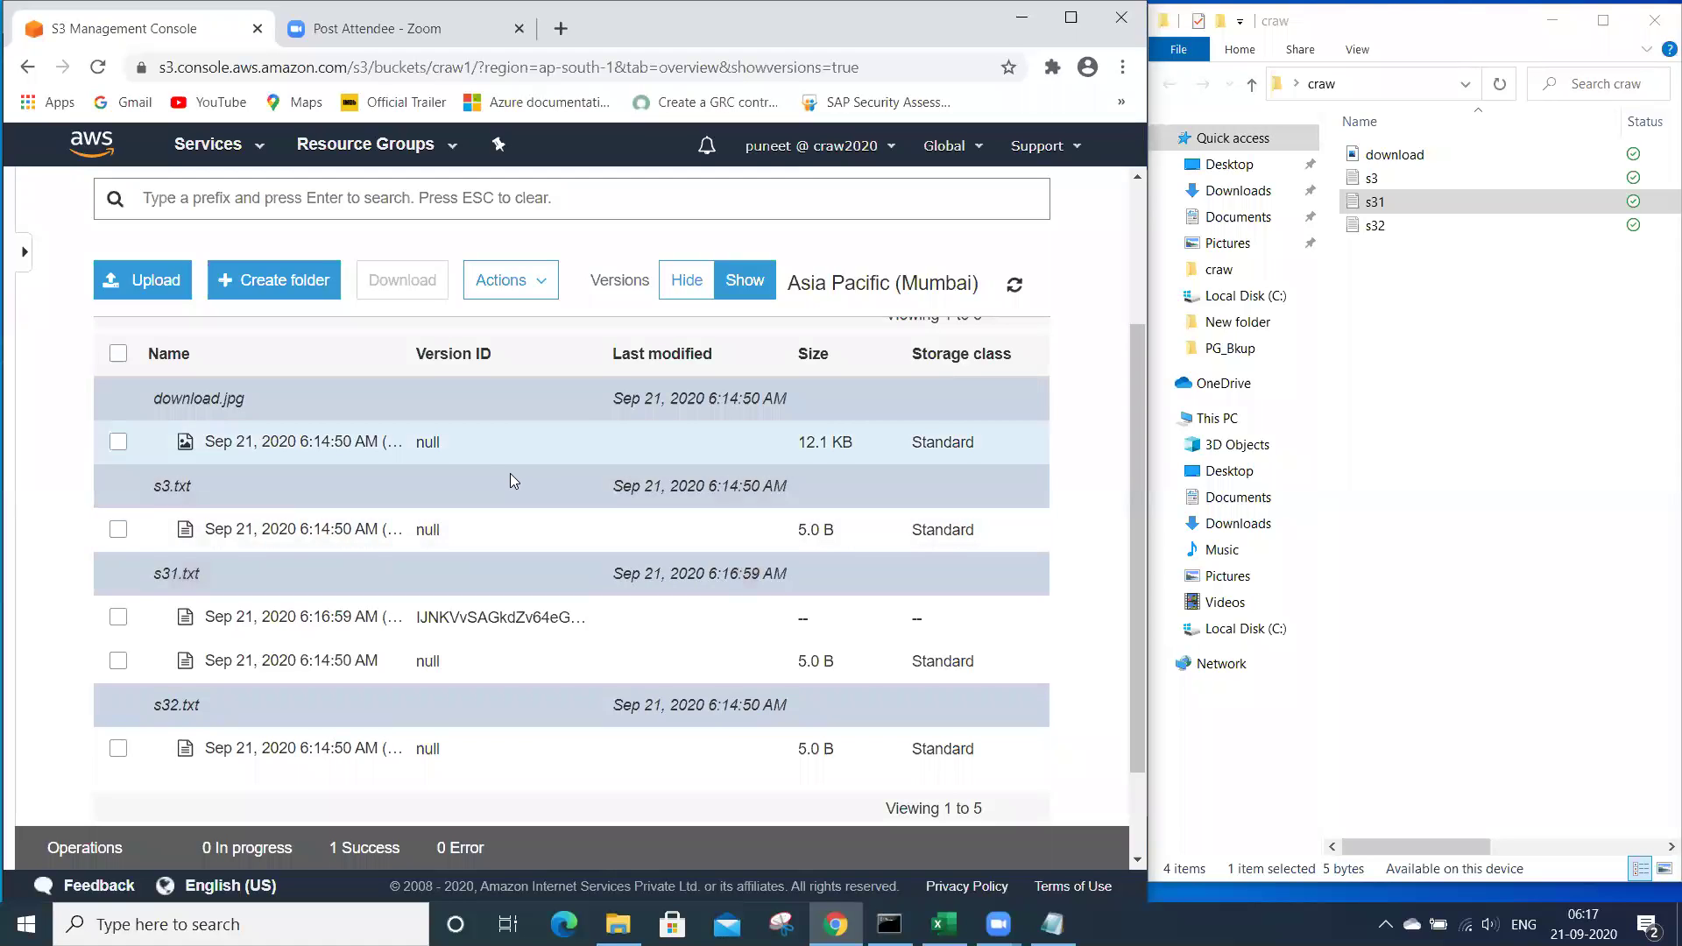
scroll(491, 469, down, 1)
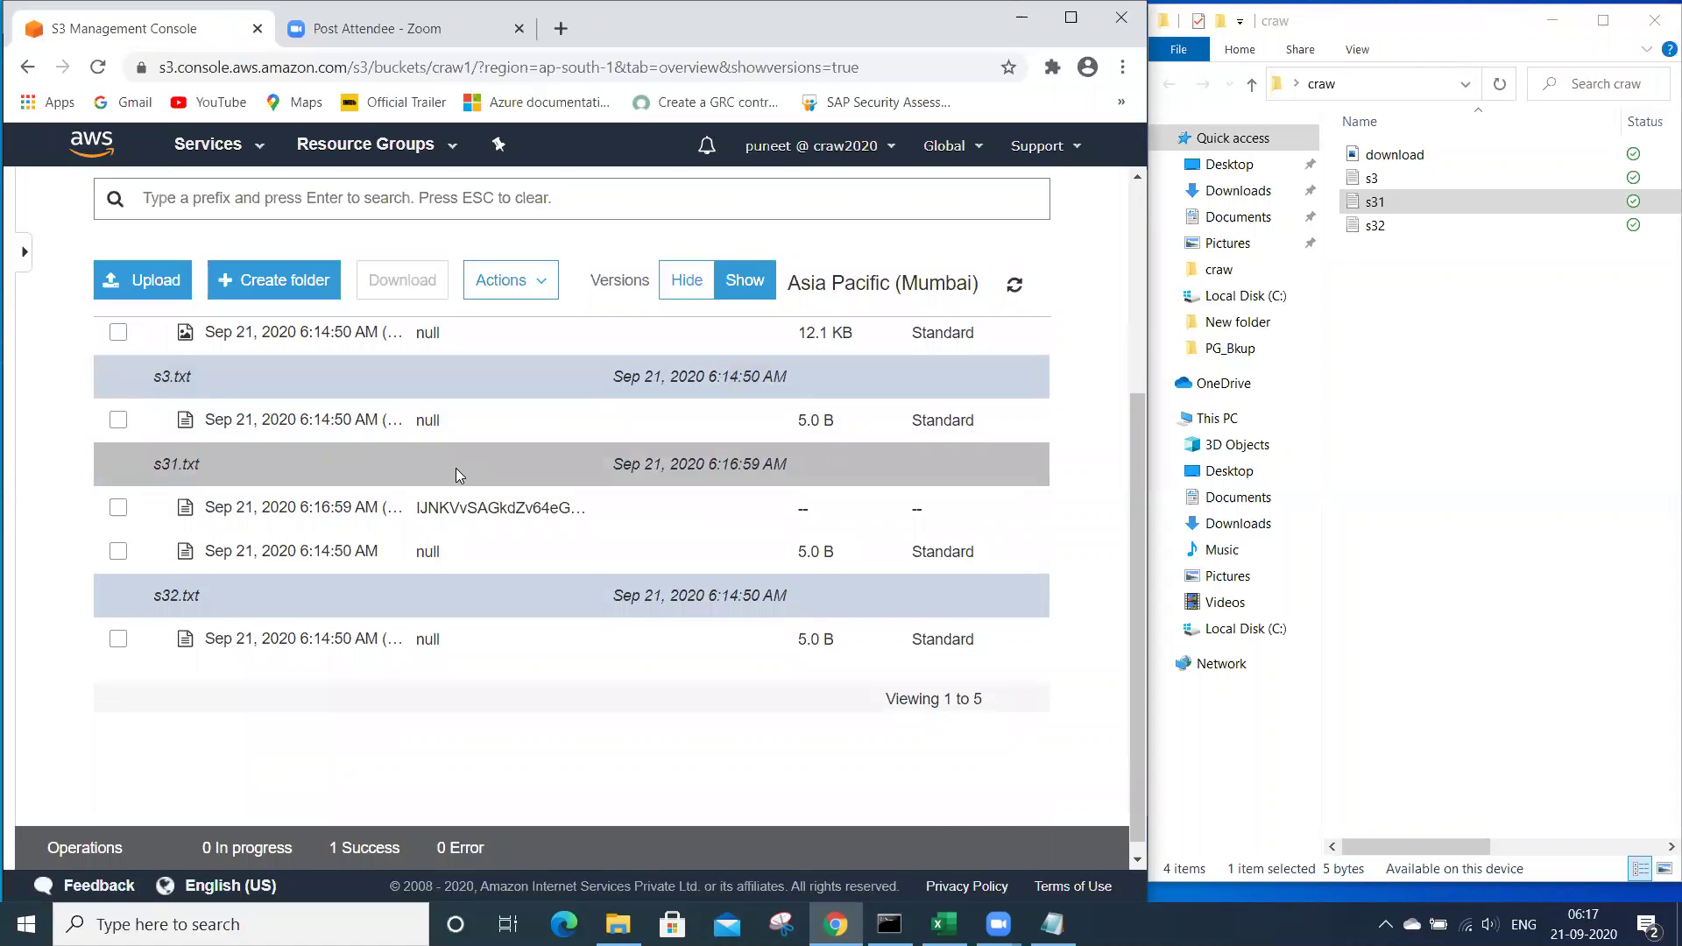
scroll(455, 473, up, 1)
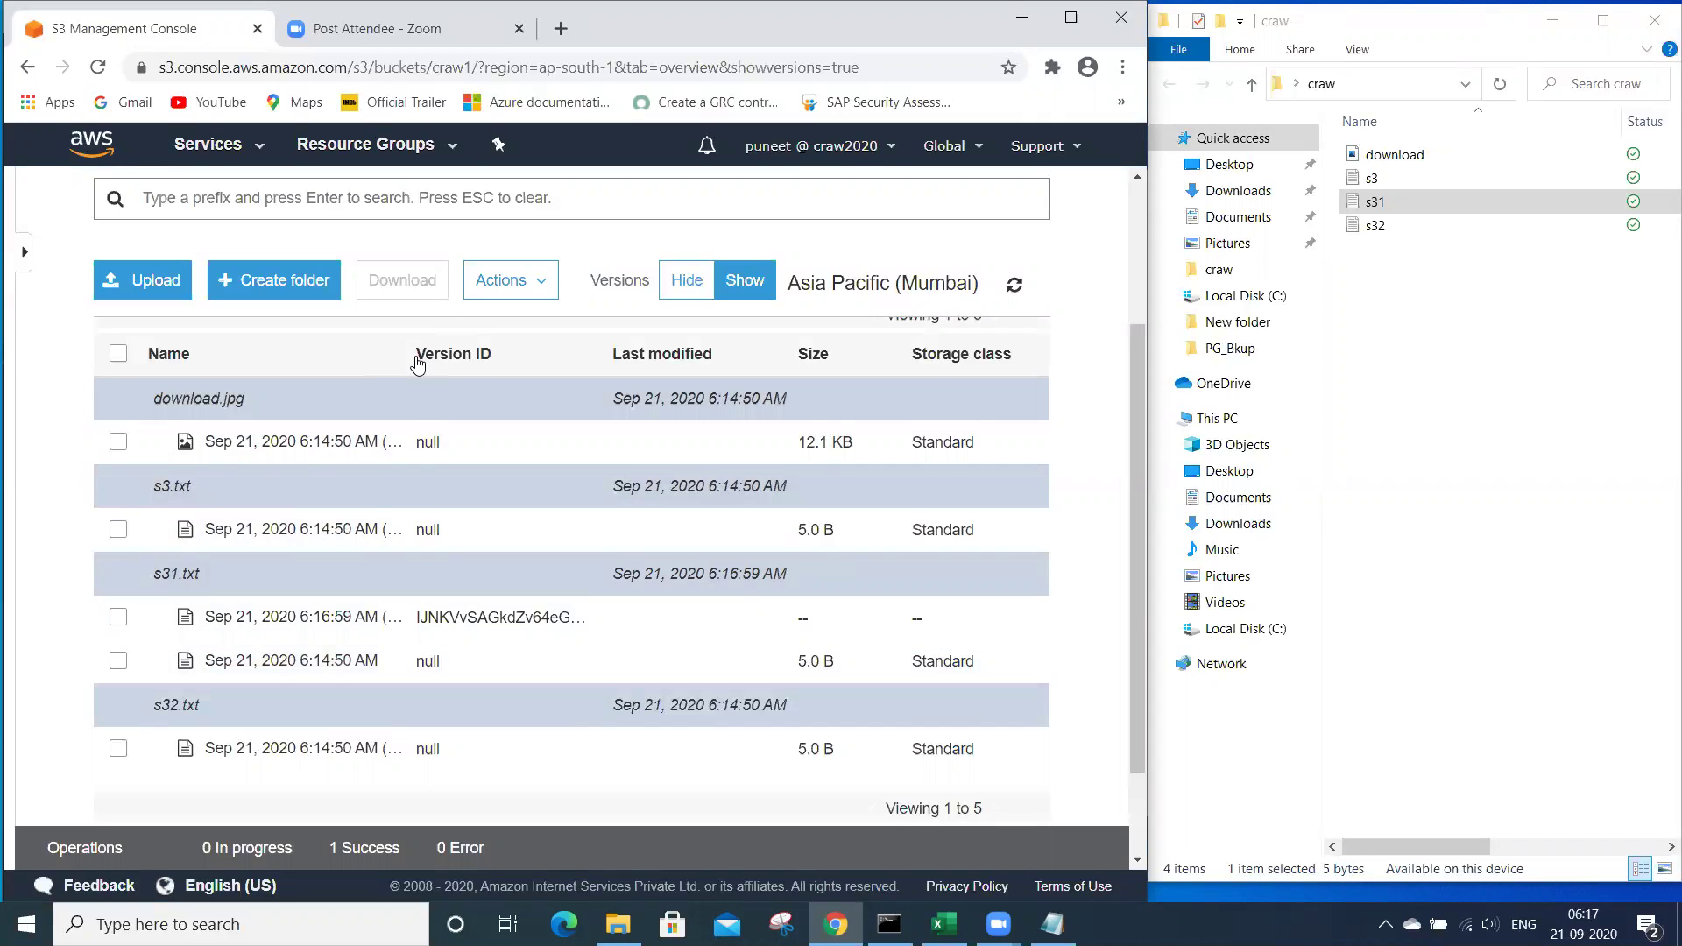
scroll(425, 368, up, 1)
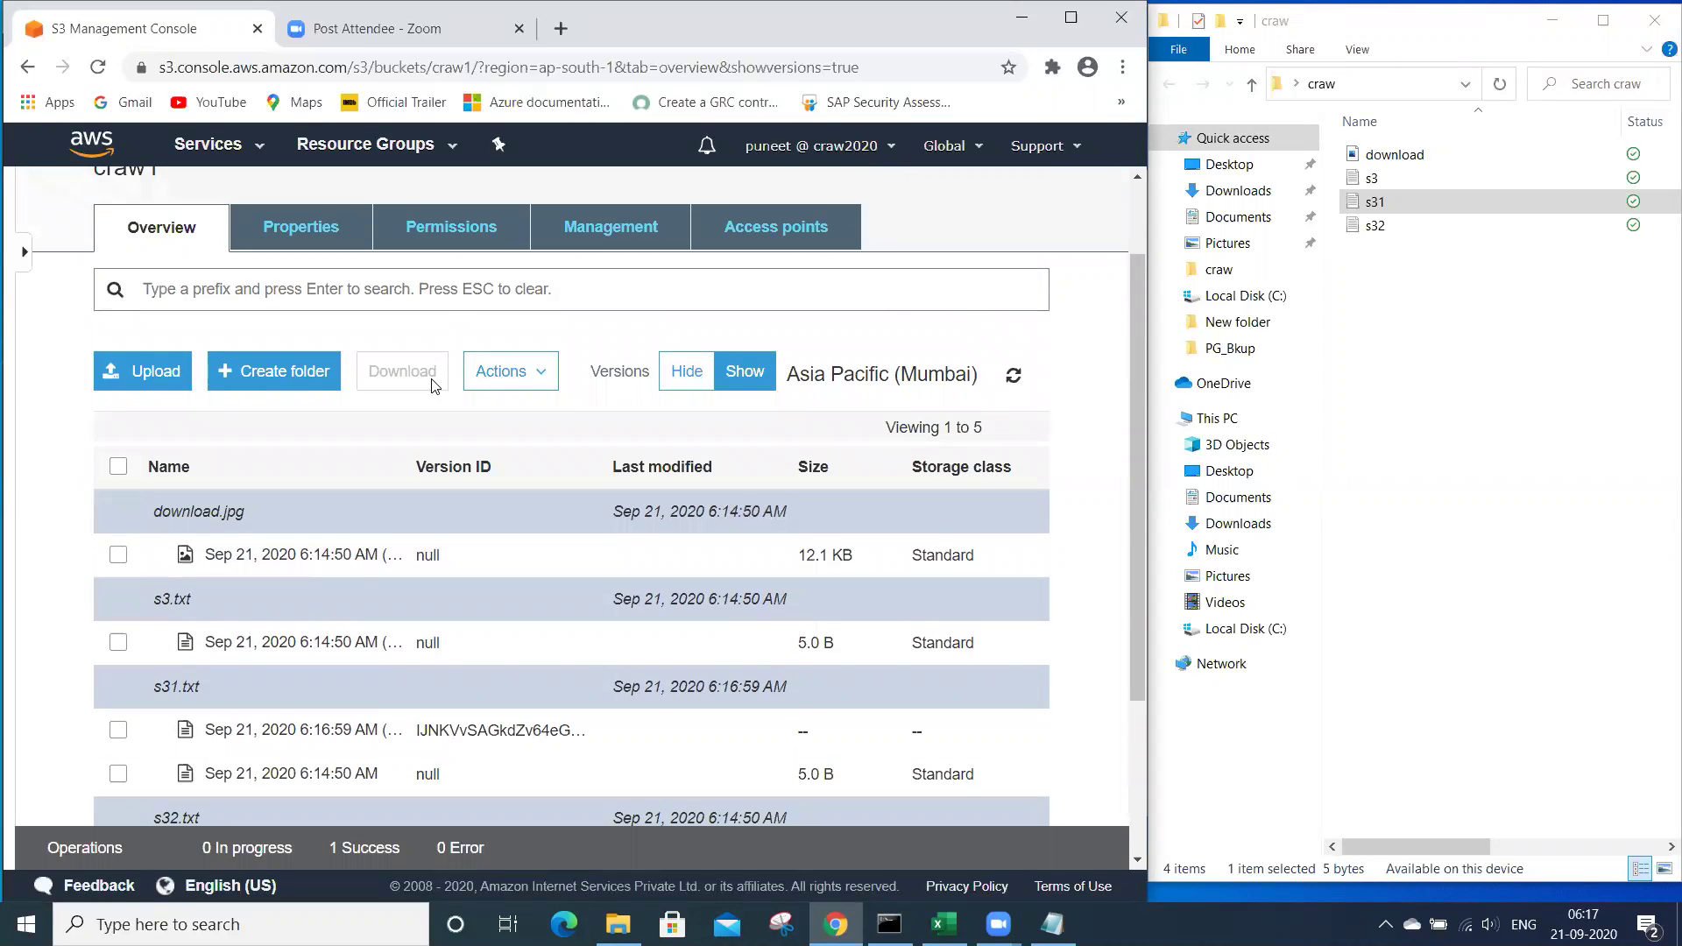
scroll(430, 394, down, 1)
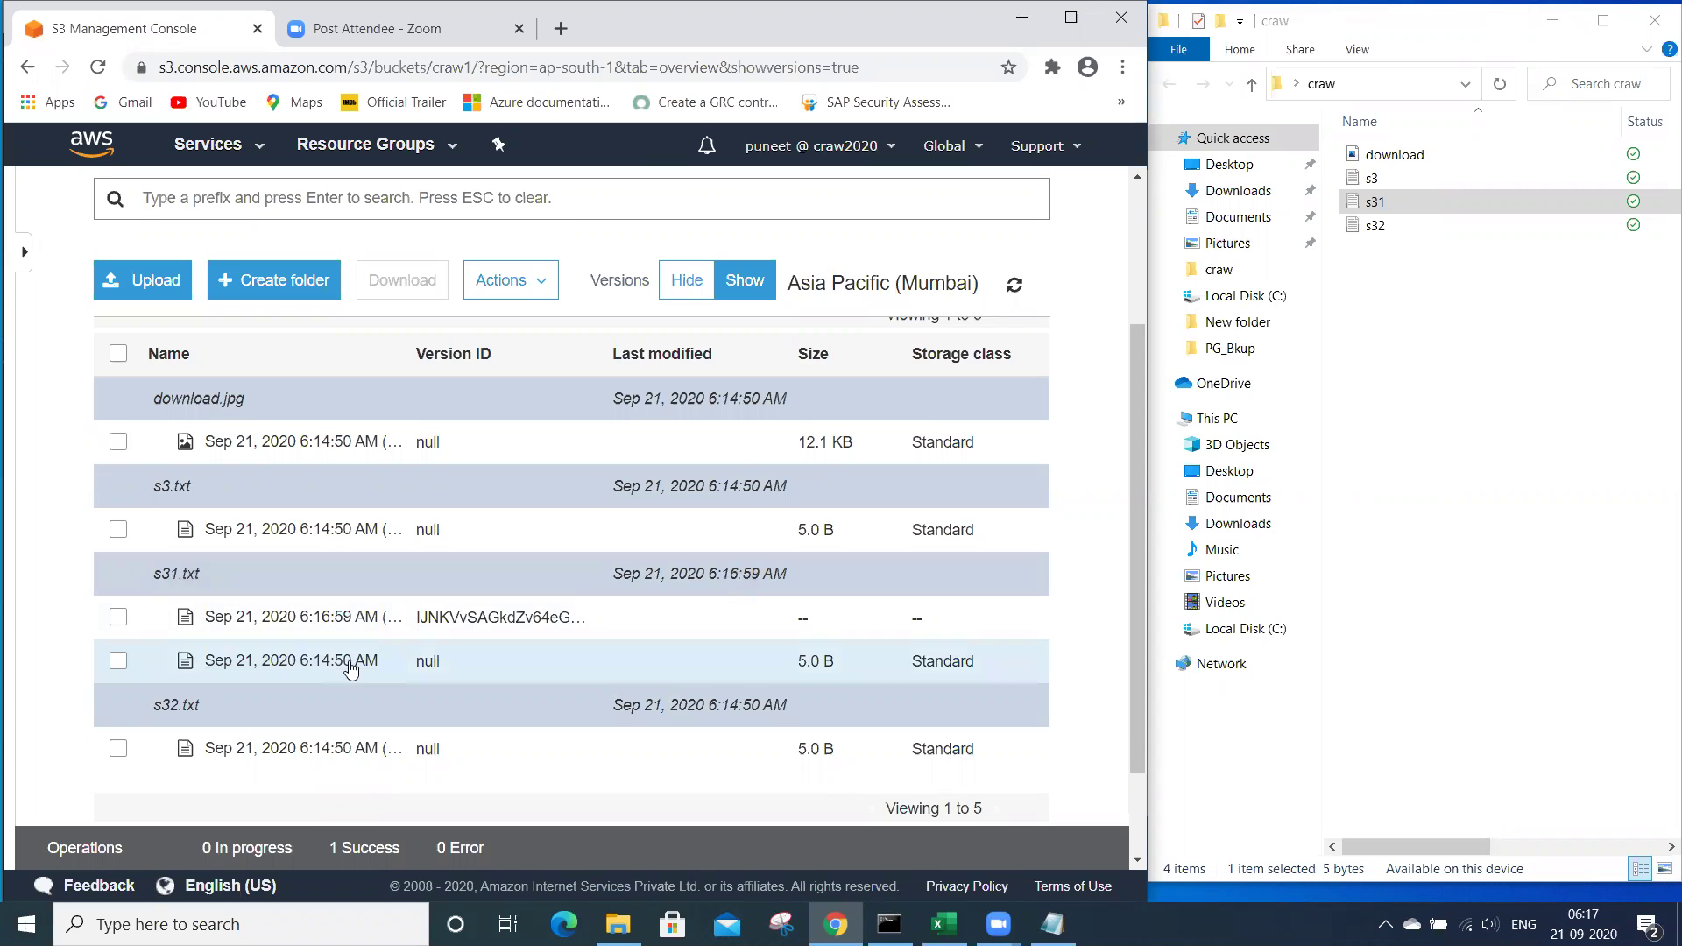
- Review the overview, properties and permissions of the s31.txt version dated Sep 21, 2020 6:14:50 AM, and close its details
click(130, 662)
click(291, 660)
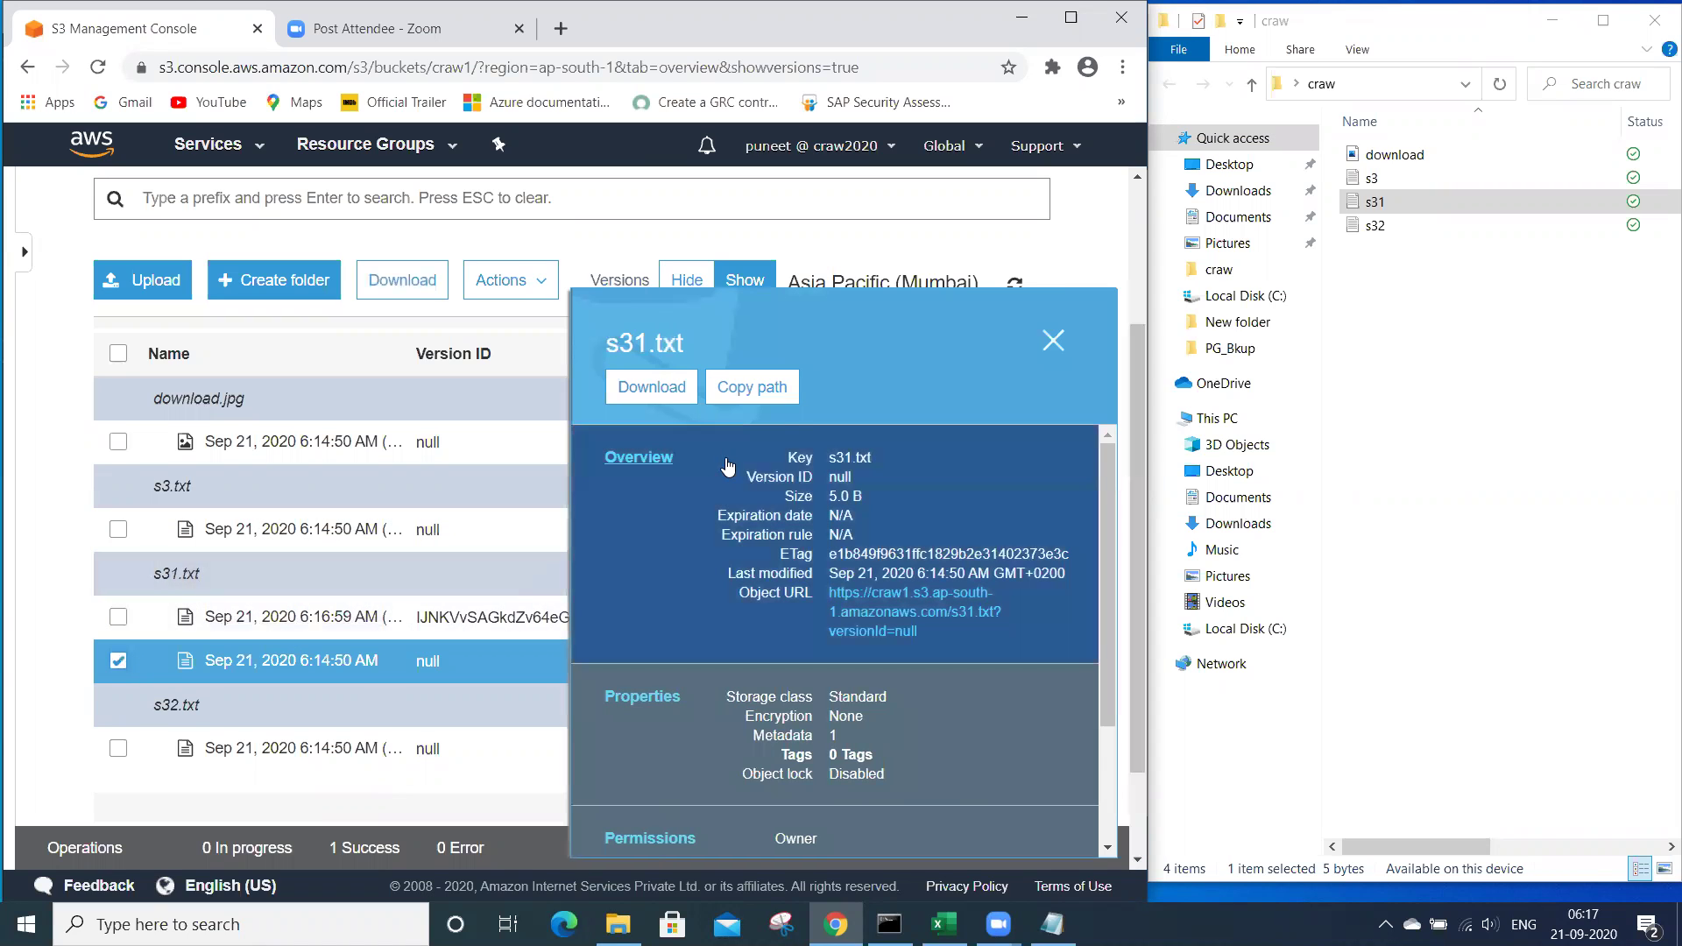
scroll(745, 473, down, 1)
scroll(744, 481, down, 1)
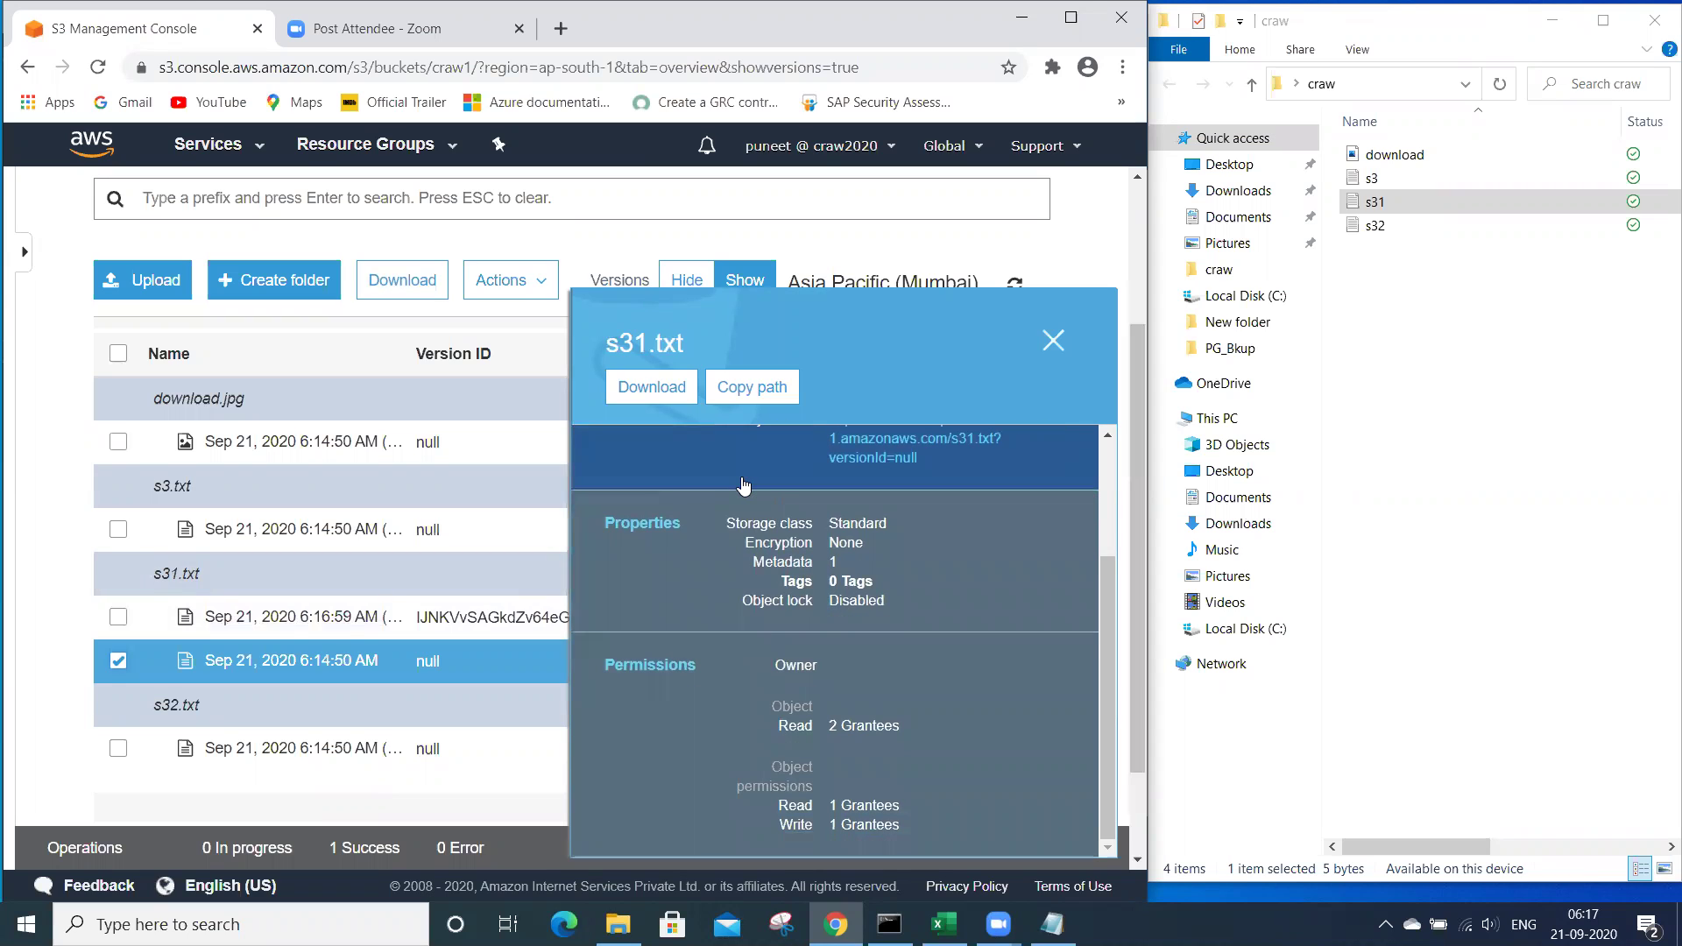
scroll(743, 484, up, 2)
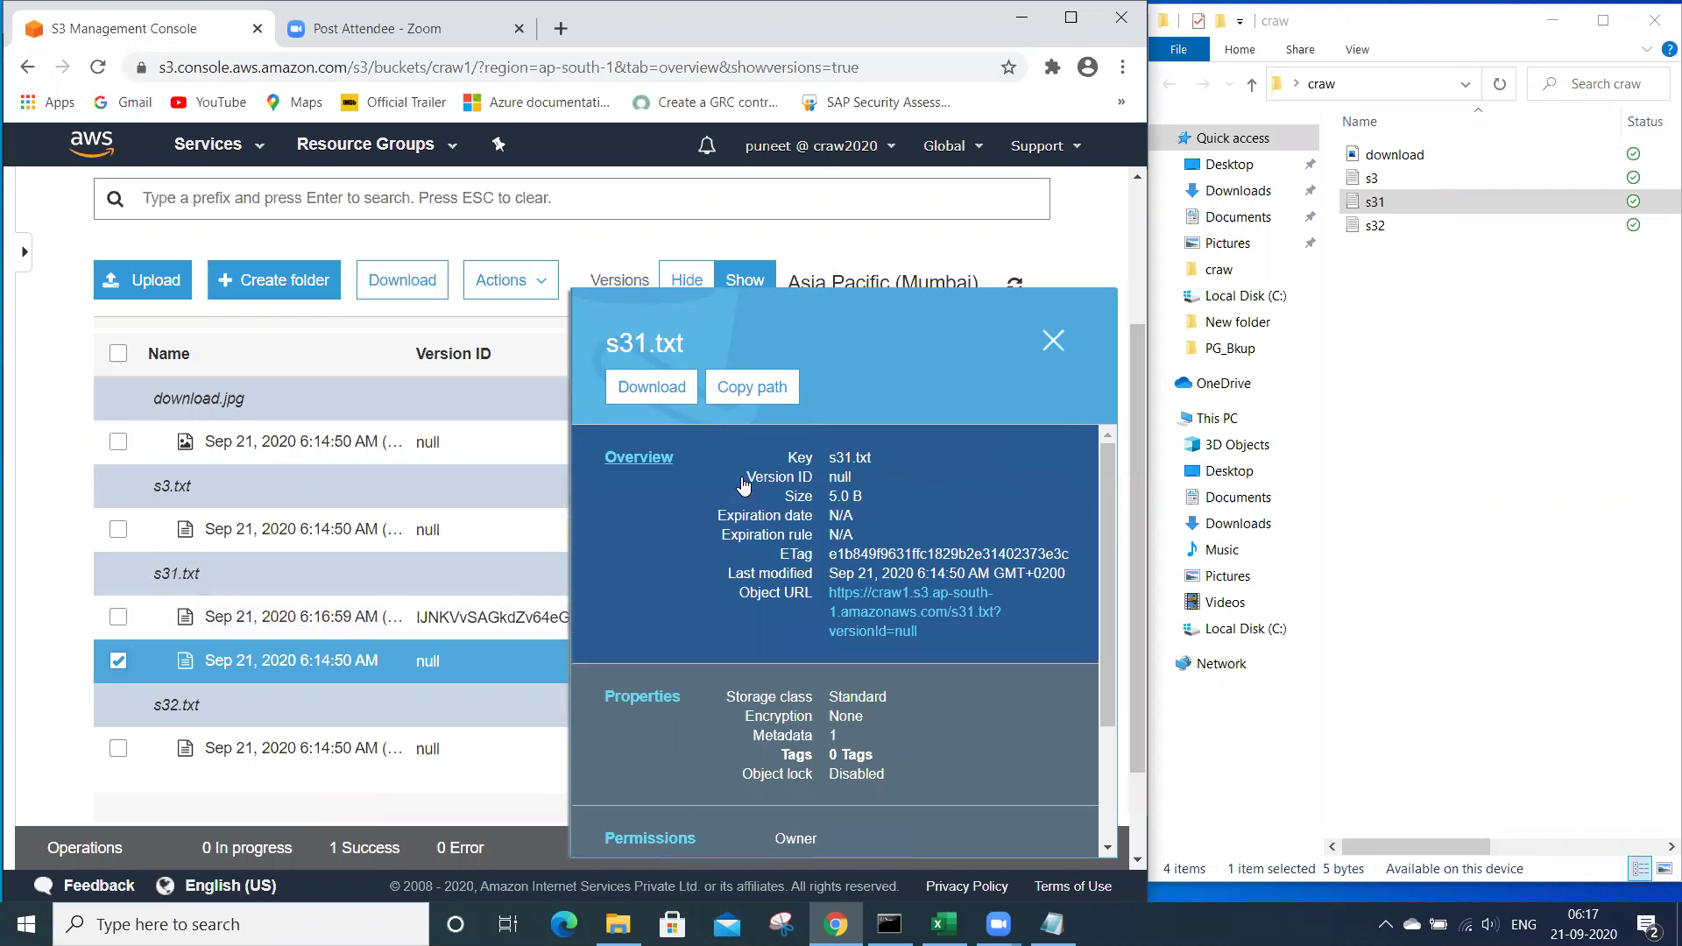
click(1054, 342)
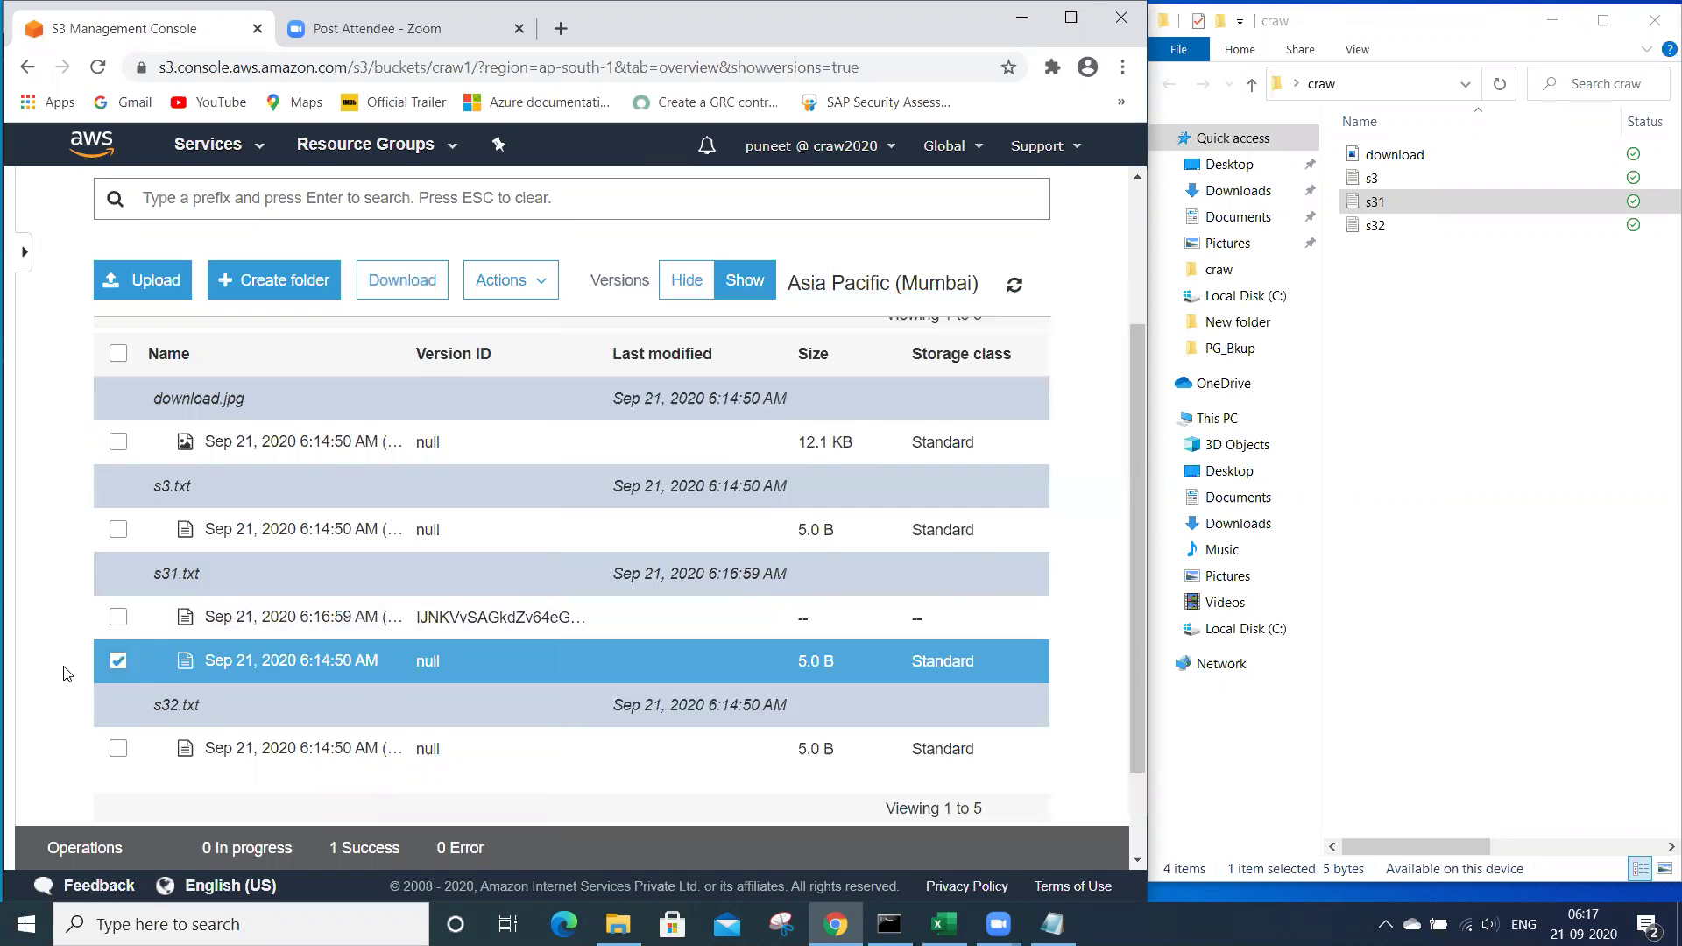
- Select only the s31.txt version dated Sep 21, 2020 6:16:59 AM, view its details and close them
click(118, 662)
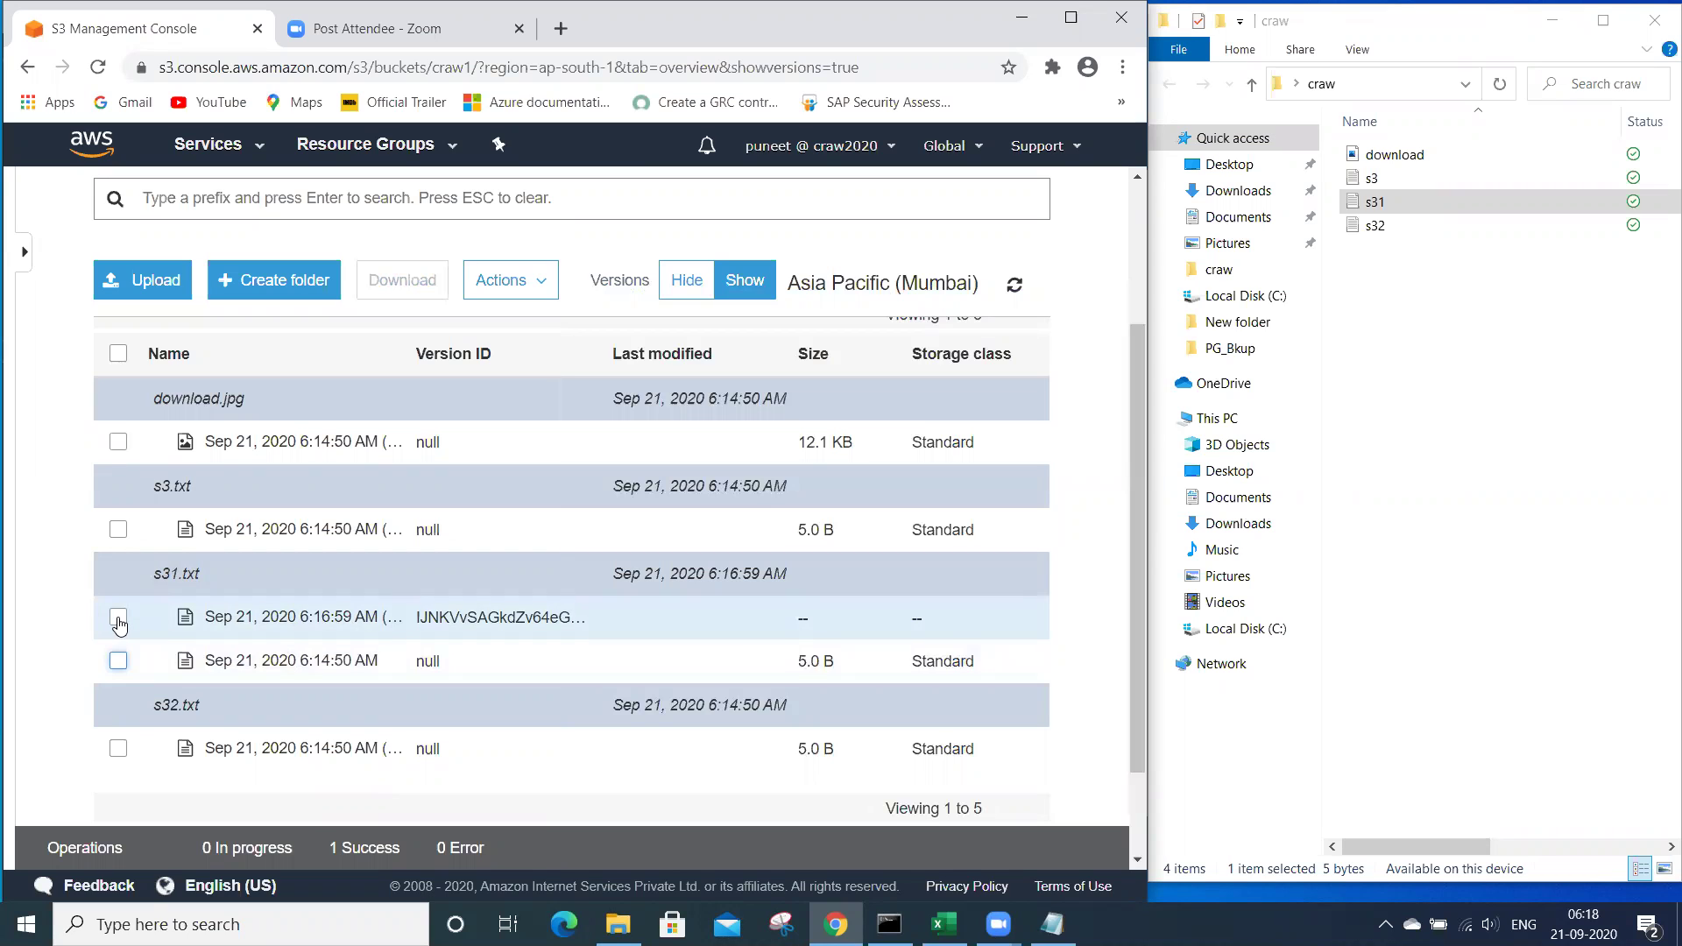
click(118, 617)
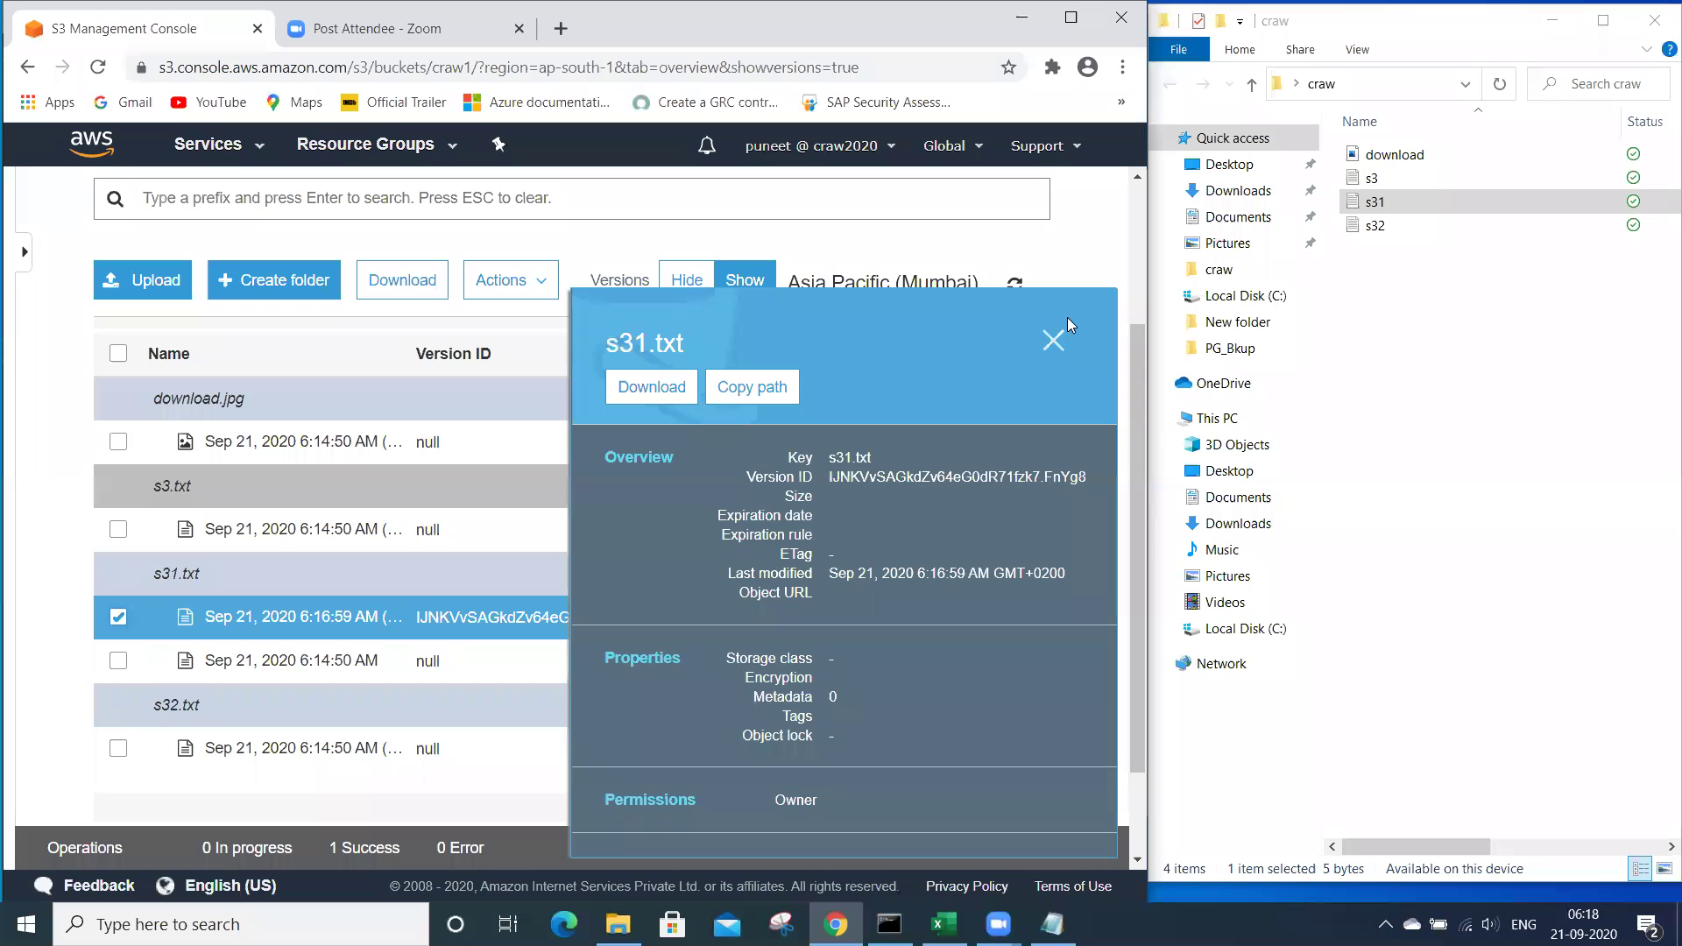
click(1052, 340)
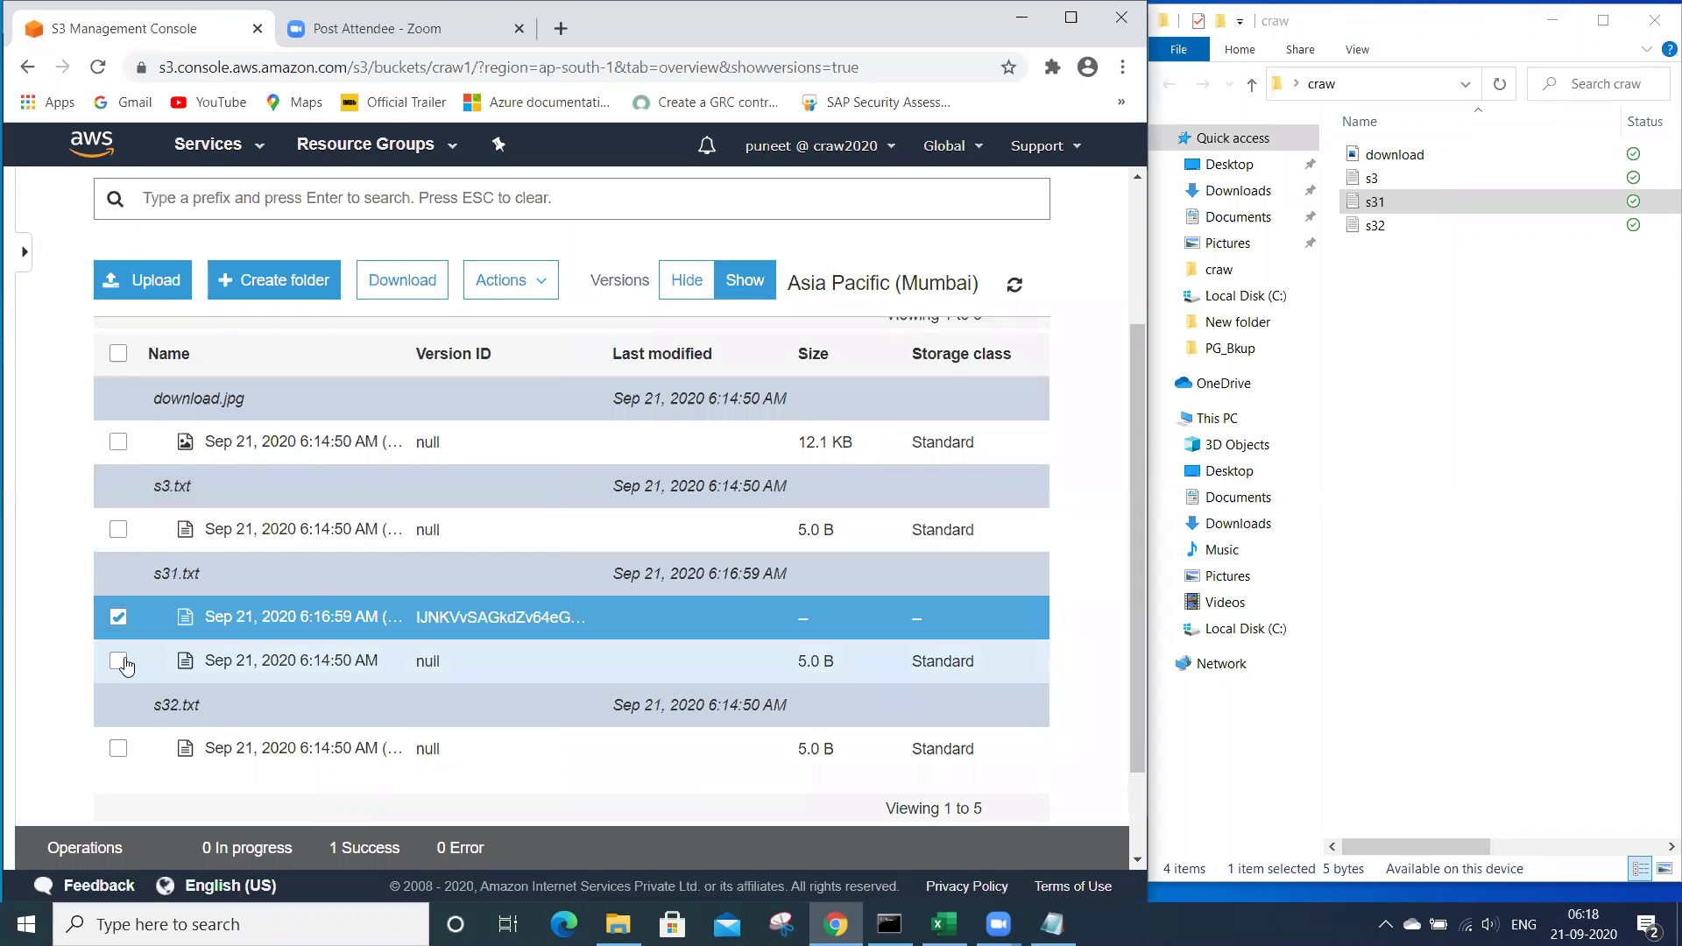
- Reselect the 6:14:50 AM version of s31.txt, review its details again and clear the selection
click(117, 617)
click(118, 661)
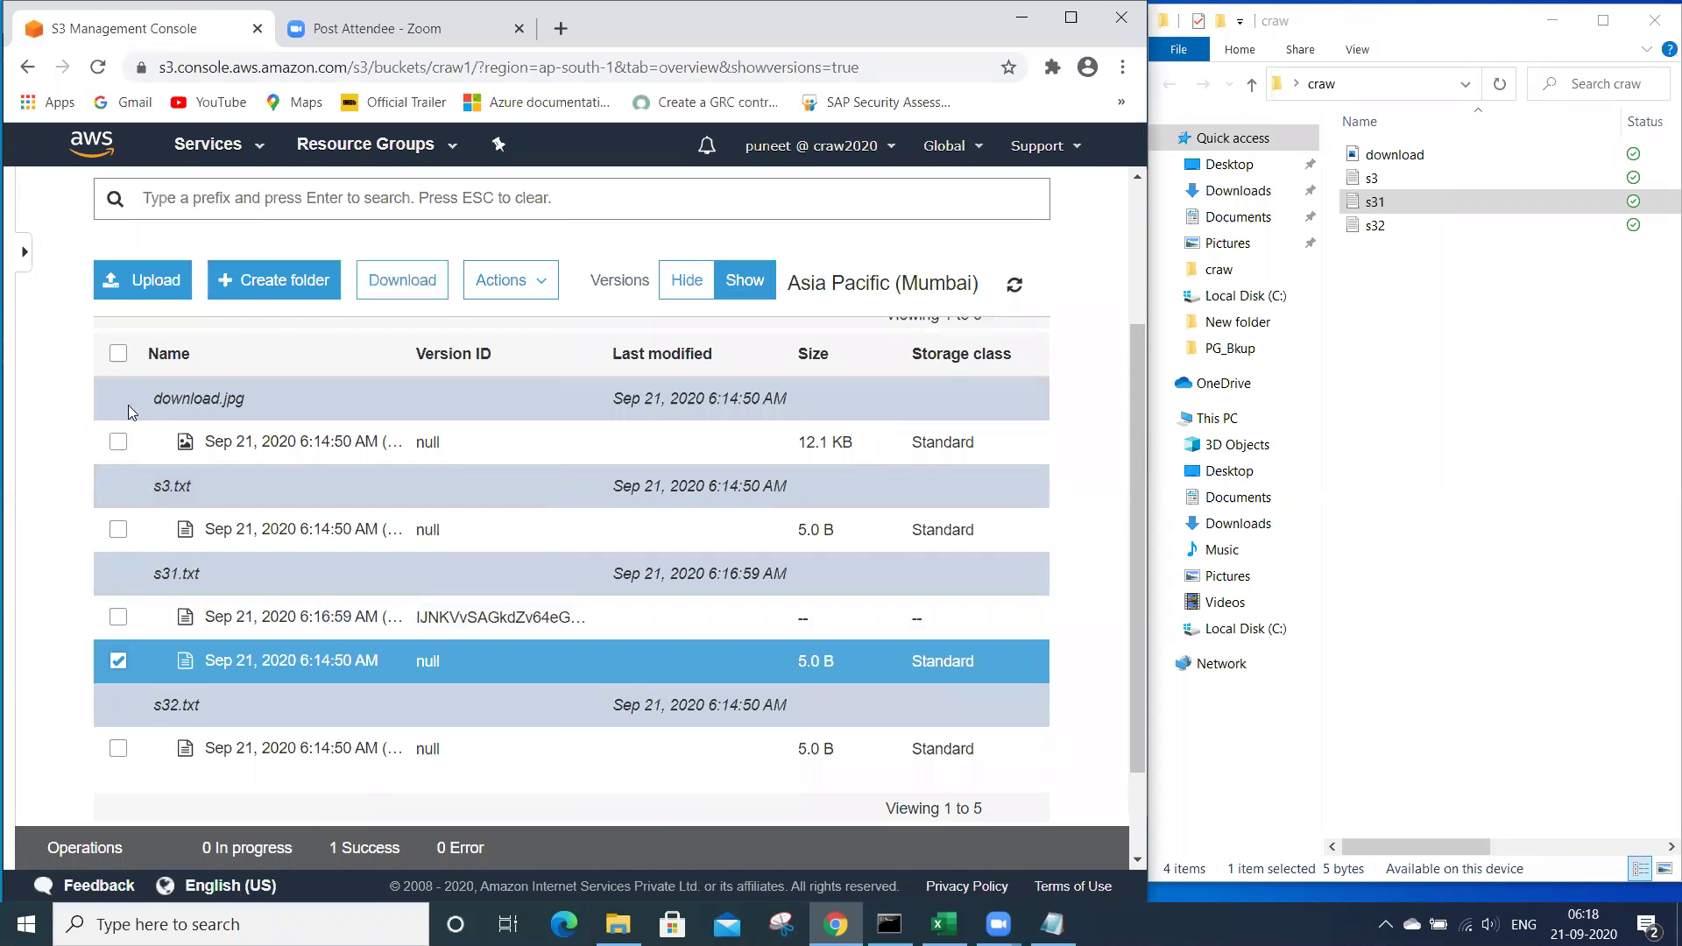
click(127, 281)
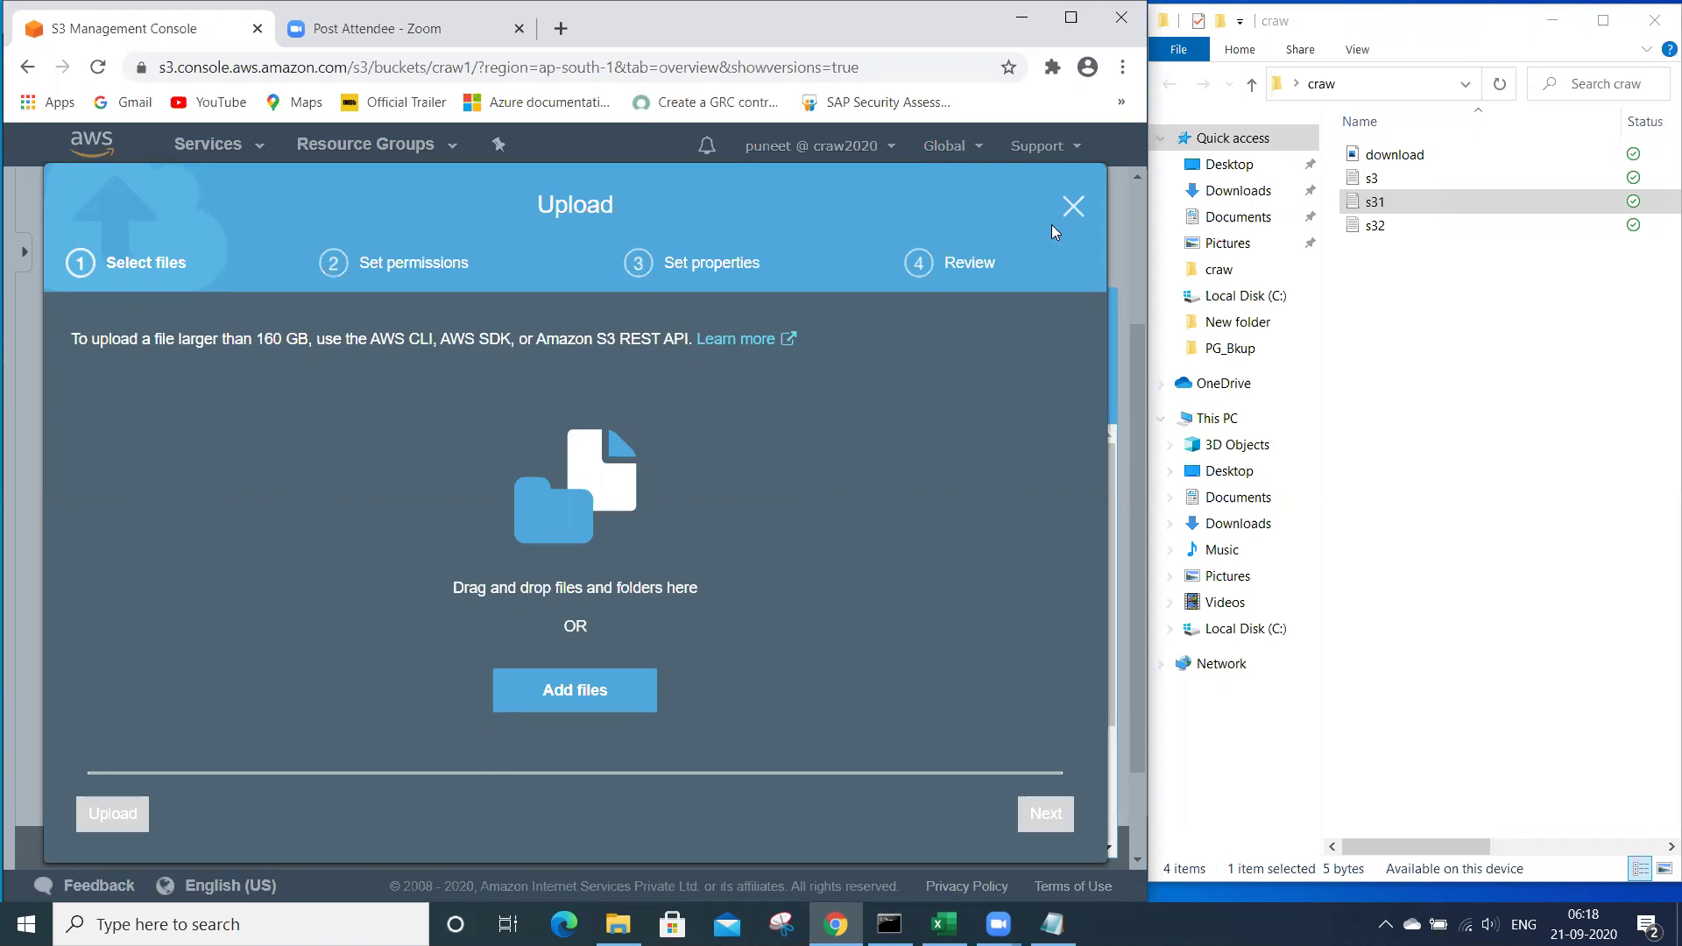
click(1074, 207)
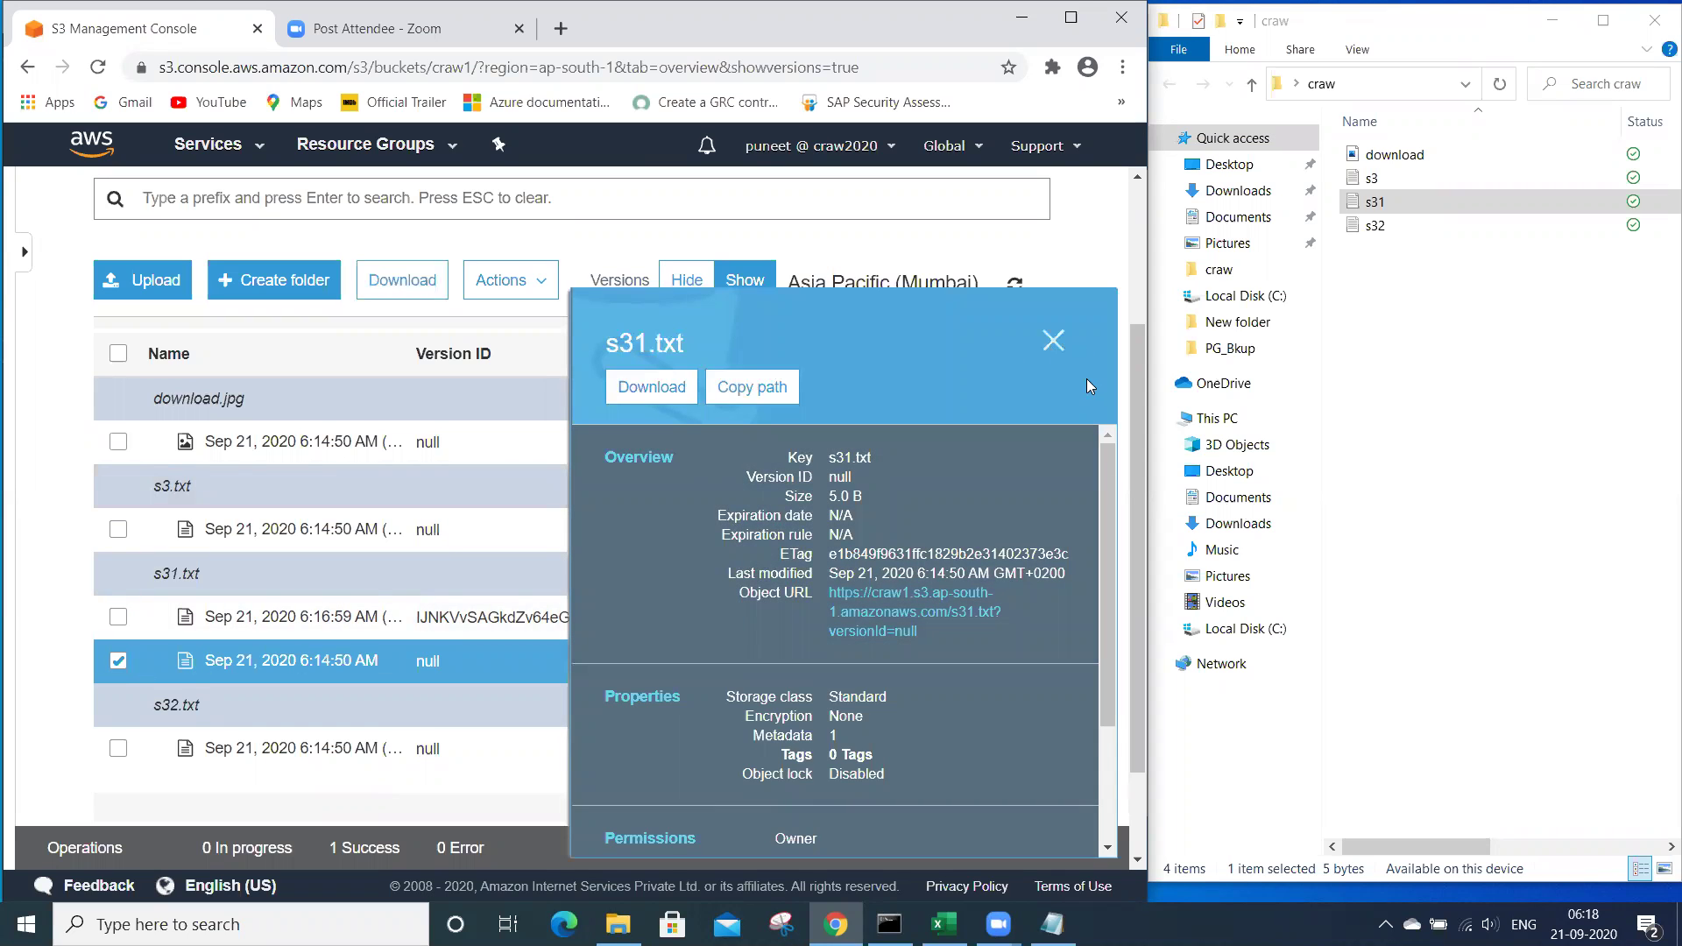
scroll(927, 536, down, 2)
scroll(916, 532, up, 2)
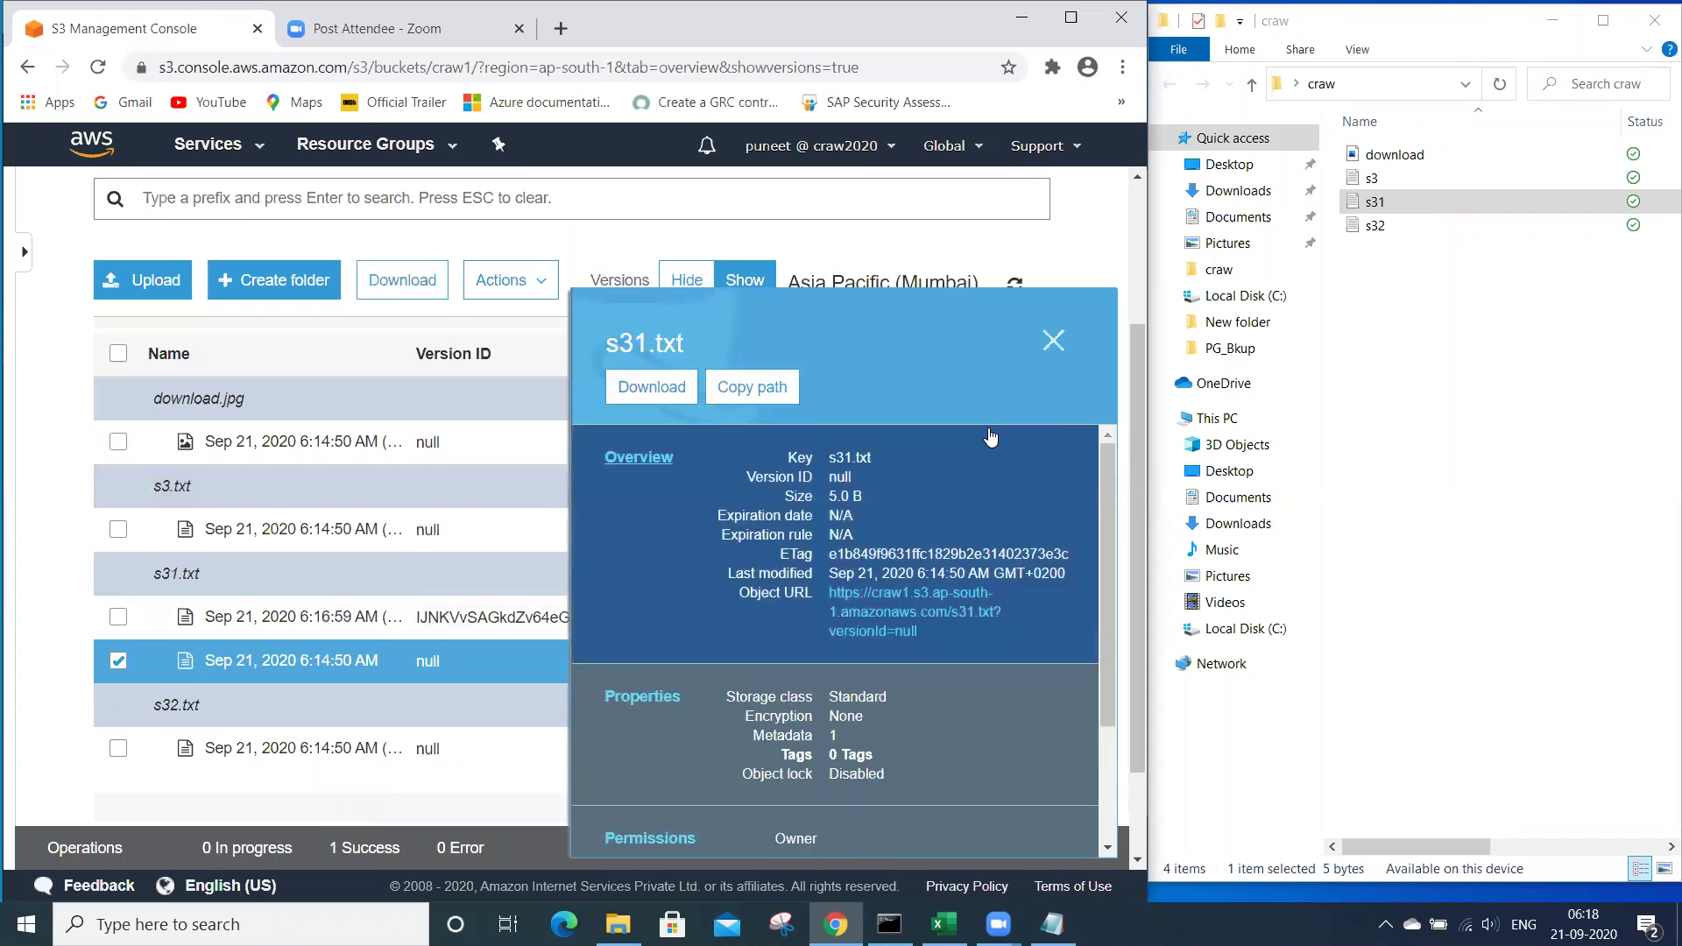
click(1053, 340)
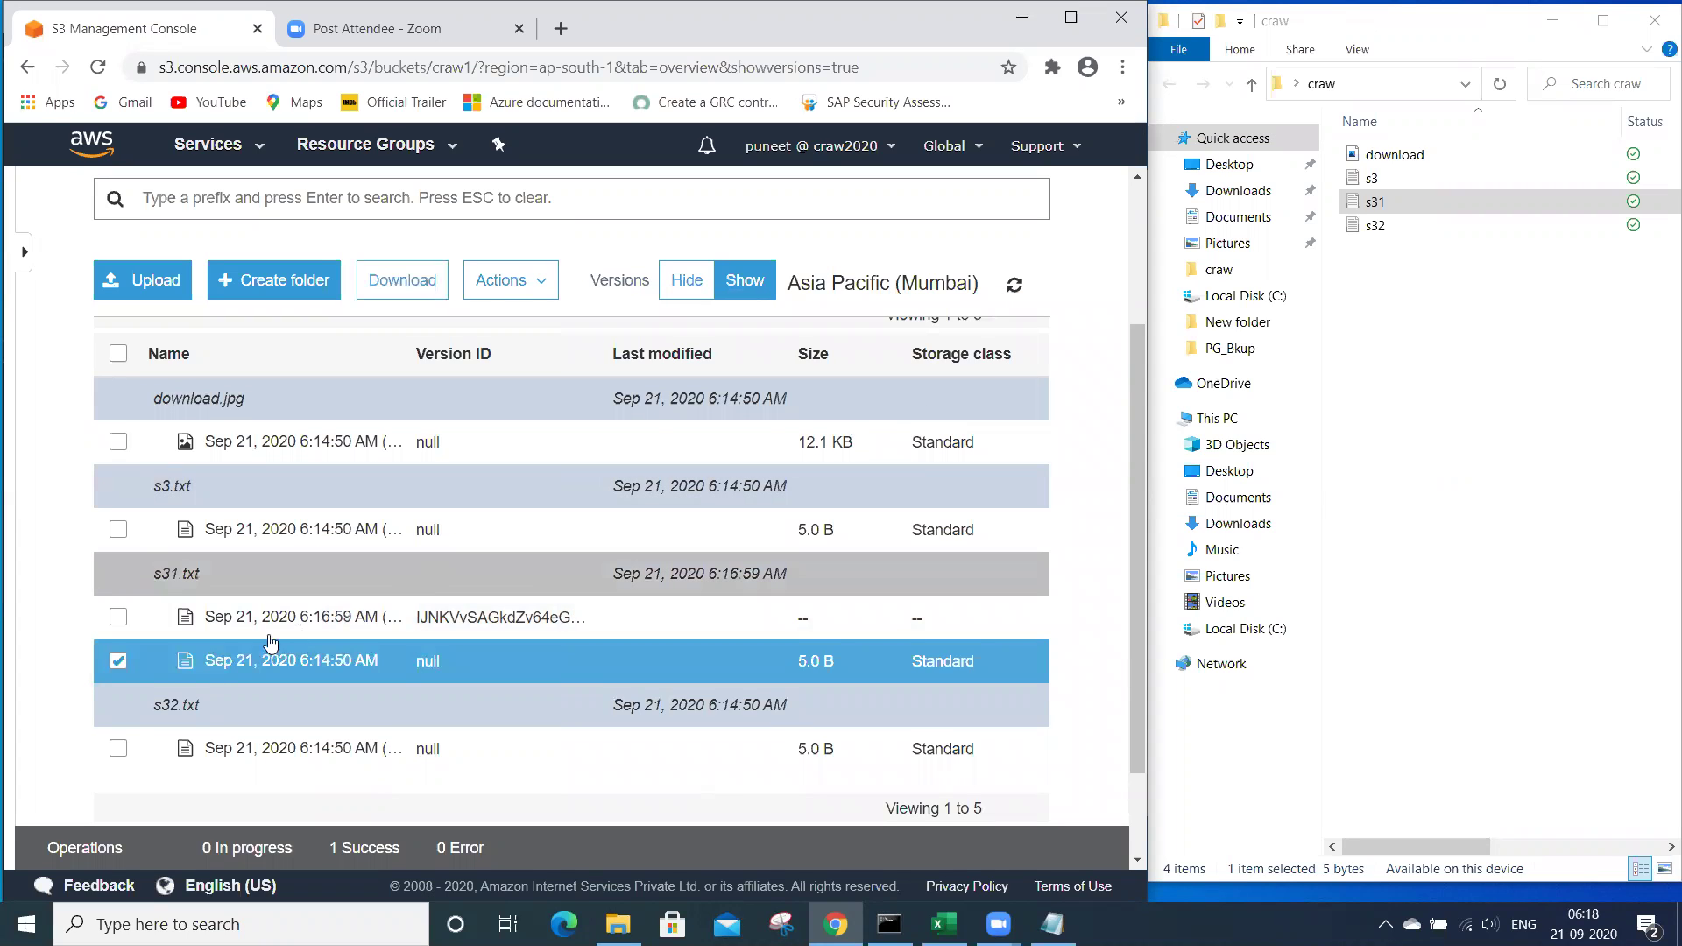
click(118, 664)
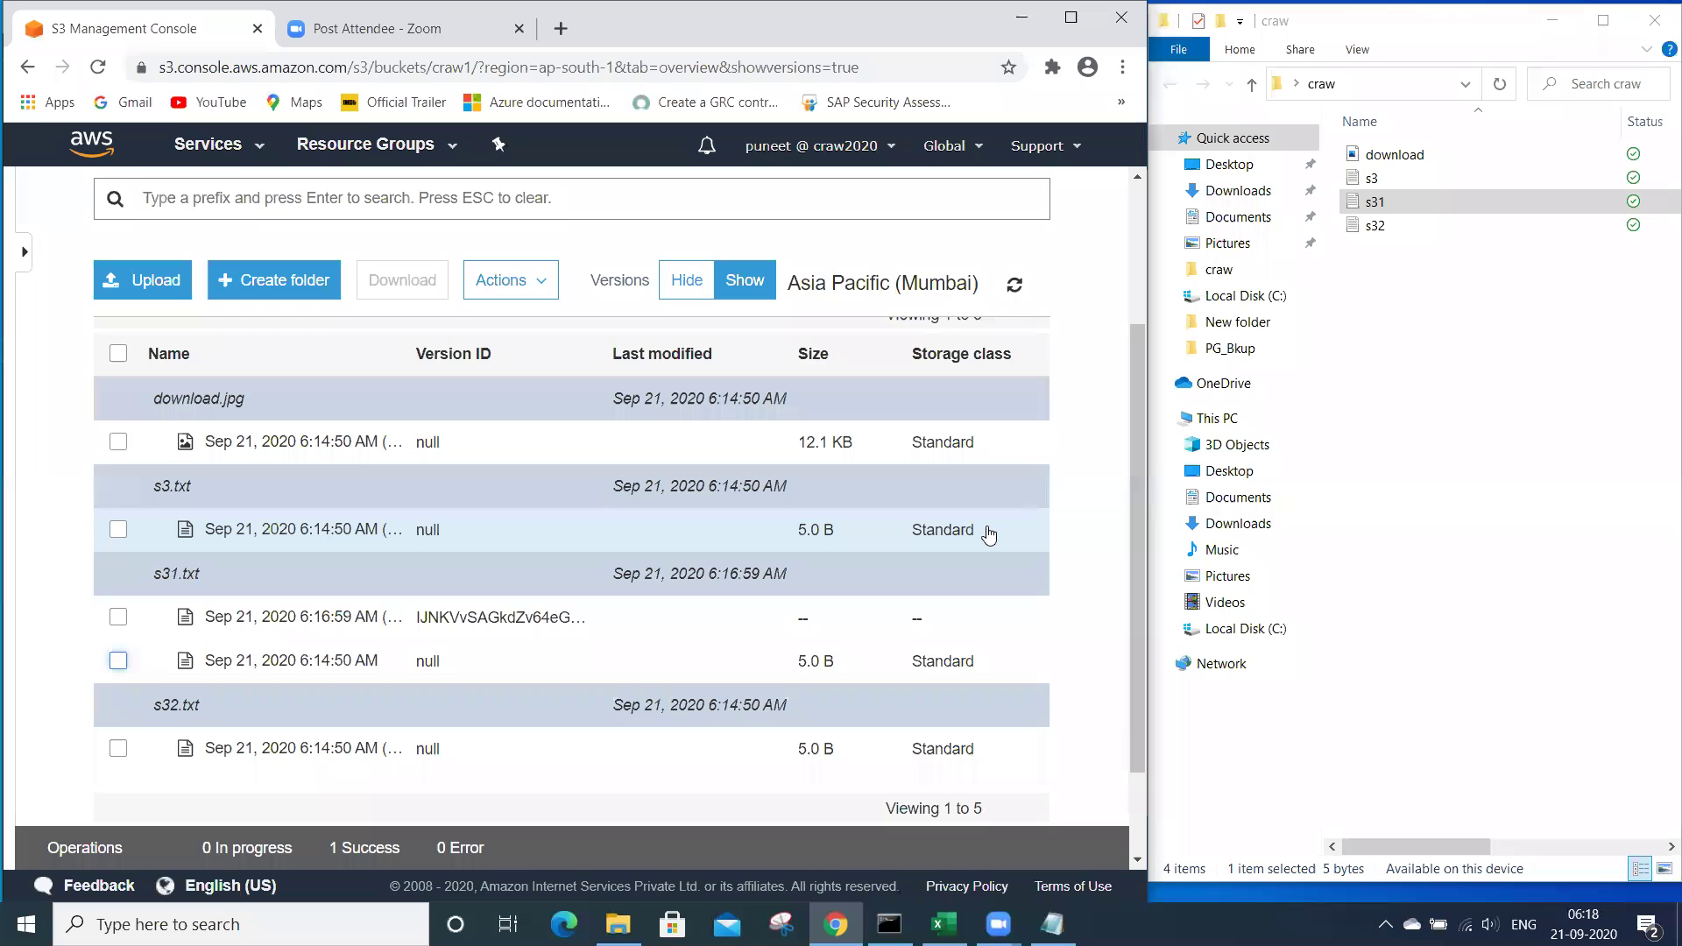
- Permanently delete the s31.txt version dated Sep 21, 2020 6:16:59 AM
scroll(986, 533, up, 1)
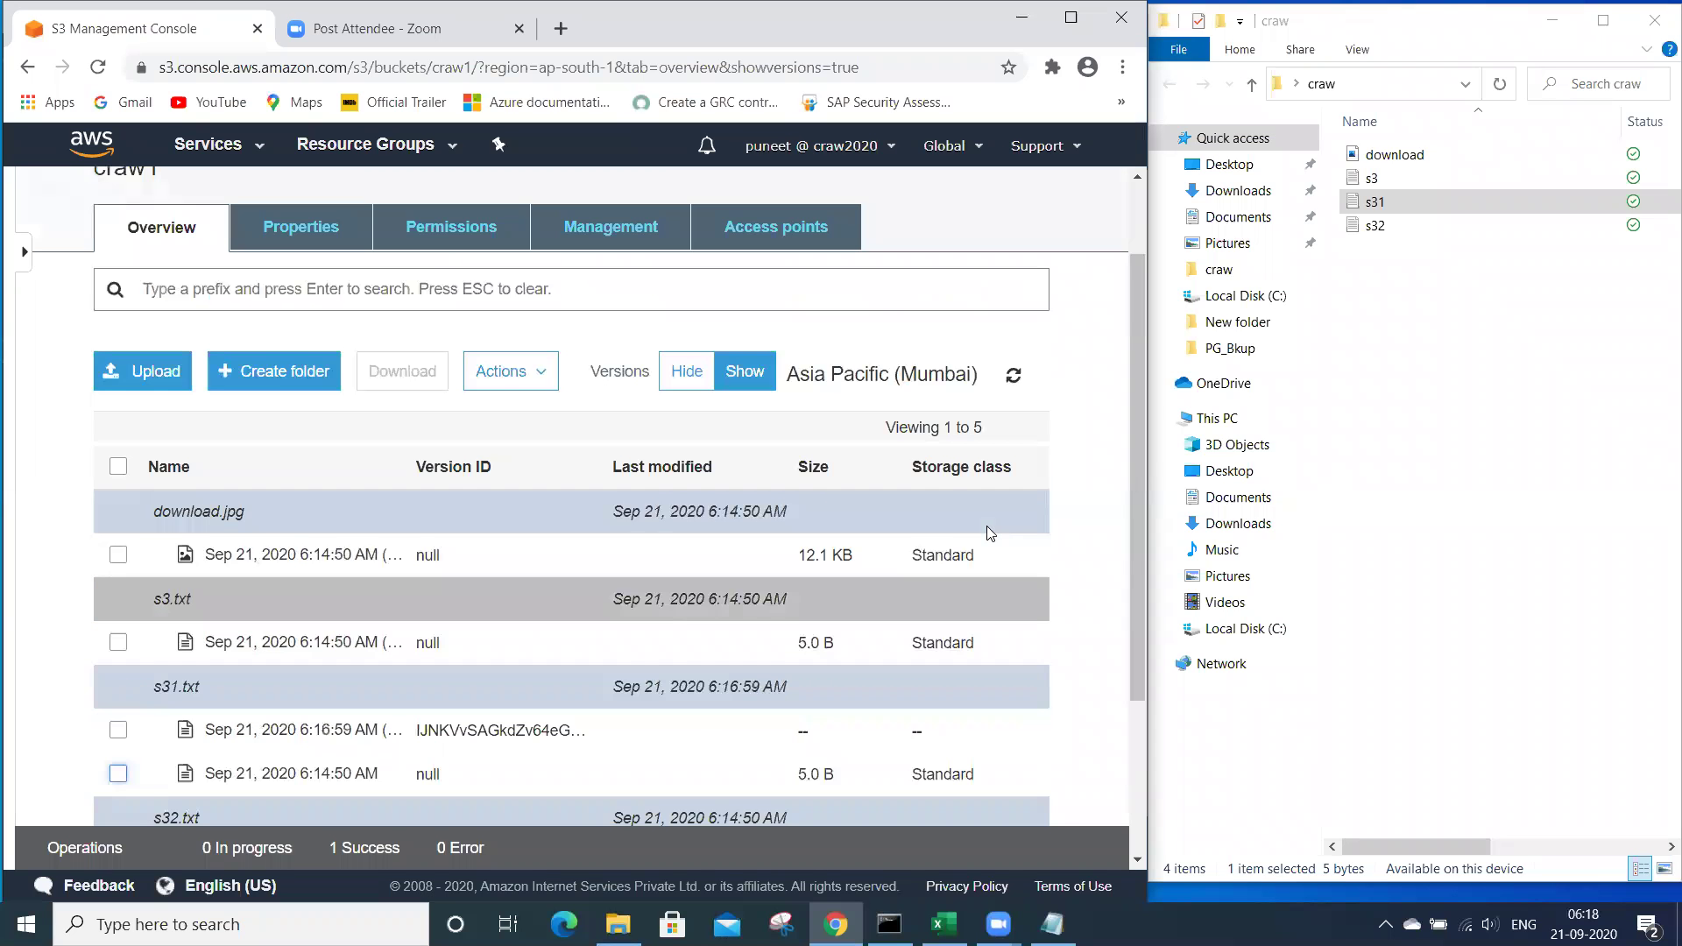
scroll(561, 539, down, 2)
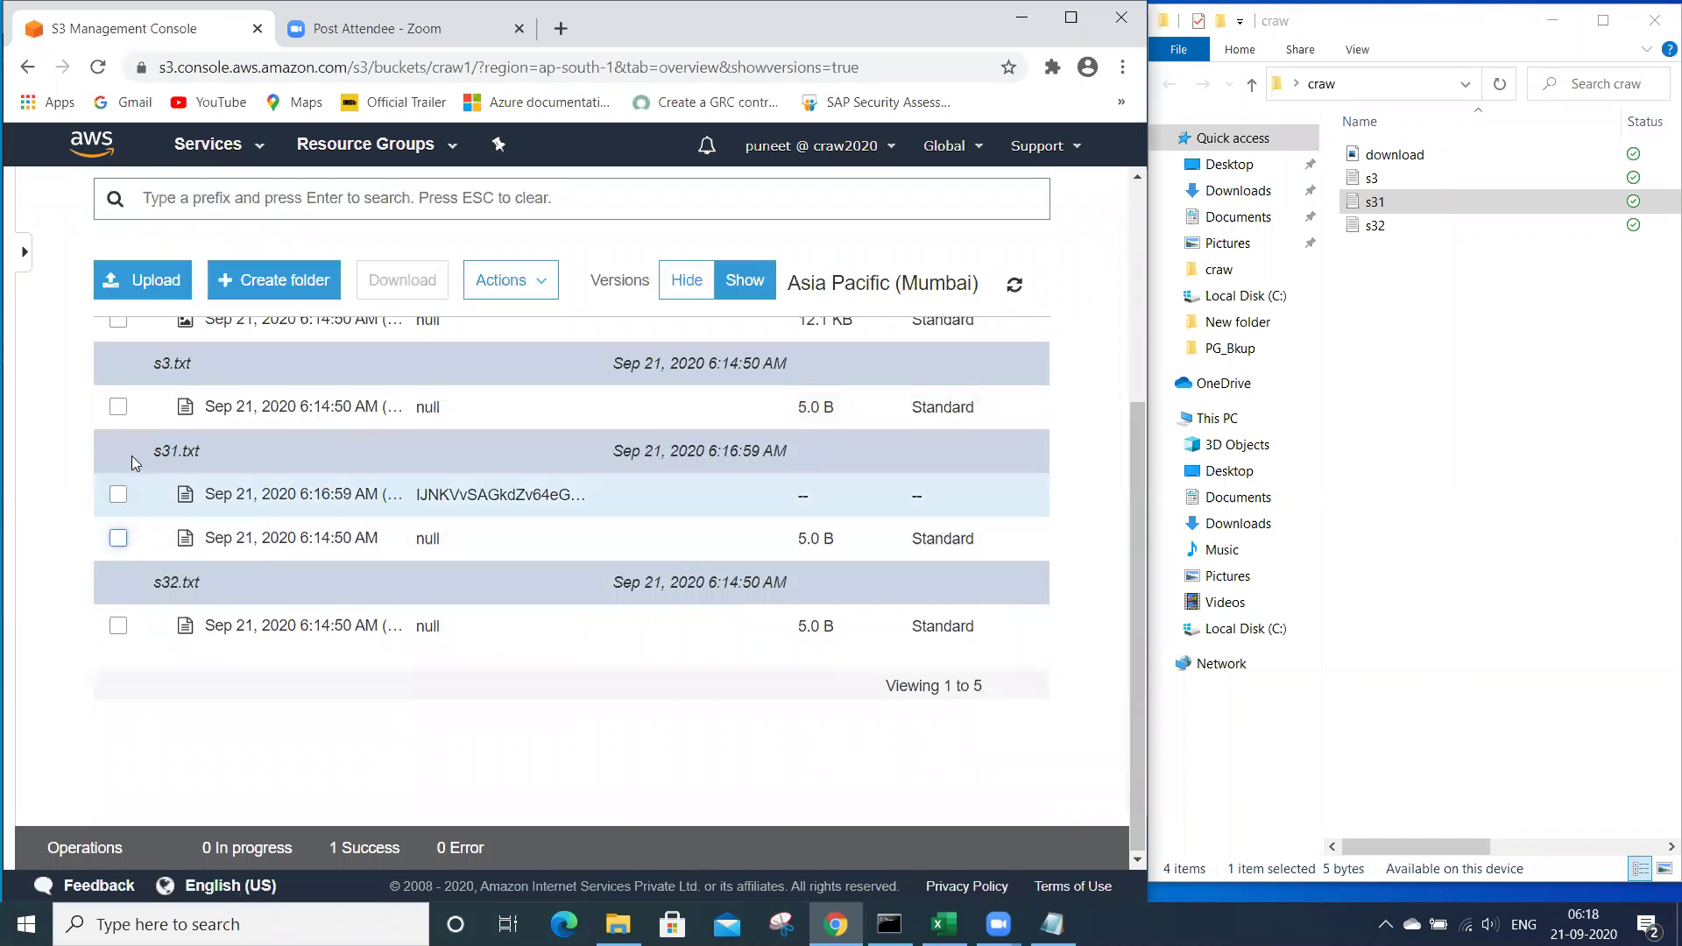
click(118, 494)
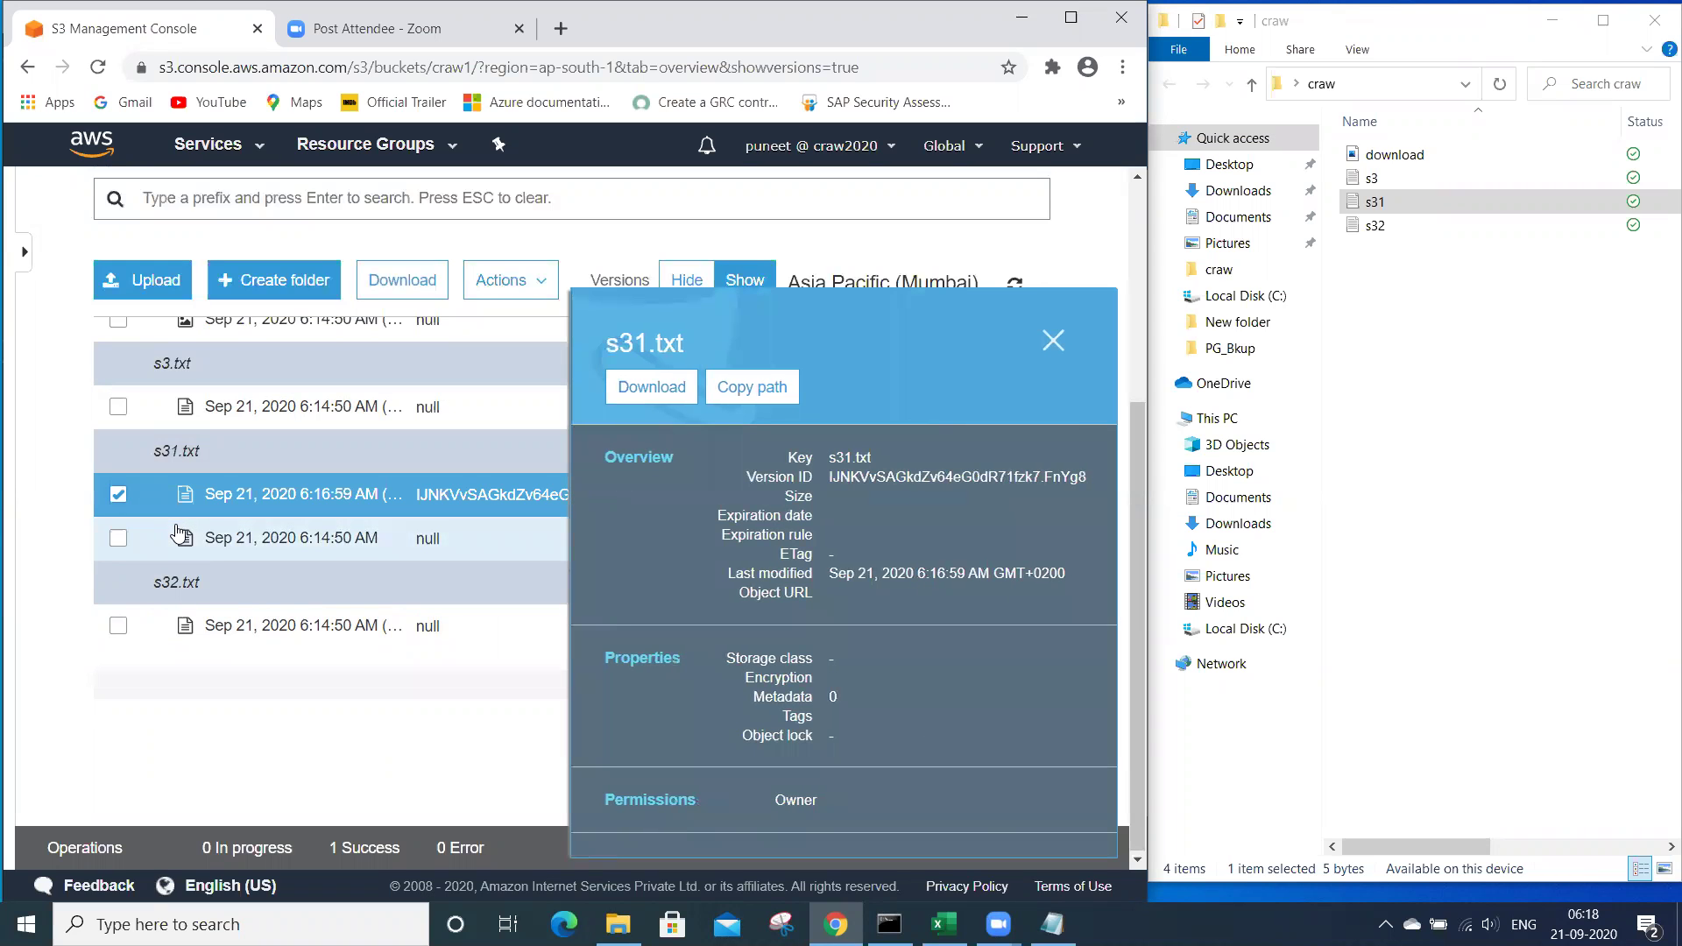
click(120, 496)
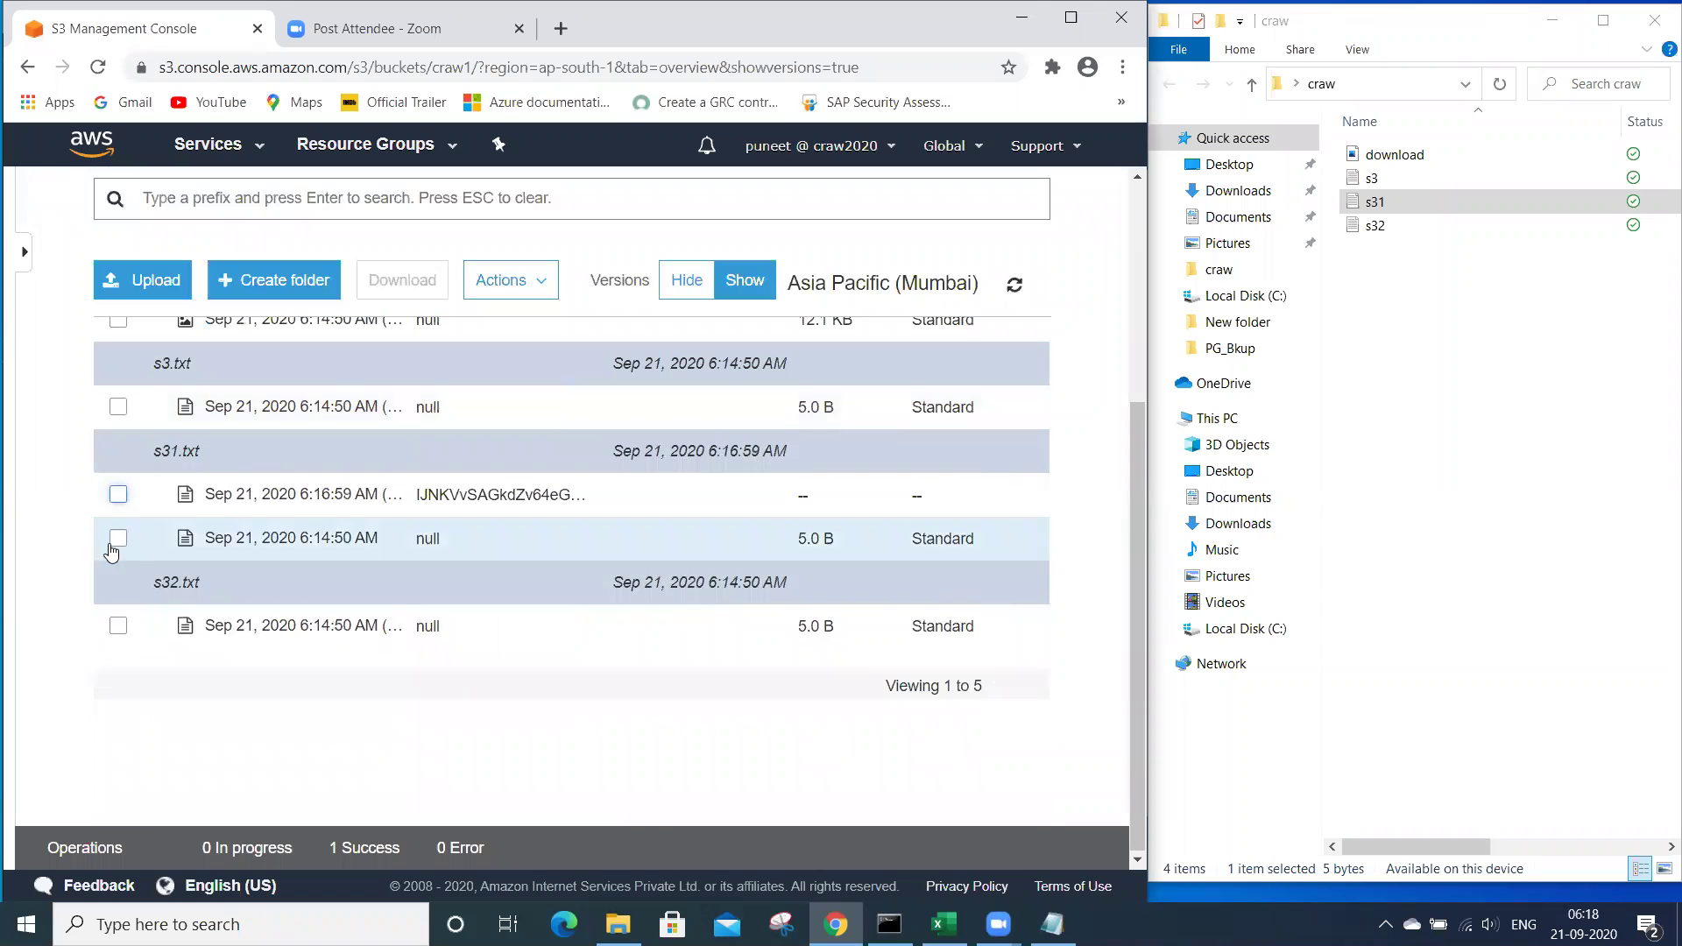
click(120, 496)
click(504, 281)
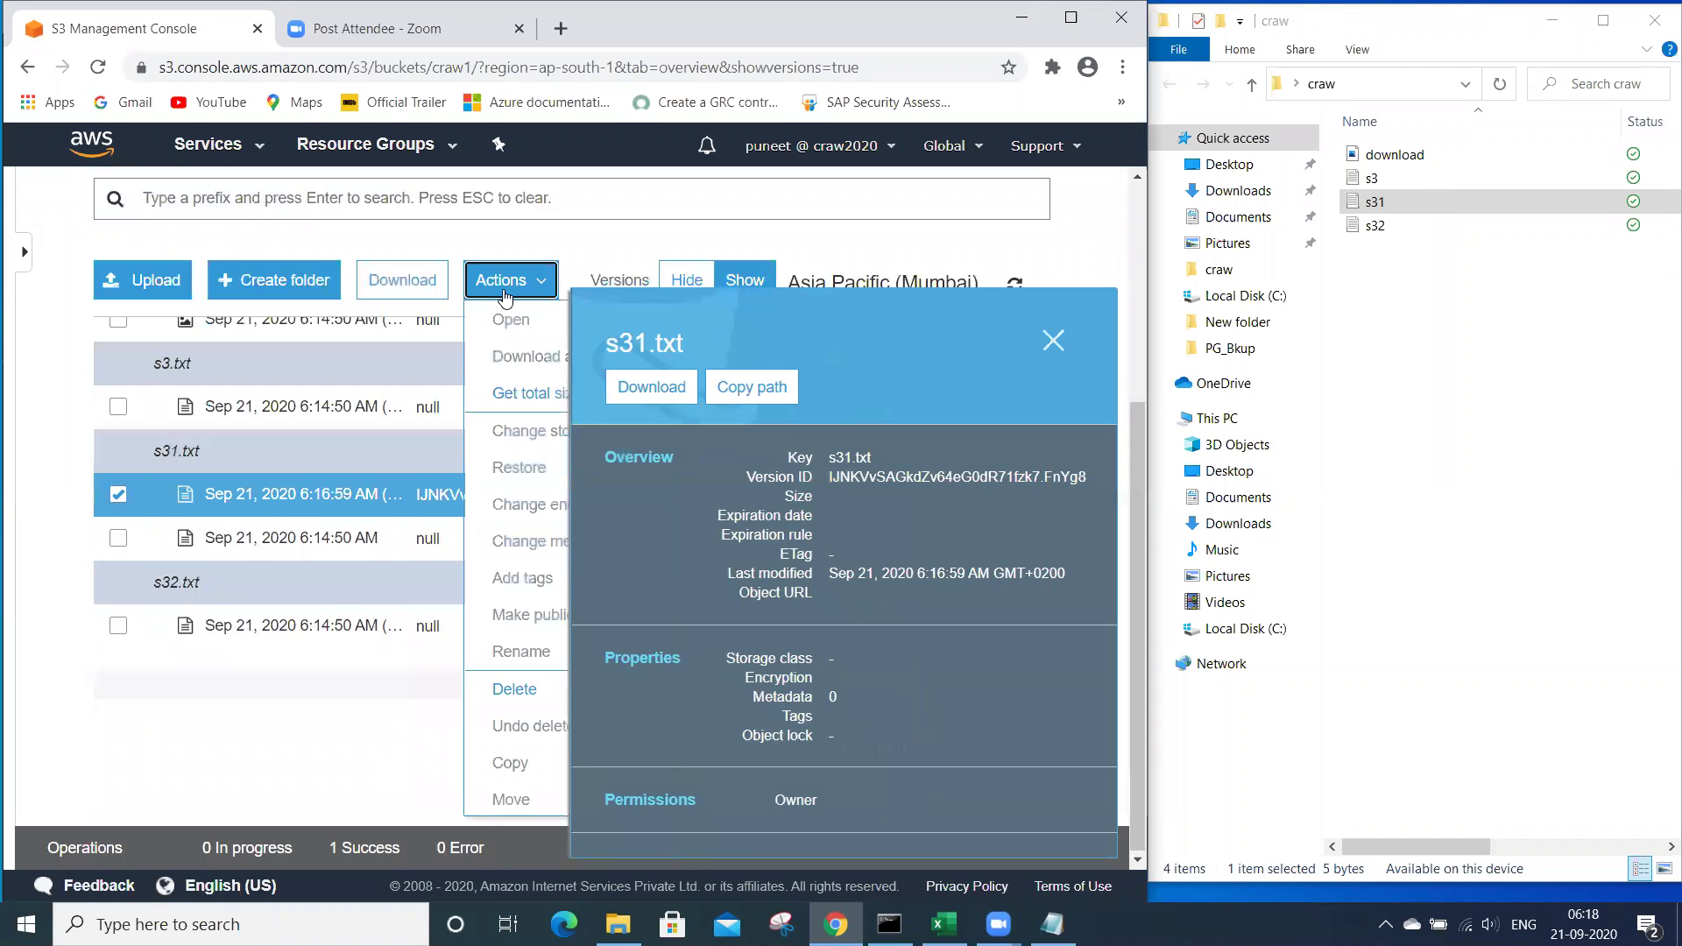
scroll(516, 386, down, 1)
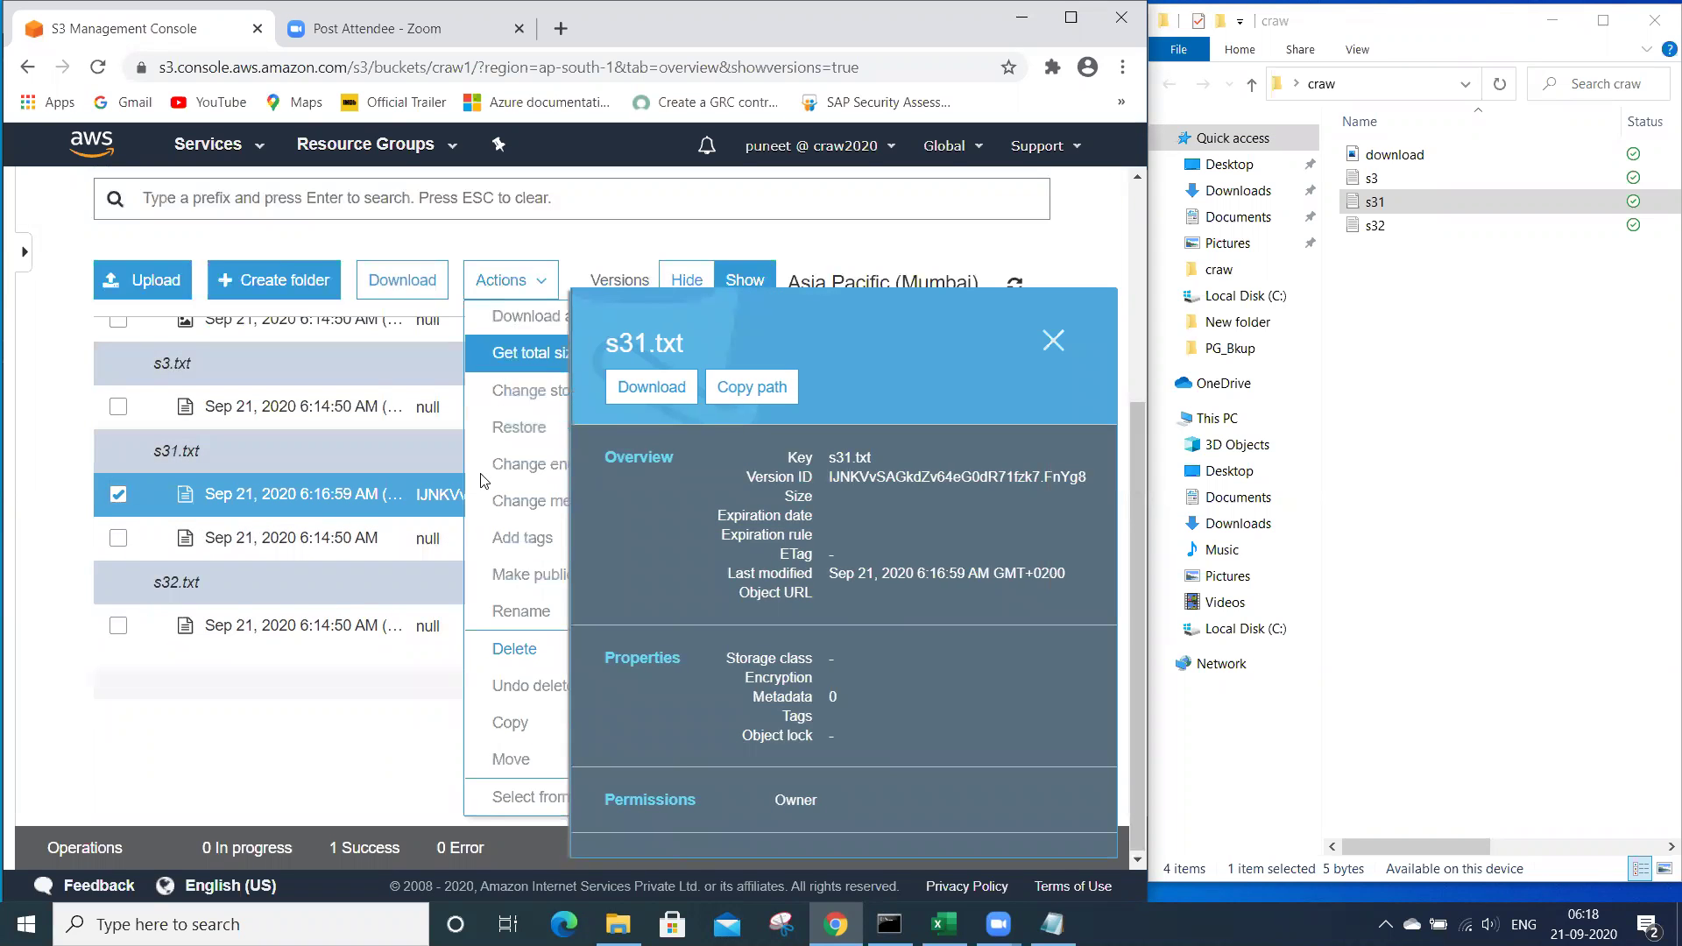
click(514, 650)
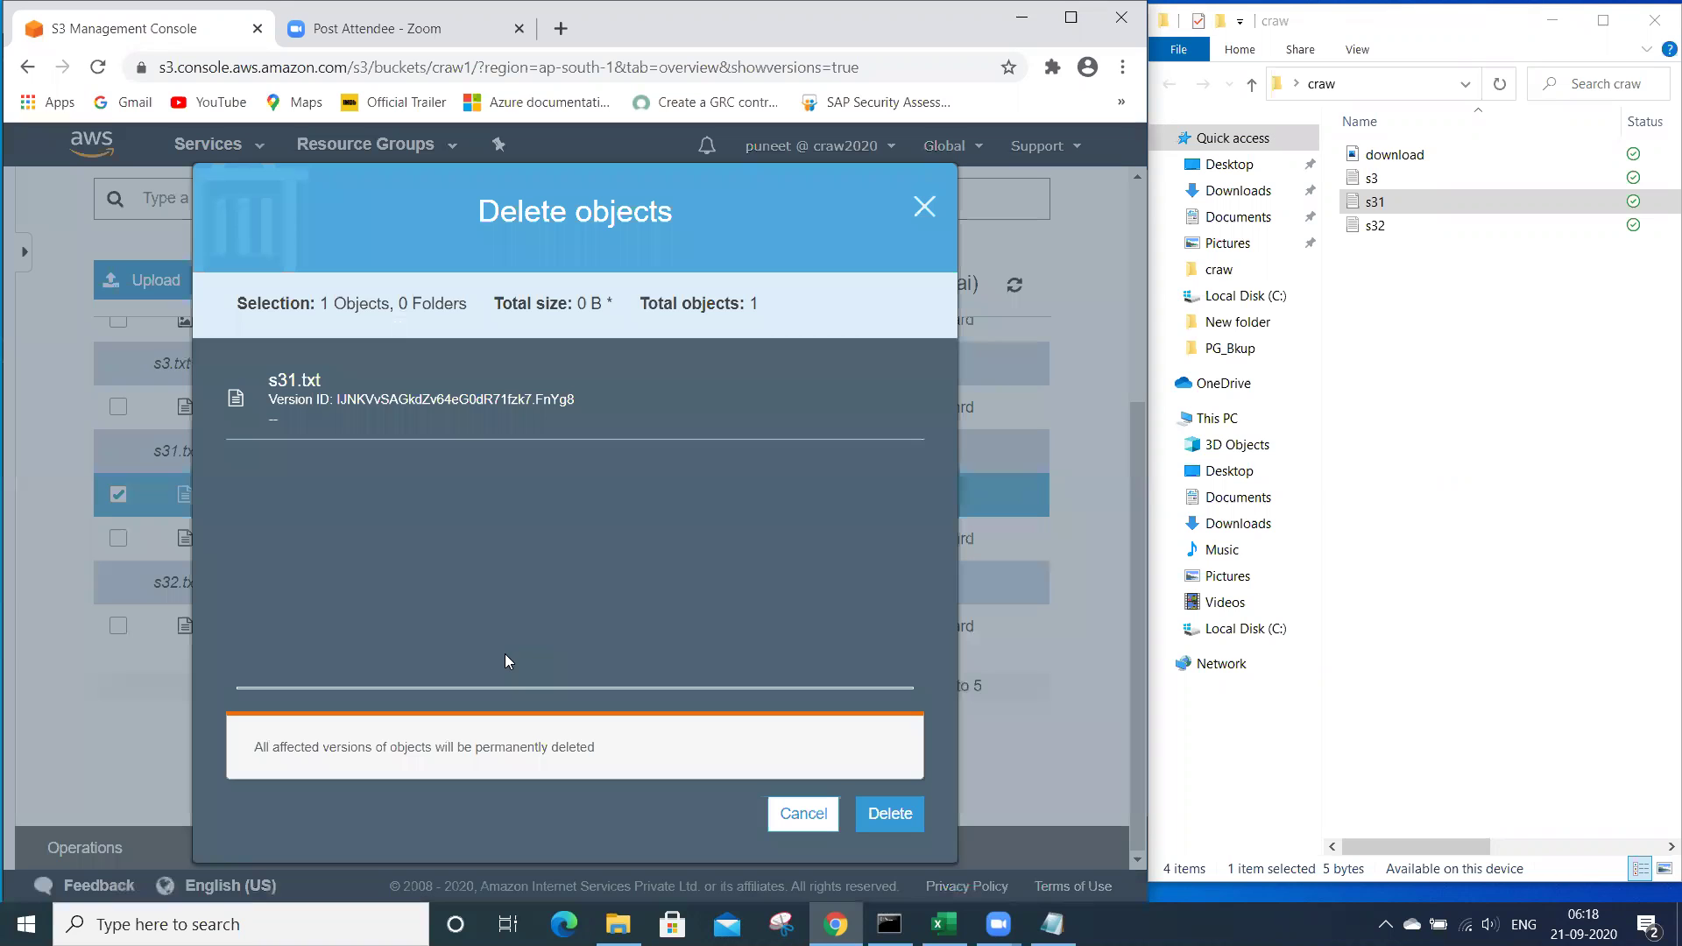
click(893, 817)
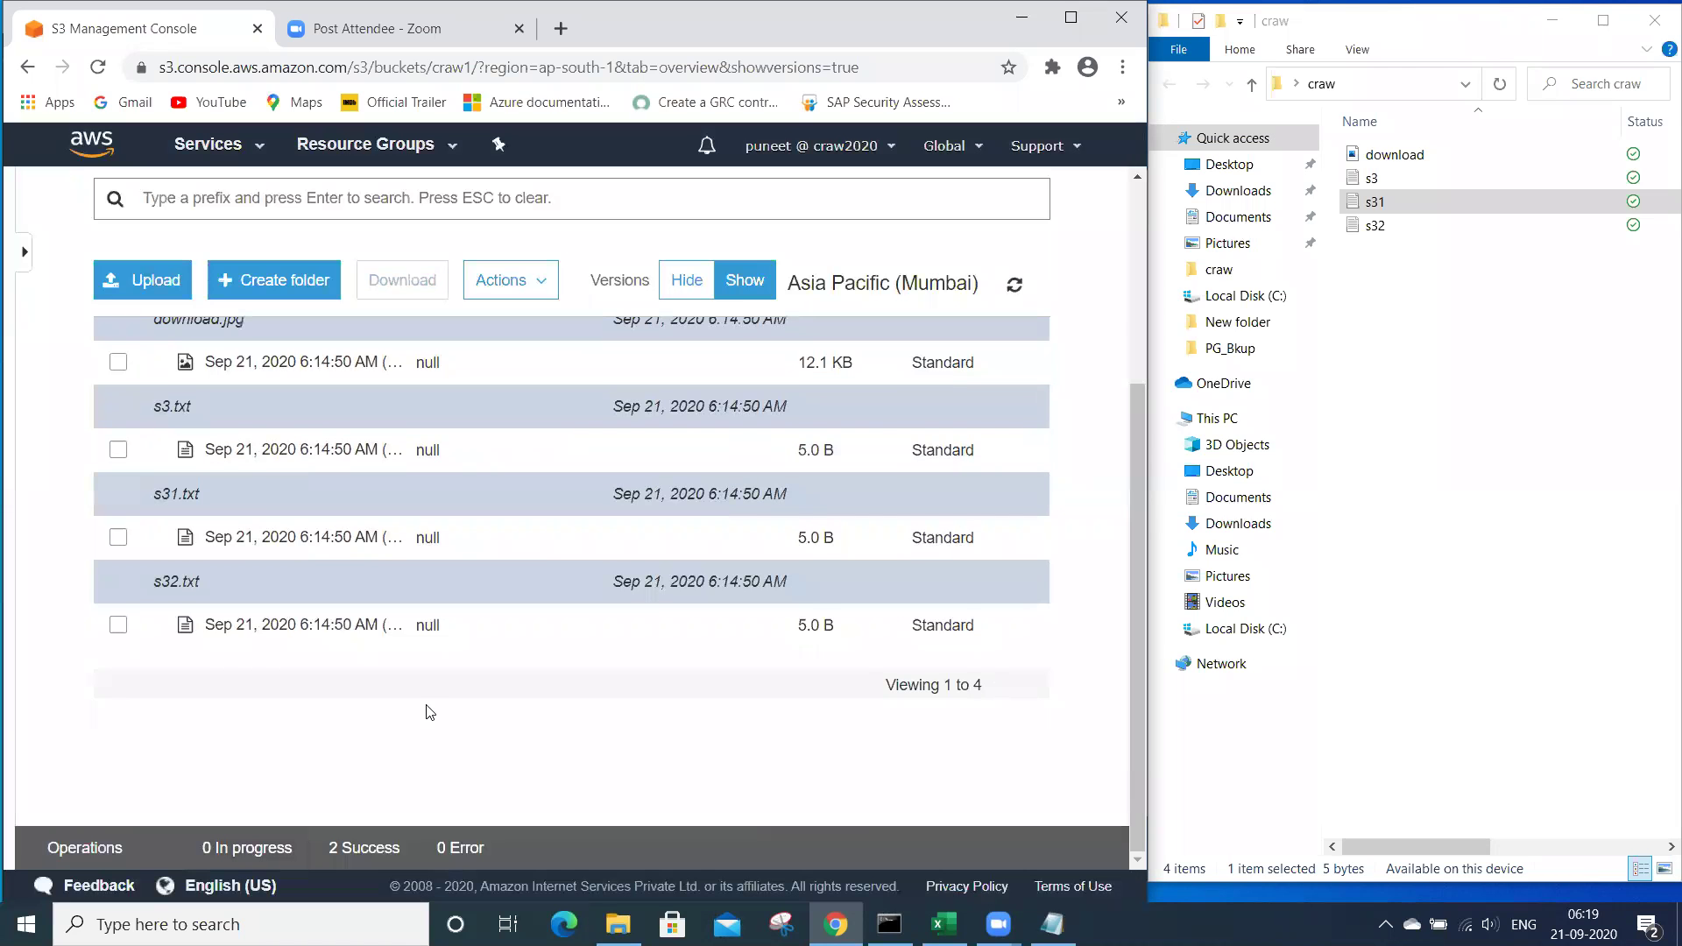
- Return to the S3 bucket list and reopen craw1 to check its current objects
scroll(401, 611, up, 4)
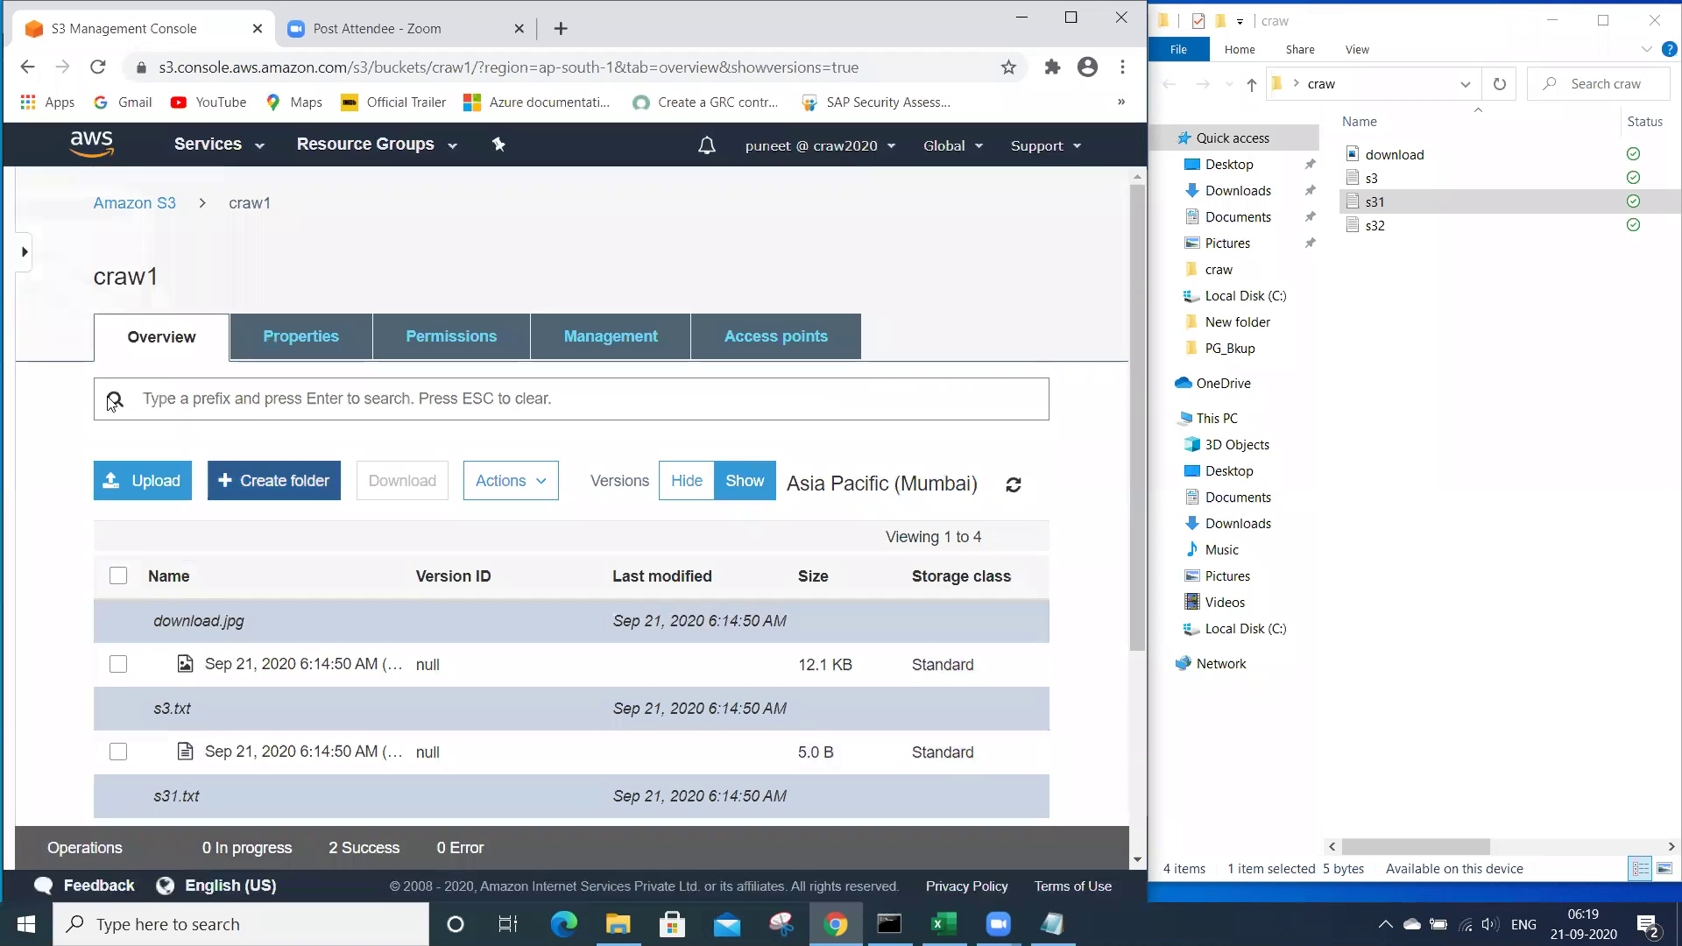
click(140, 204)
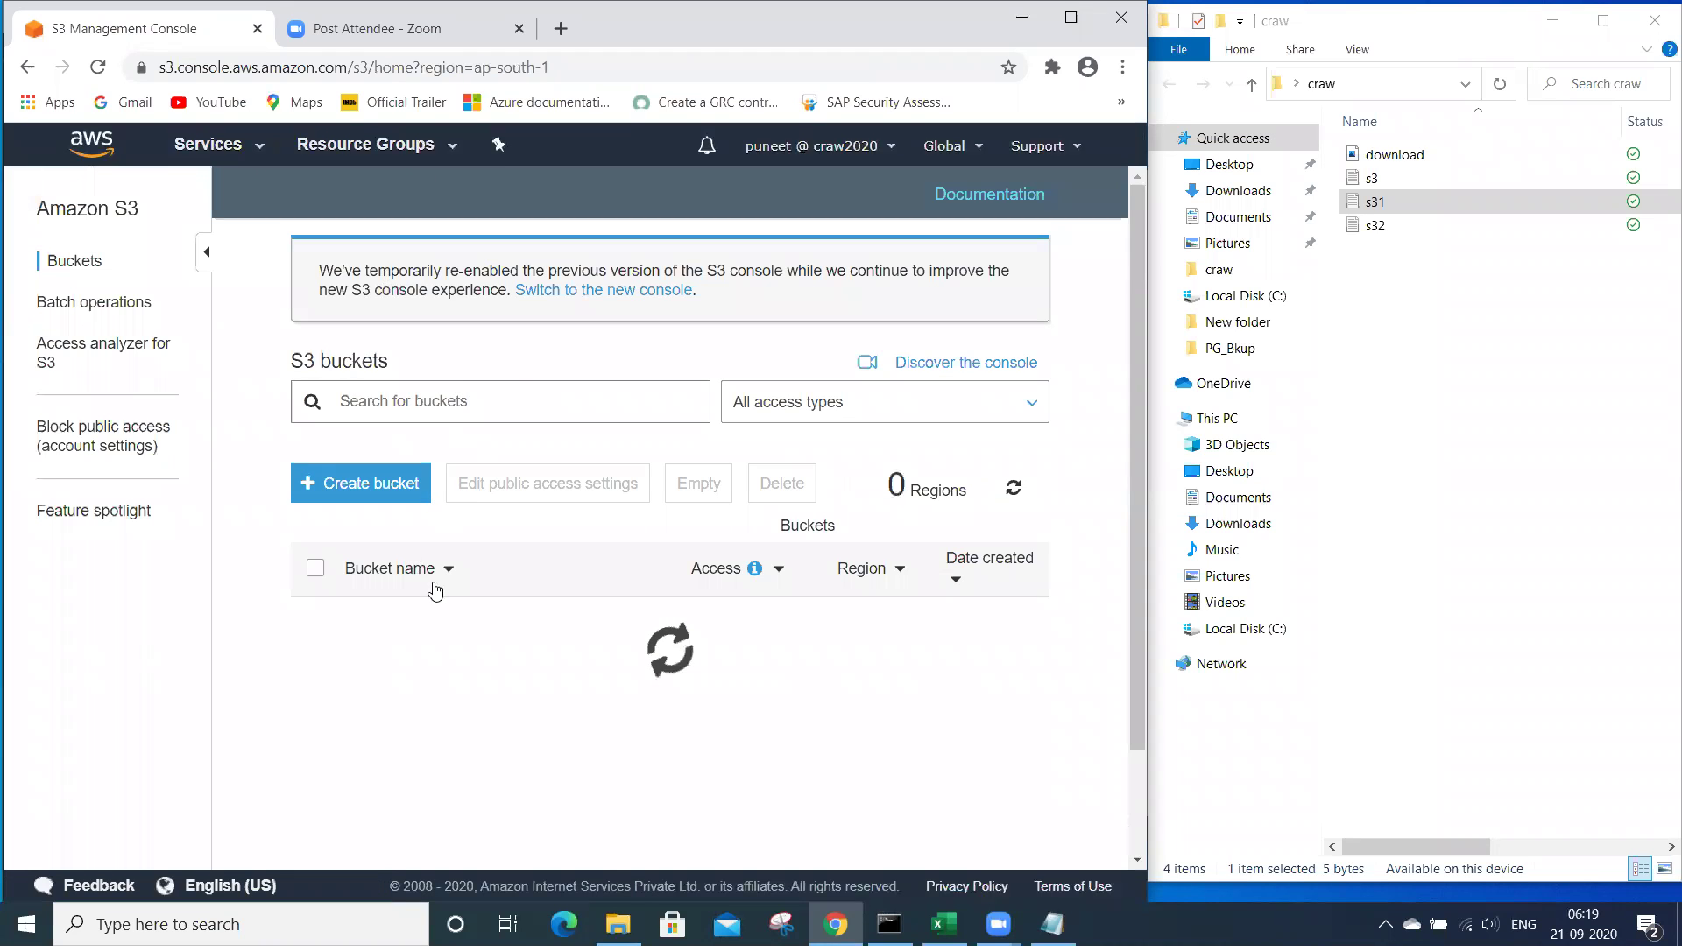
click(395, 484)
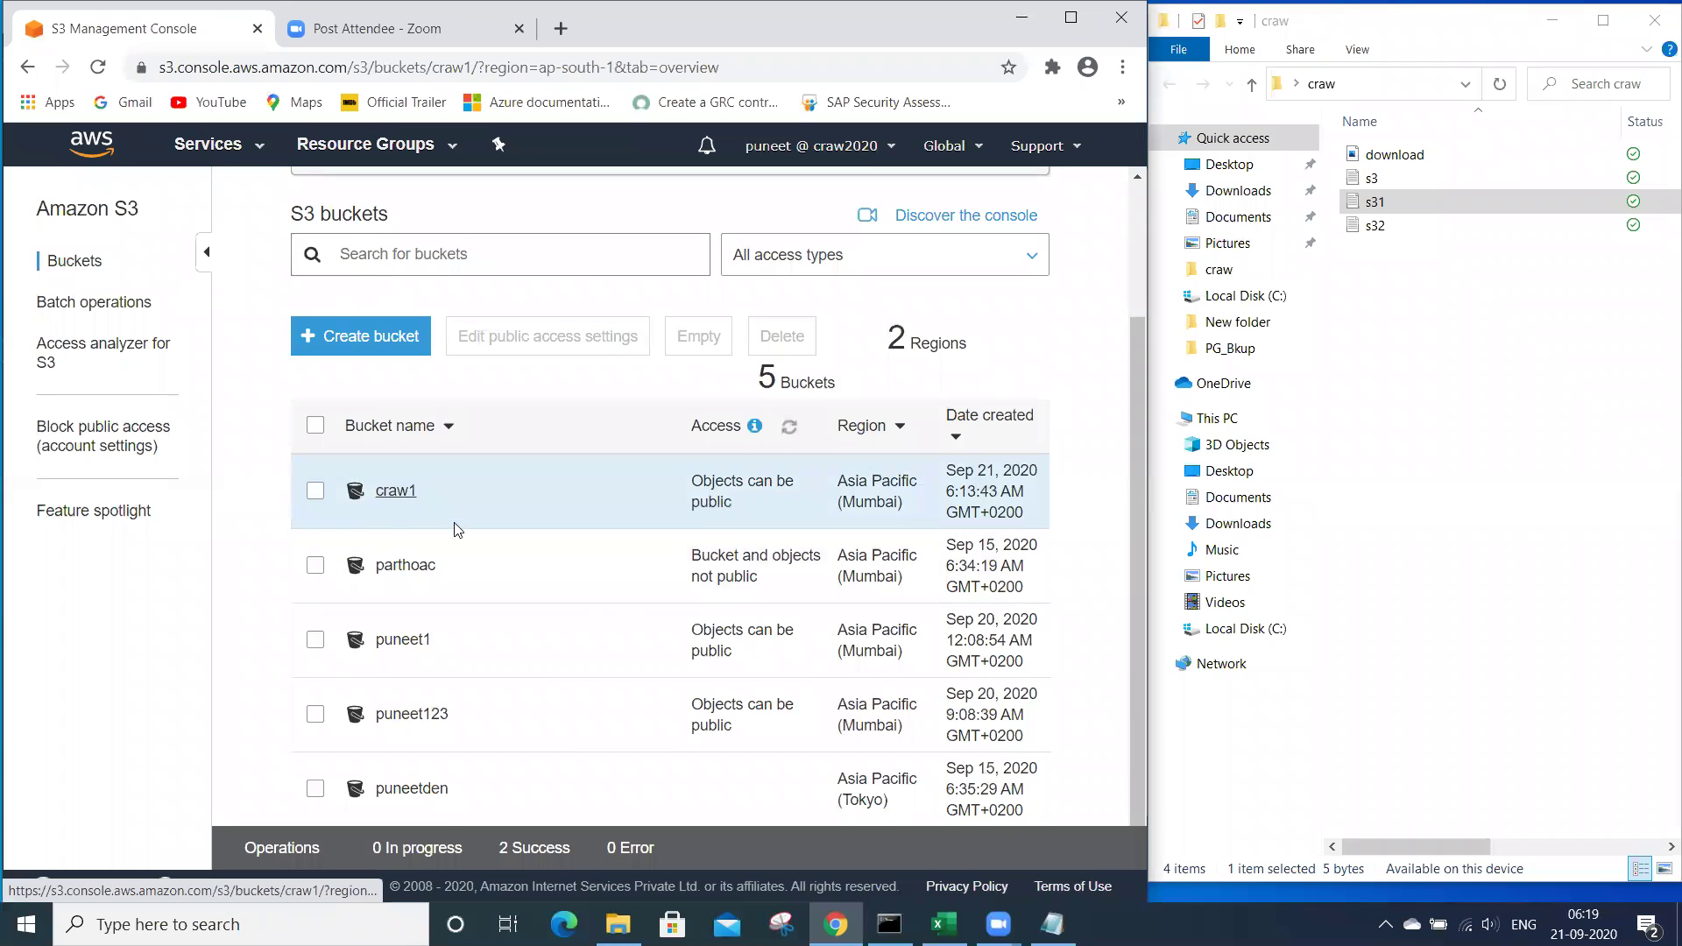
scroll(464, 533, down, 2)
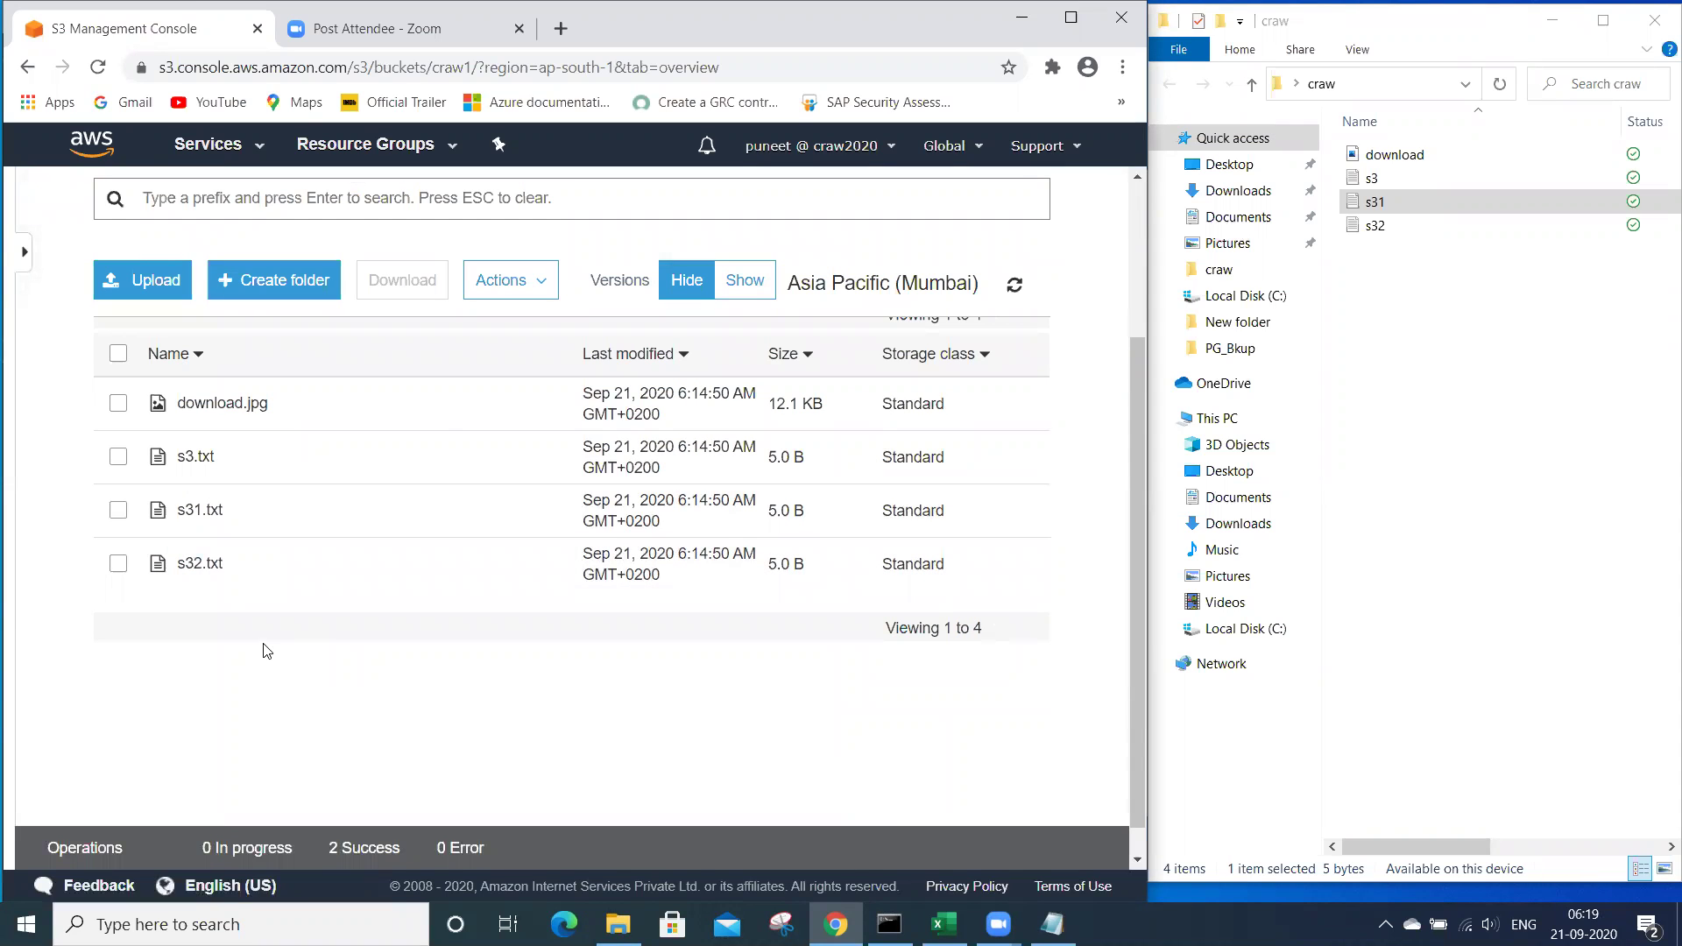
scroll(266, 651, up, 1)
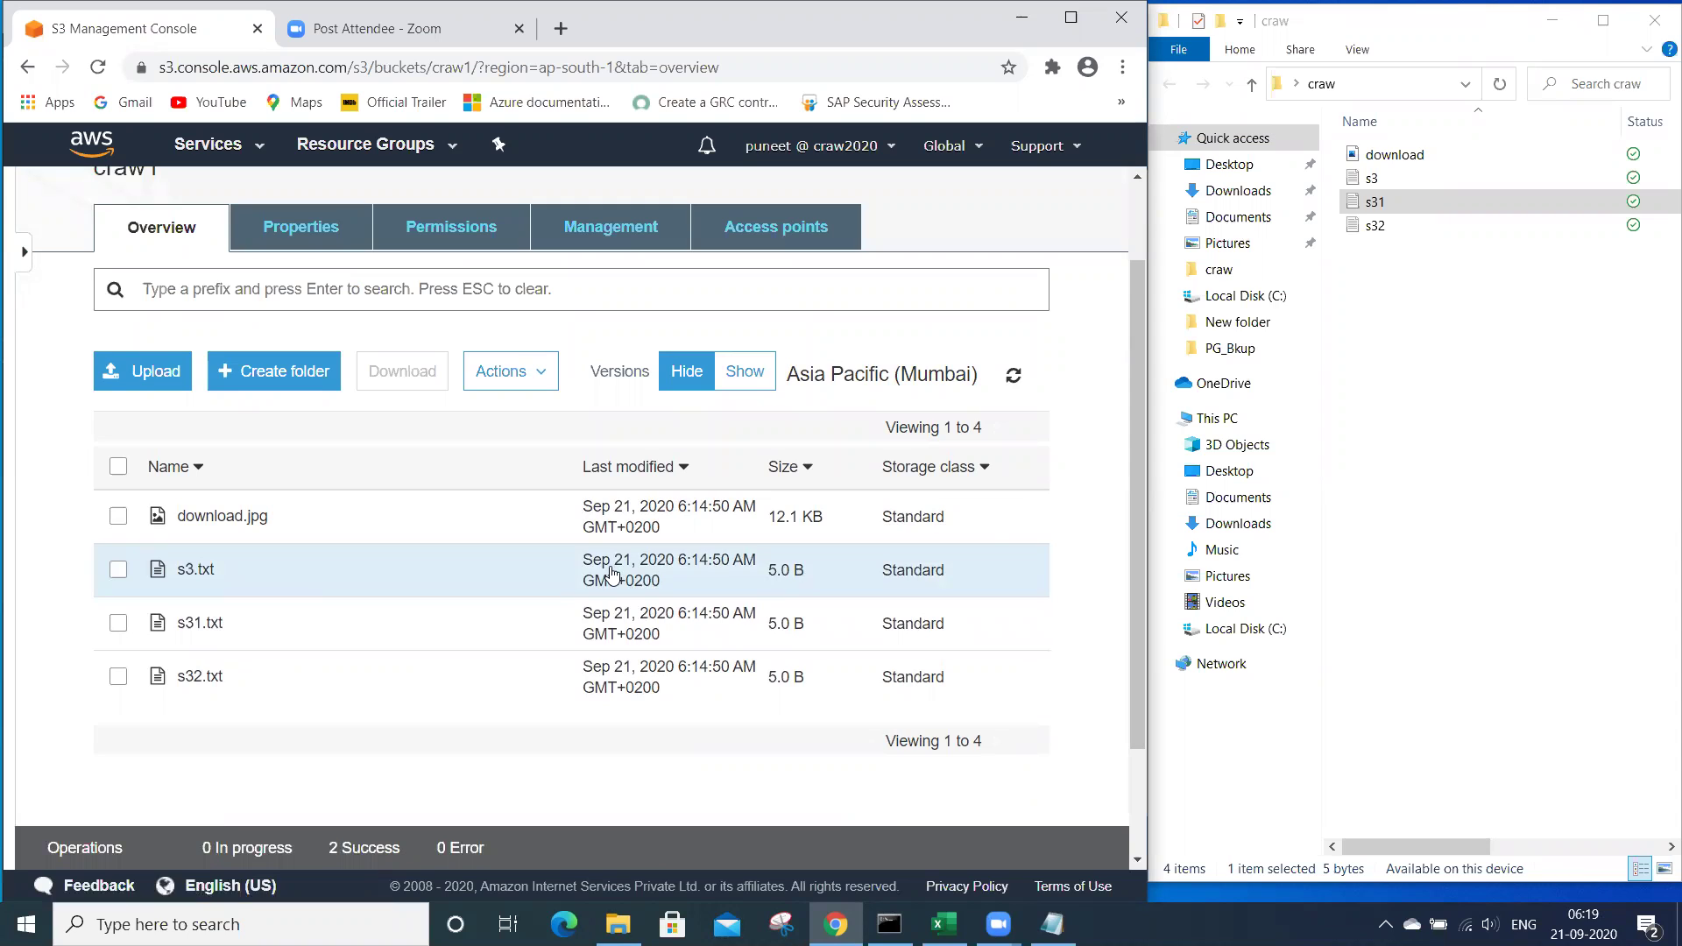
- Open s31.txt in craw1, check its list of versions and return to the bucket
click(193, 624)
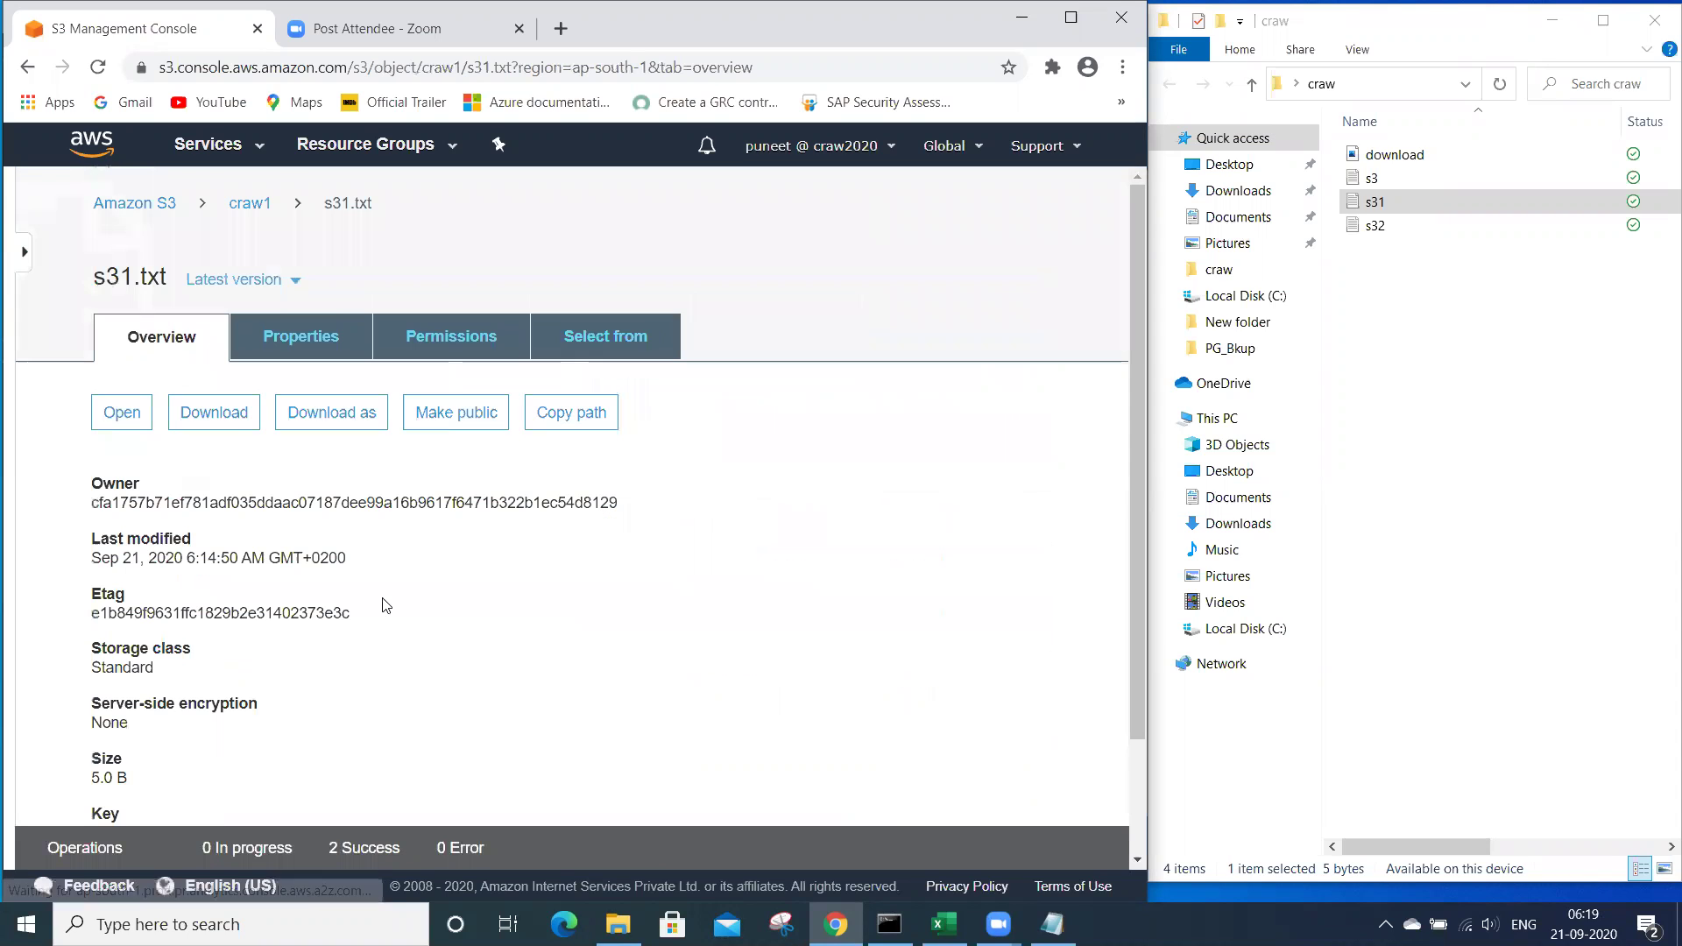
click(293, 281)
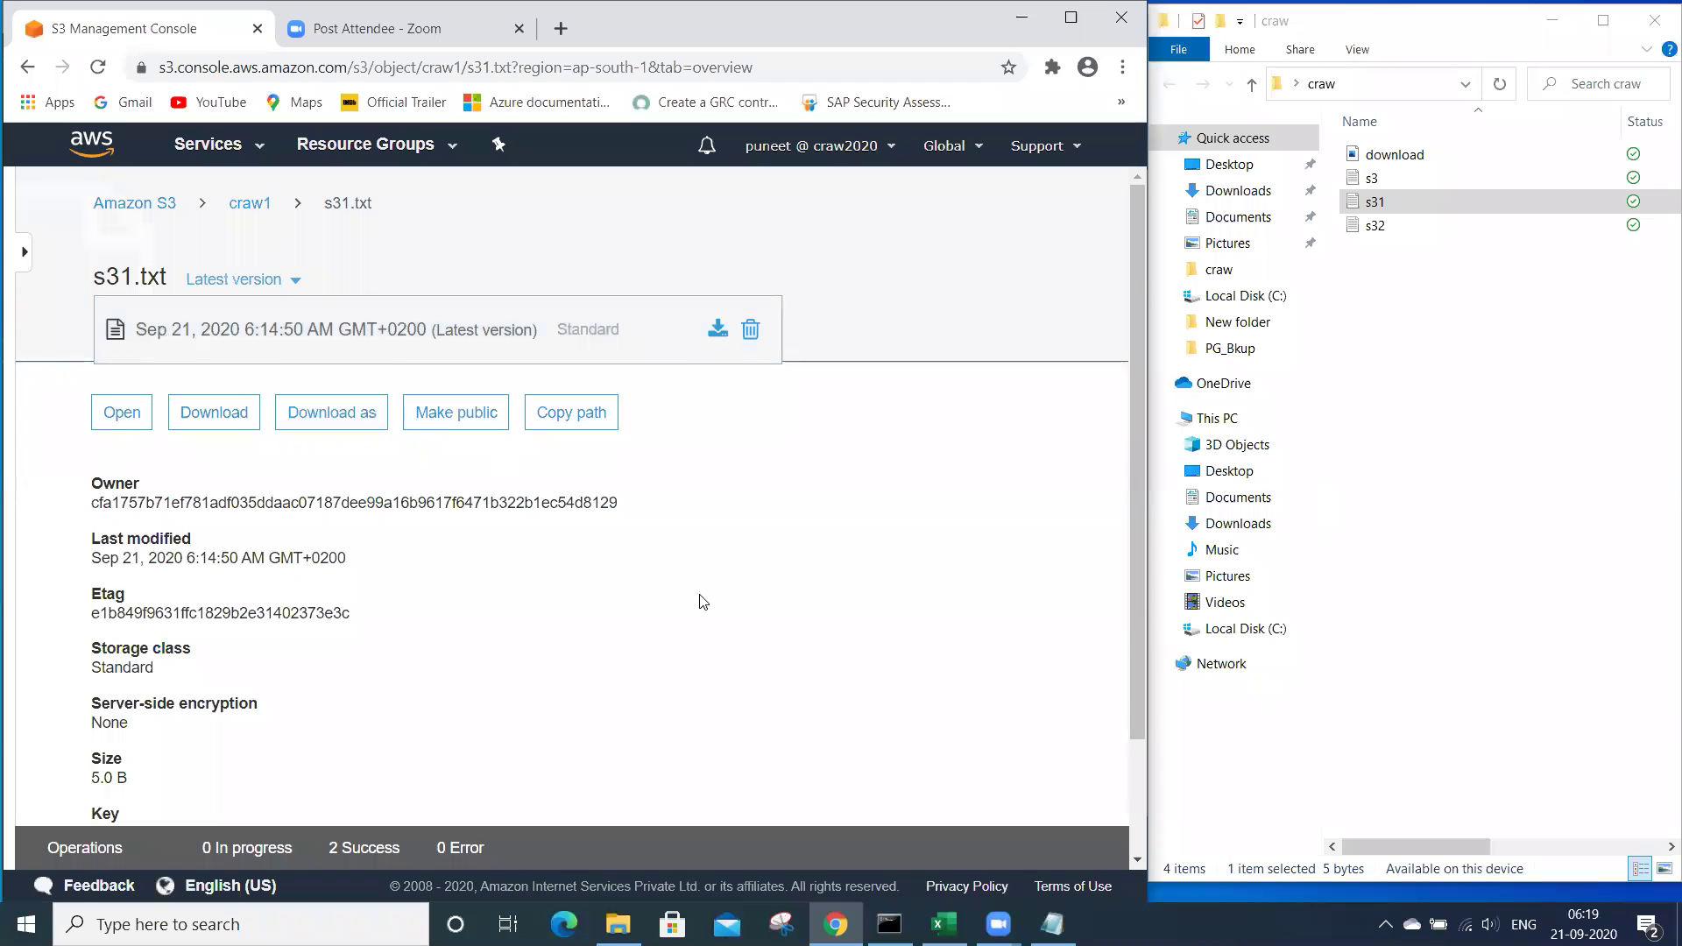
click(727, 571)
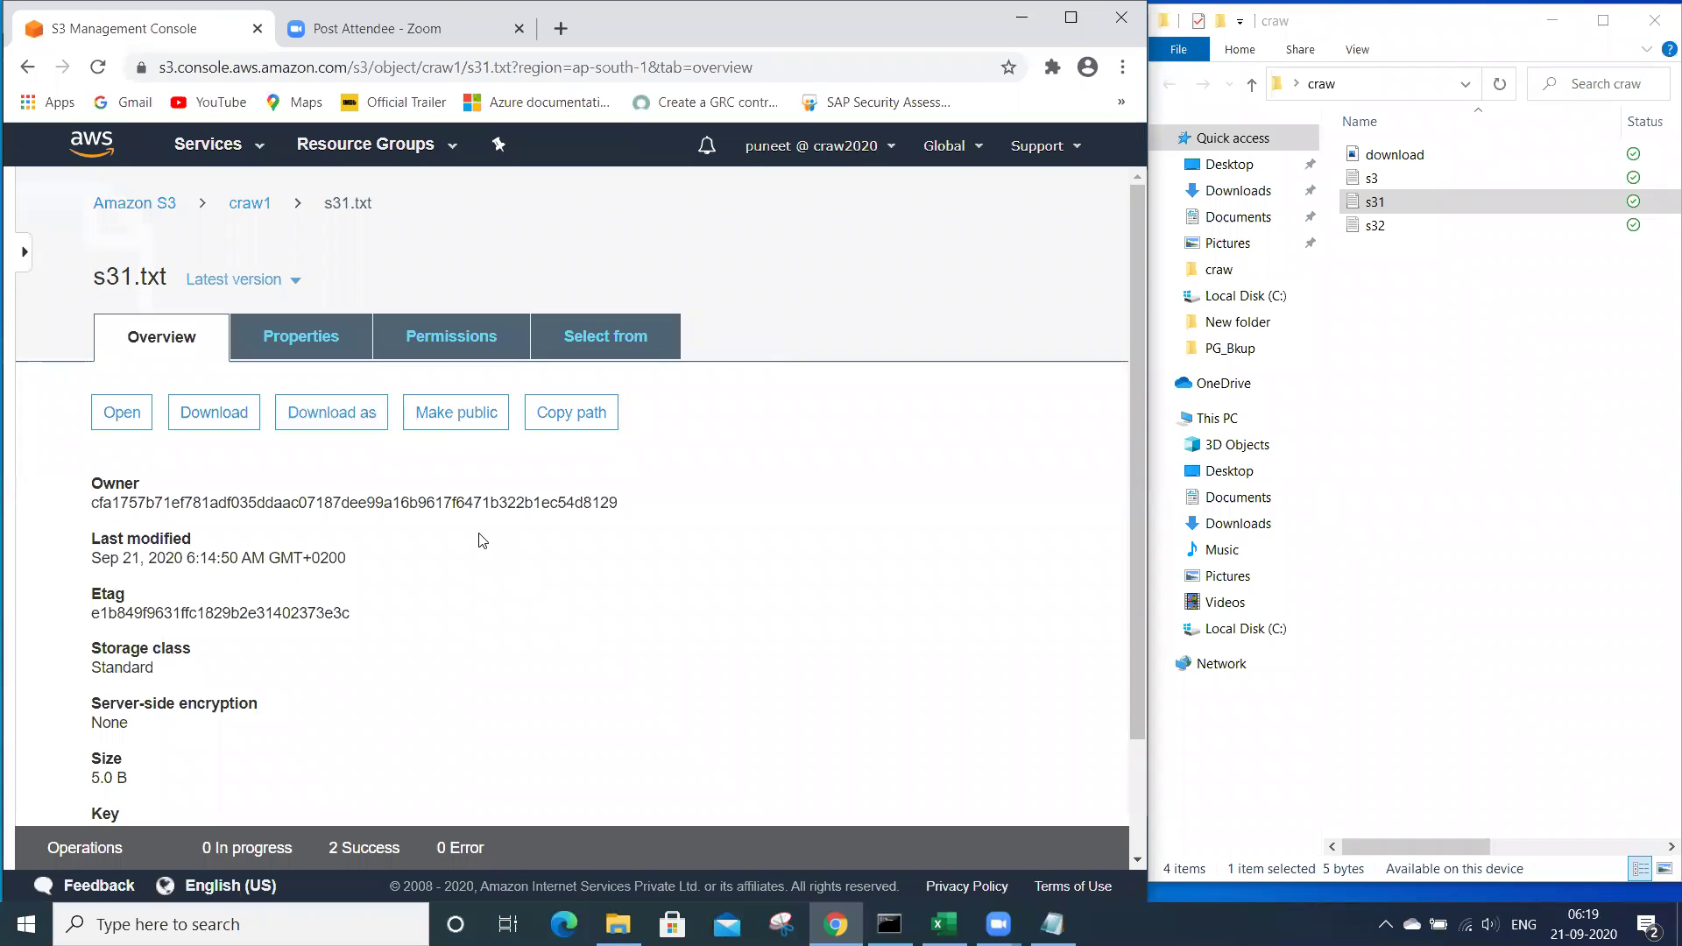
click(249, 204)
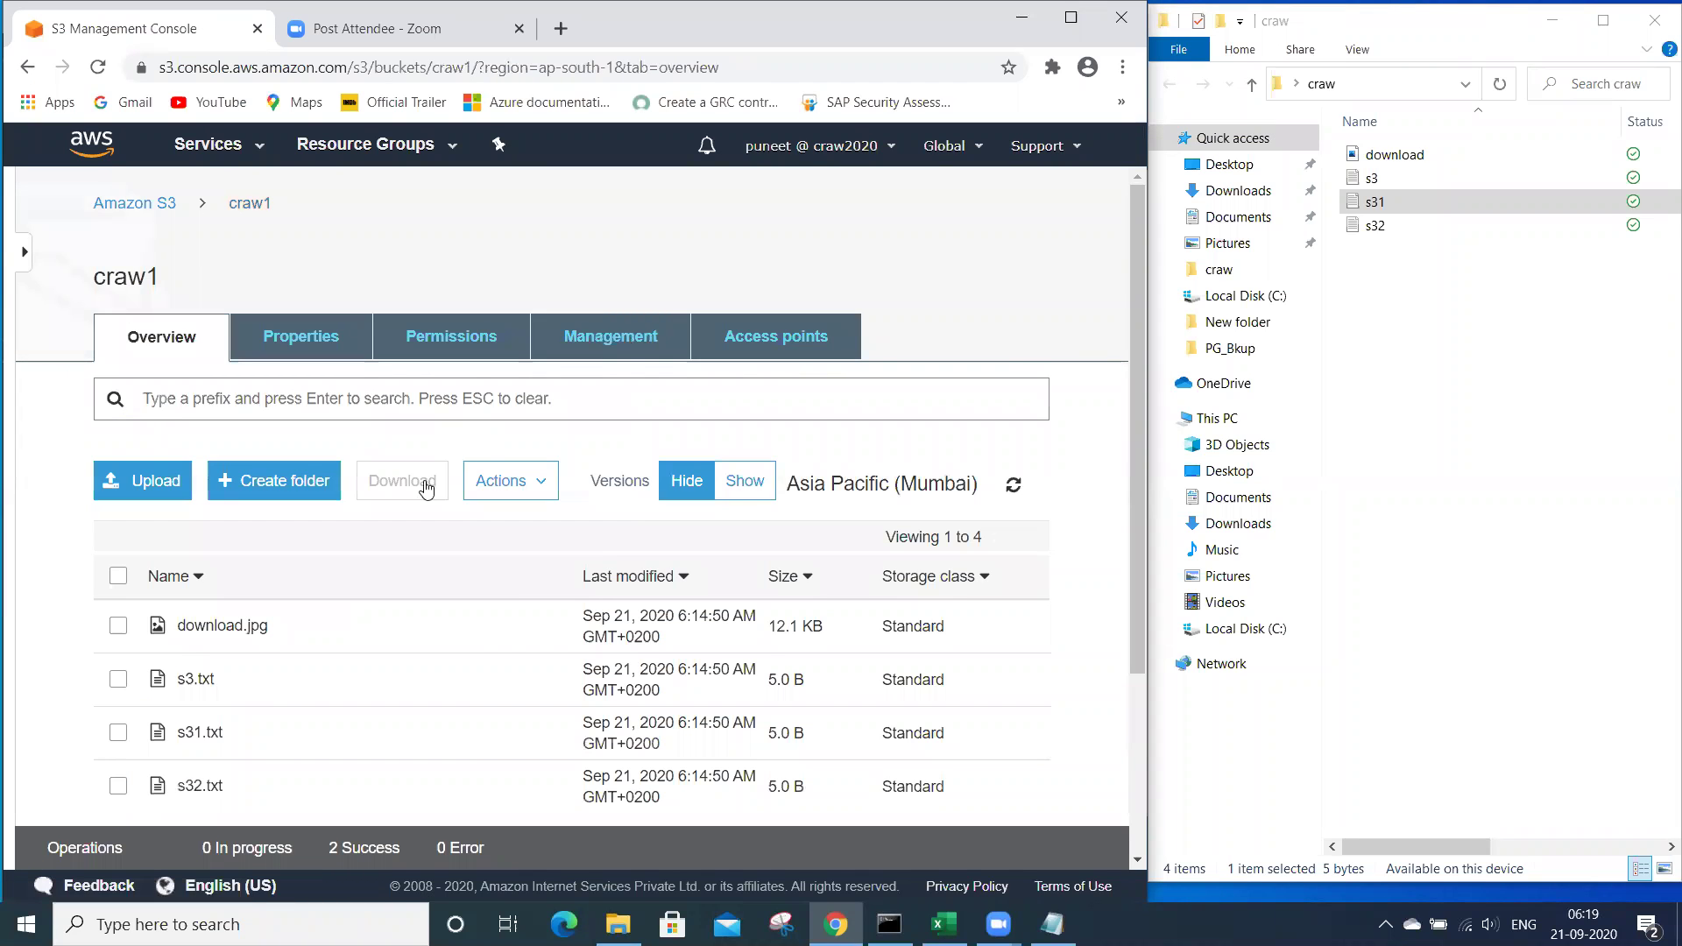
- Add a second line reading Test2 to the local s31 file in the craw folder, save it and close it
scroll(429, 486, down, 2)
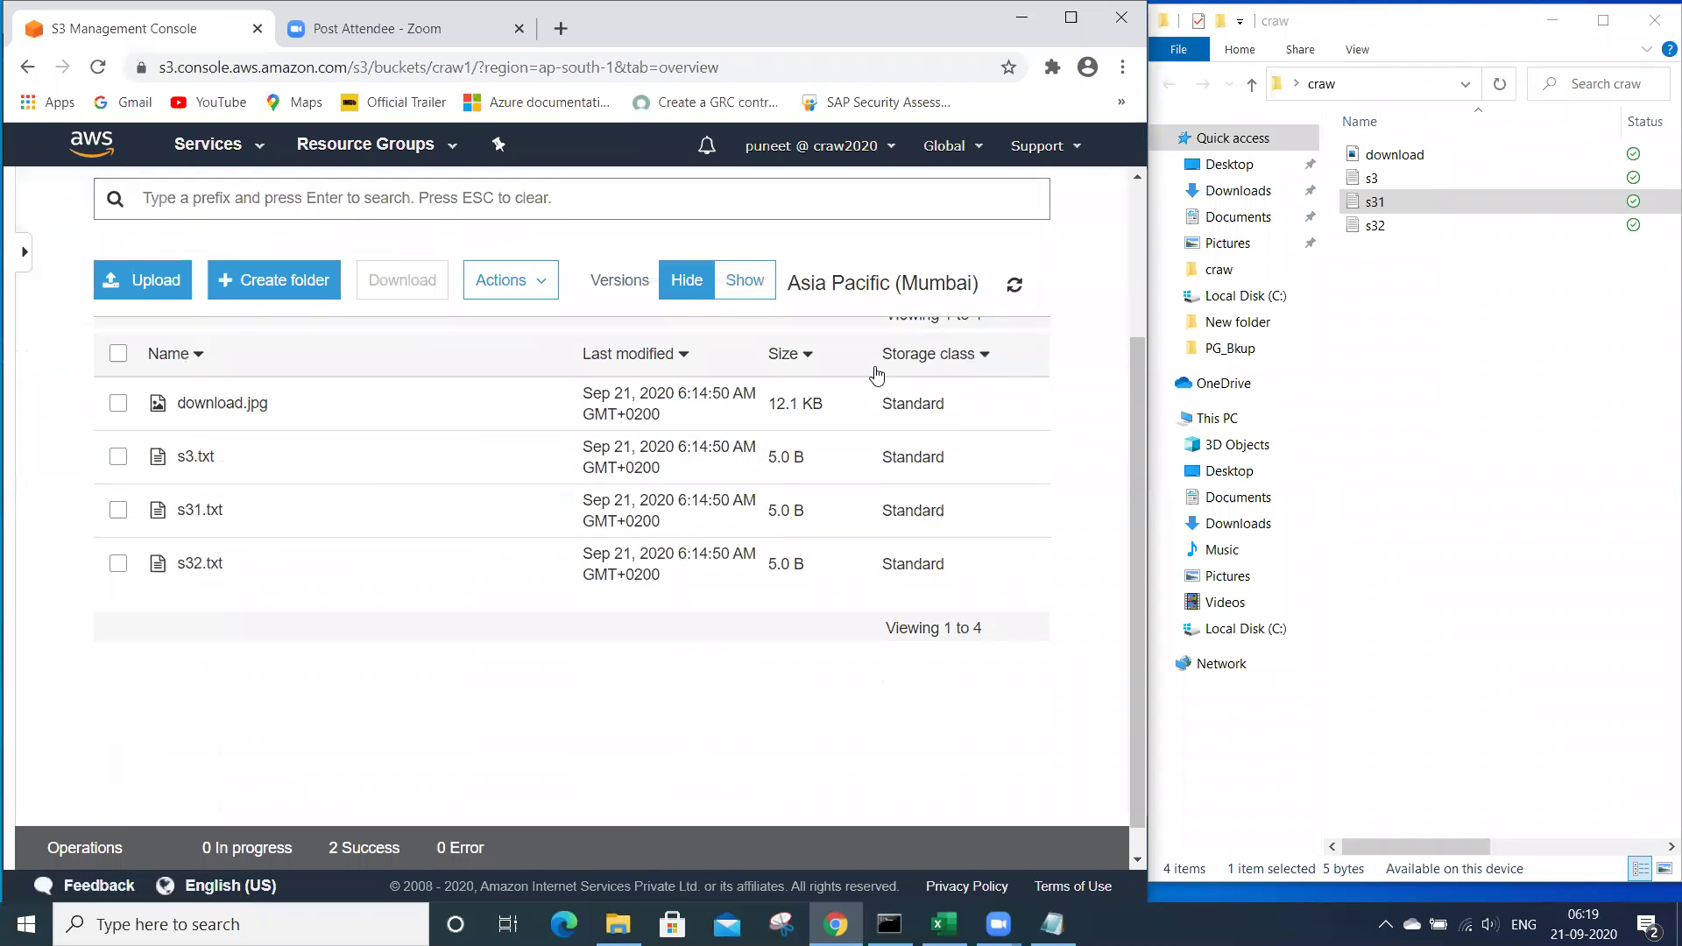
double_click(1428, 201)
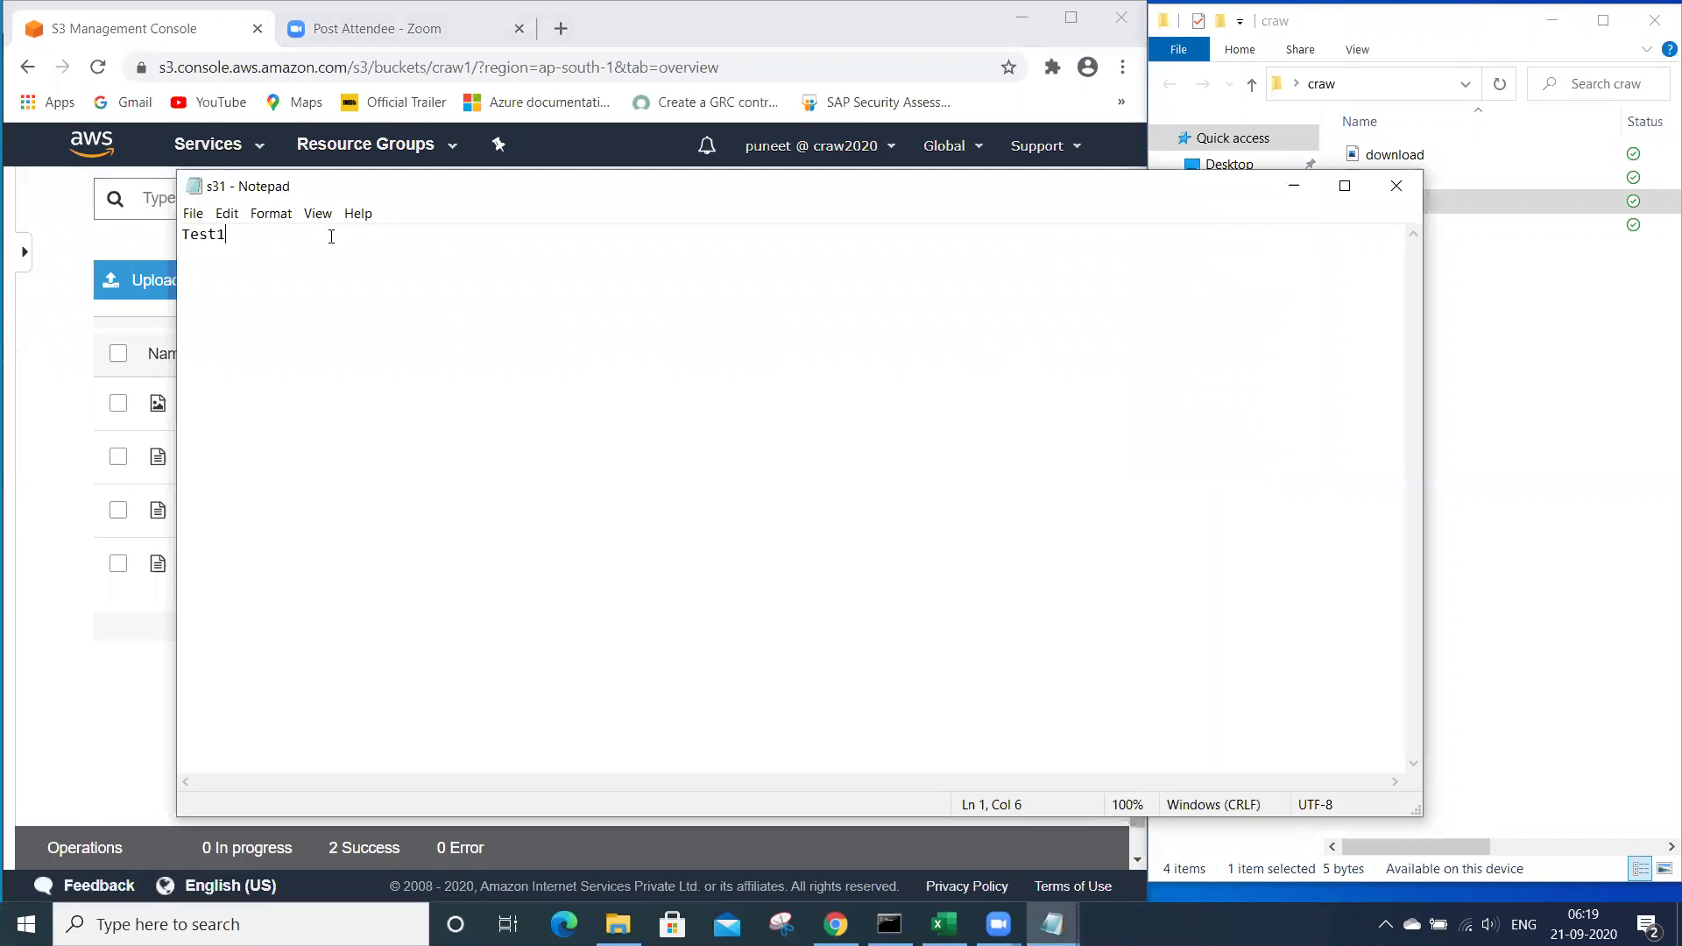
text(Test2)
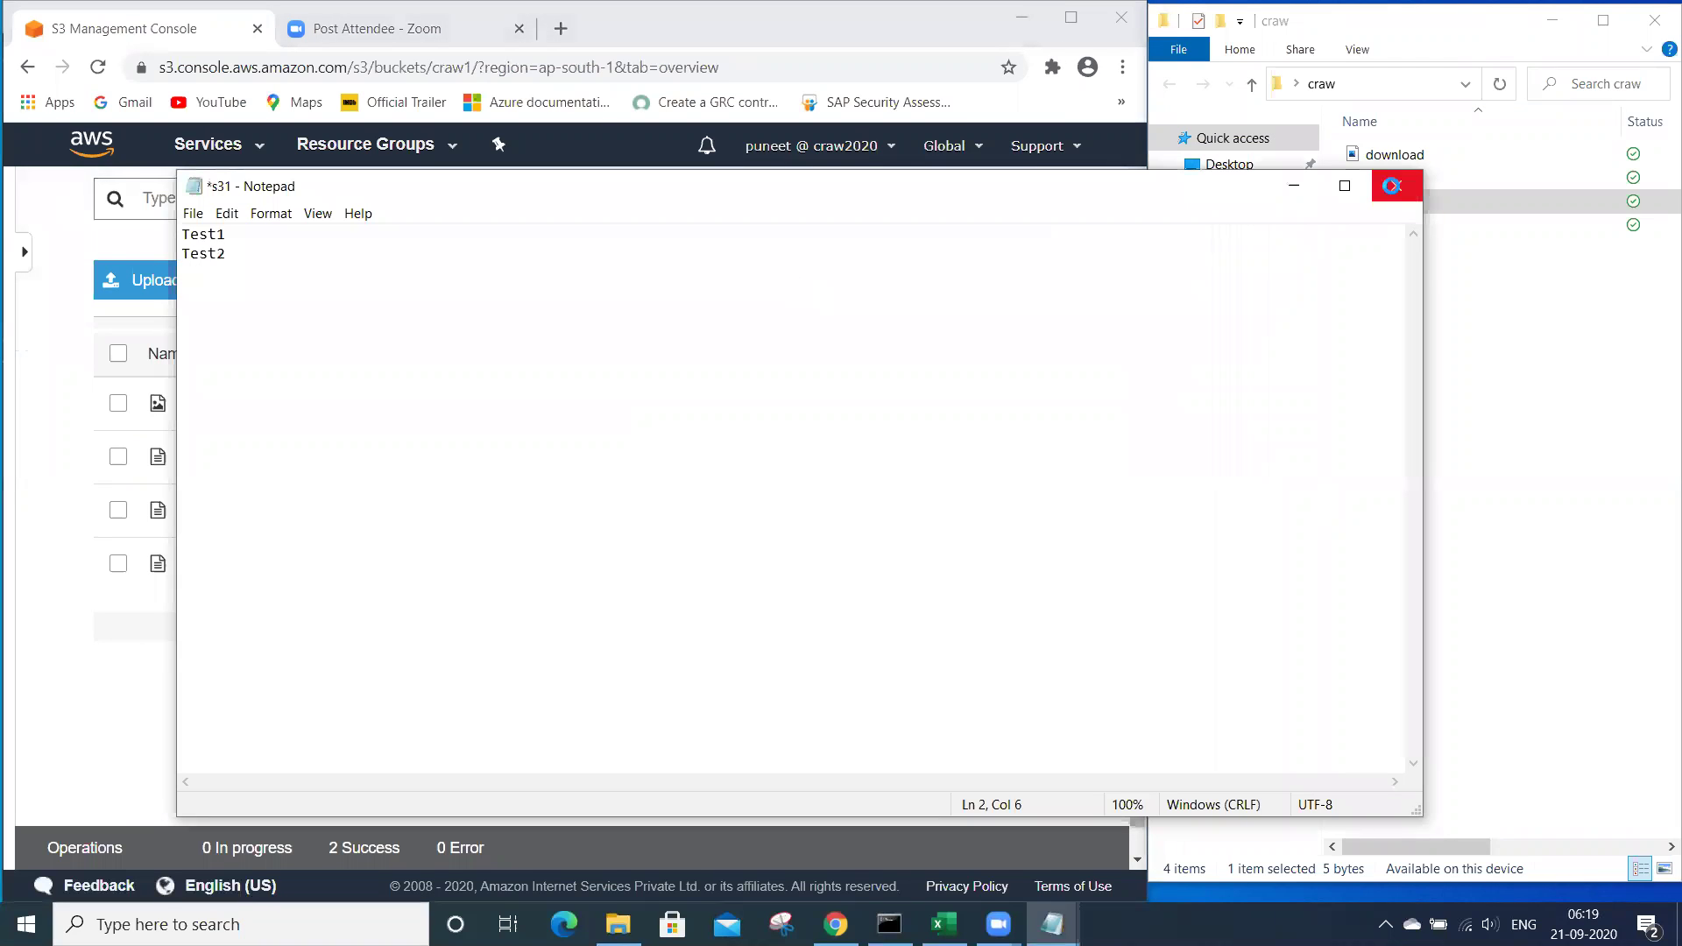
click(1393, 184)
key(Return)
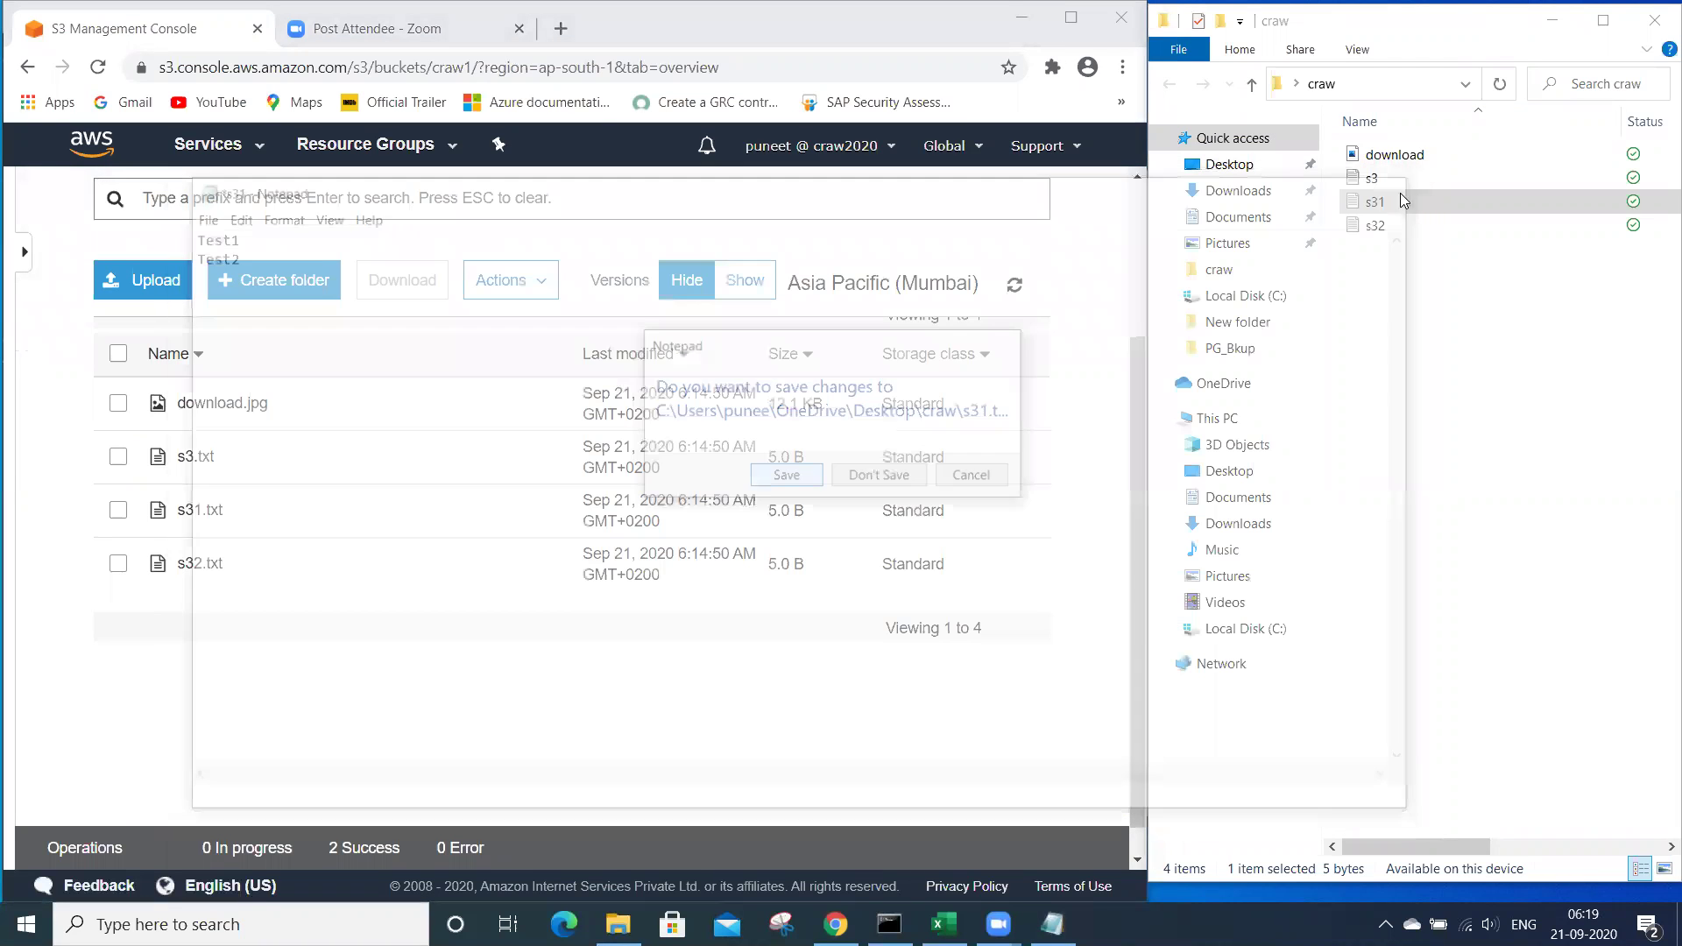
- Upload the edited s31.txt from the local craw folder to the craw1 bucket and refresh the object list
drag(1401, 201, 372, 729)
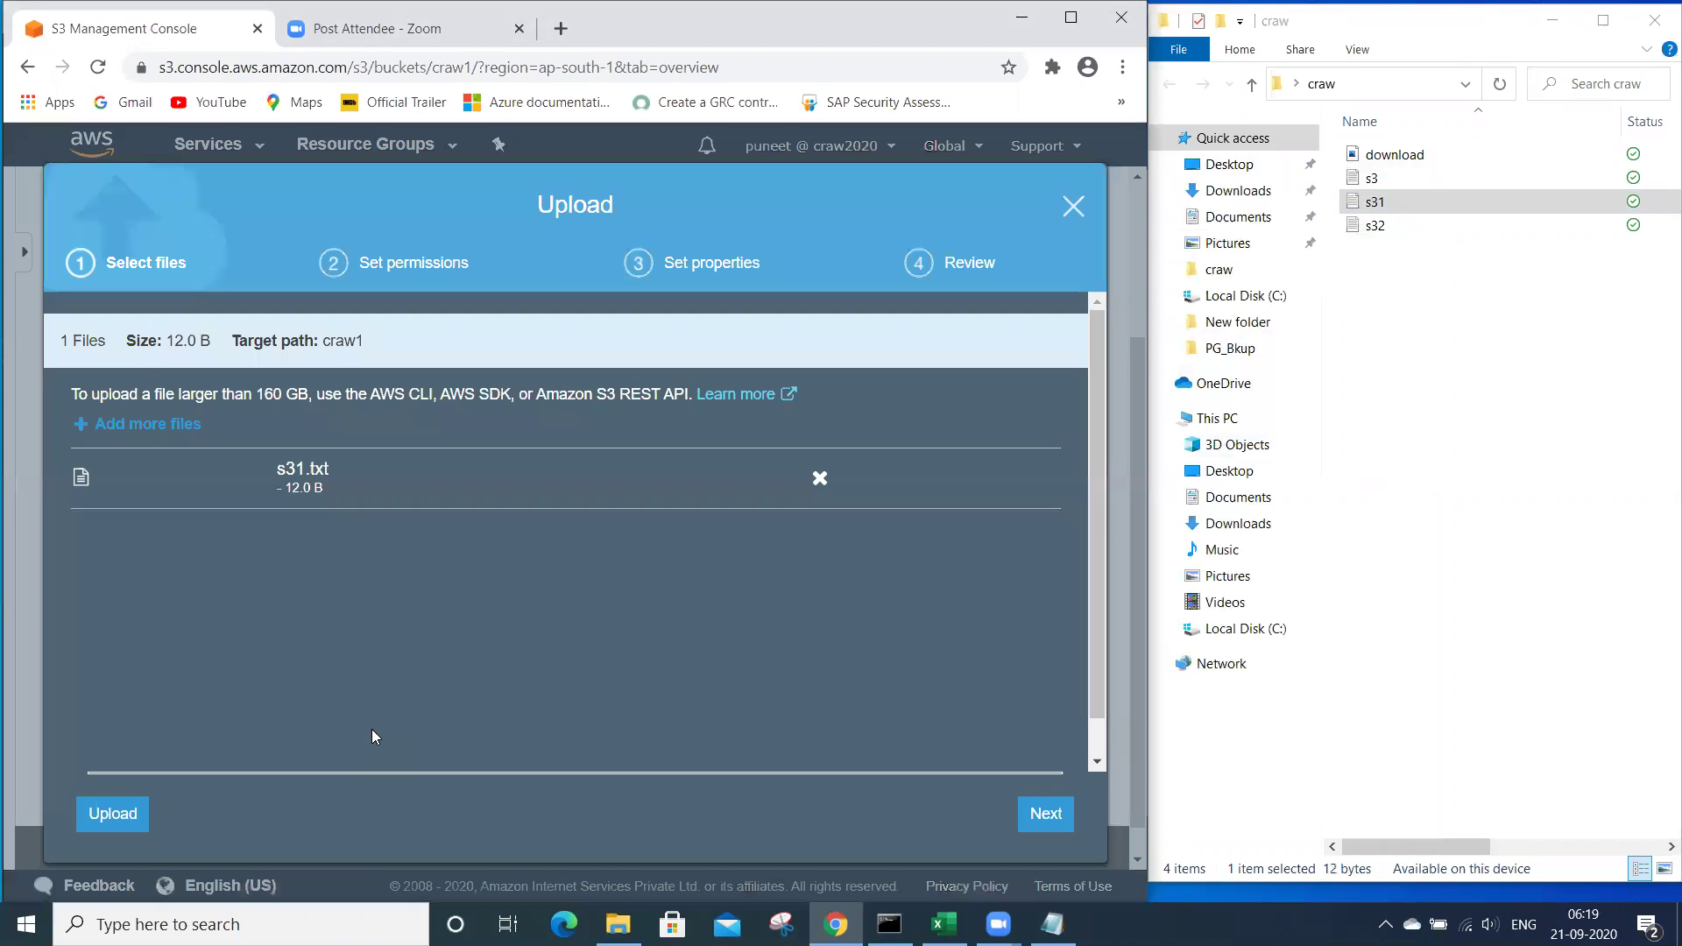
click(112, 814)
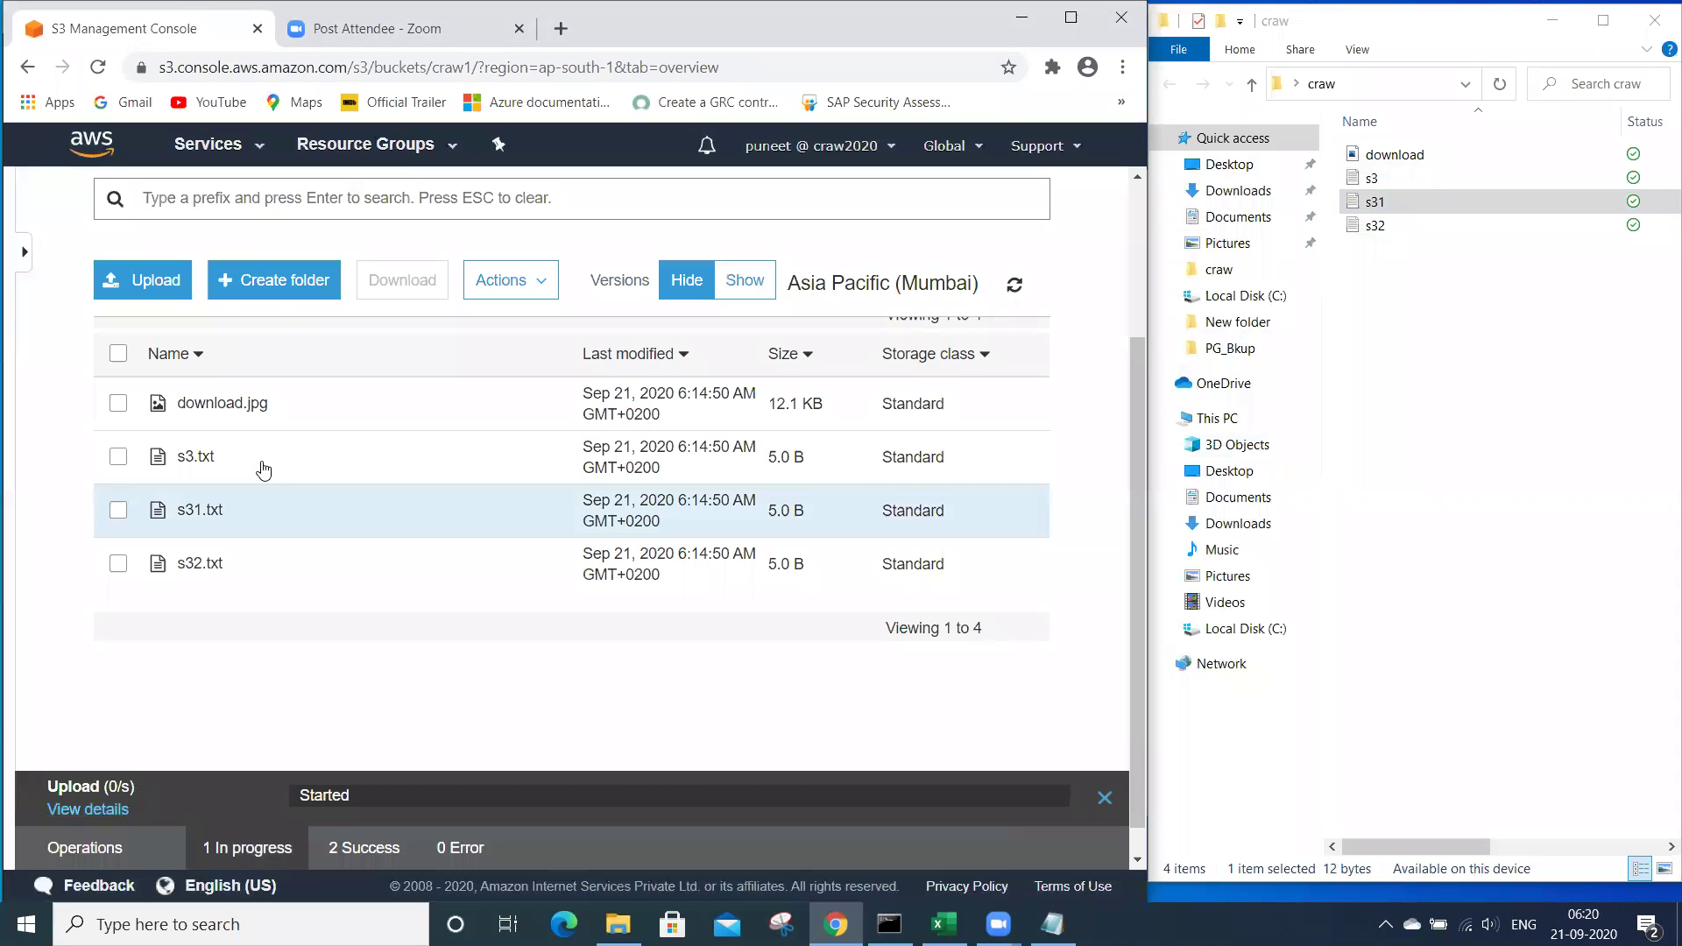
click(1014, 286)
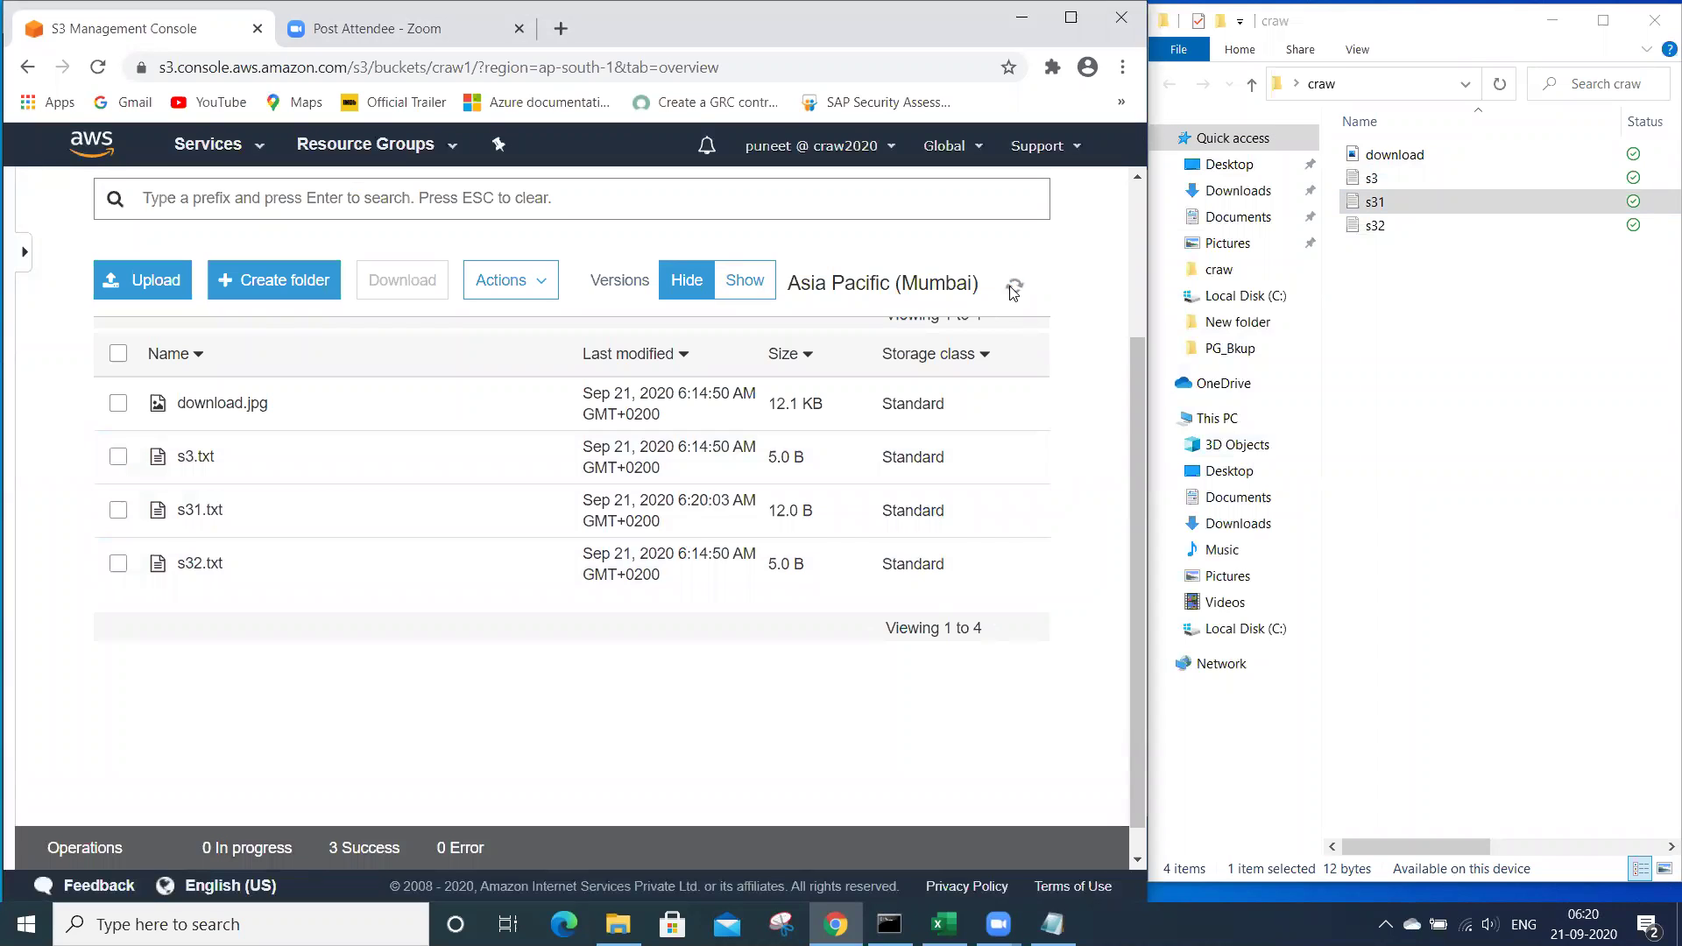
- View the contents of the latest s31.txt version, dated Sep 21, 2020 6:20:03 AM, in the browser and close them
click(200, 510)
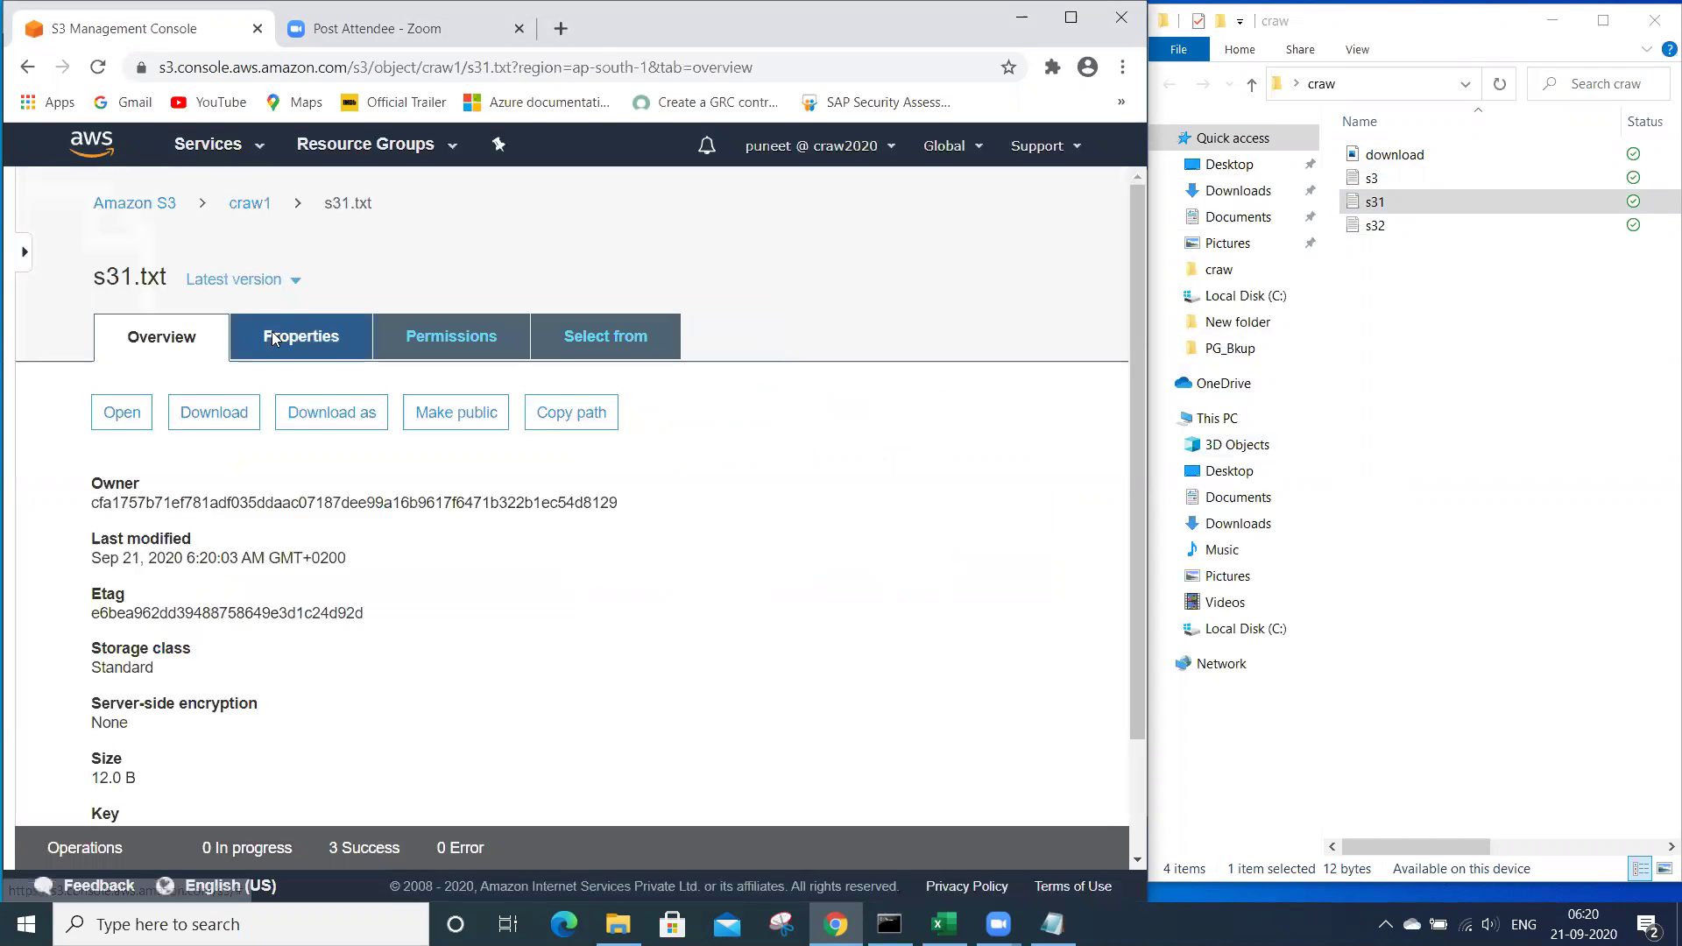
click(295, 280)
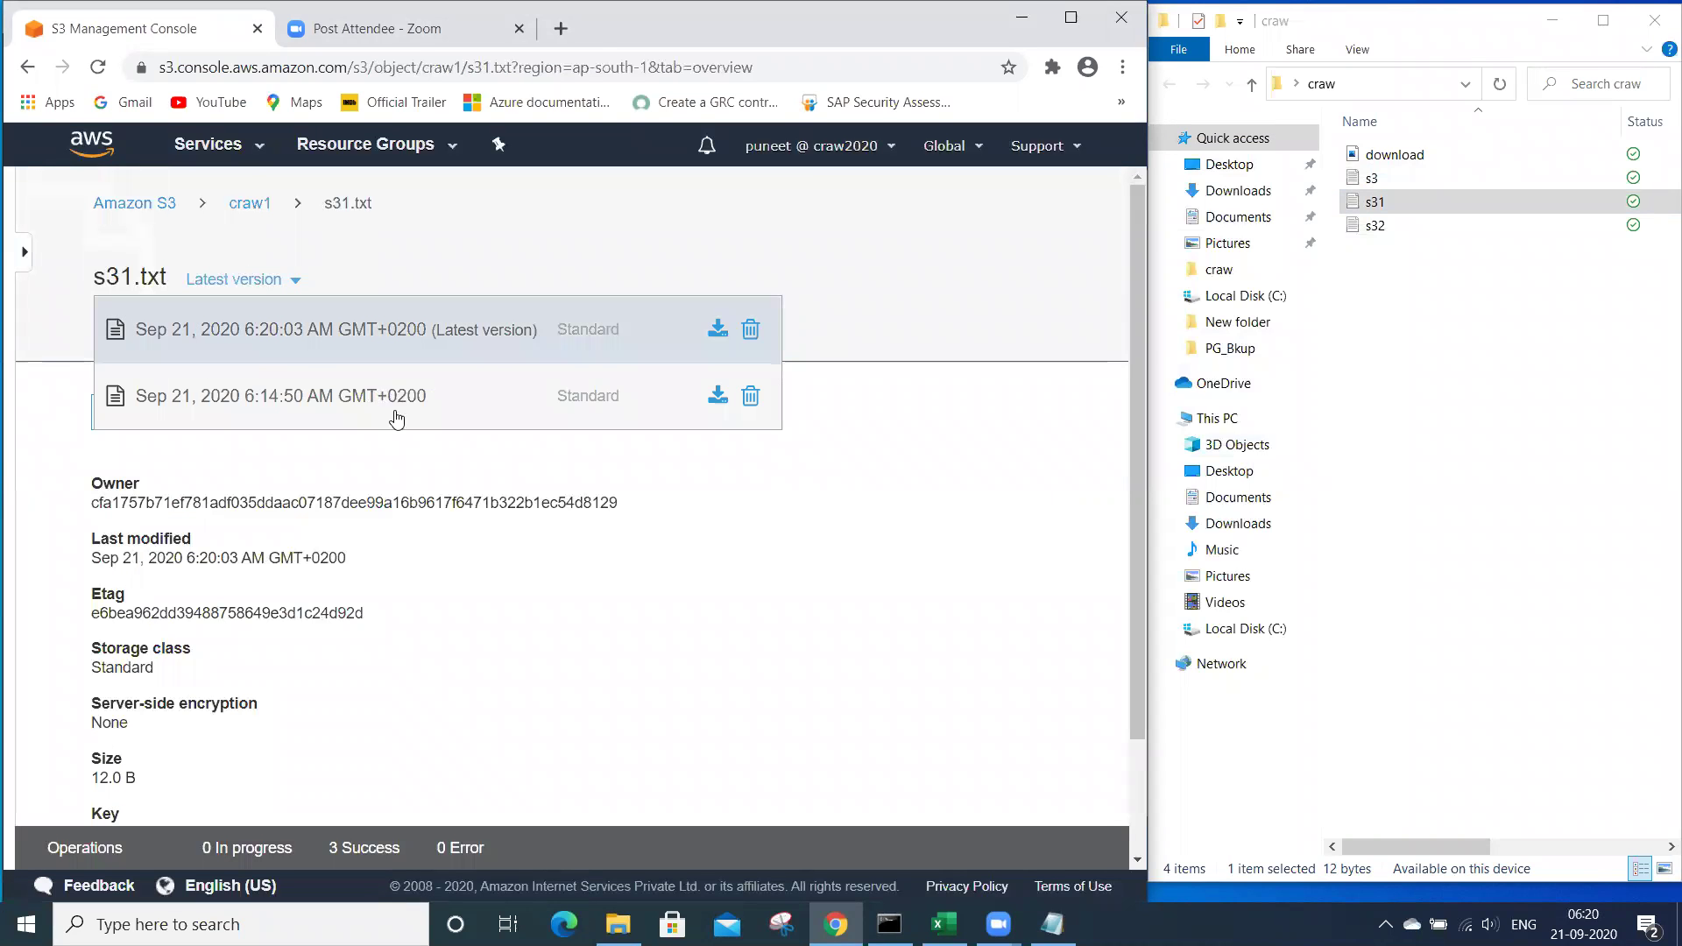
click(378, 337)
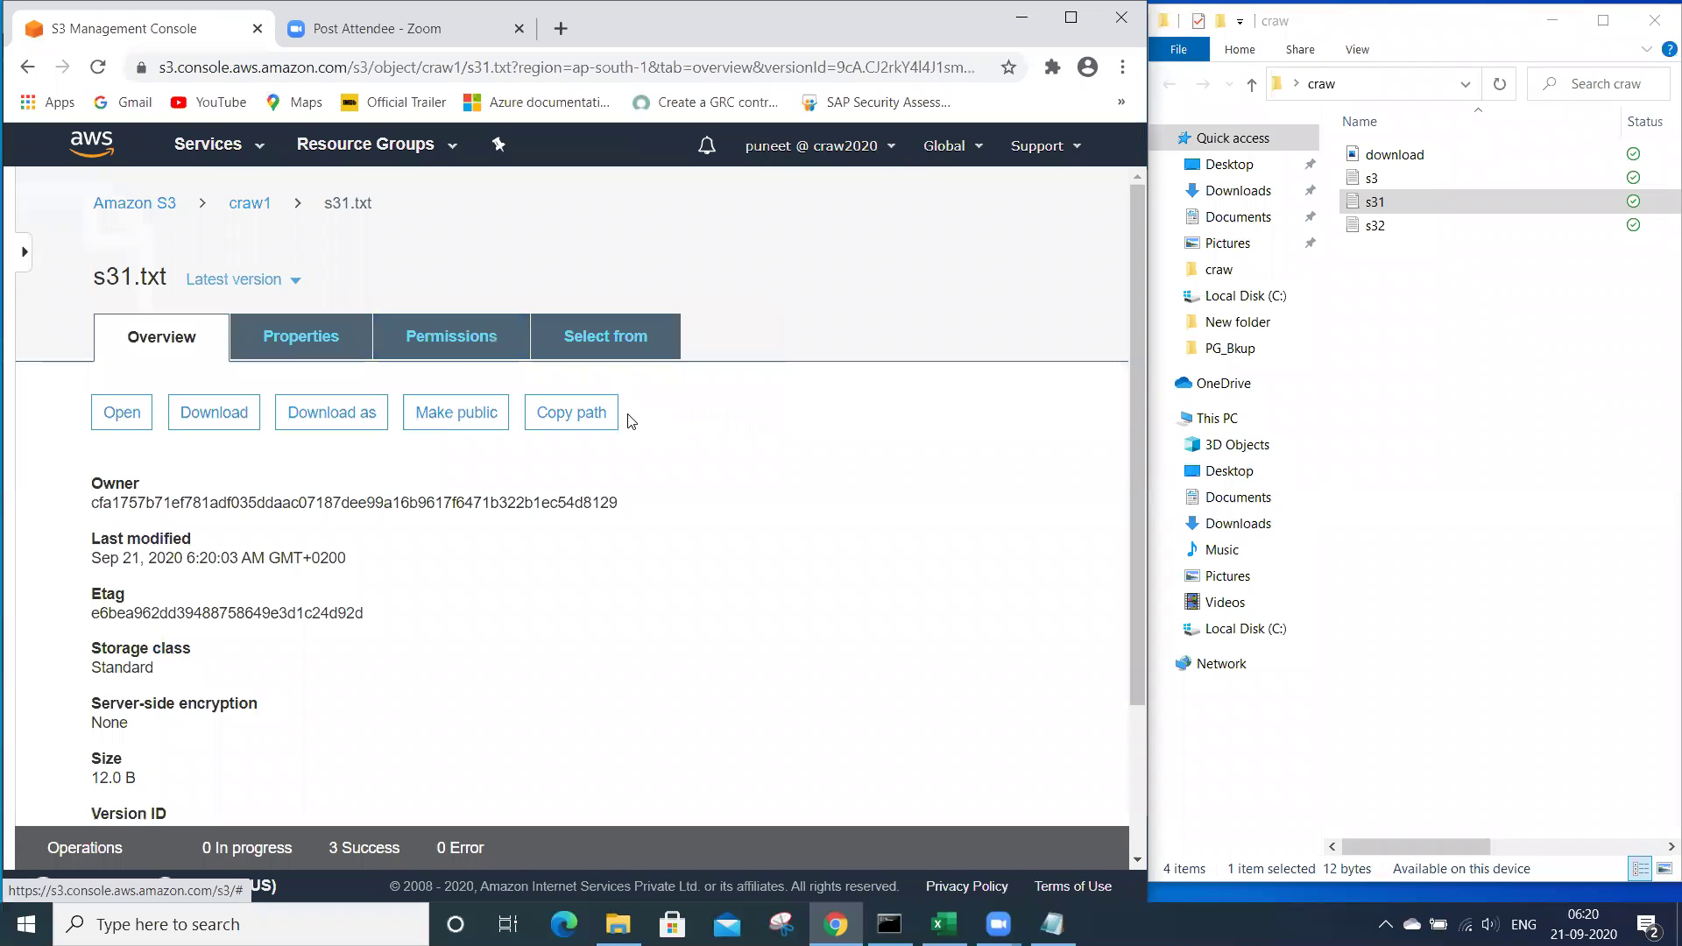
click(96, 420)
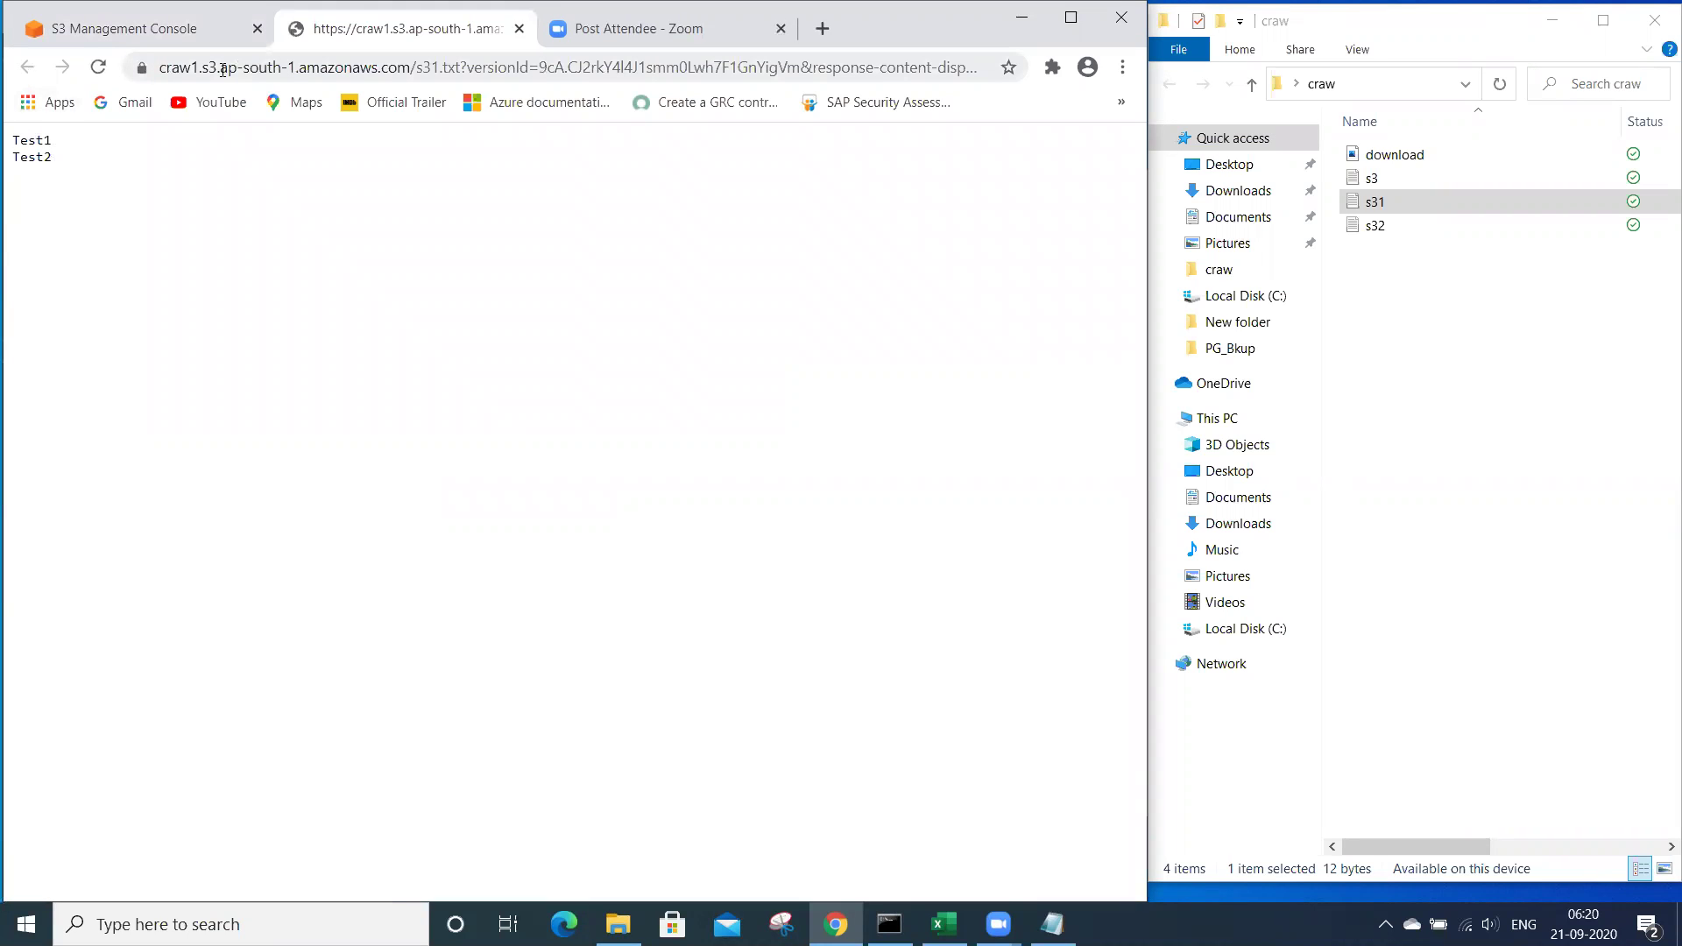
click(520, 28)
- View the contents of the s31.txt version dated Sep 21, 2020 6:14:50 AM, close them and return to craw1
click(257, 279)
click(239, 393)
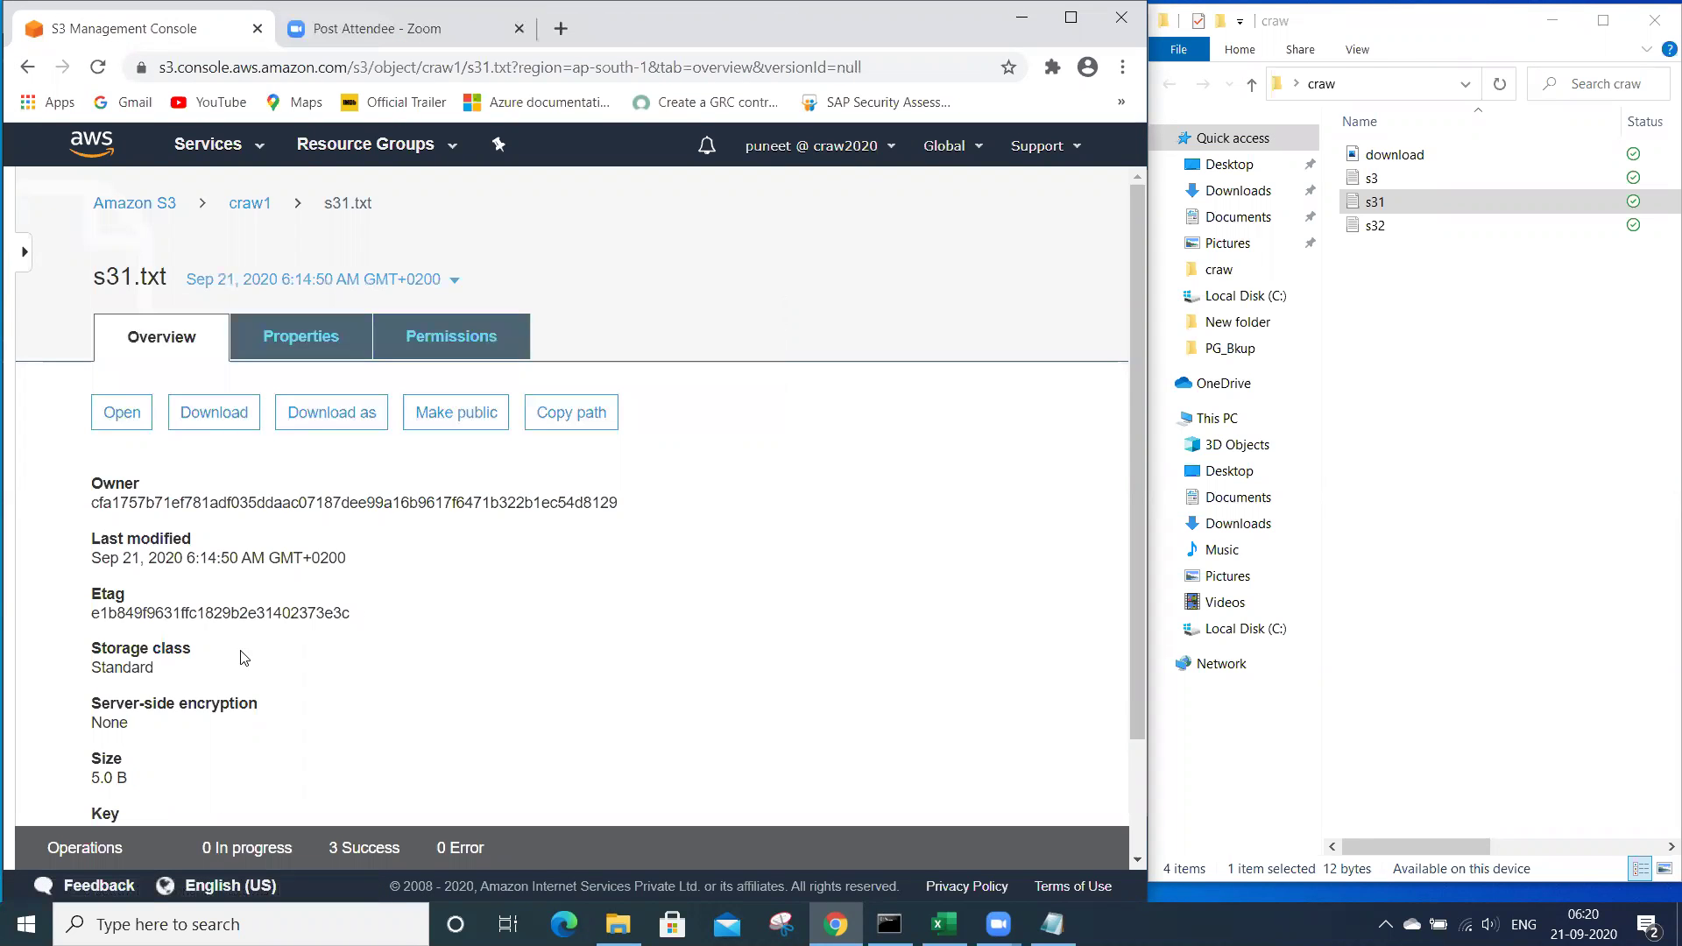
scroll(200, 526, down, 2)
click(136, 276)
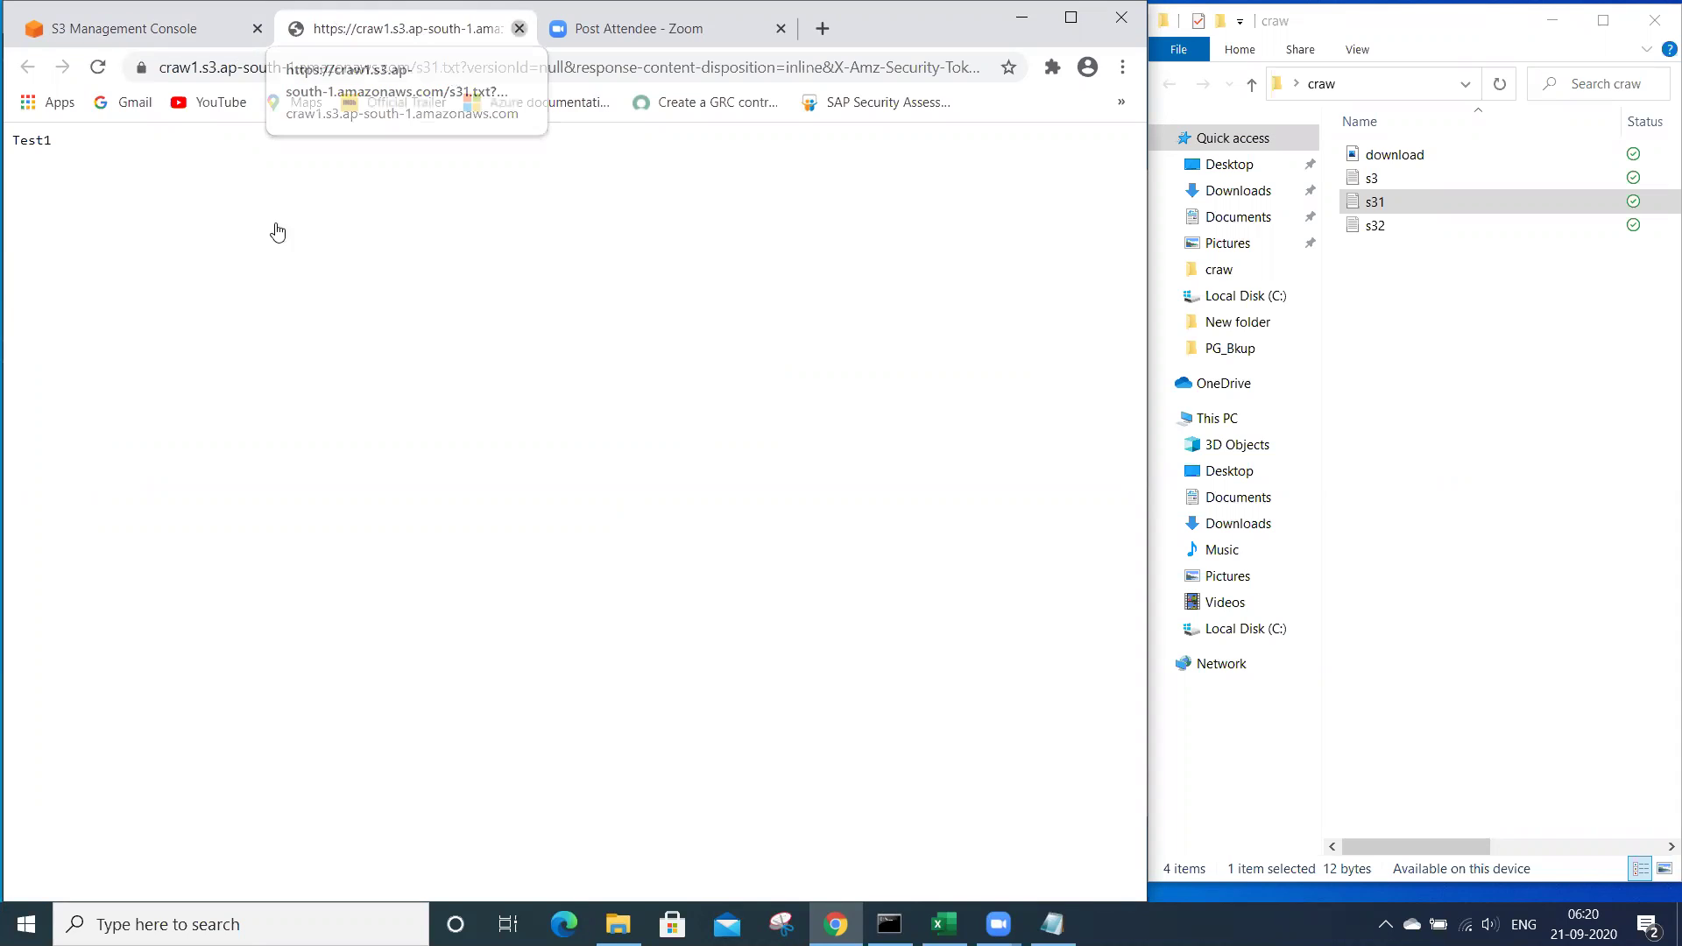
key(ctrl+w)
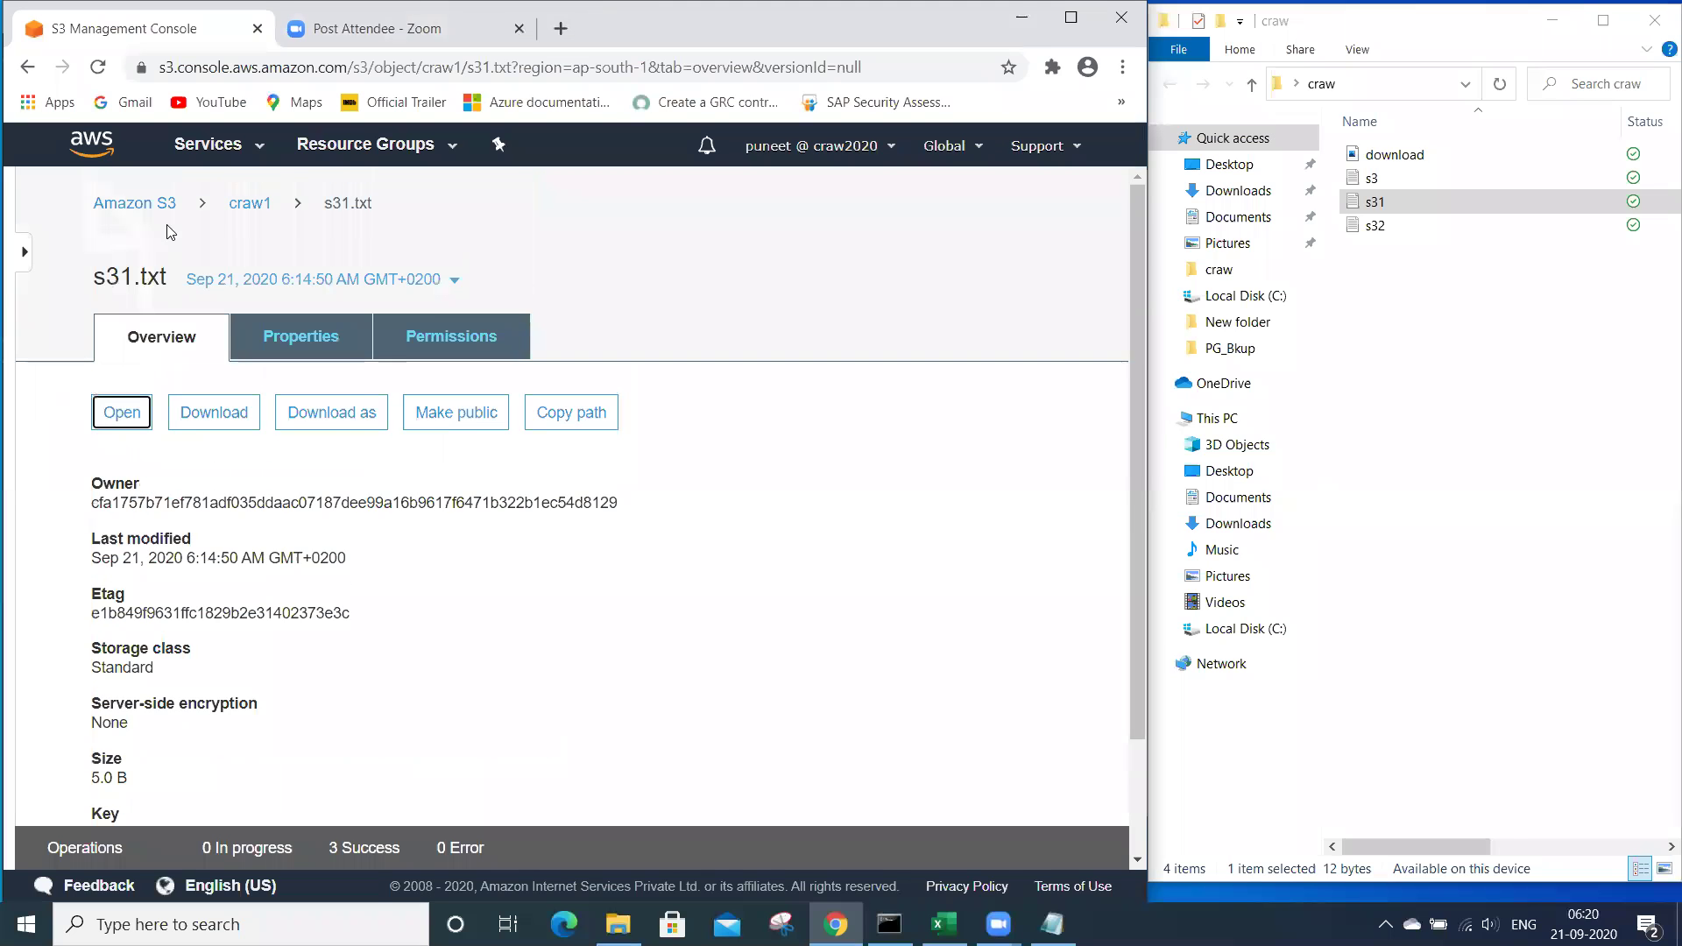
click(249, 205)
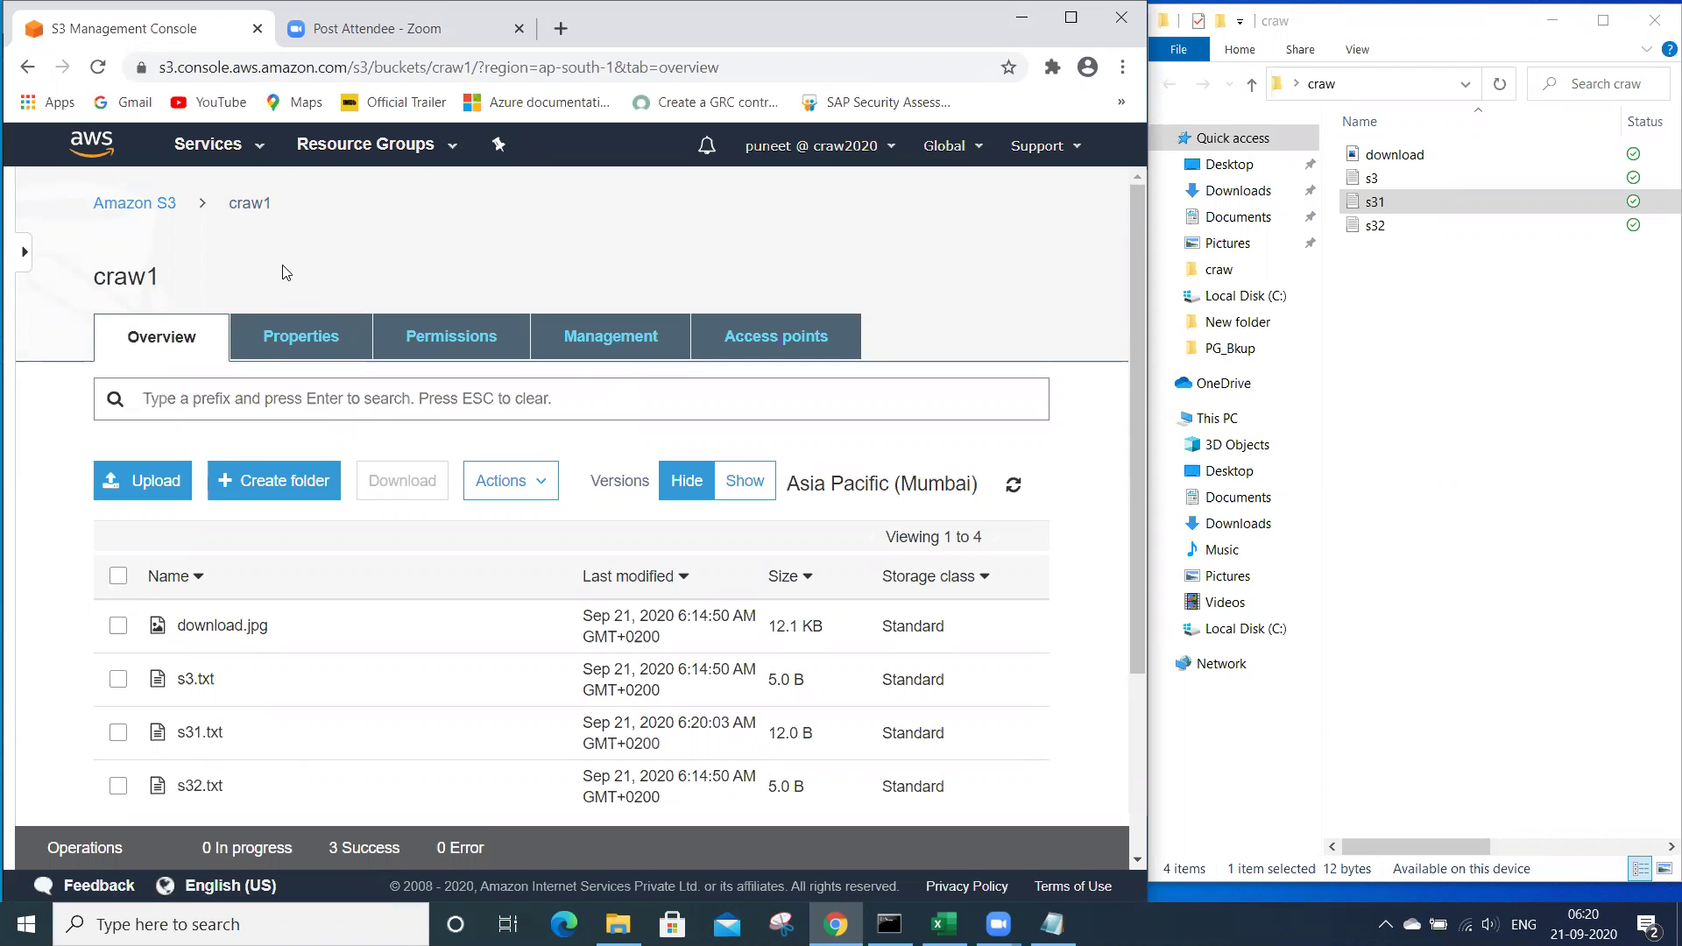
scroll(263, 481, down, 3)
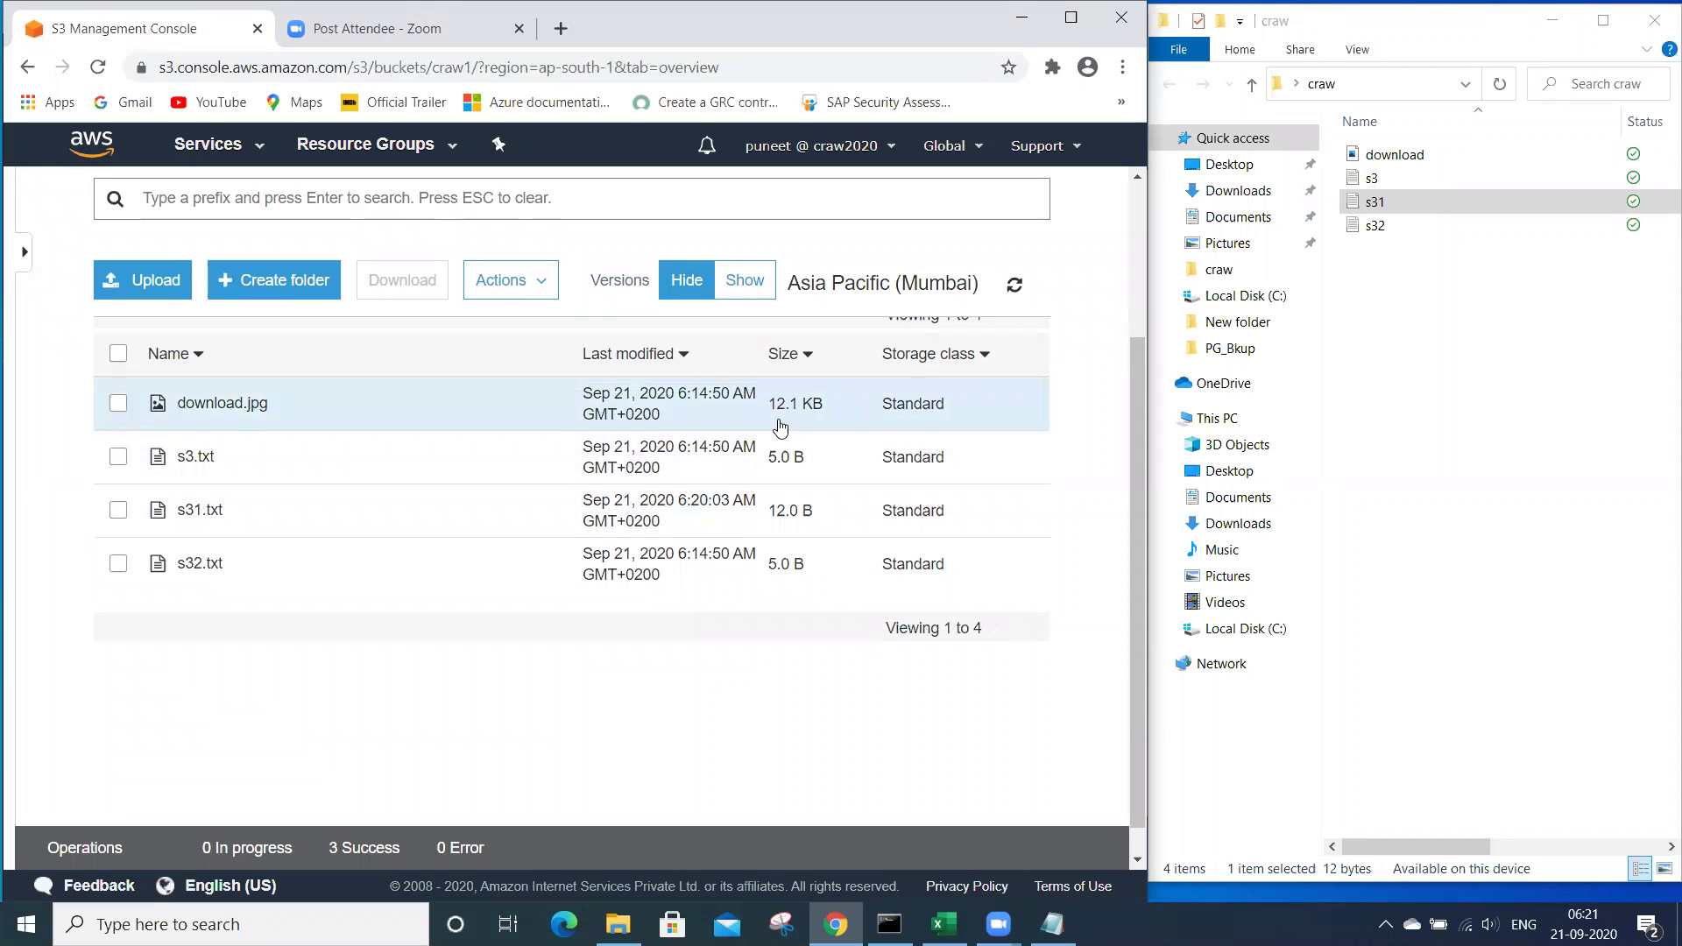
scroll(782, 426, up, 1)
scroll(784, 427, up, 1)
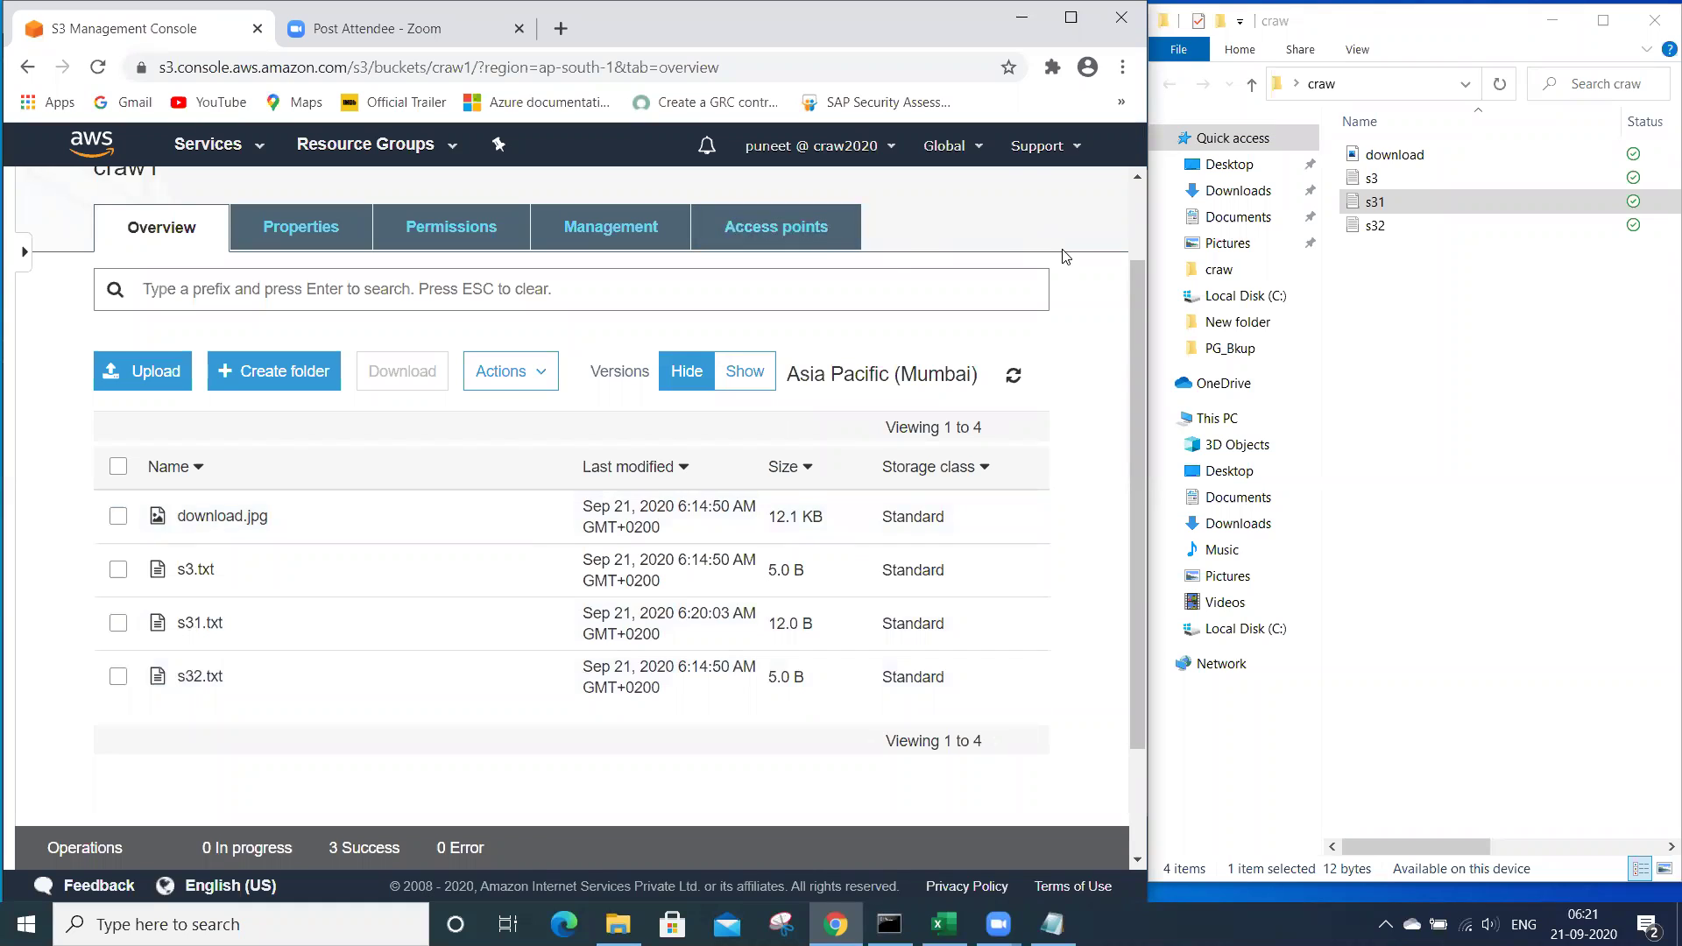
scroll(1121, 298, up, 2)
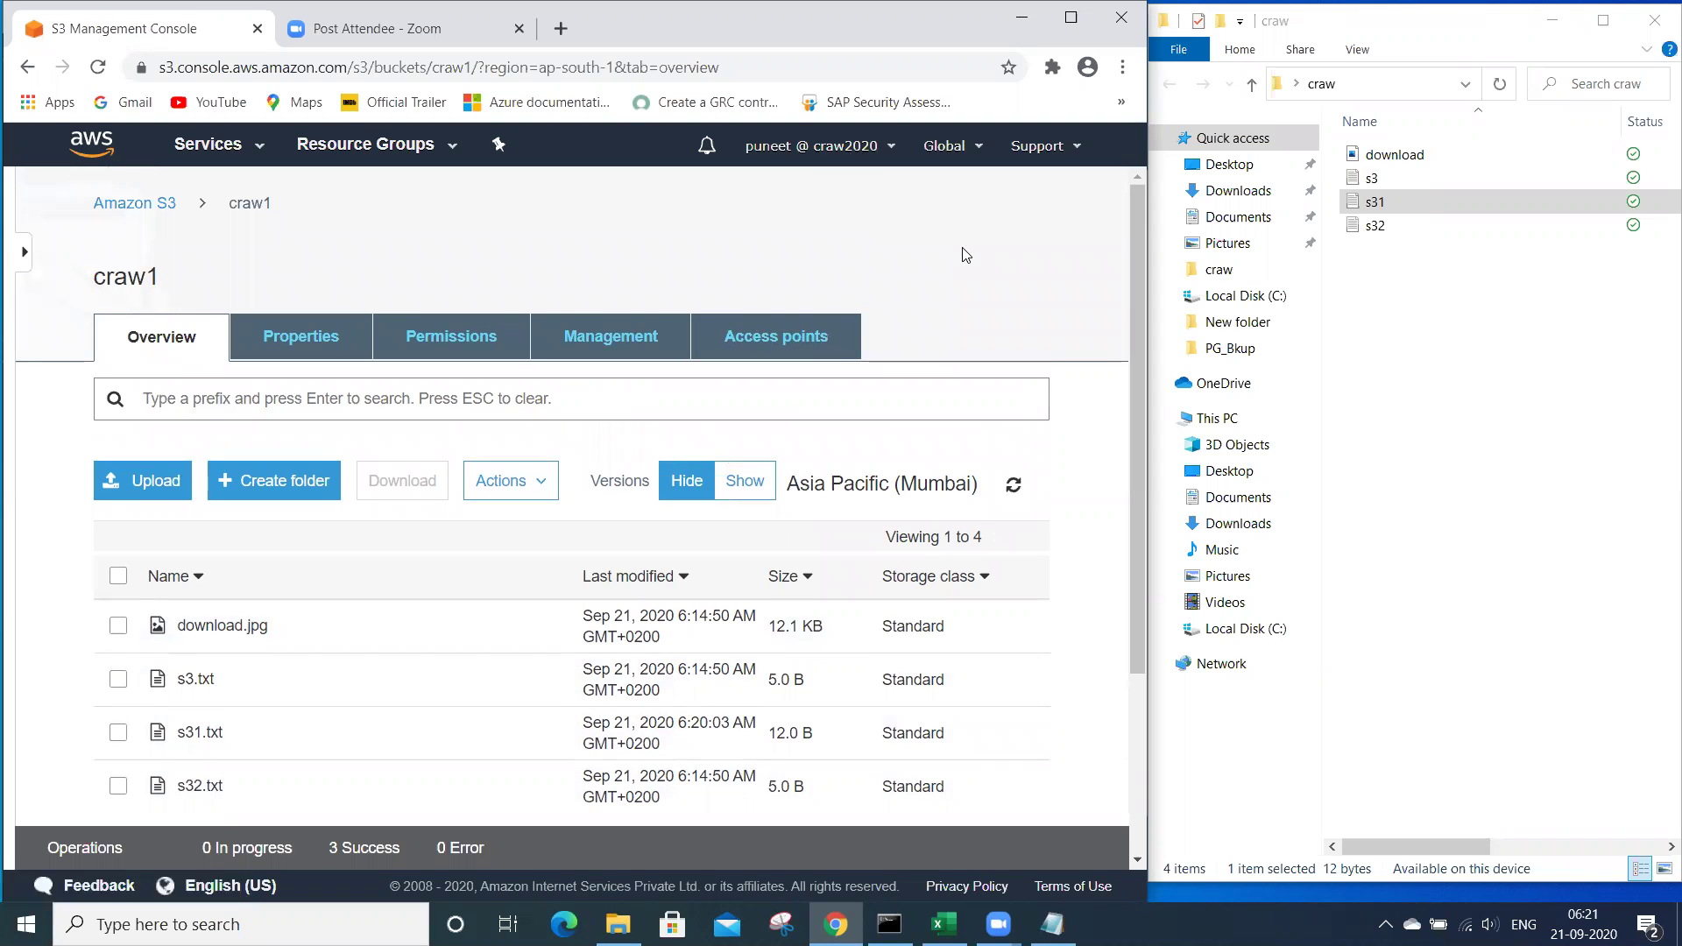
scroll(965, 255, down, 1)
scroll(966, 255, down, 1)
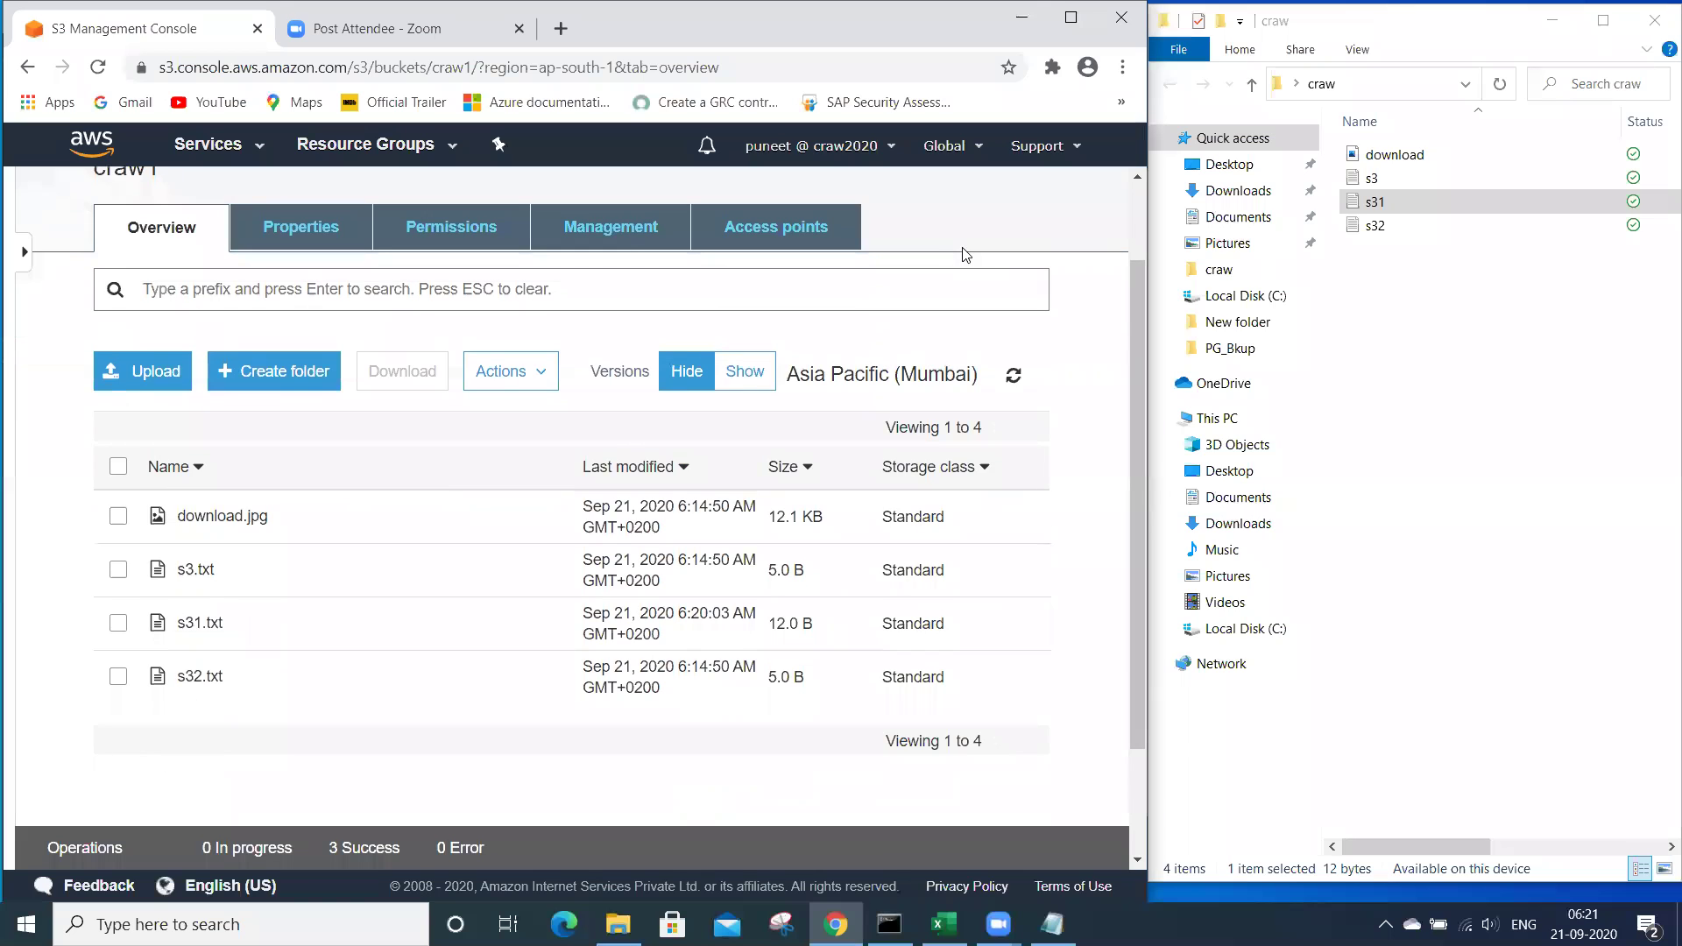
scroll(965, 255, down, 1)
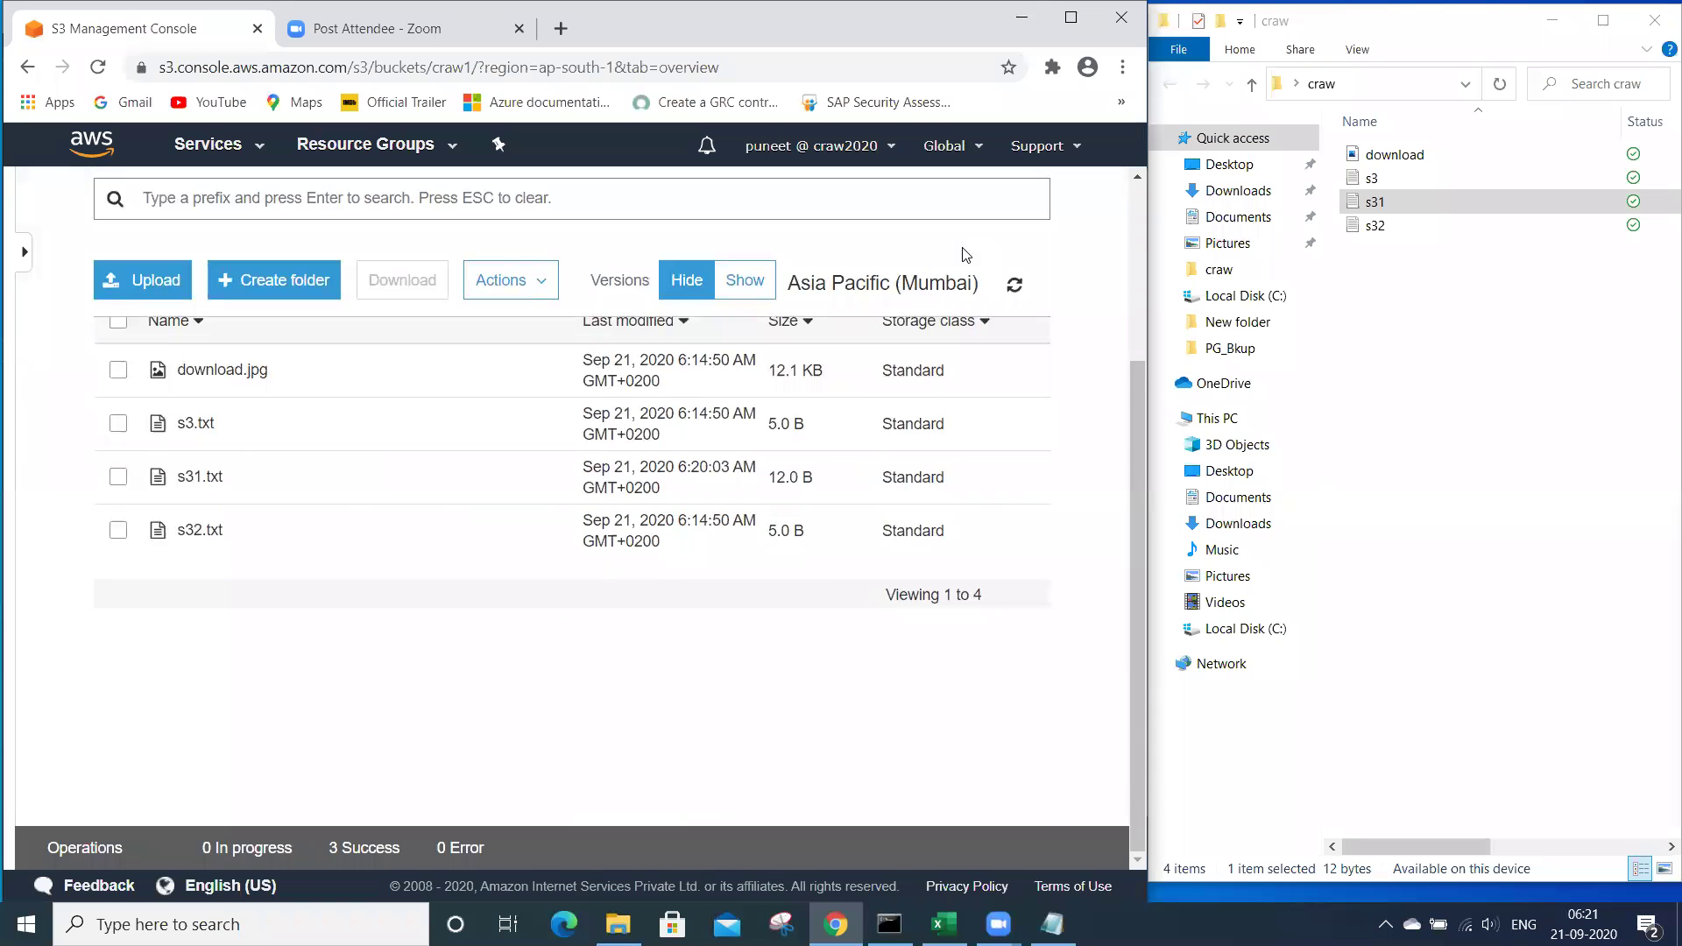
scroll(590, 513, up, 3)
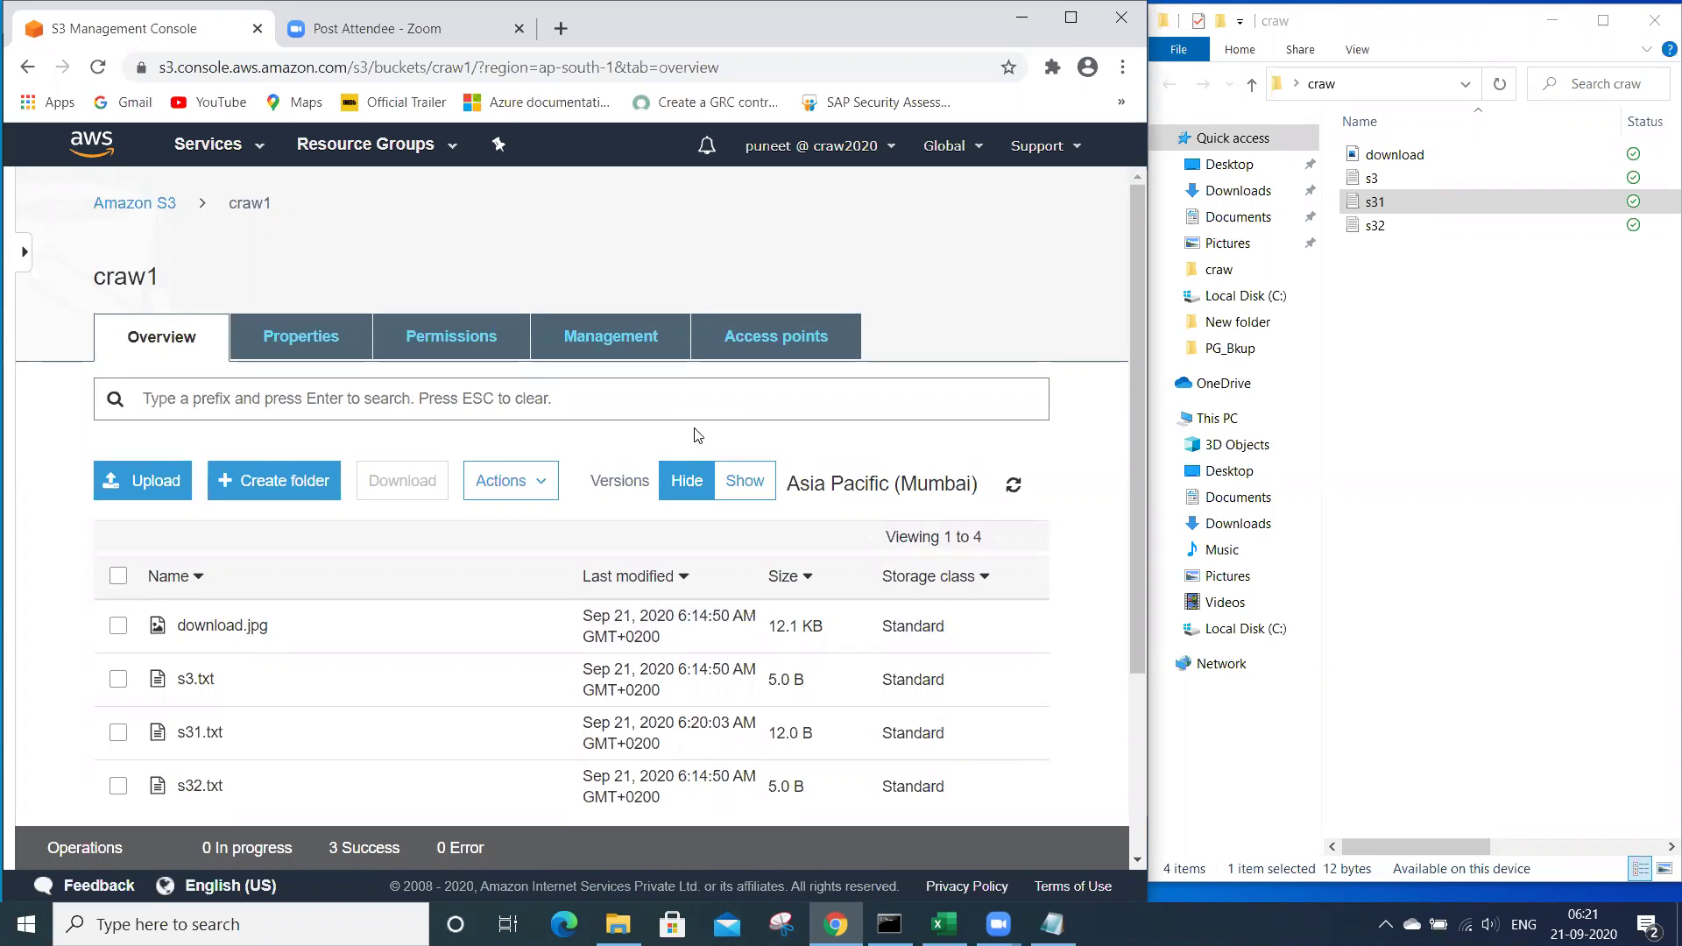
scroll(706, 405, down, 2)
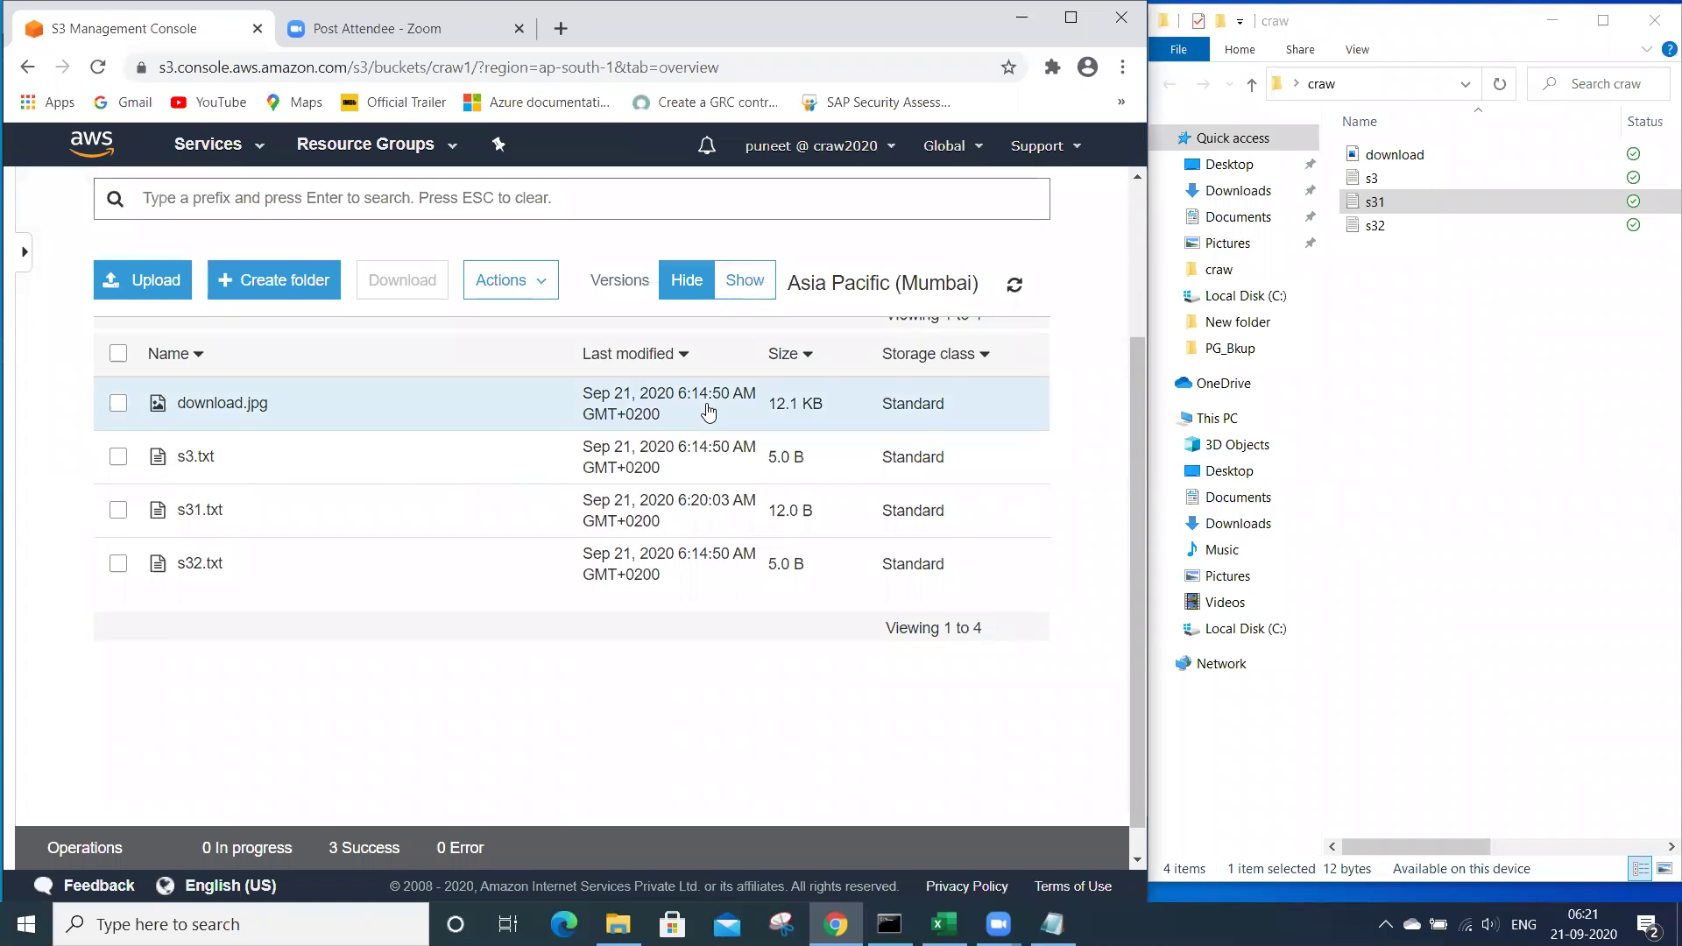
scroll(708, 409, up, 2)
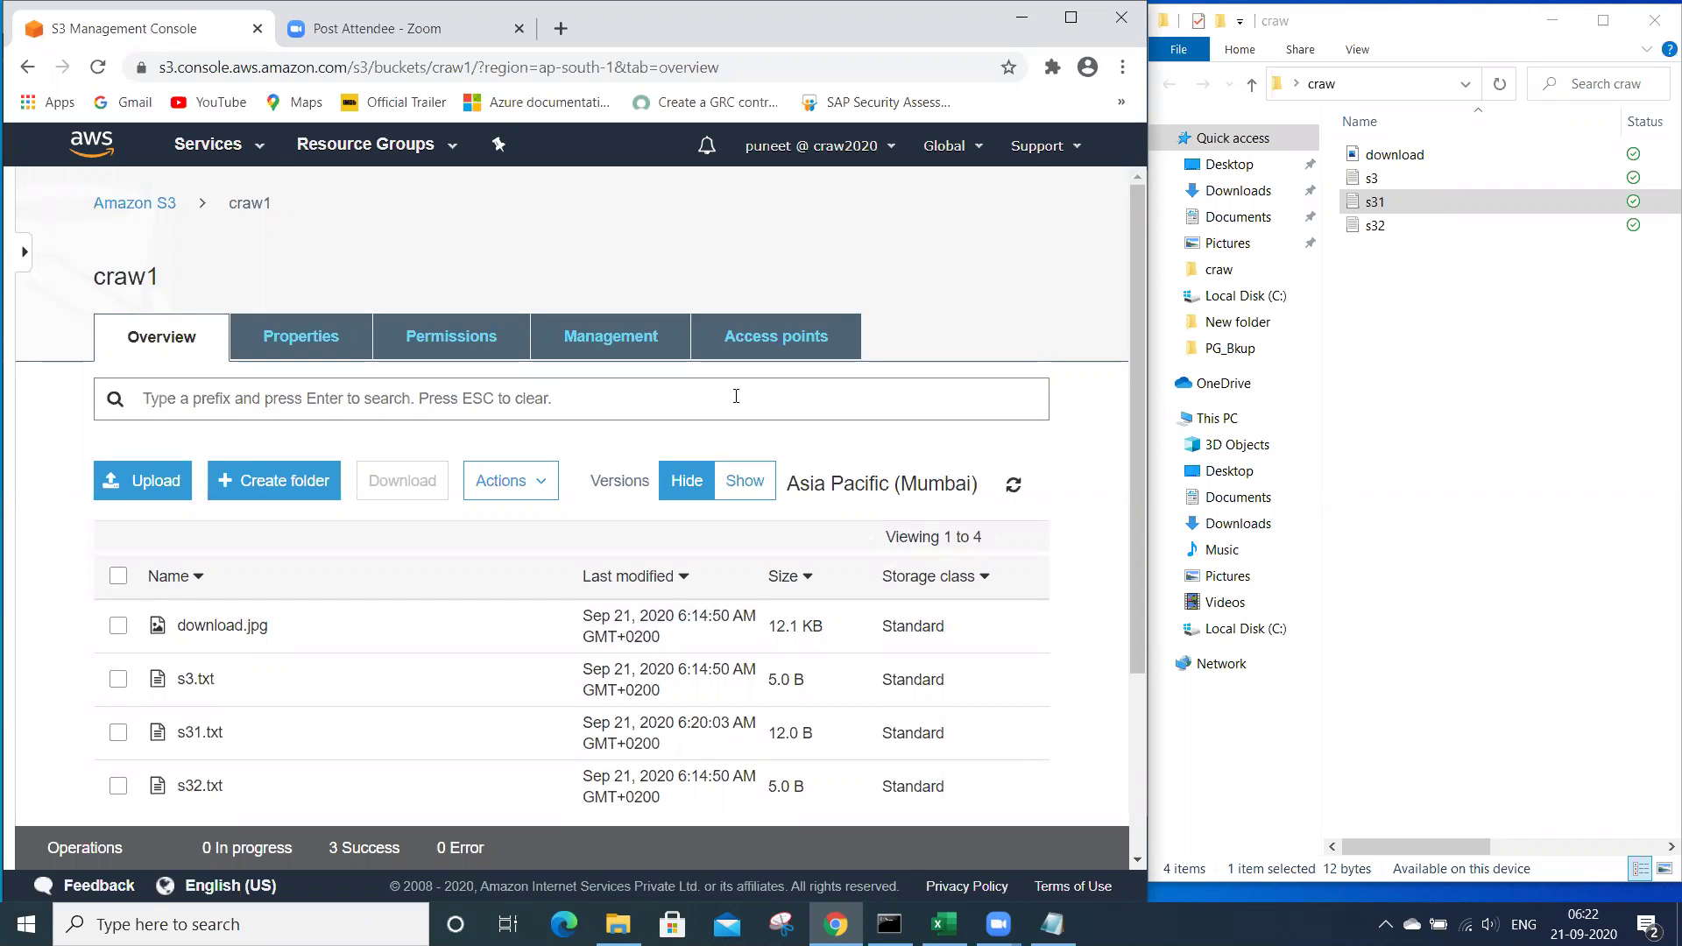
scroll(735, 396, down, 1)
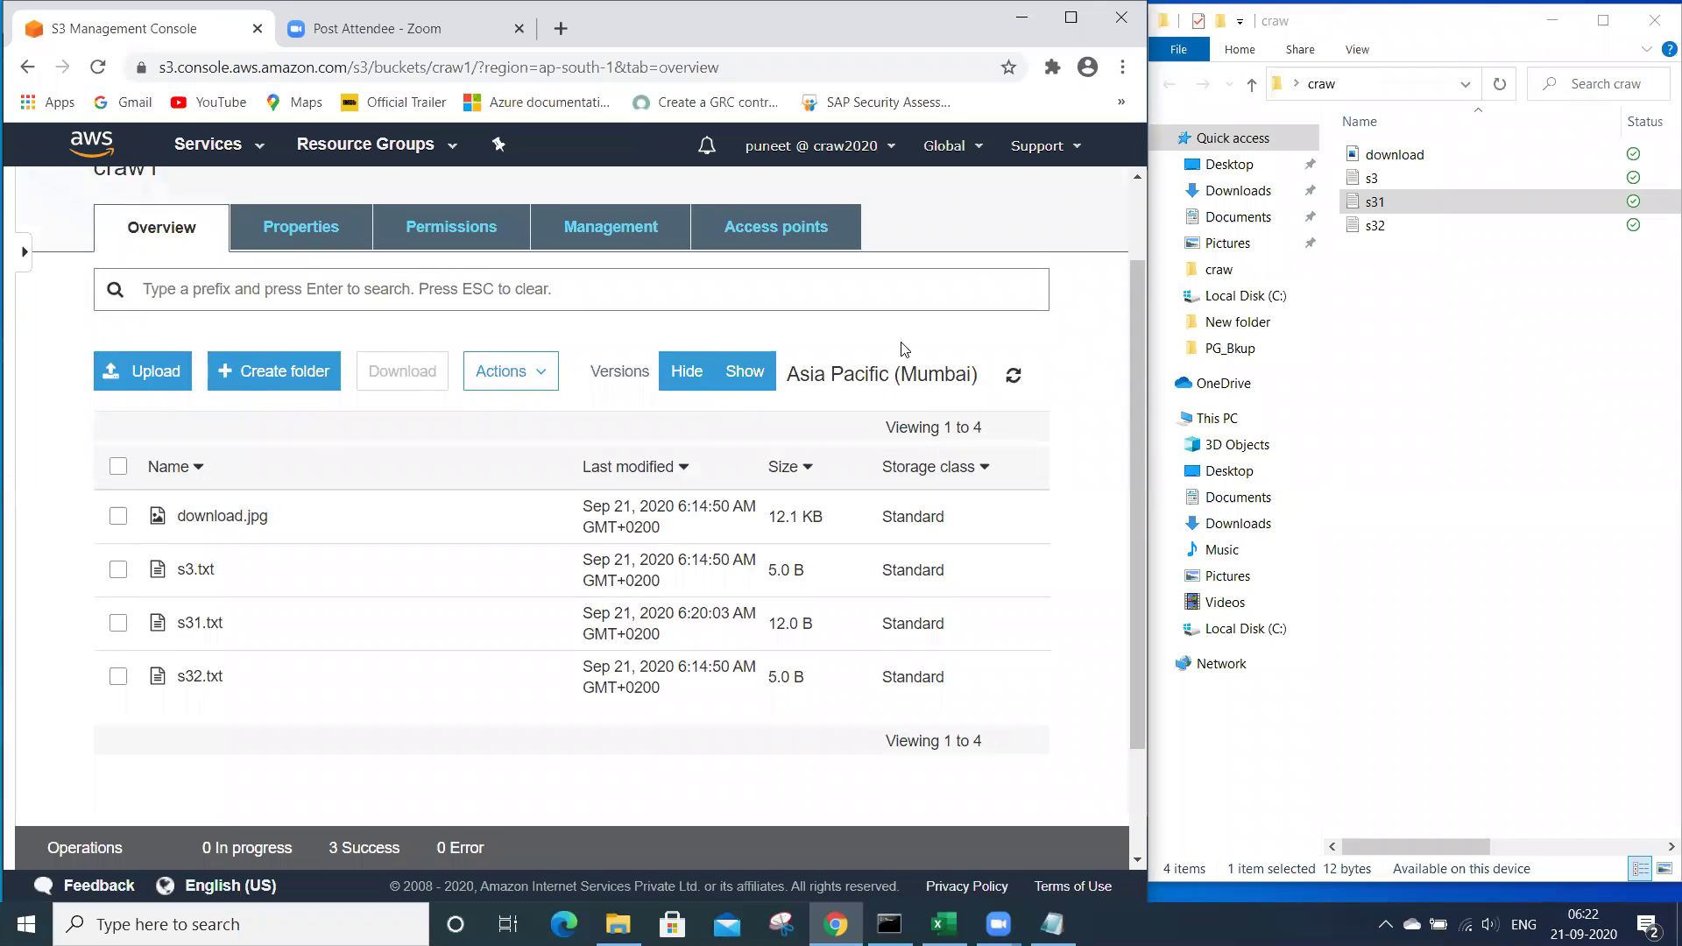
scroll(905, 348, up, 1)
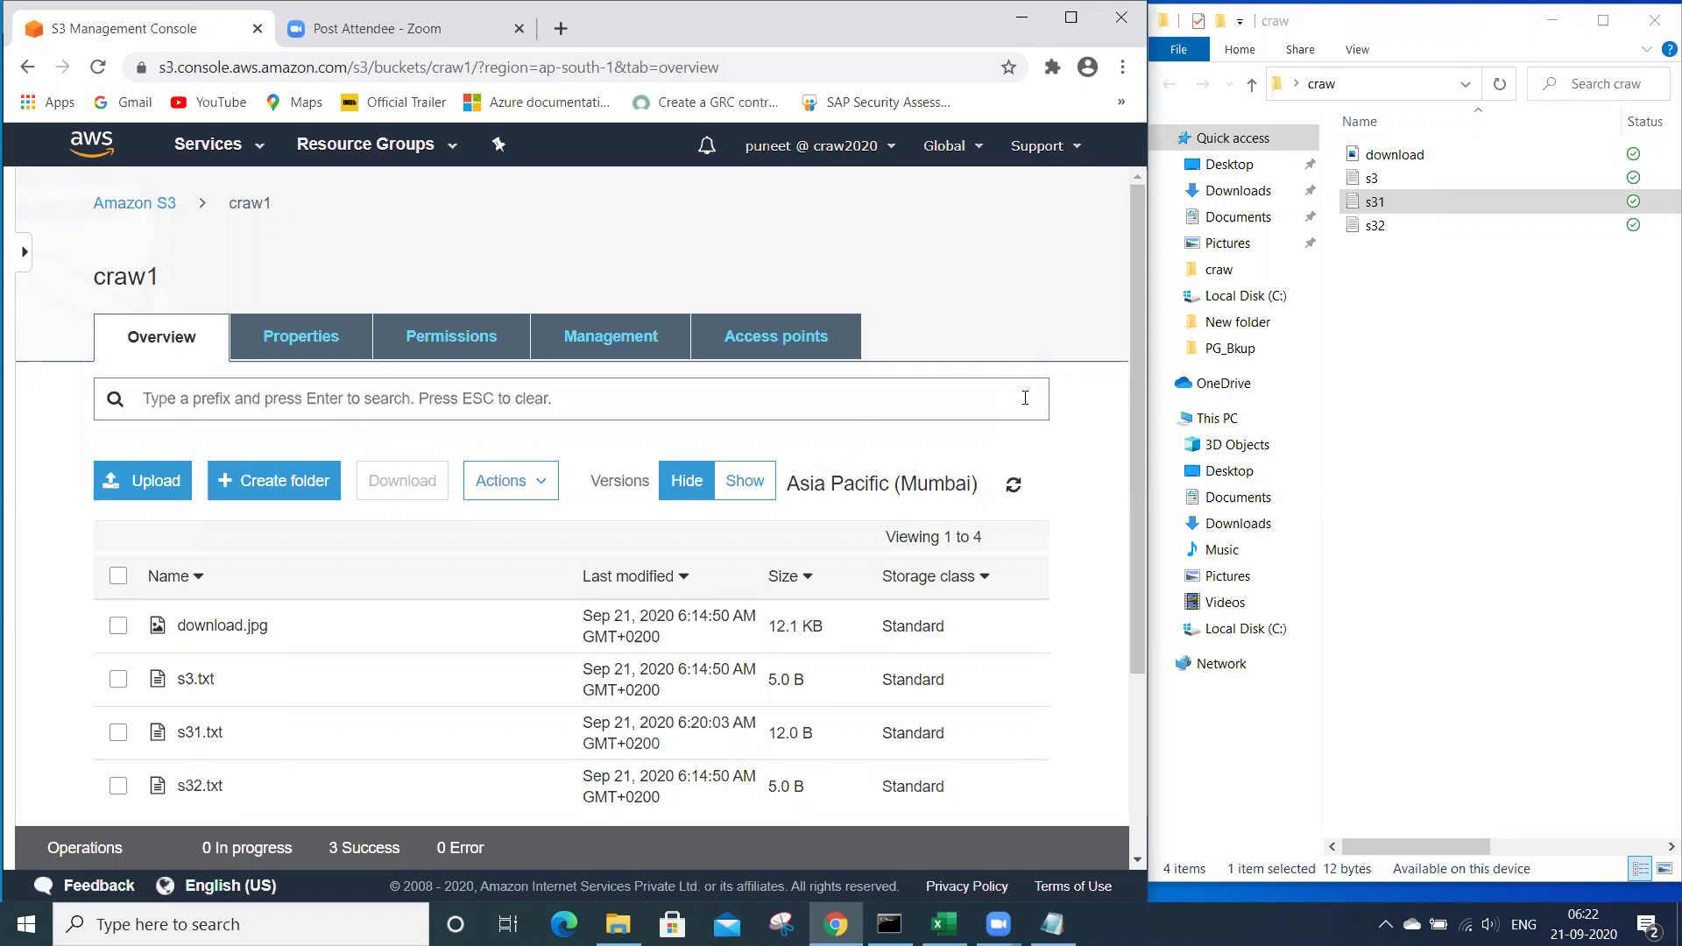
scroll(1025, 398, down, 2)
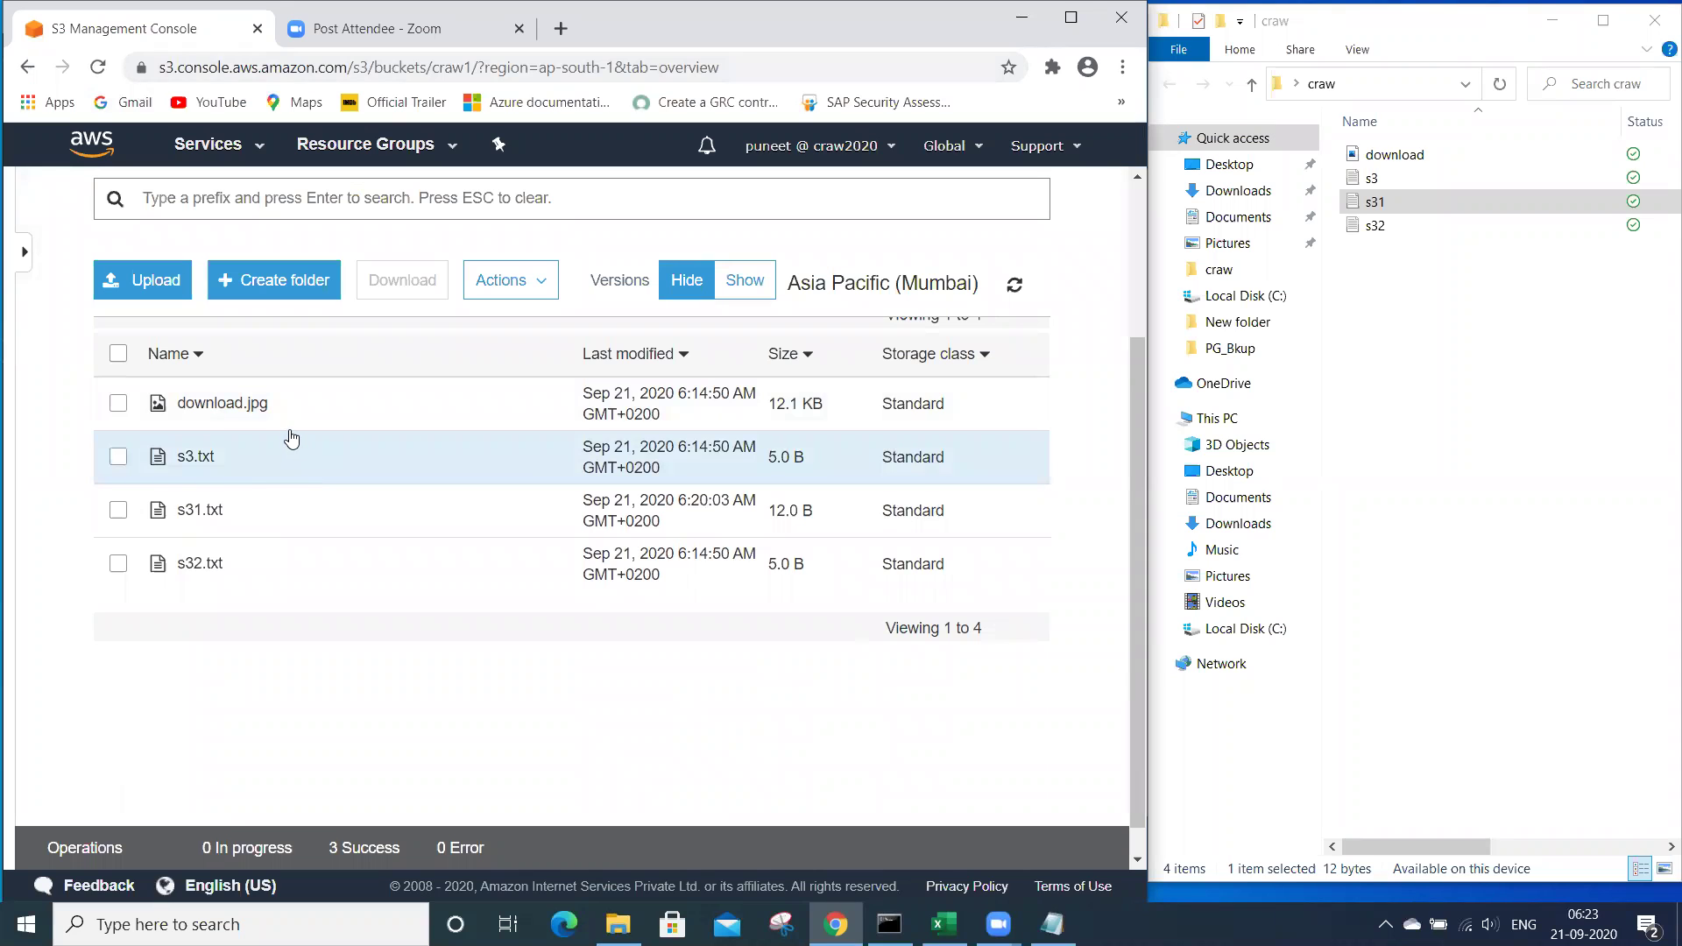
- Review the craw1 bucket's properties and its Block public access permission settings
scroll(292, 436, up, 2)
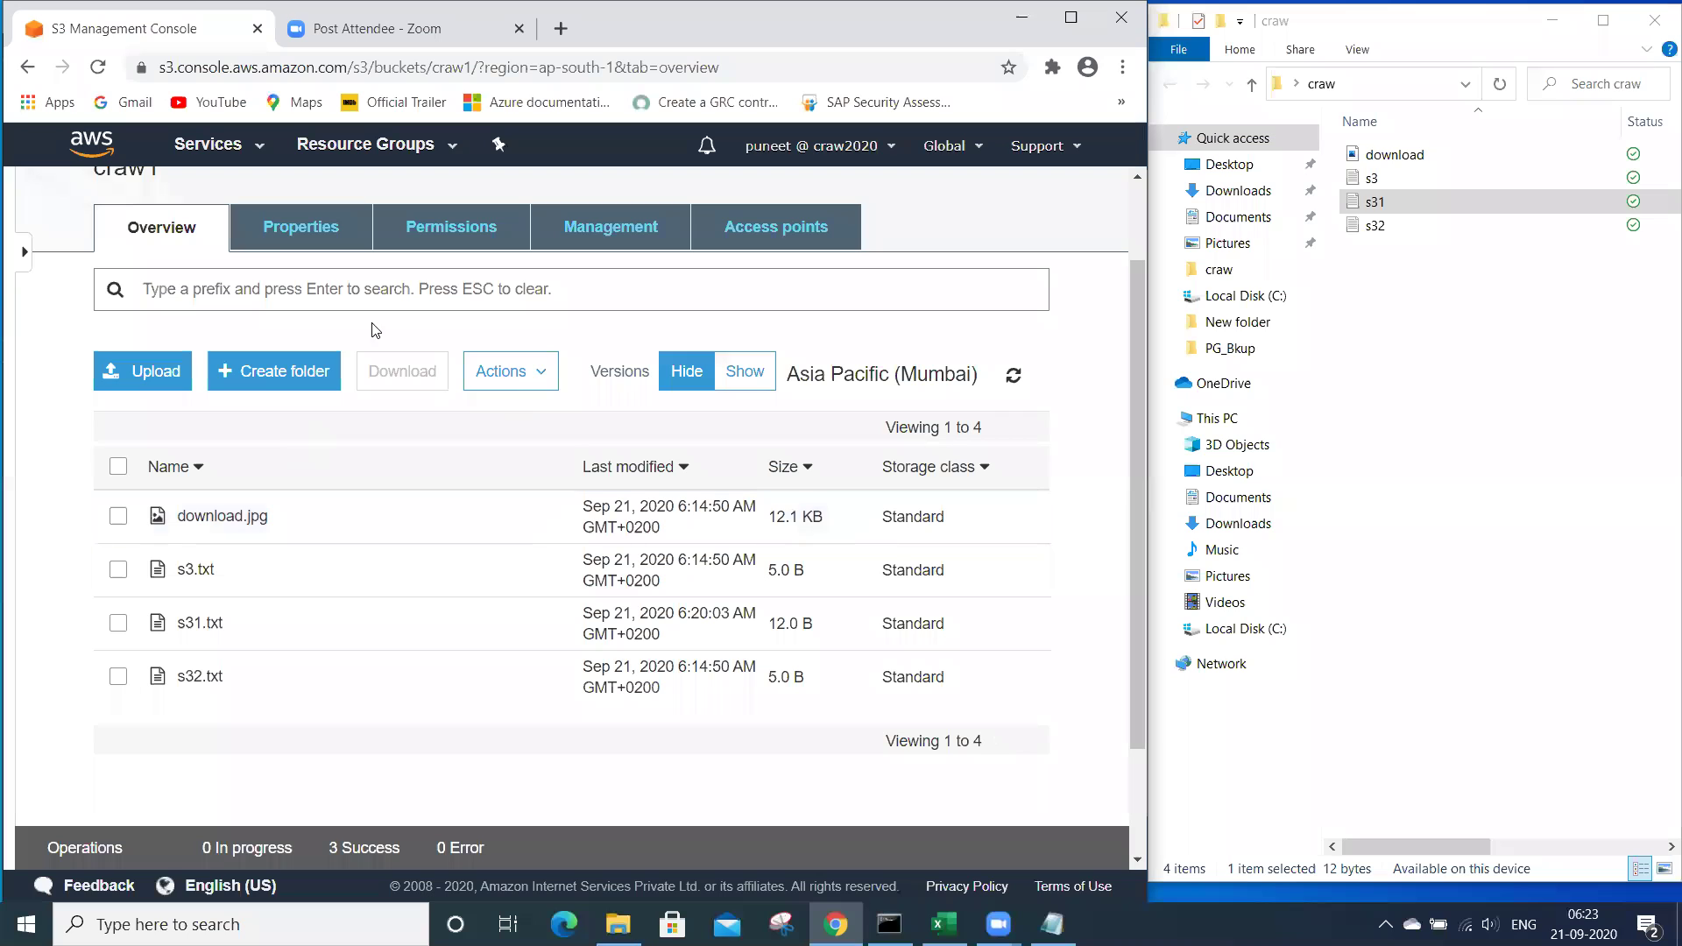
click(316, 239)
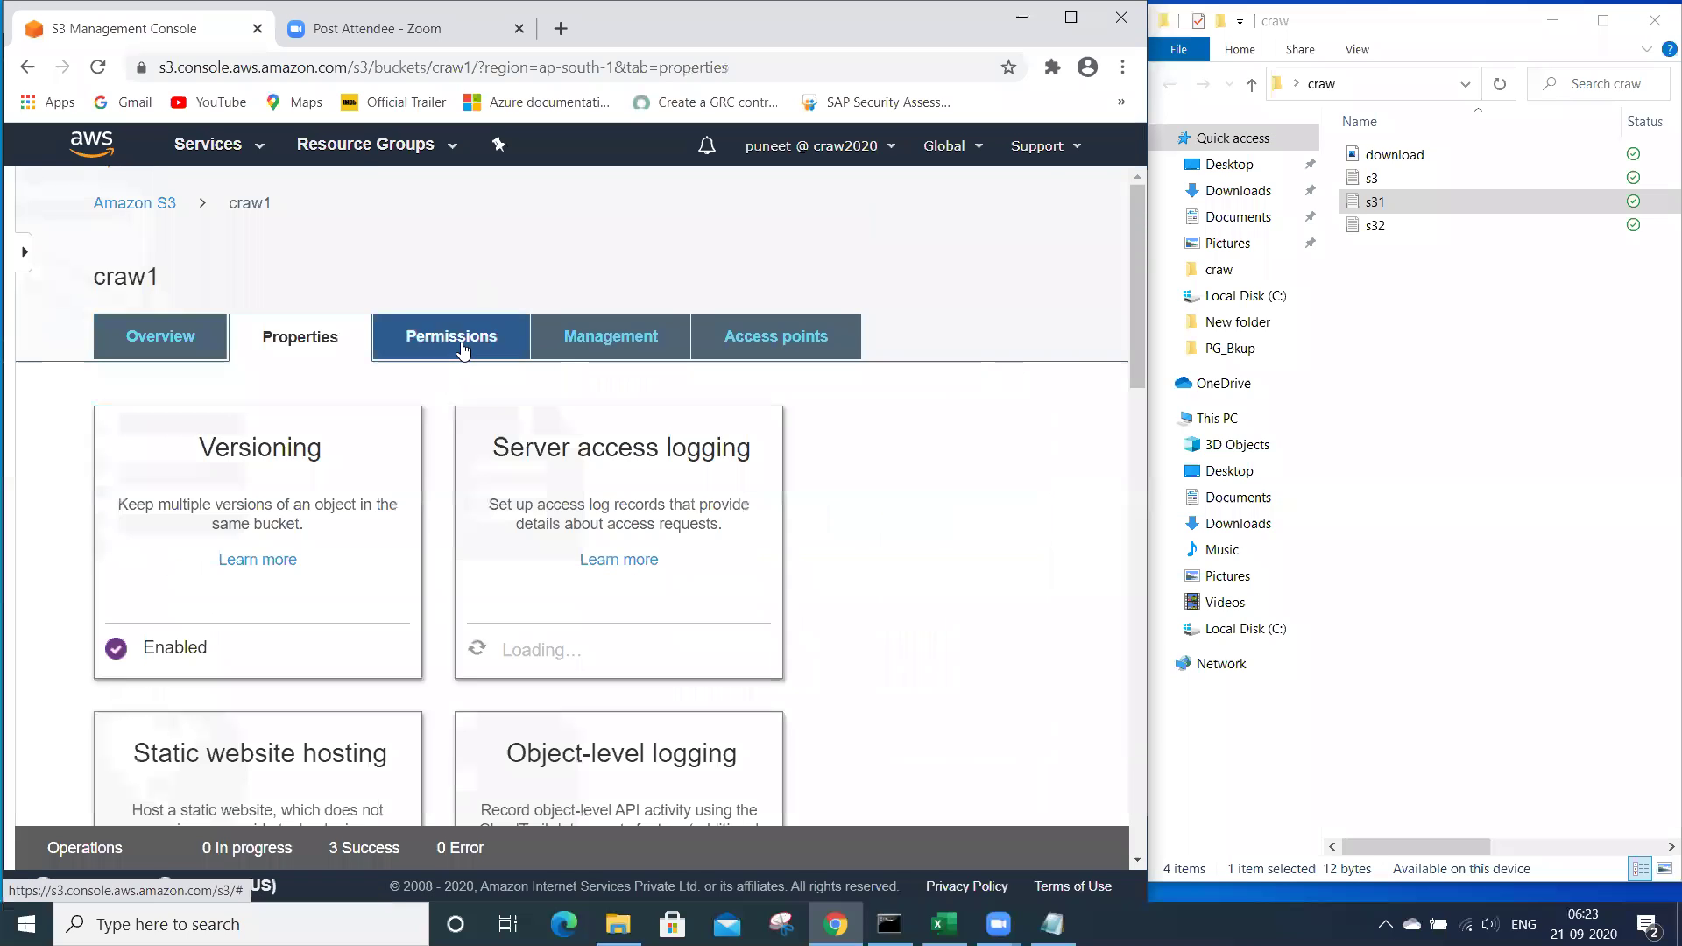
scroll(460, 349, down, 5)
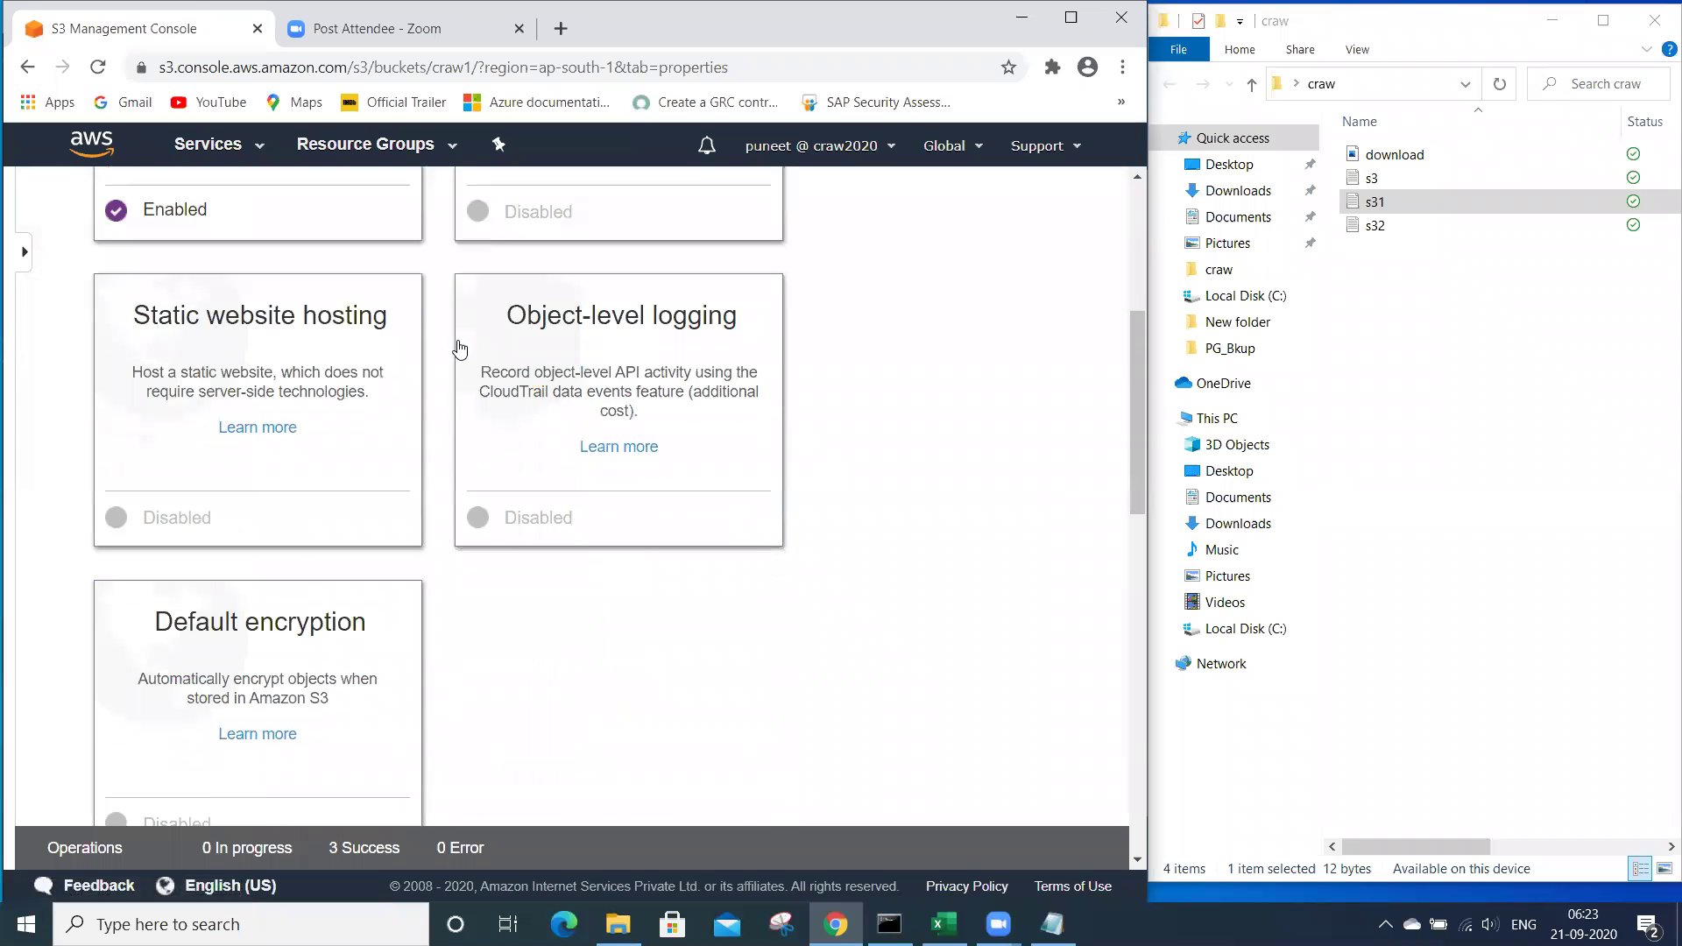
scroll(459, 348, up, 5)
click(451, 337)
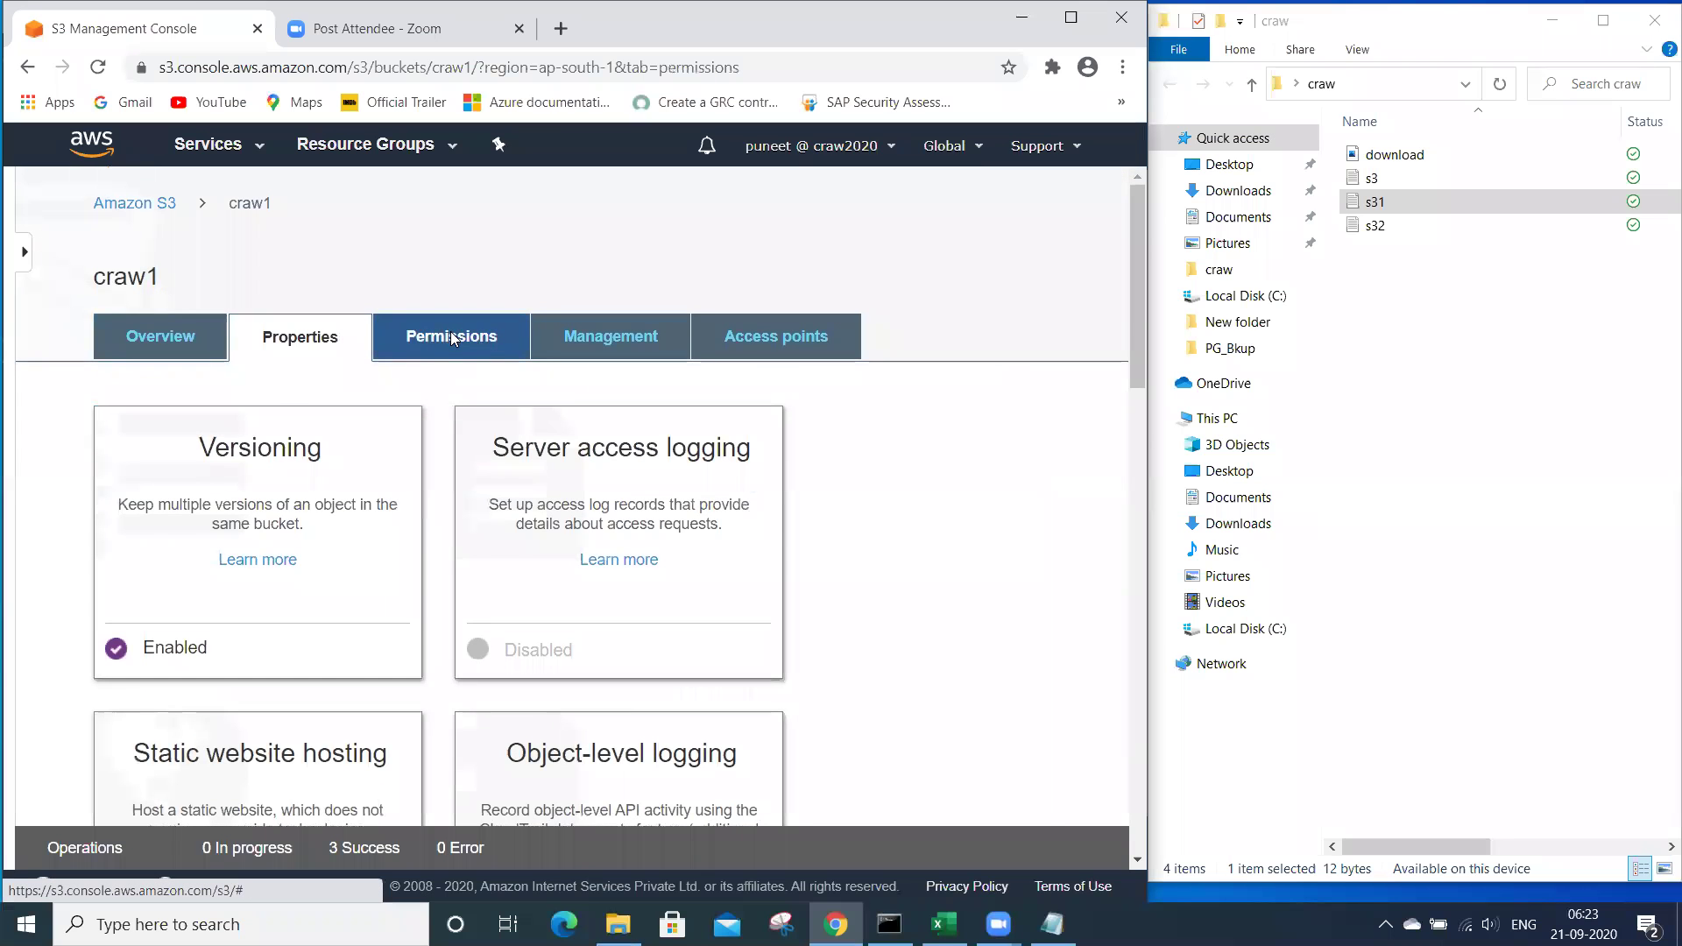
scroll(451, 338, down, 3)
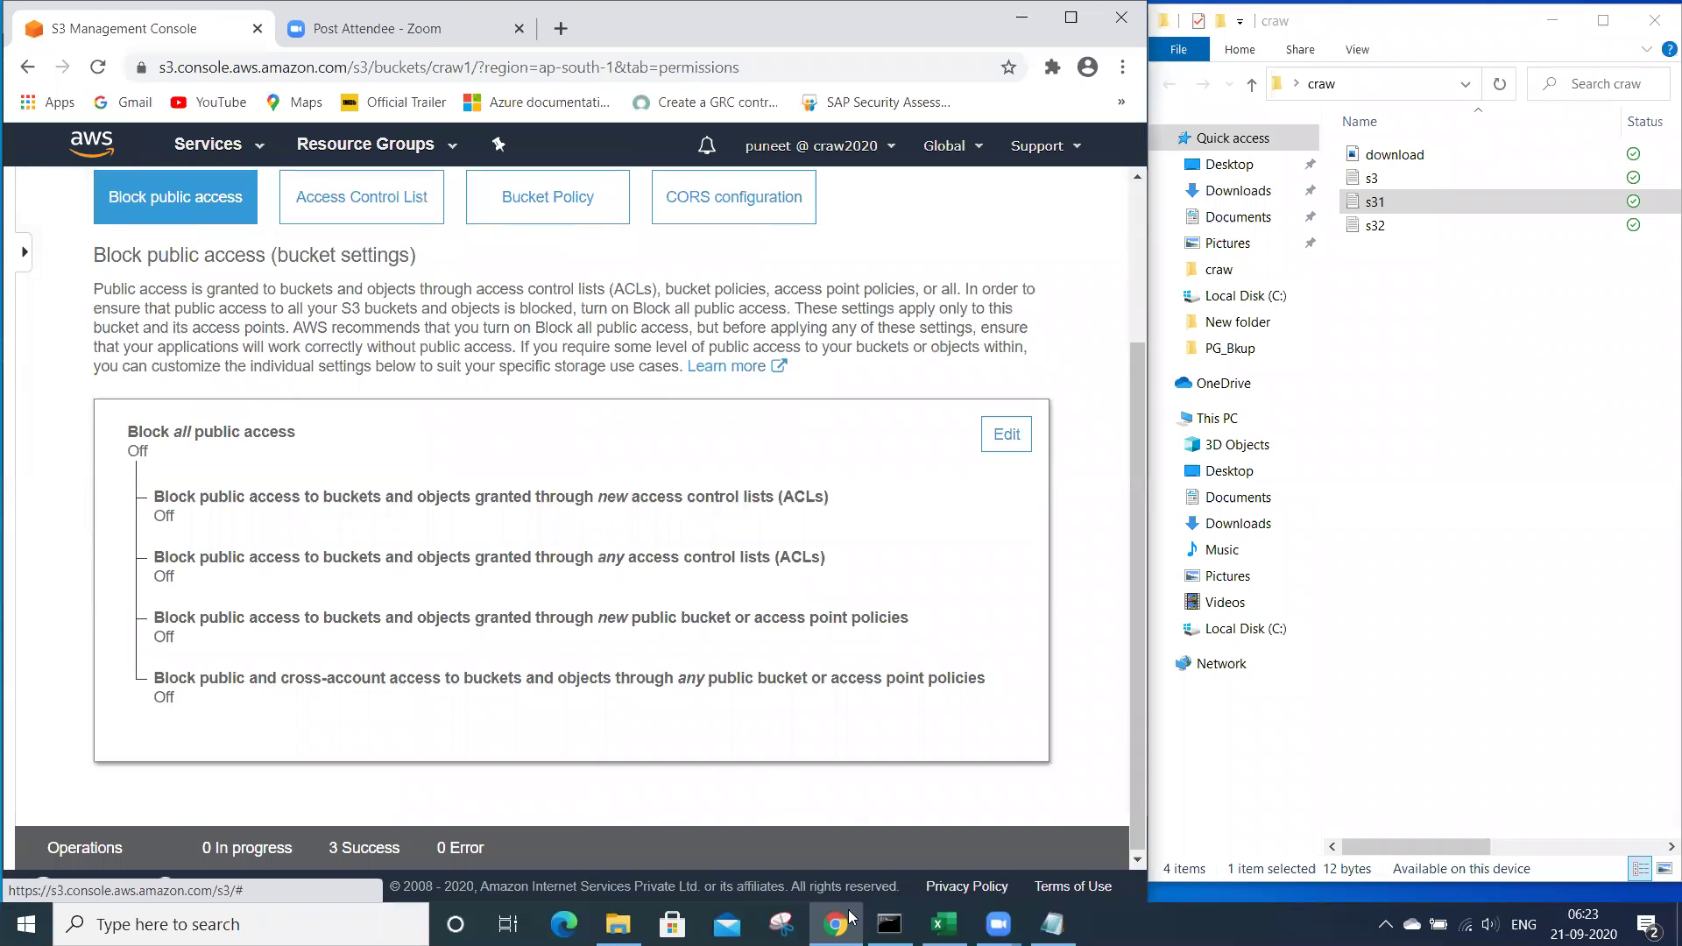
- Check the pending aws configure session in Command Prompt and view the downloaded access keys workbook in Excel
key(alt+Tab)
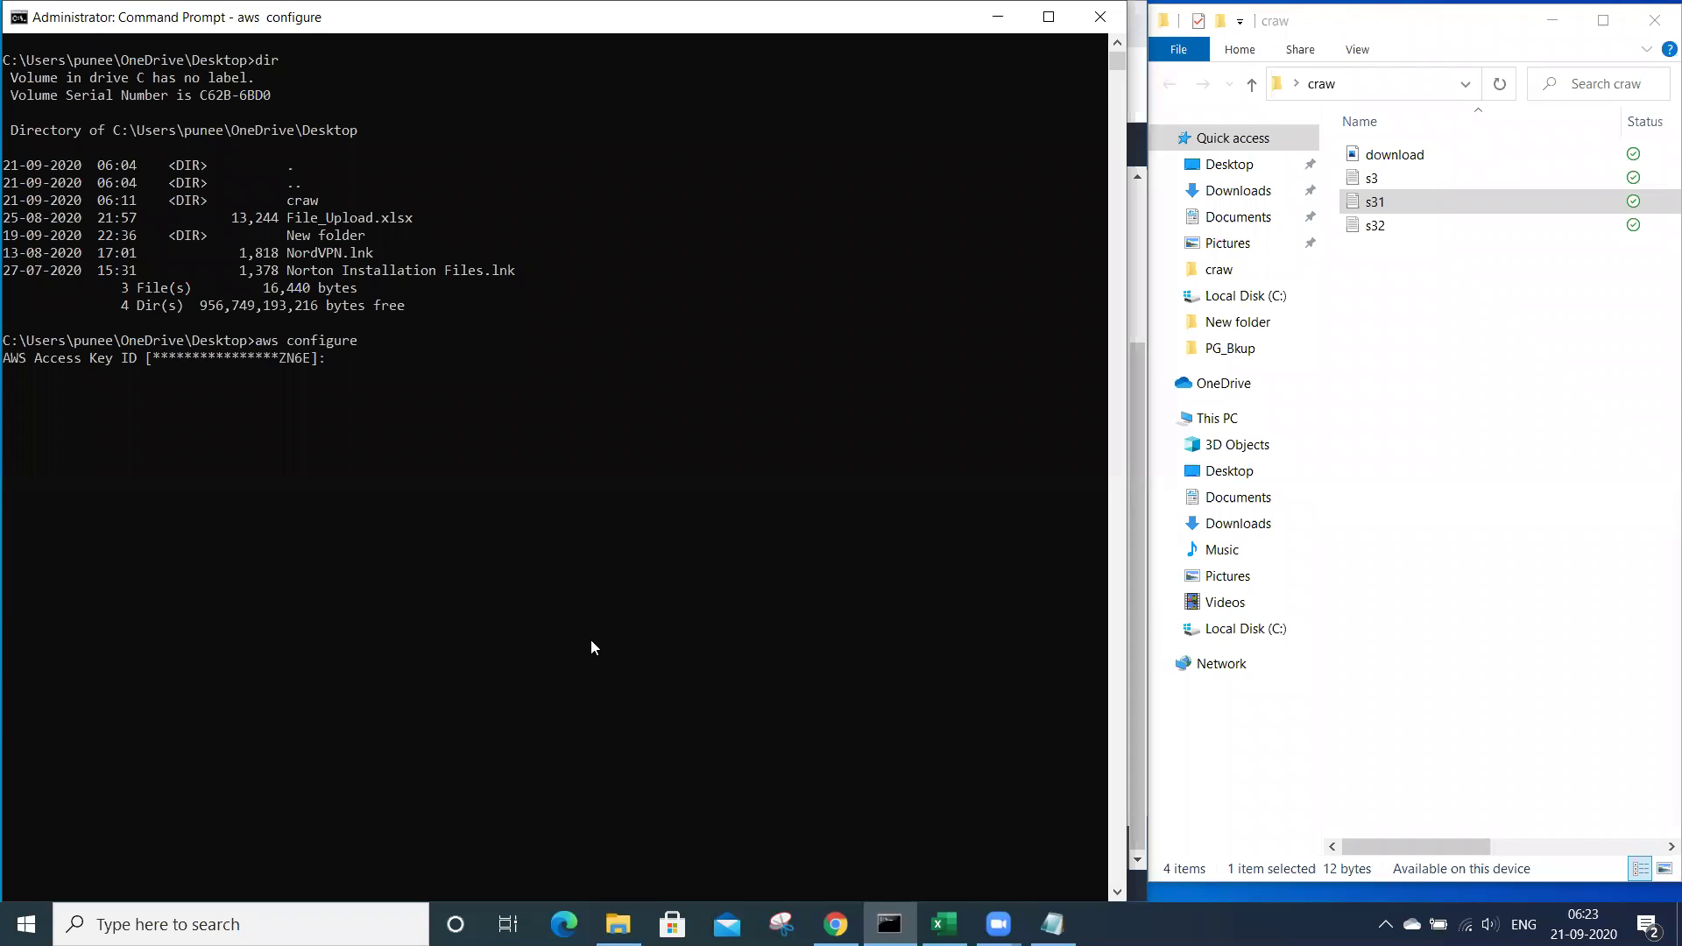
mouse_move(617, 924)
mouse_move(944, 924)
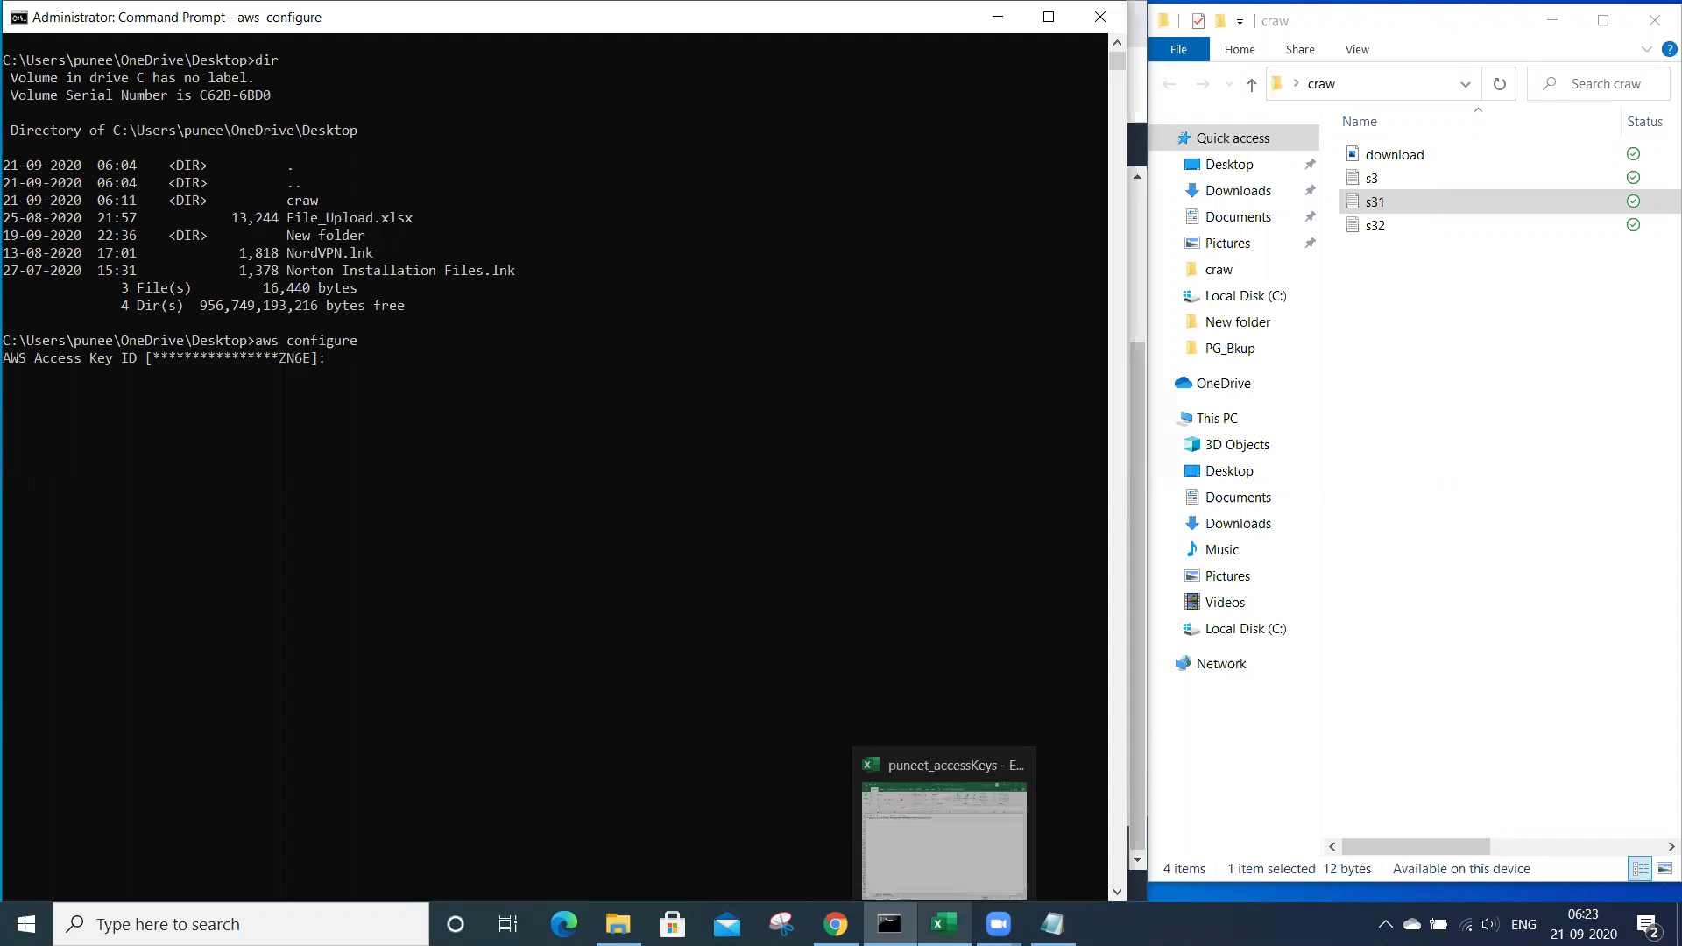
click(868, 812)
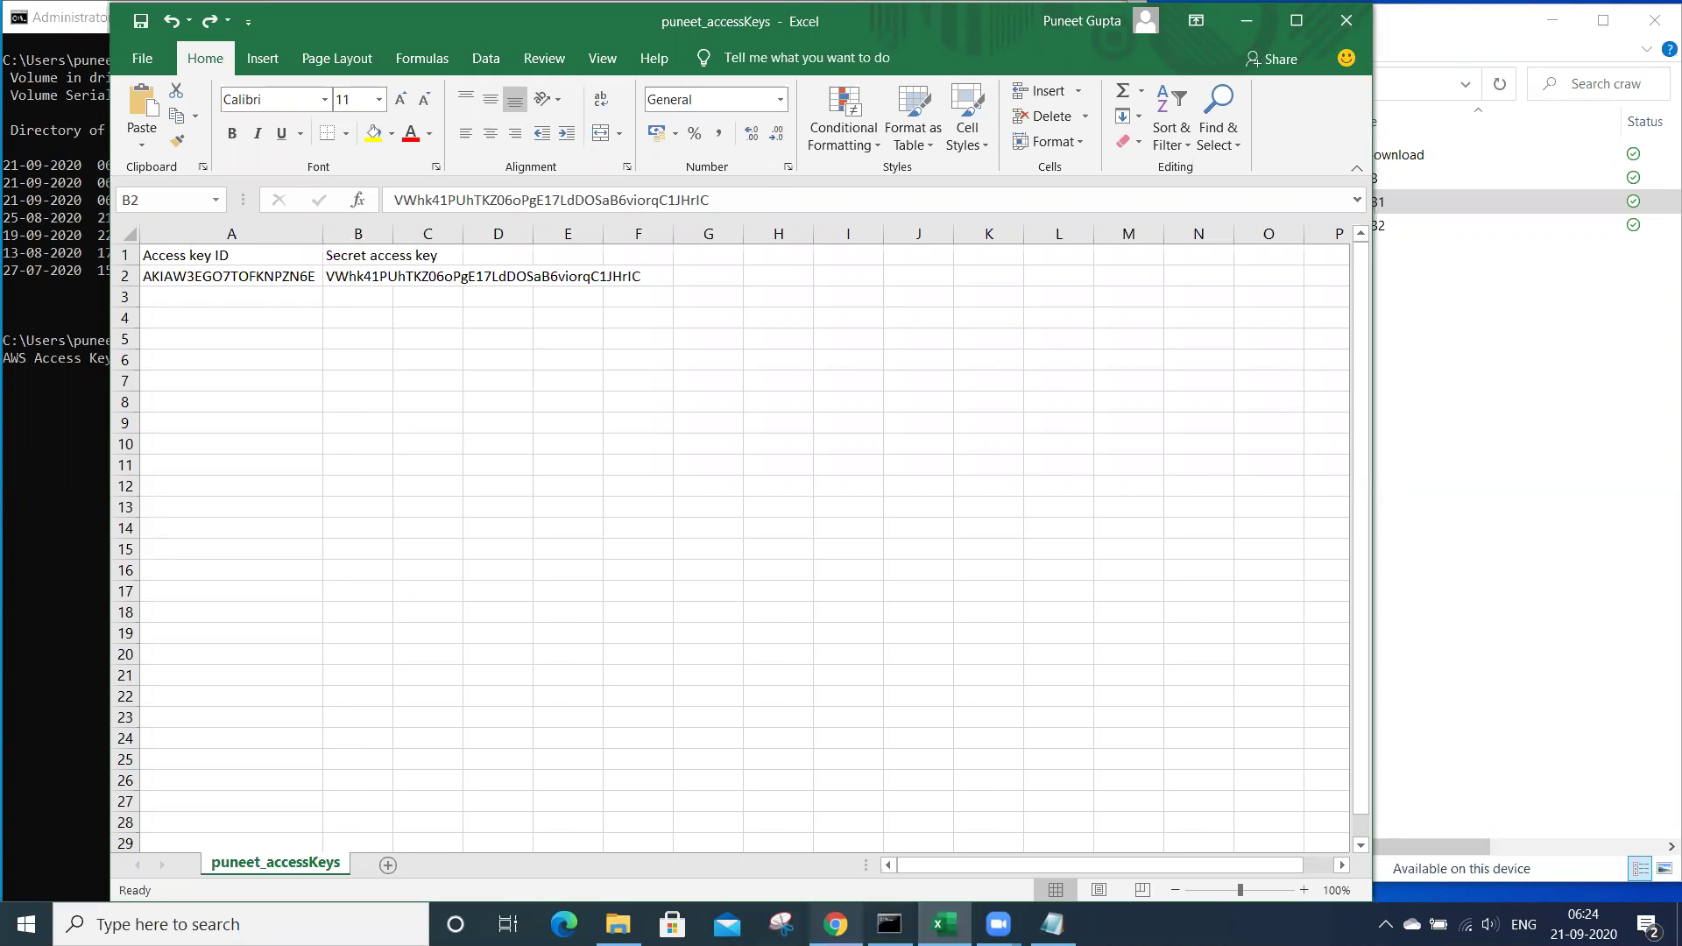
- Go from the craw1 bucket to the IAM dashboard in Chrome and close the Excel access keys workbook without saving
click(834, 924)
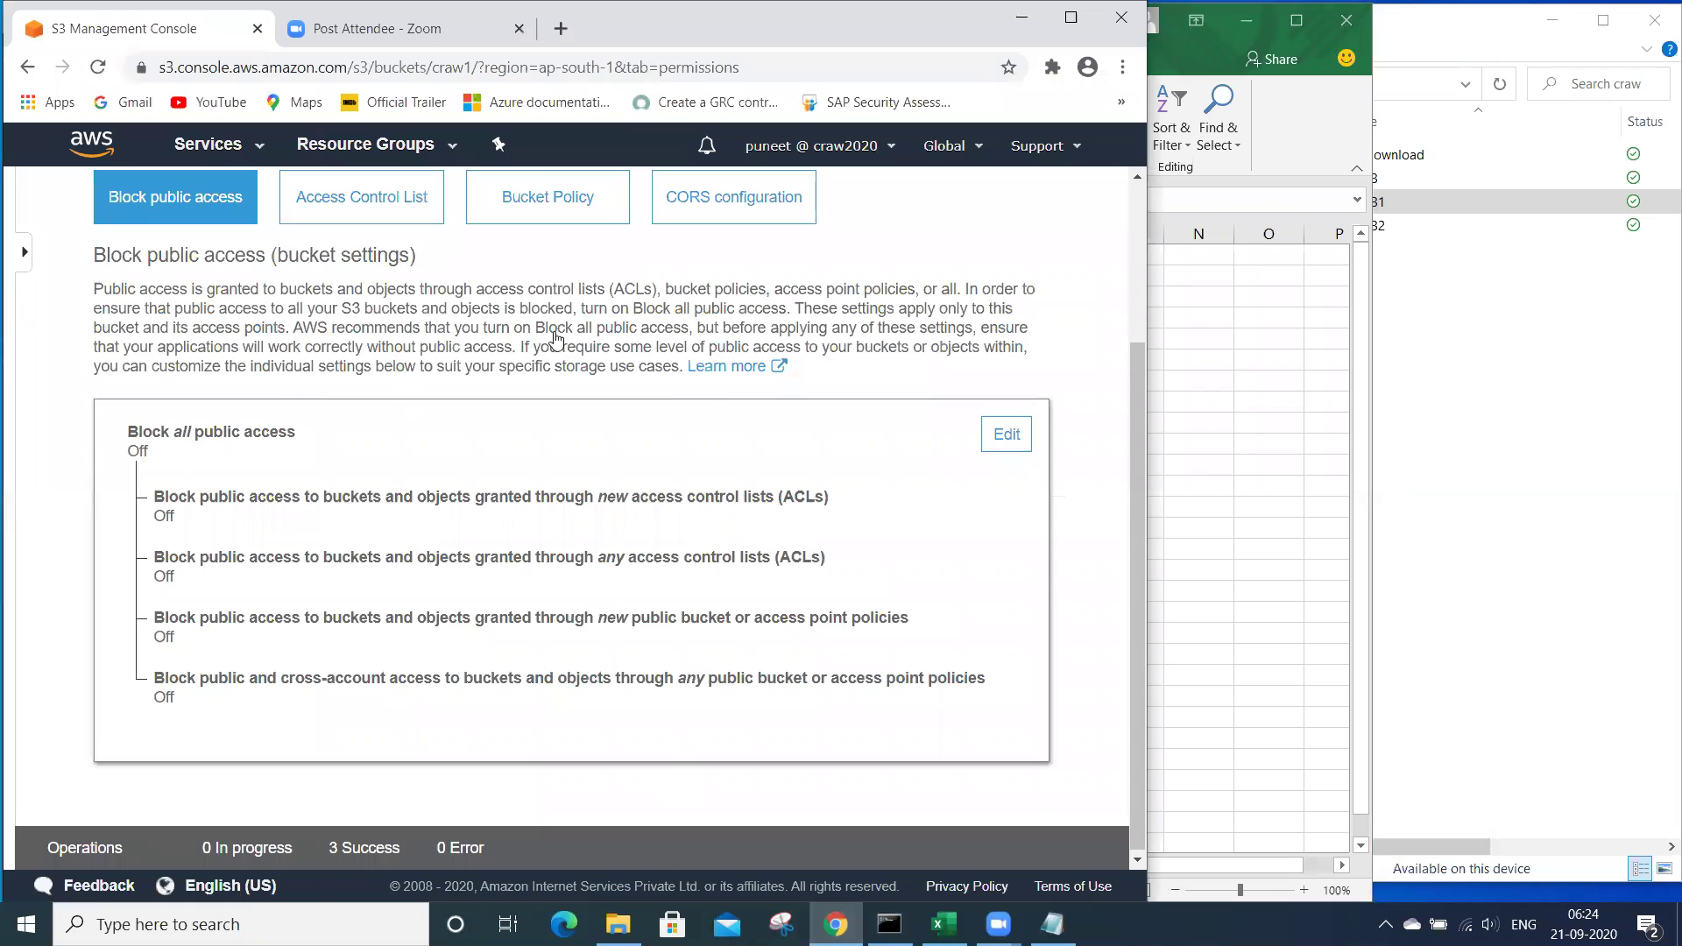
scroll(554, 338, up, 3)
click(144, 205)
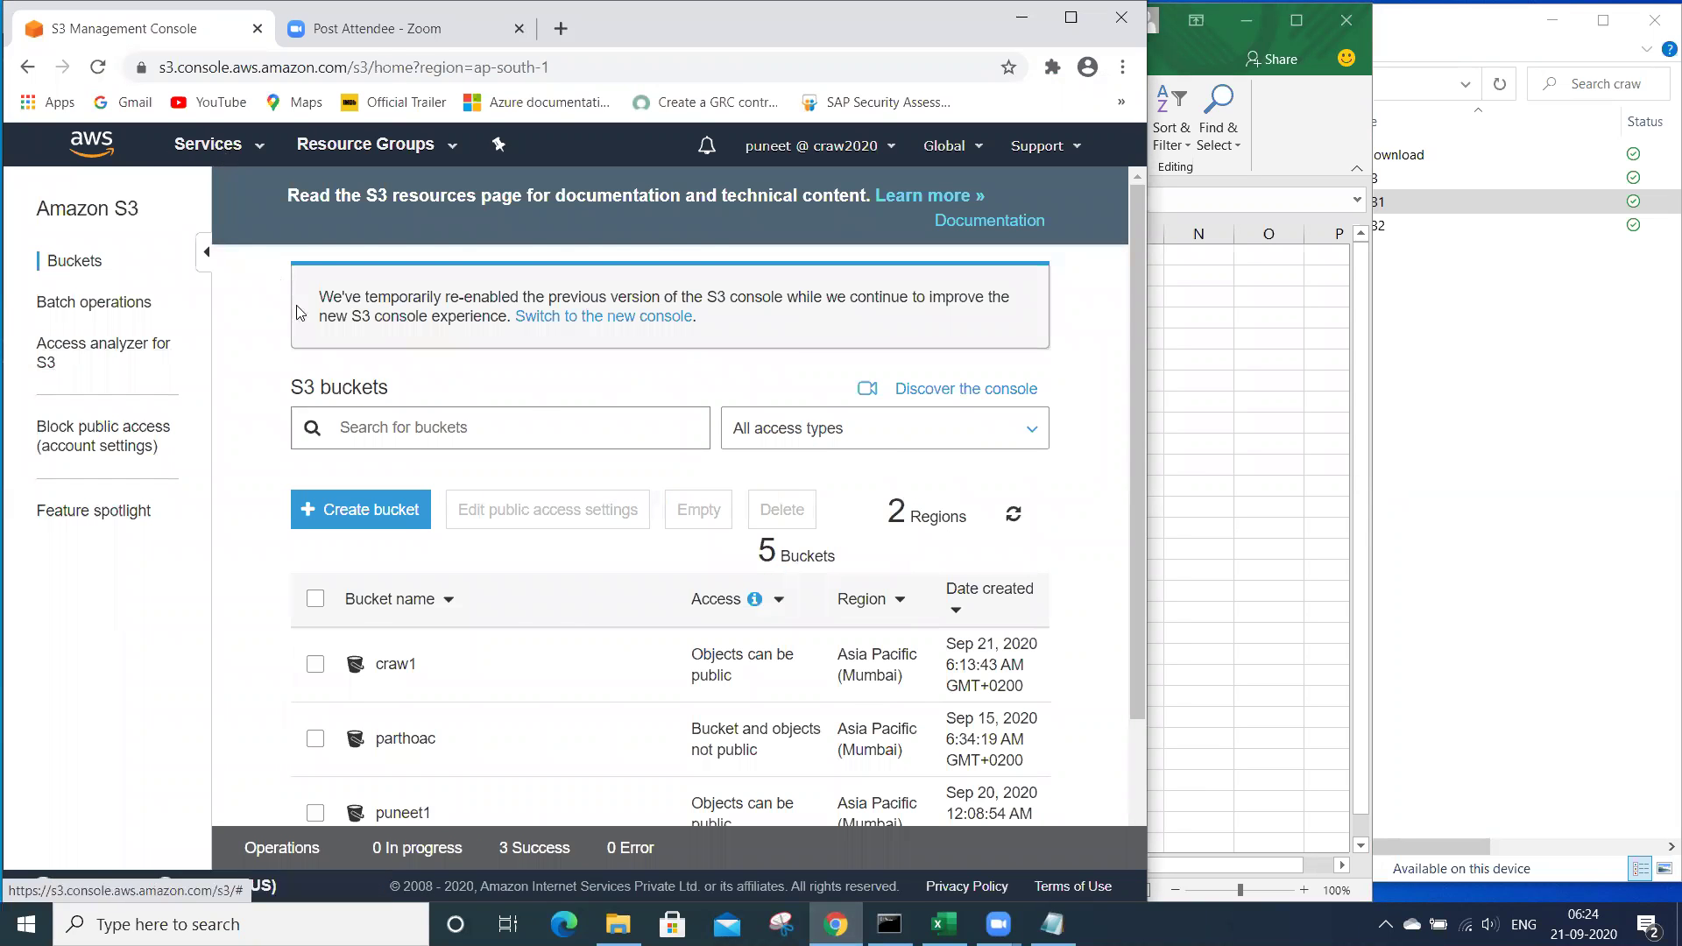
key(alt+s)
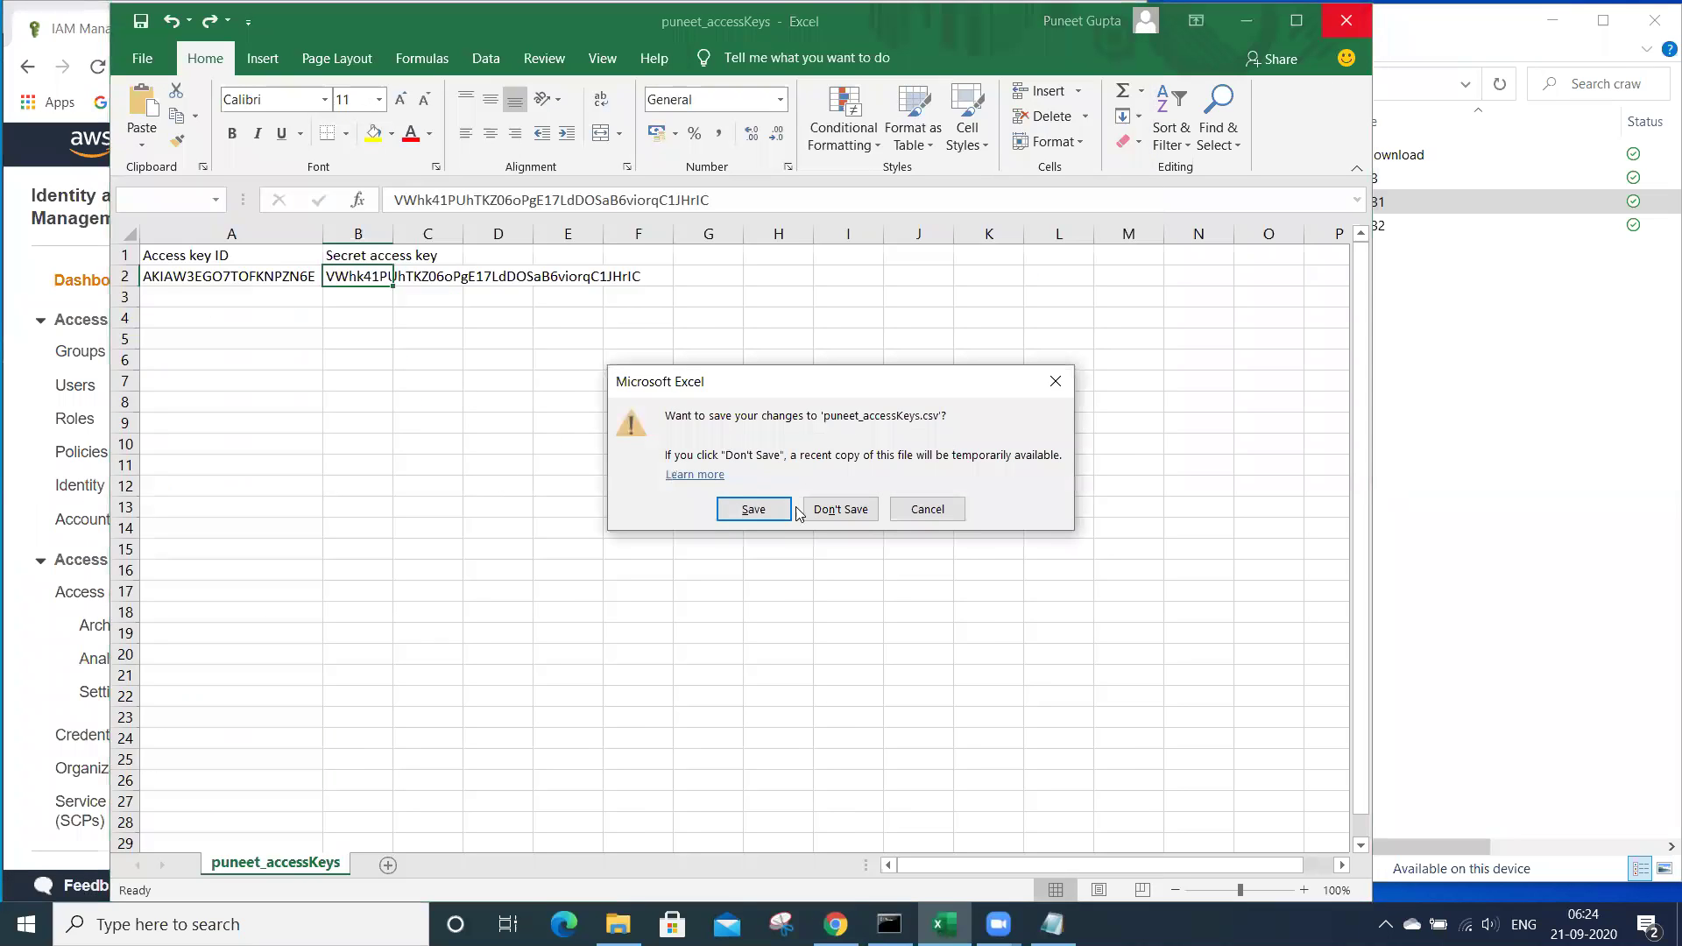
click(839, 510)
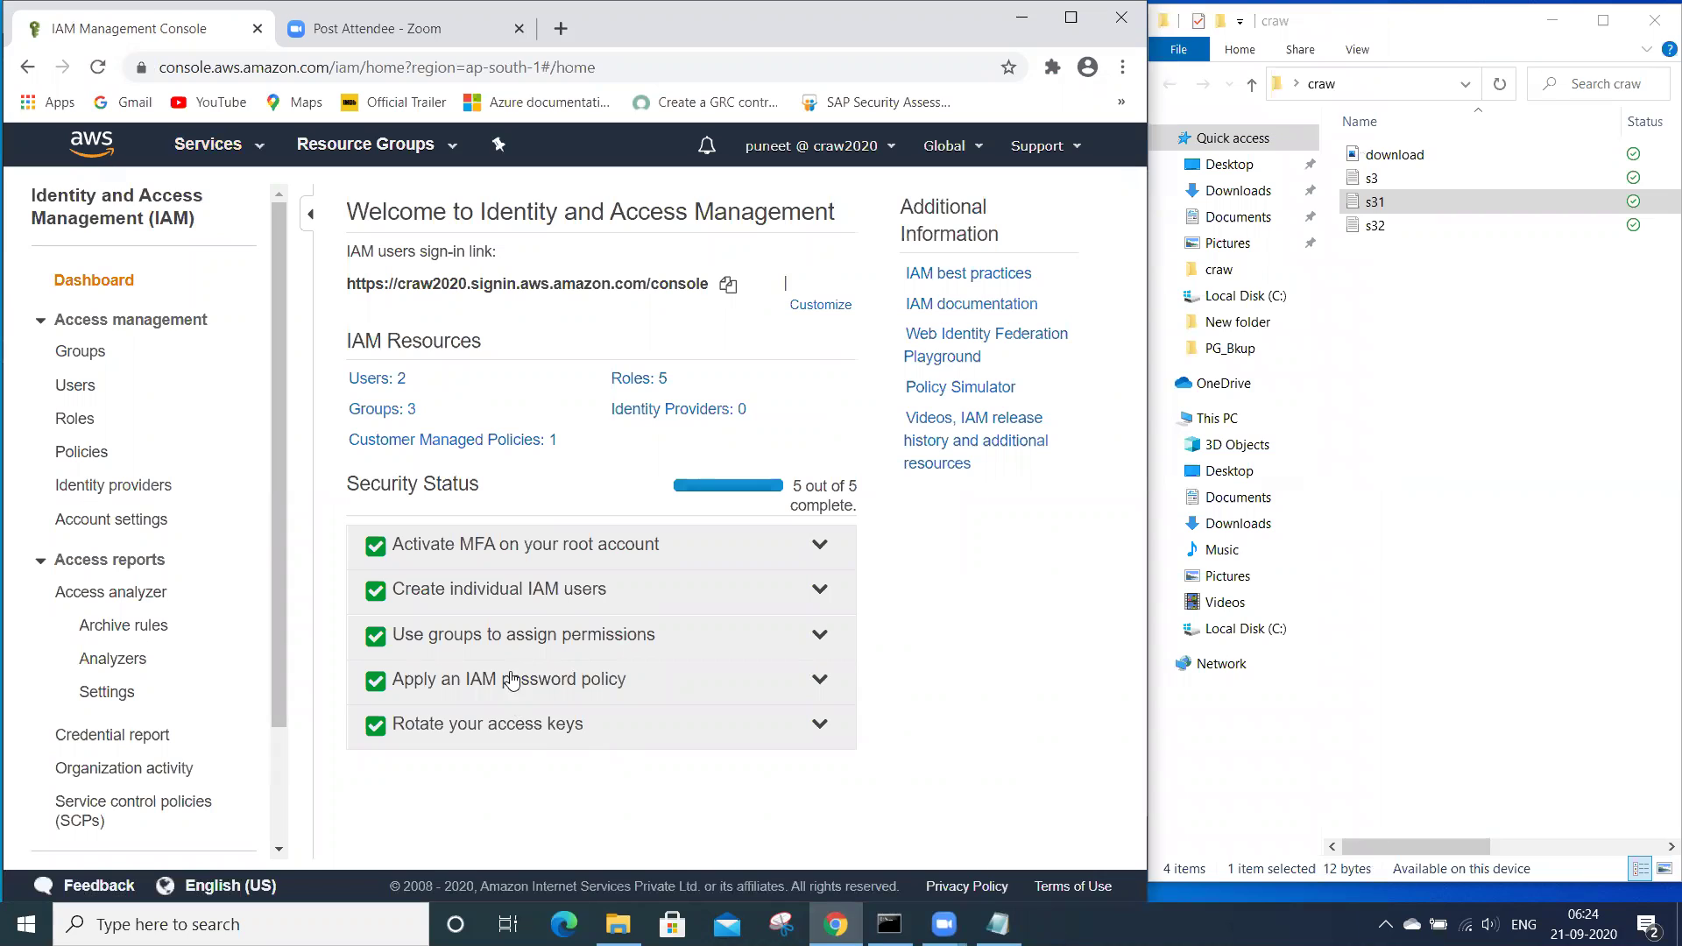
- Open the security credentials of the second IAM user in the list and make the existing access key inactive
click(381, 384)
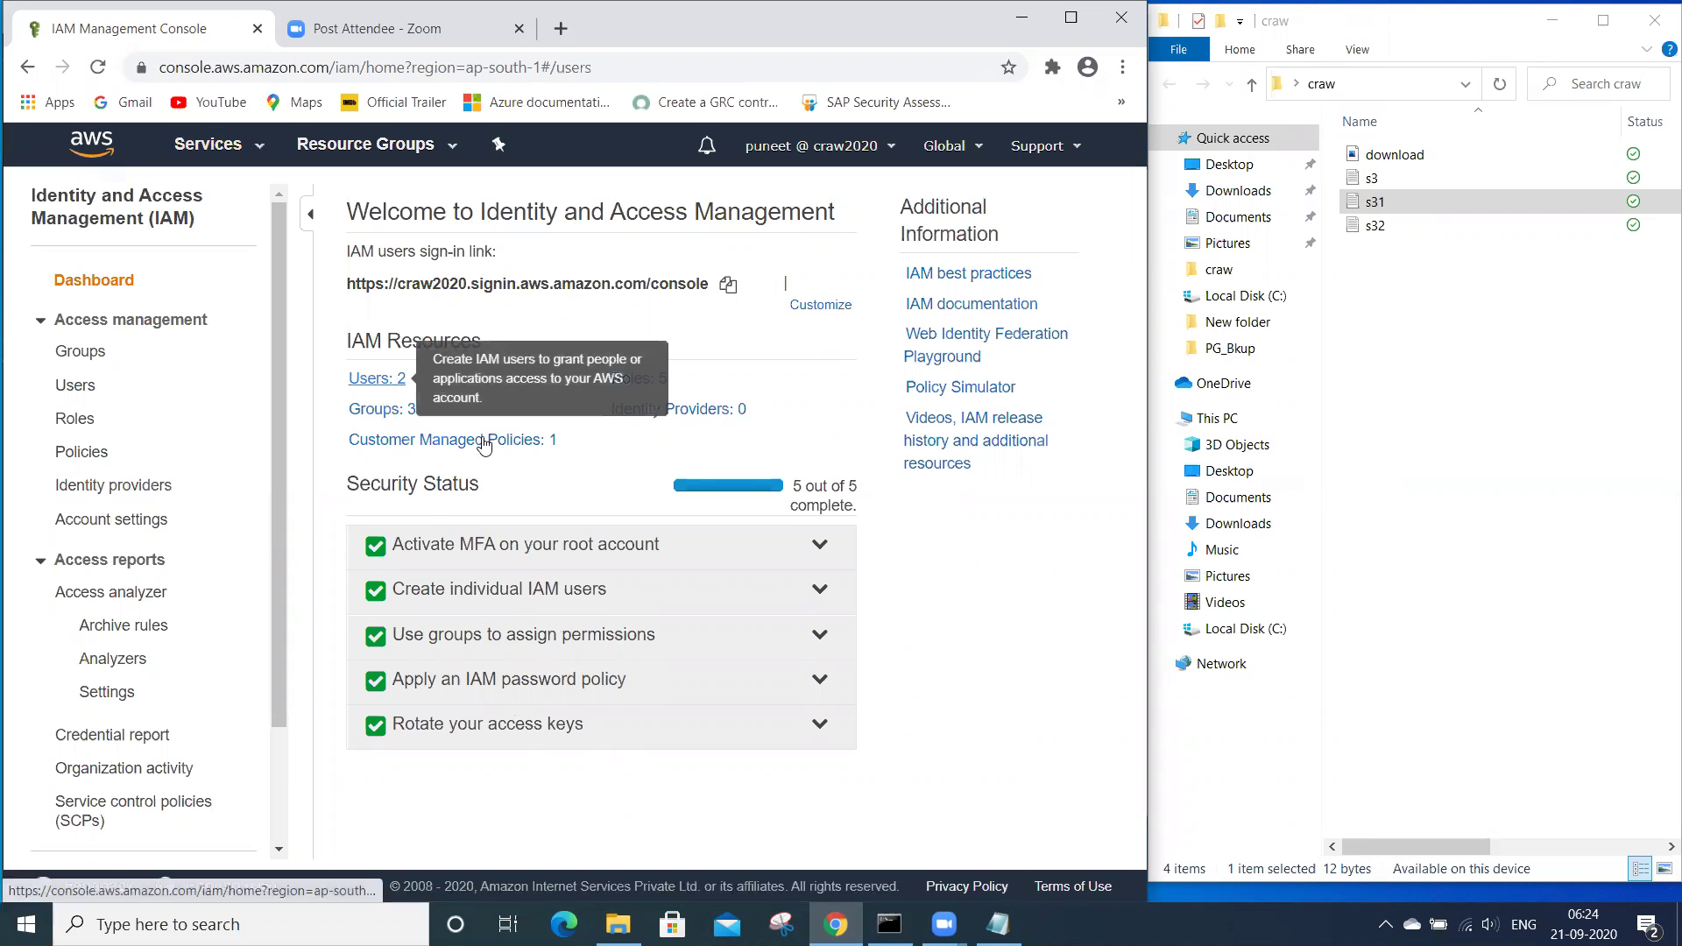
click(404, 396)
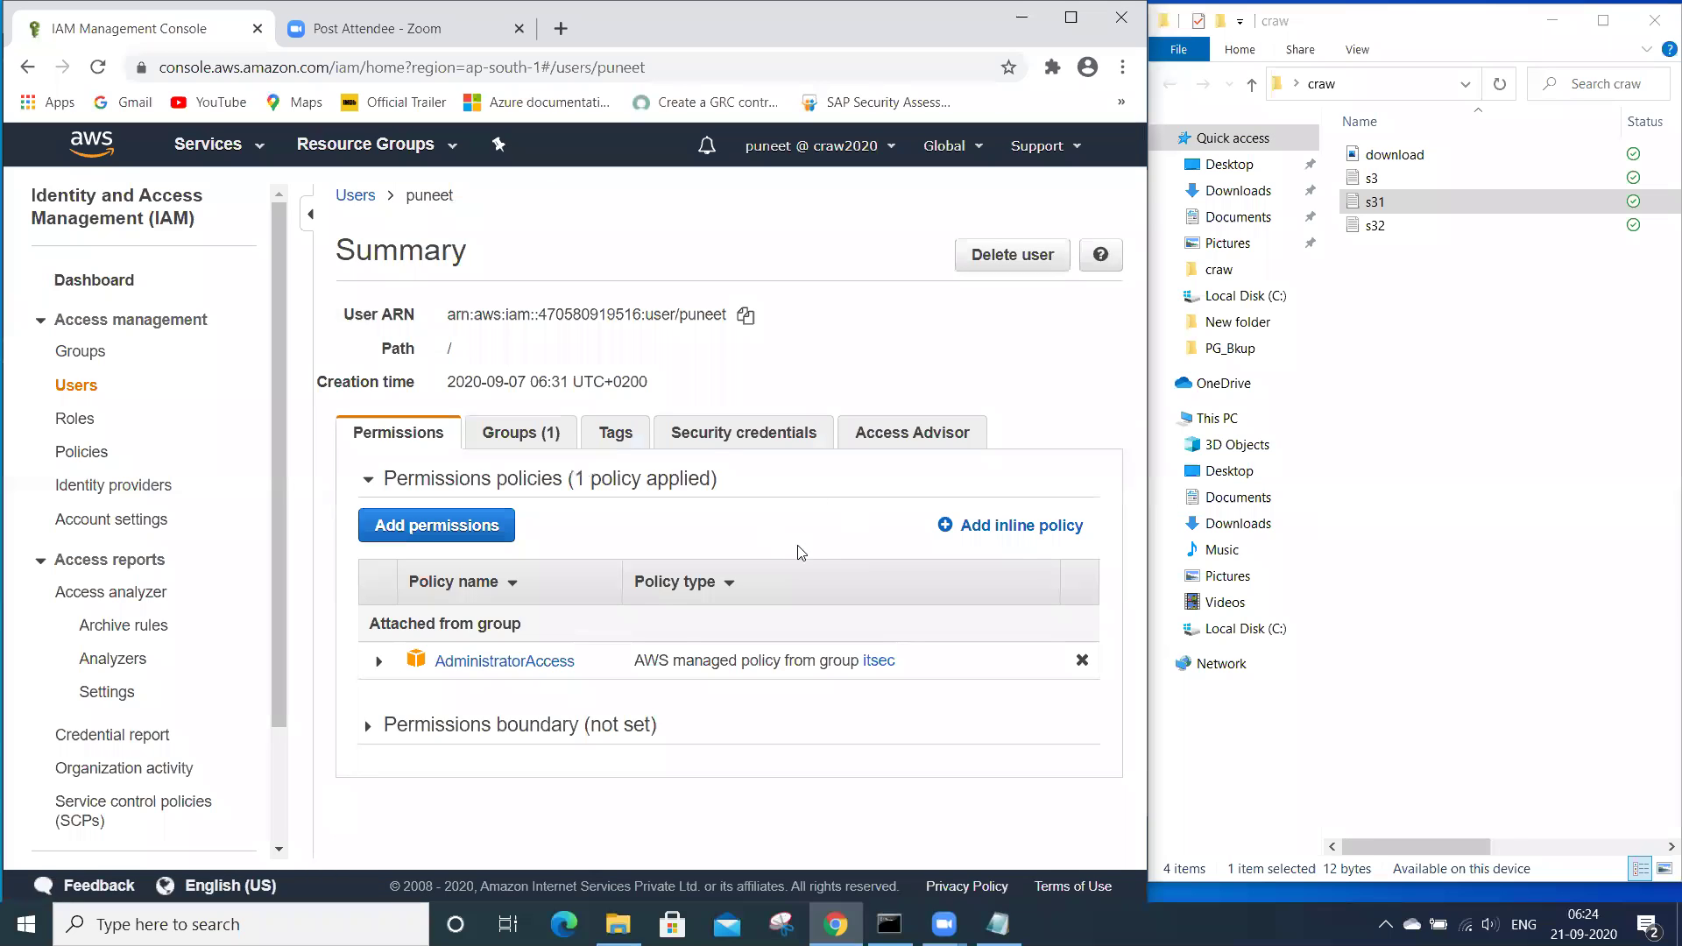
click(704, 445)
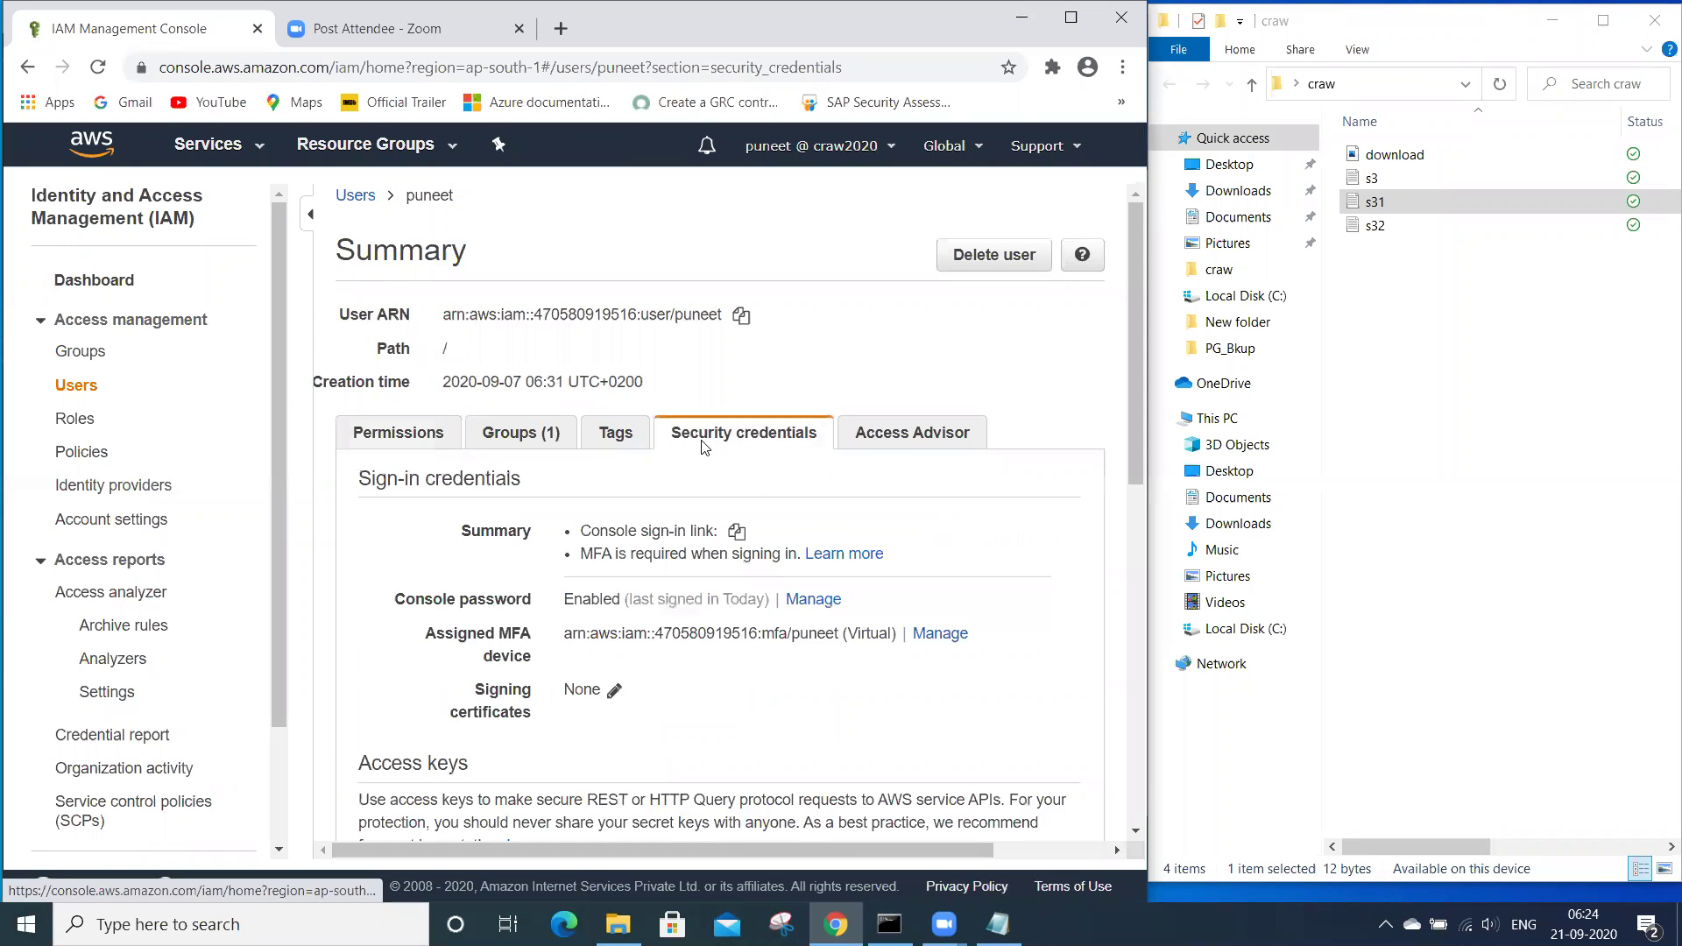
scroll(703, 449, down, 5)
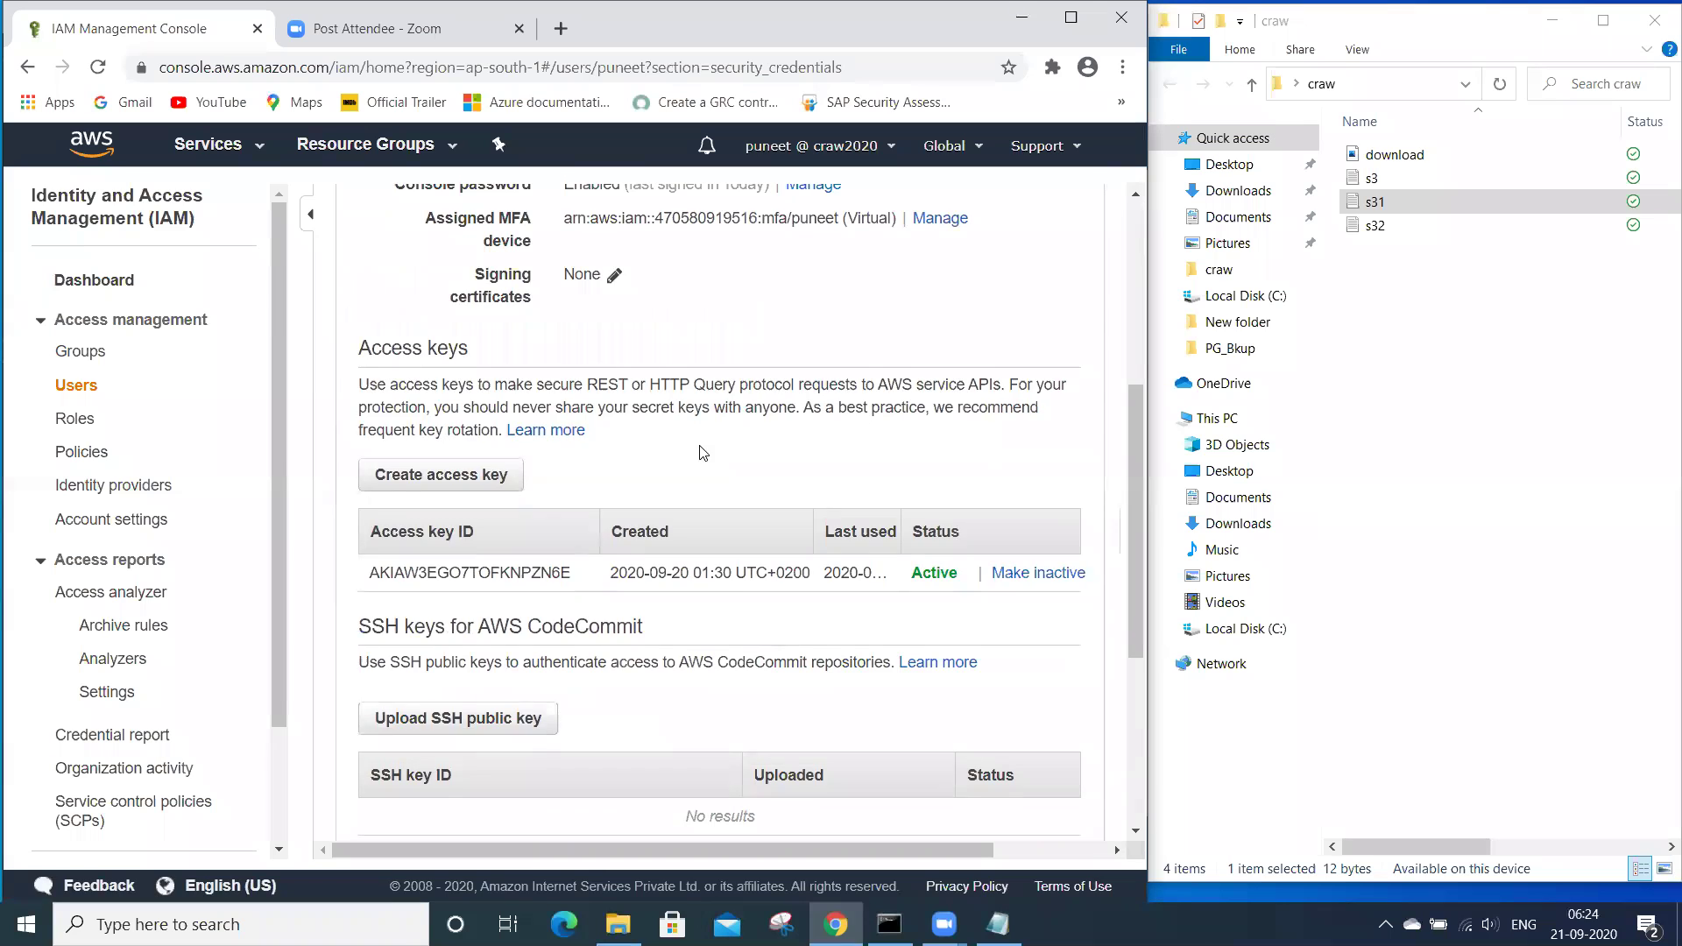
scroll(703, 452, down, 3)
click(1038, 354)
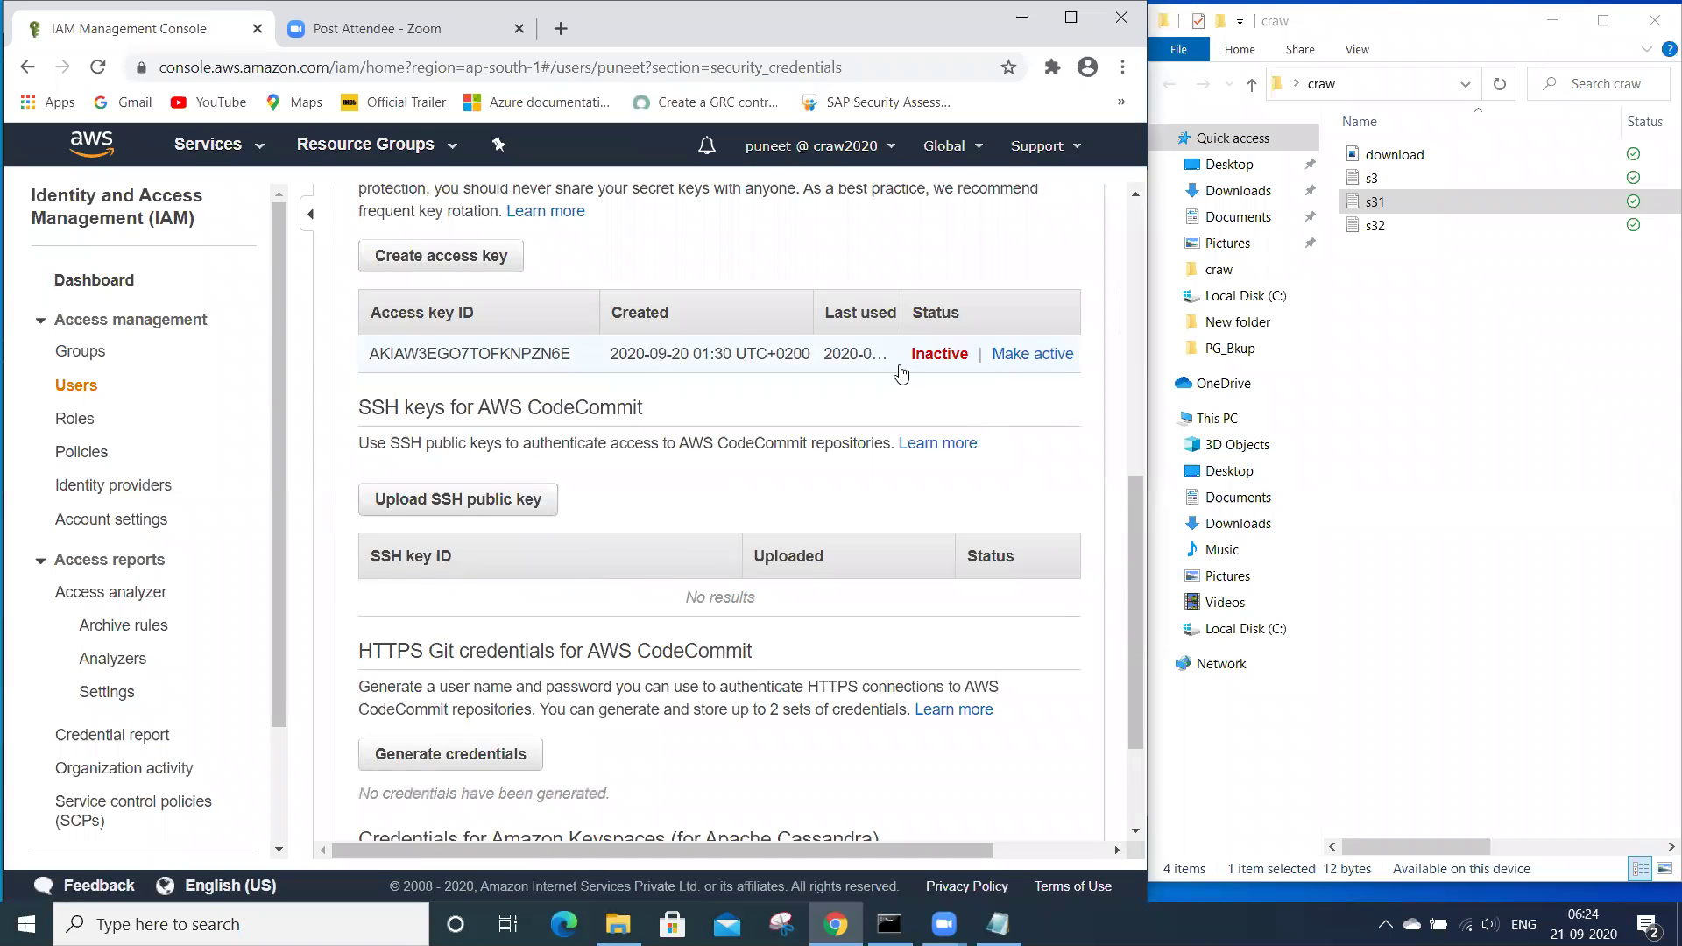
- Create a new access key for this IAM user, download its .csv file and close the confirmation dialog
scroll(566, 378, up, 1)
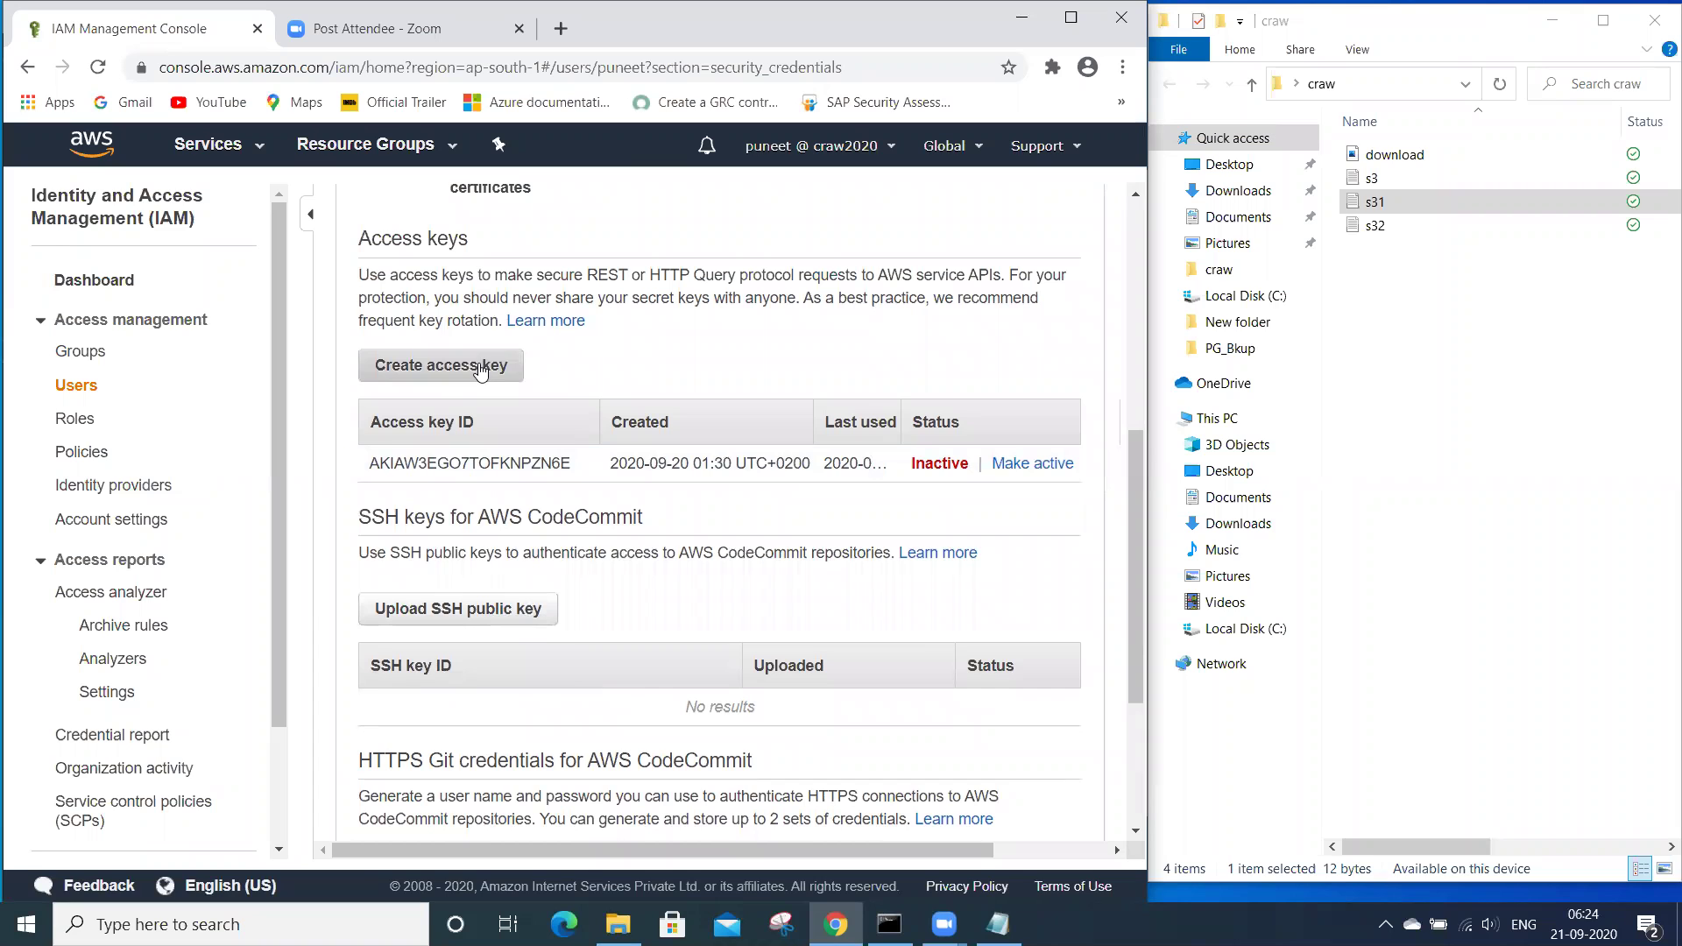
click(478, 363)
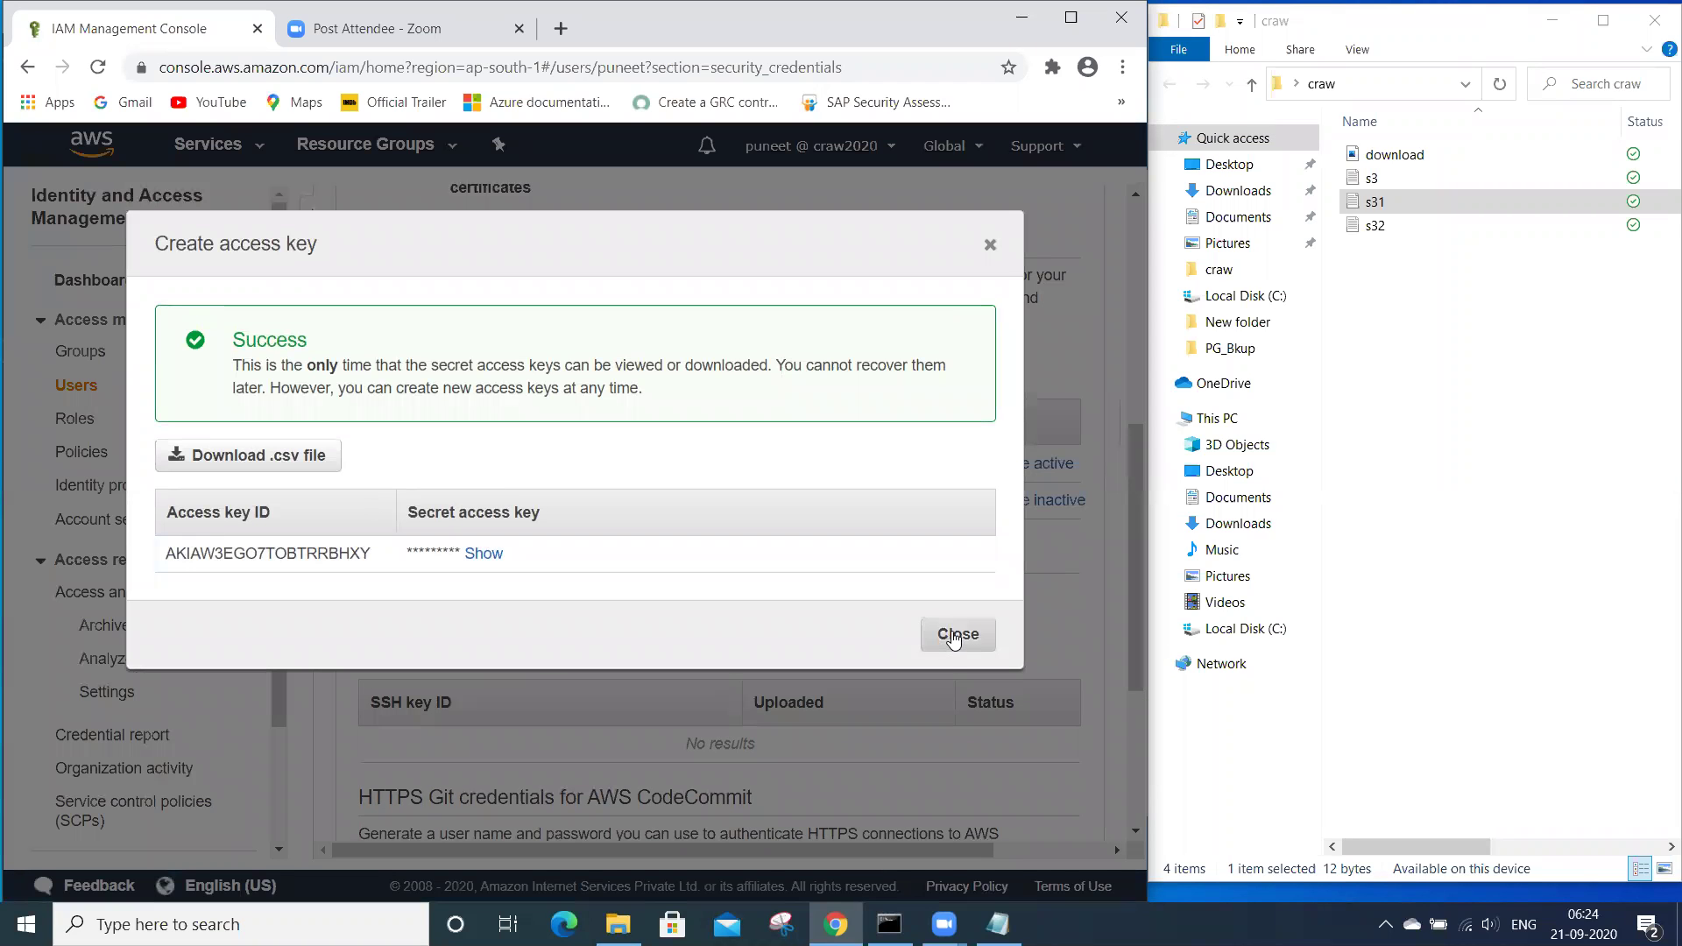
click(308, 466)
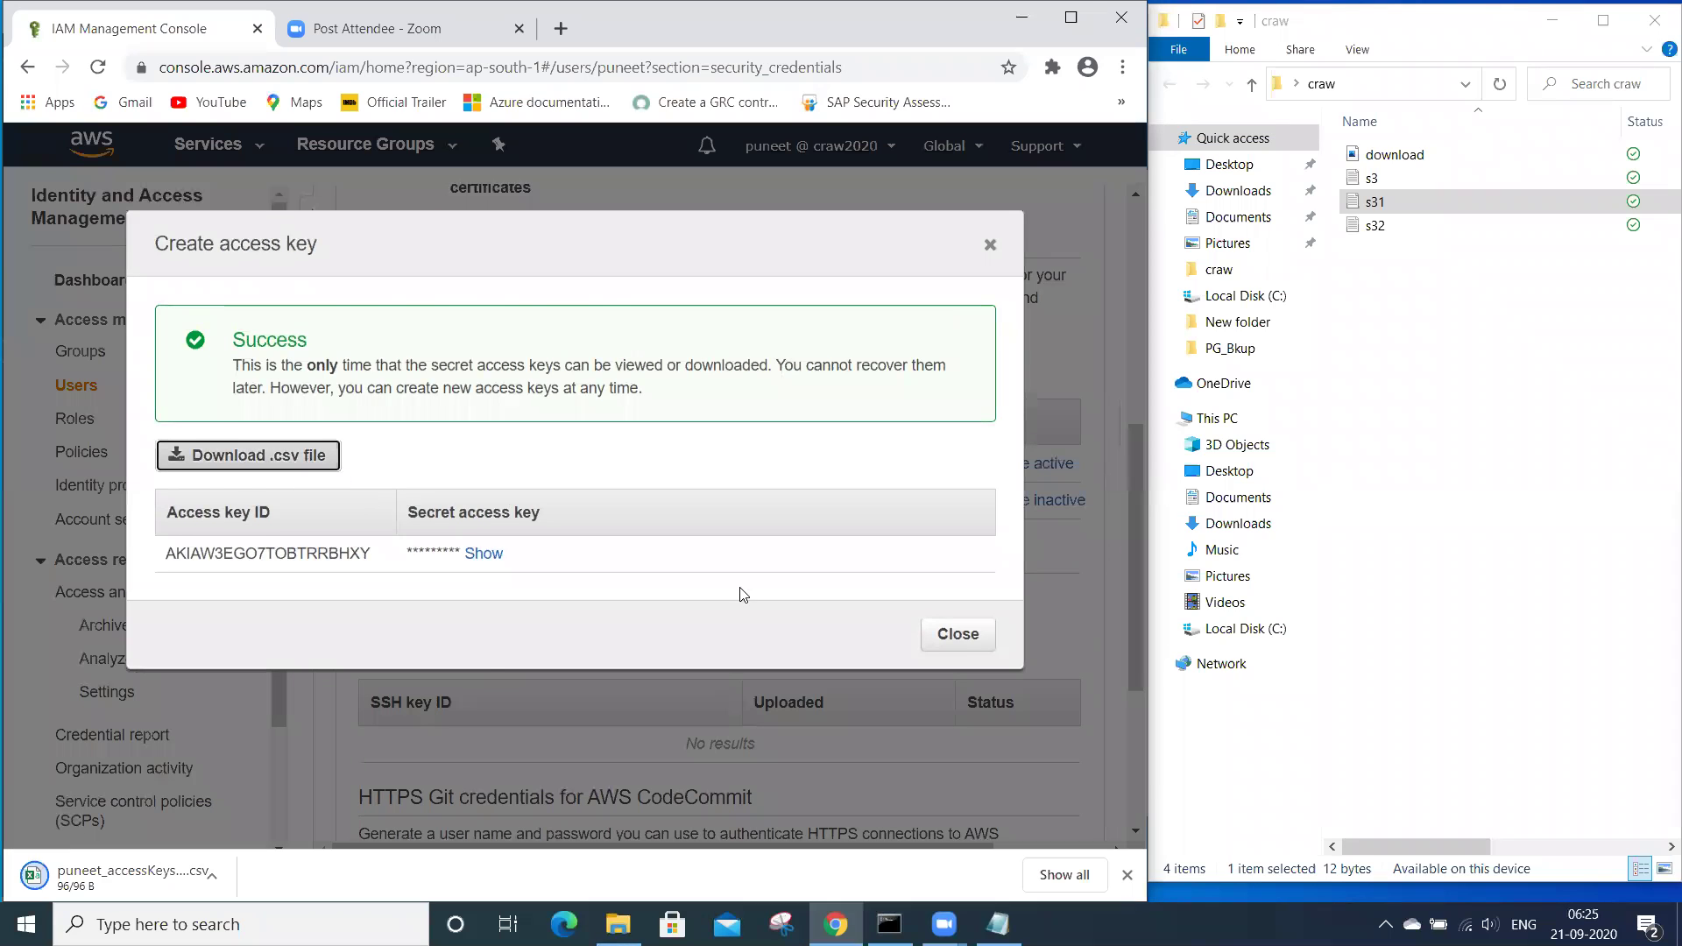
click(954, 561)
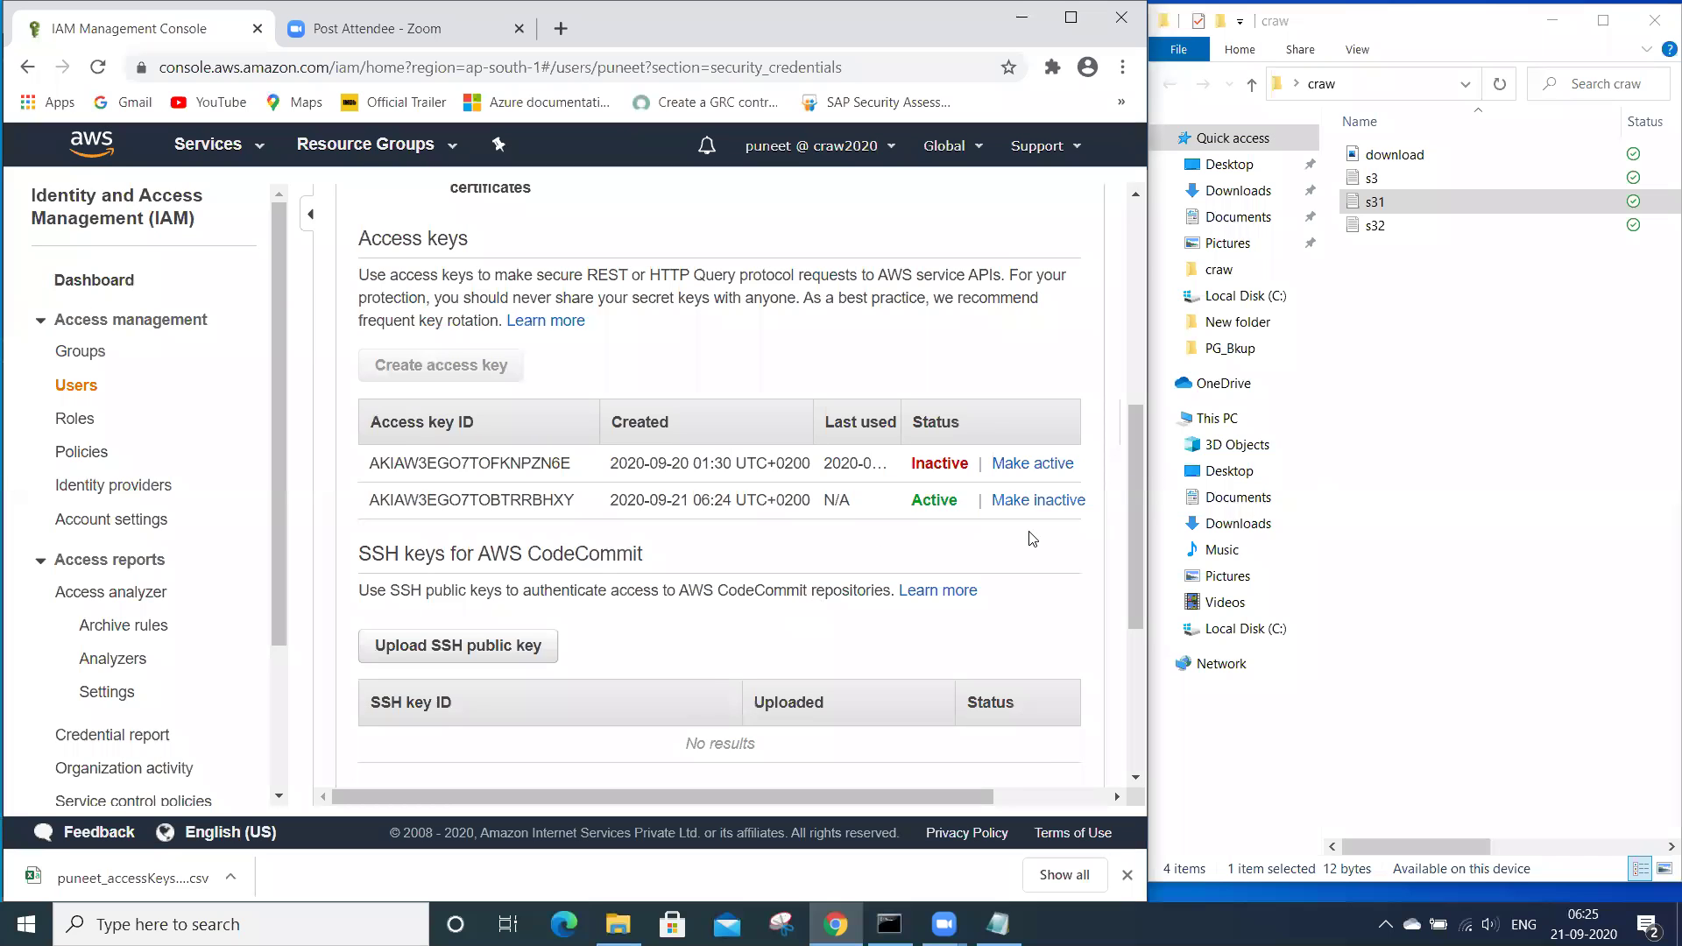
- Review the IAM user's security credentials and the Users list, and return to the IAM dashboard
scroll(1051, 547, down, 4)
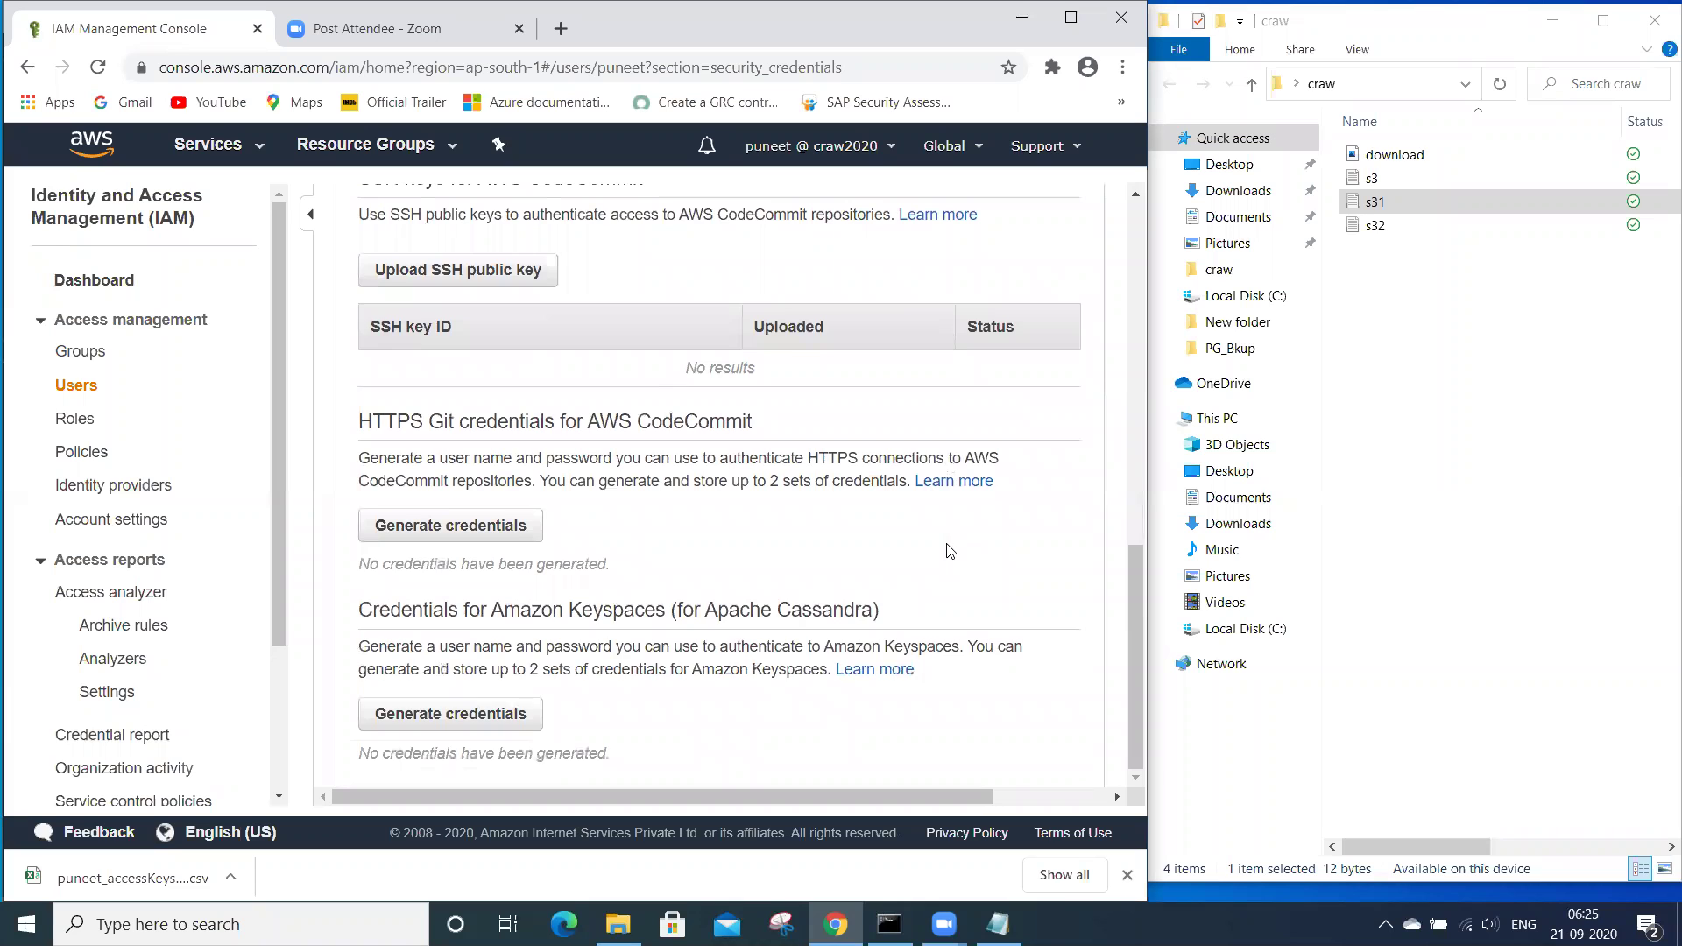
scroll(948, 550, up, 5)
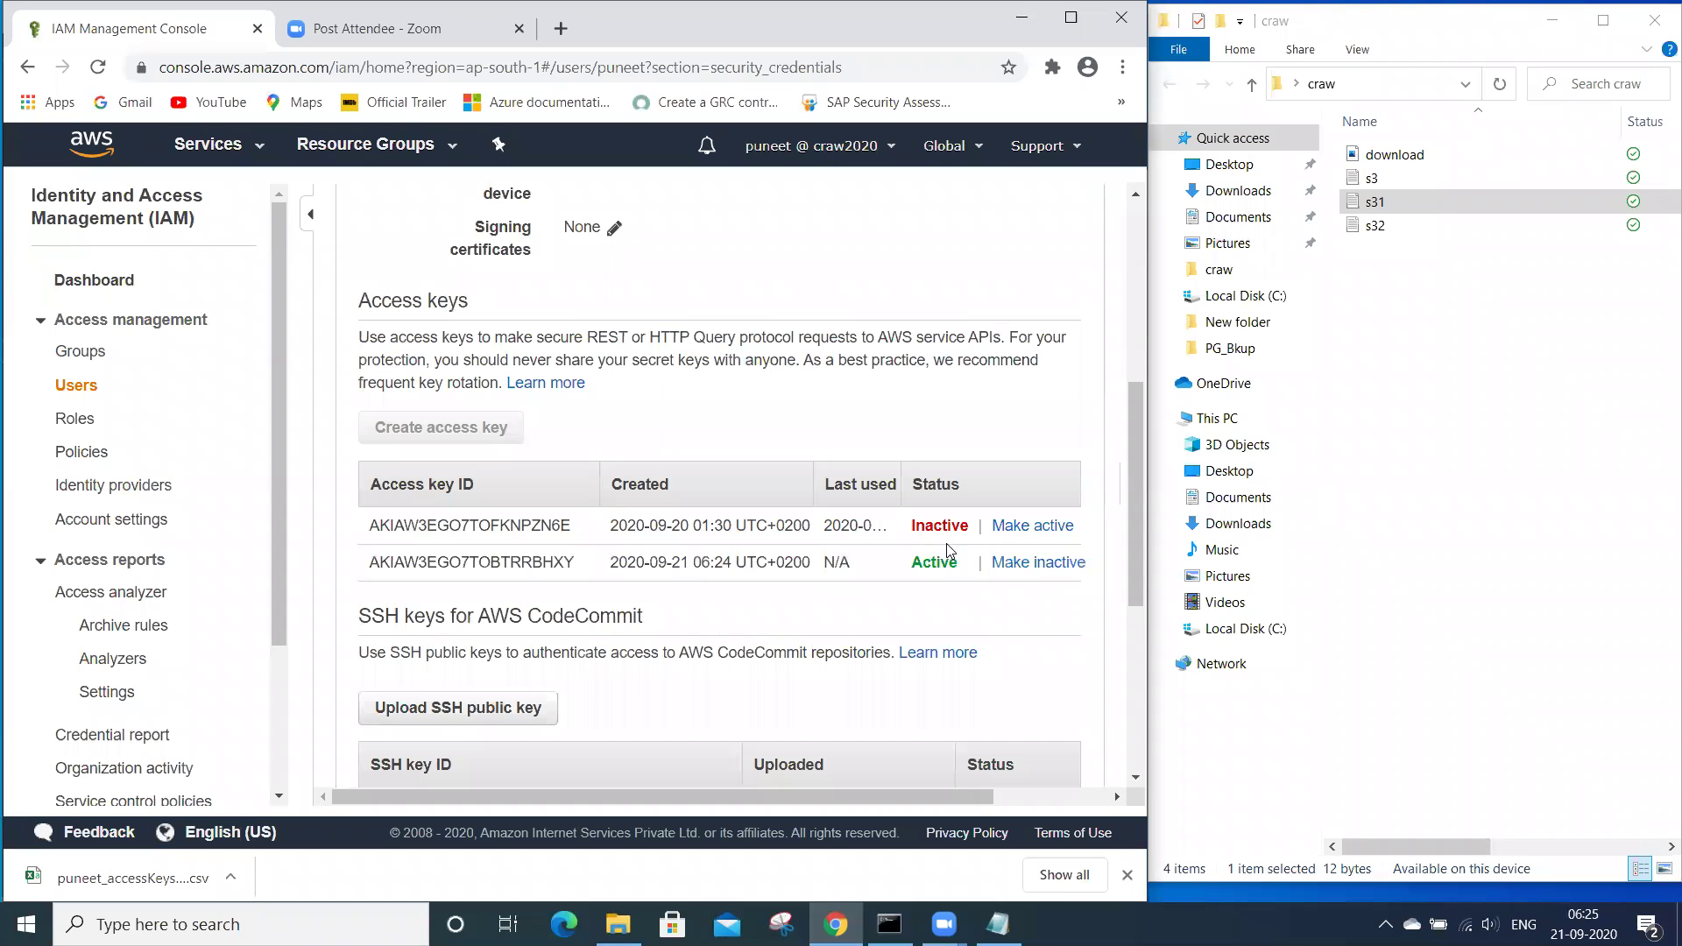
scroll(945, 547, up, 5)
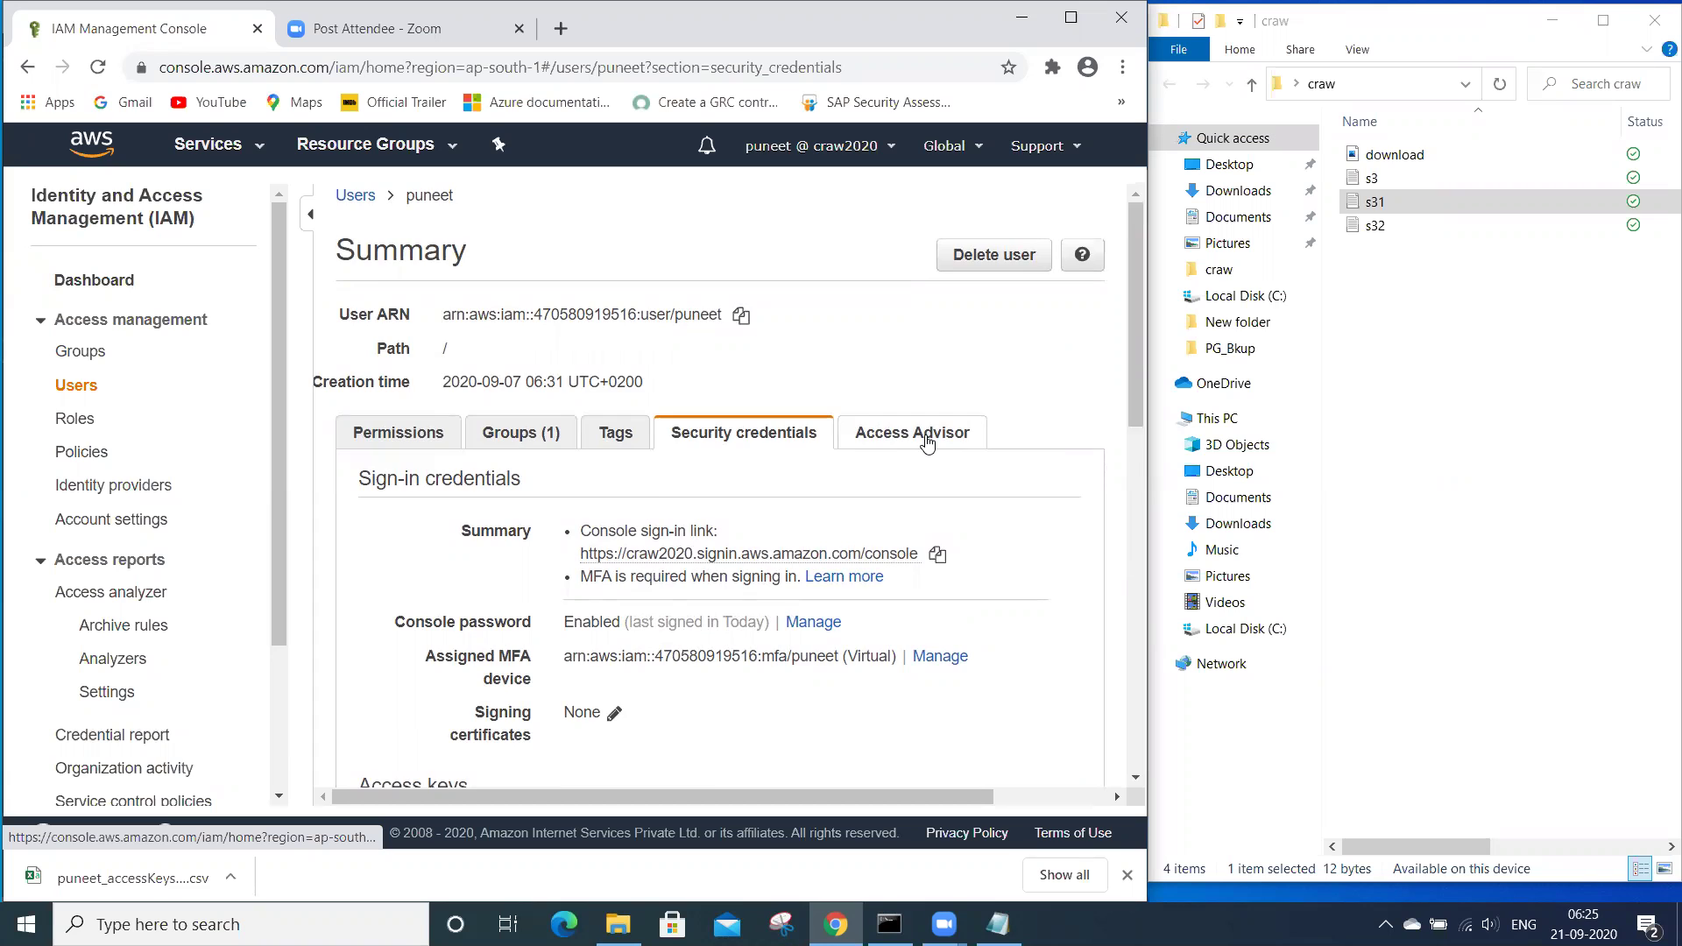
scroll(926, 443, down, 1)
click(68, 386)
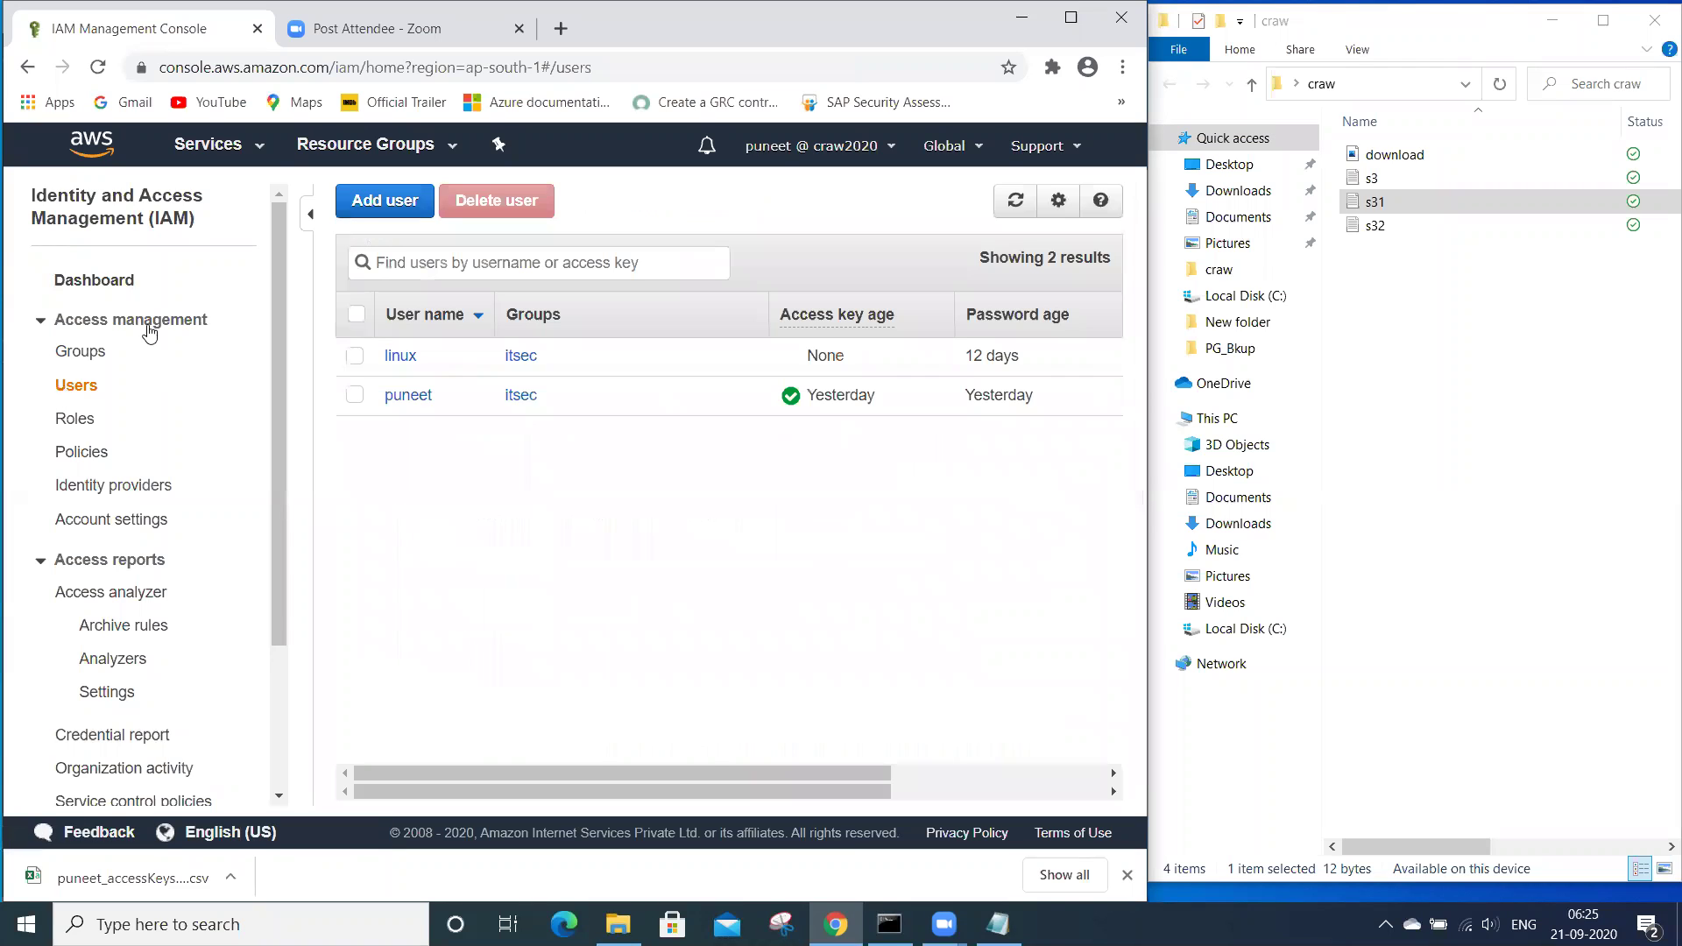
click(124, 279)
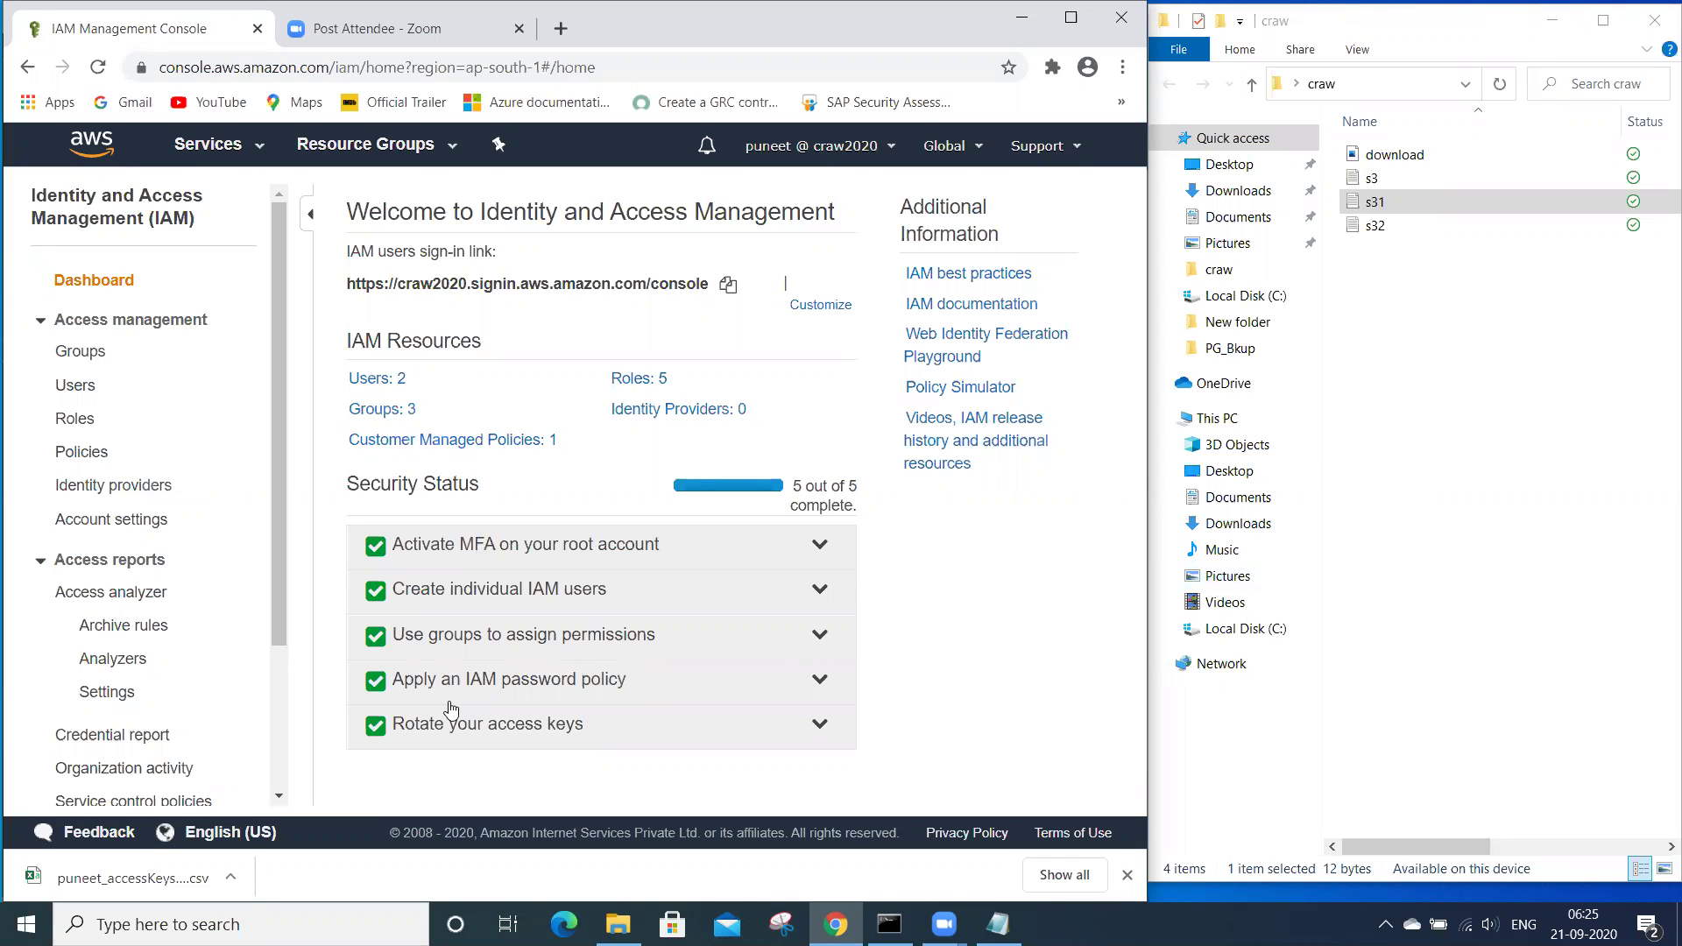
scroll(263, 711, down, 3)
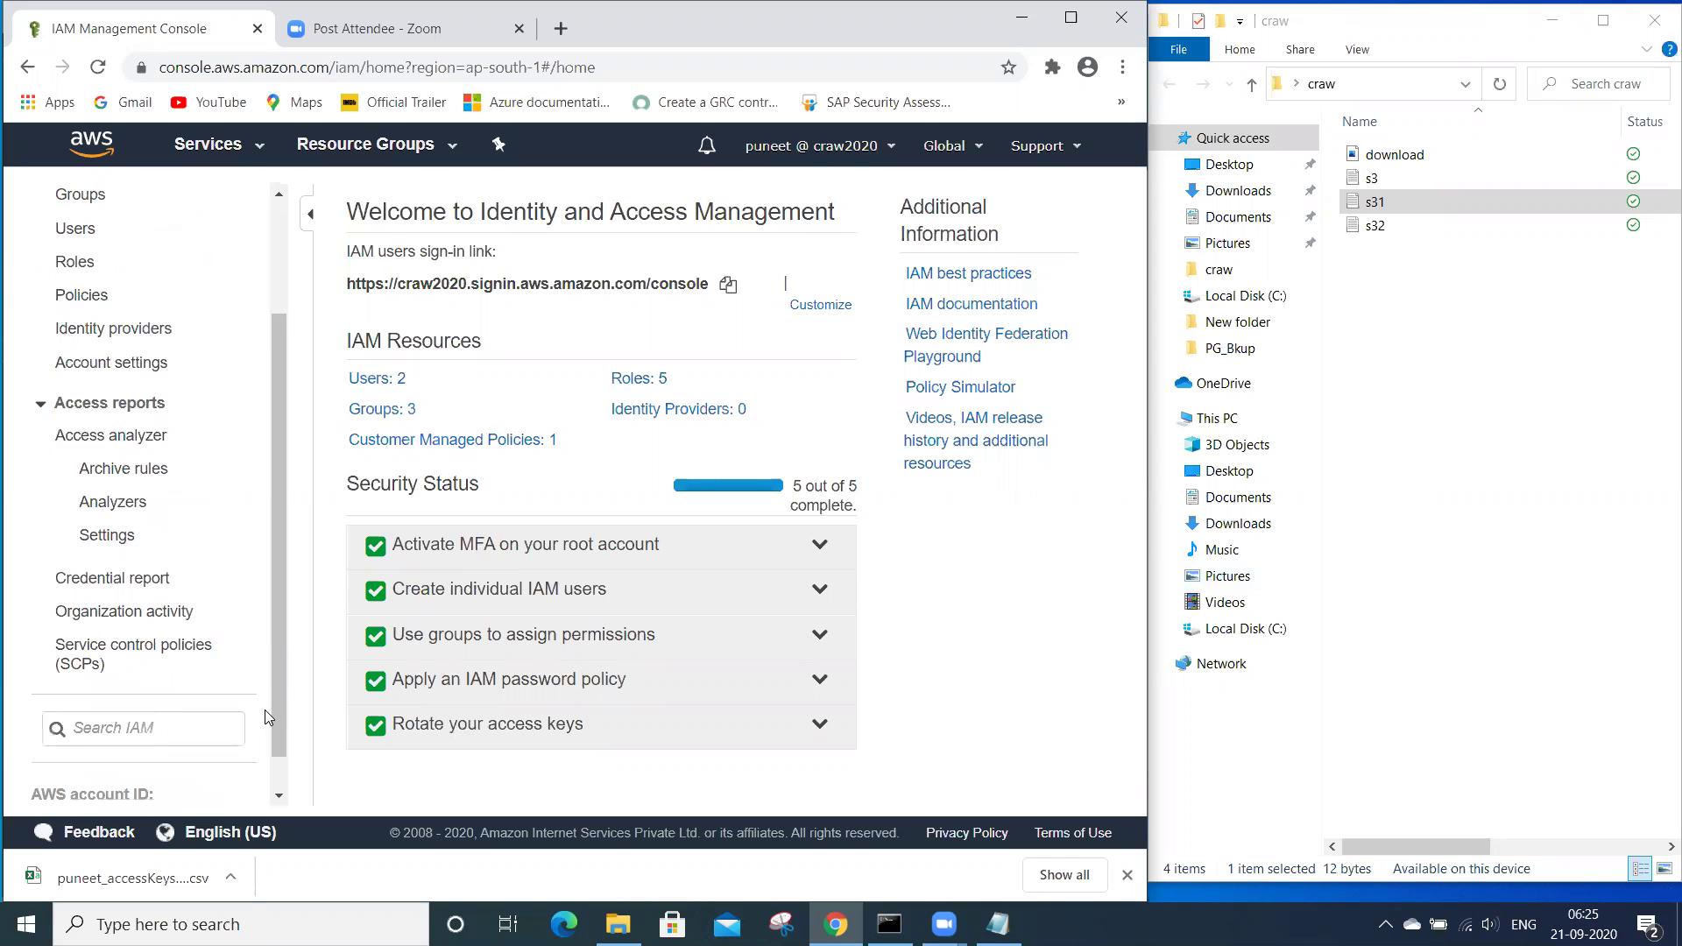
scroll(267, 717, up, 3)
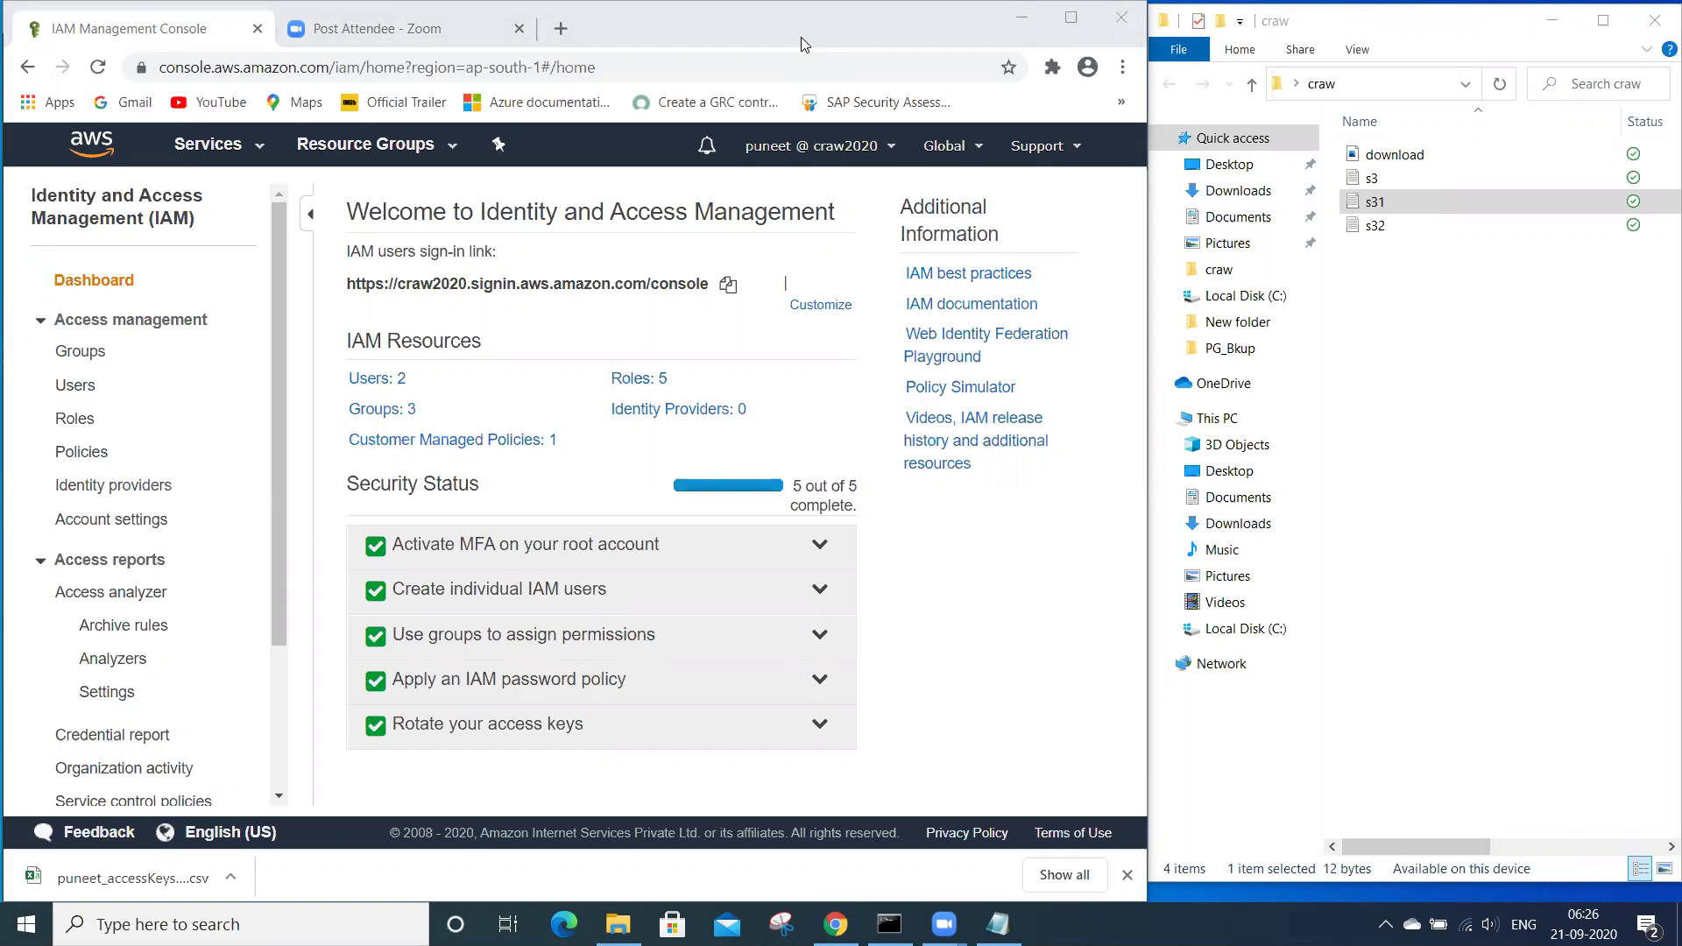
- Close the Post Attendee - Zoom browser tab and dismiss the browser's downloads bar
click(376, 36)
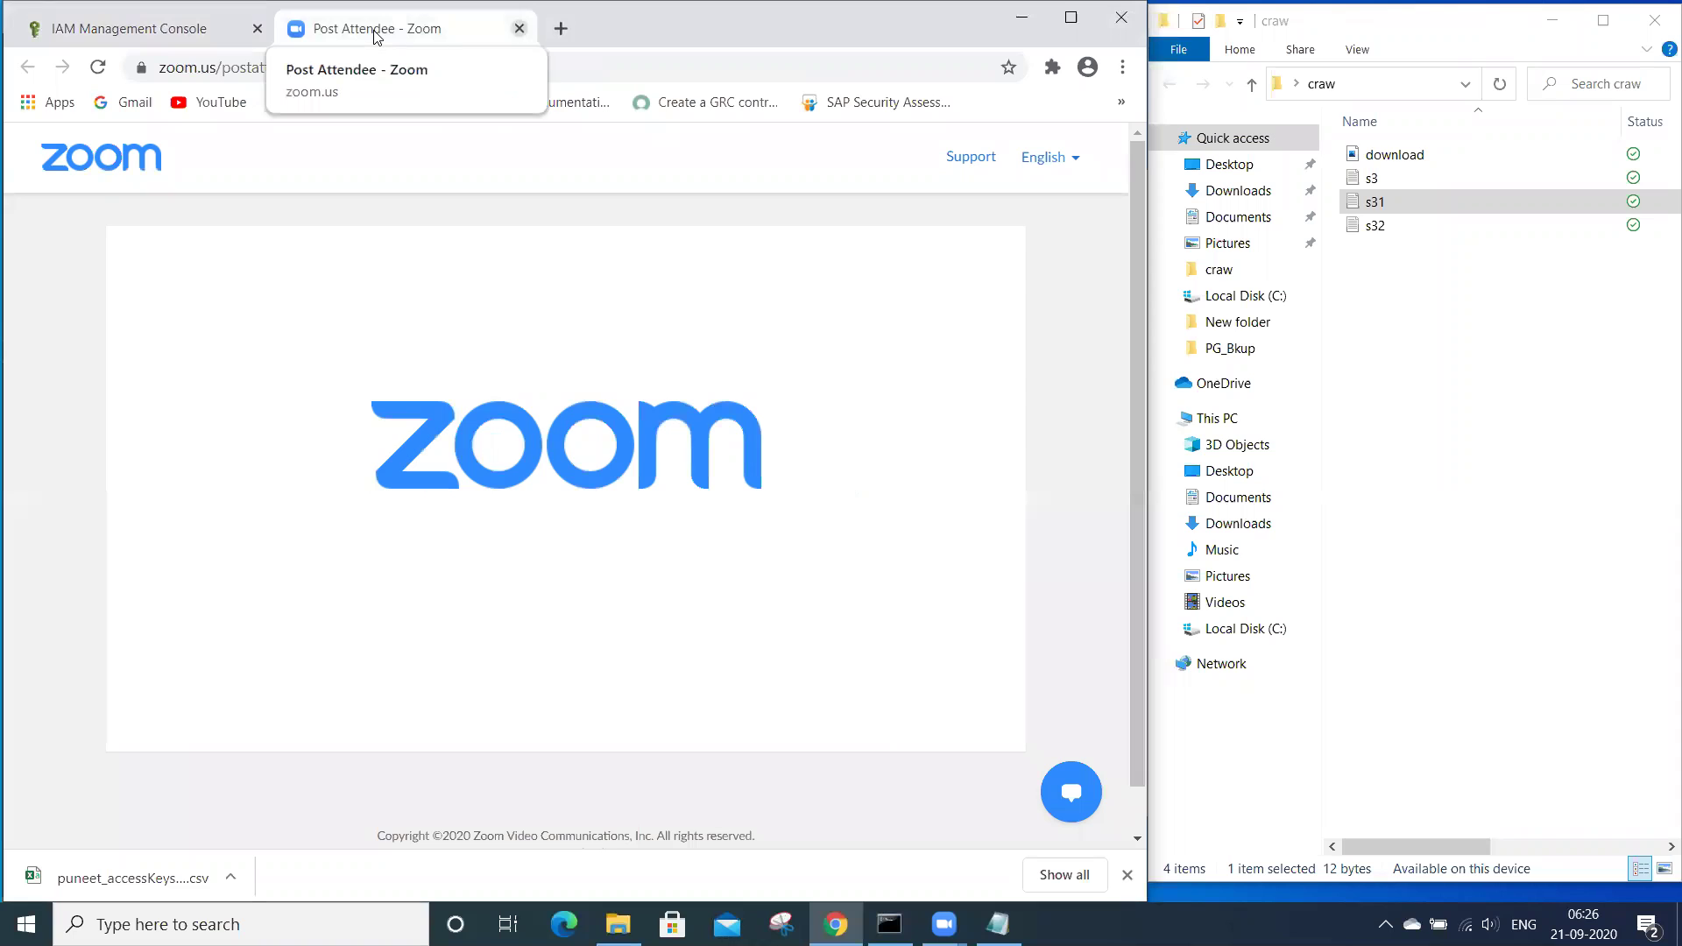
key(ctrl+w)
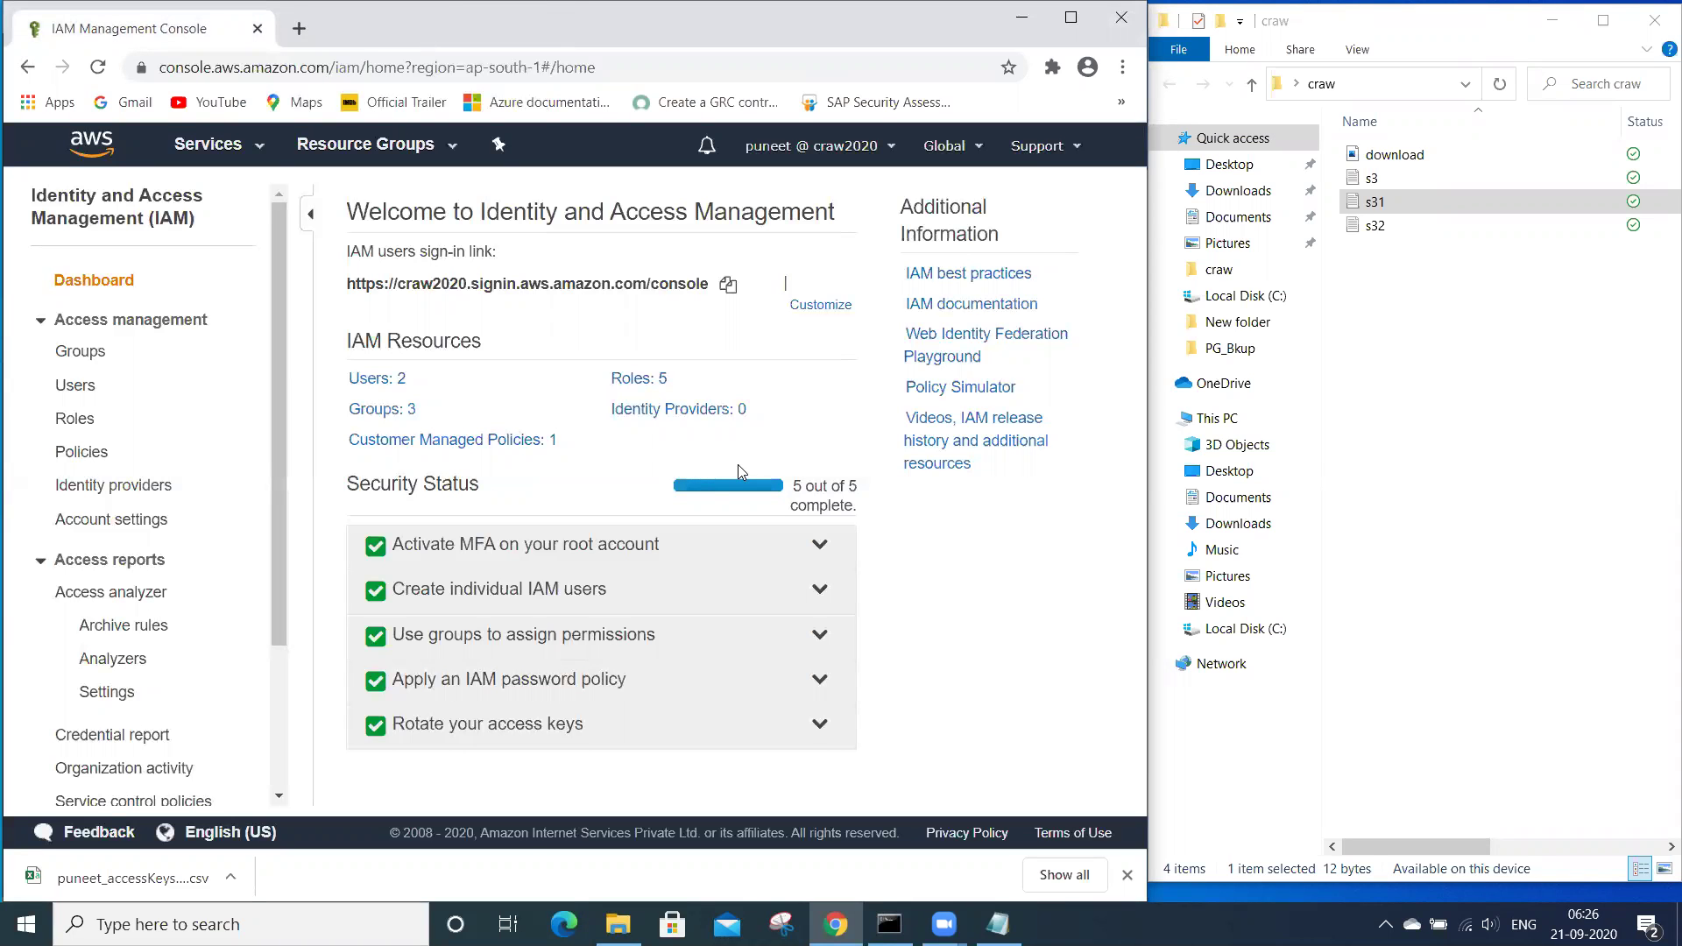
click(1128, 875)
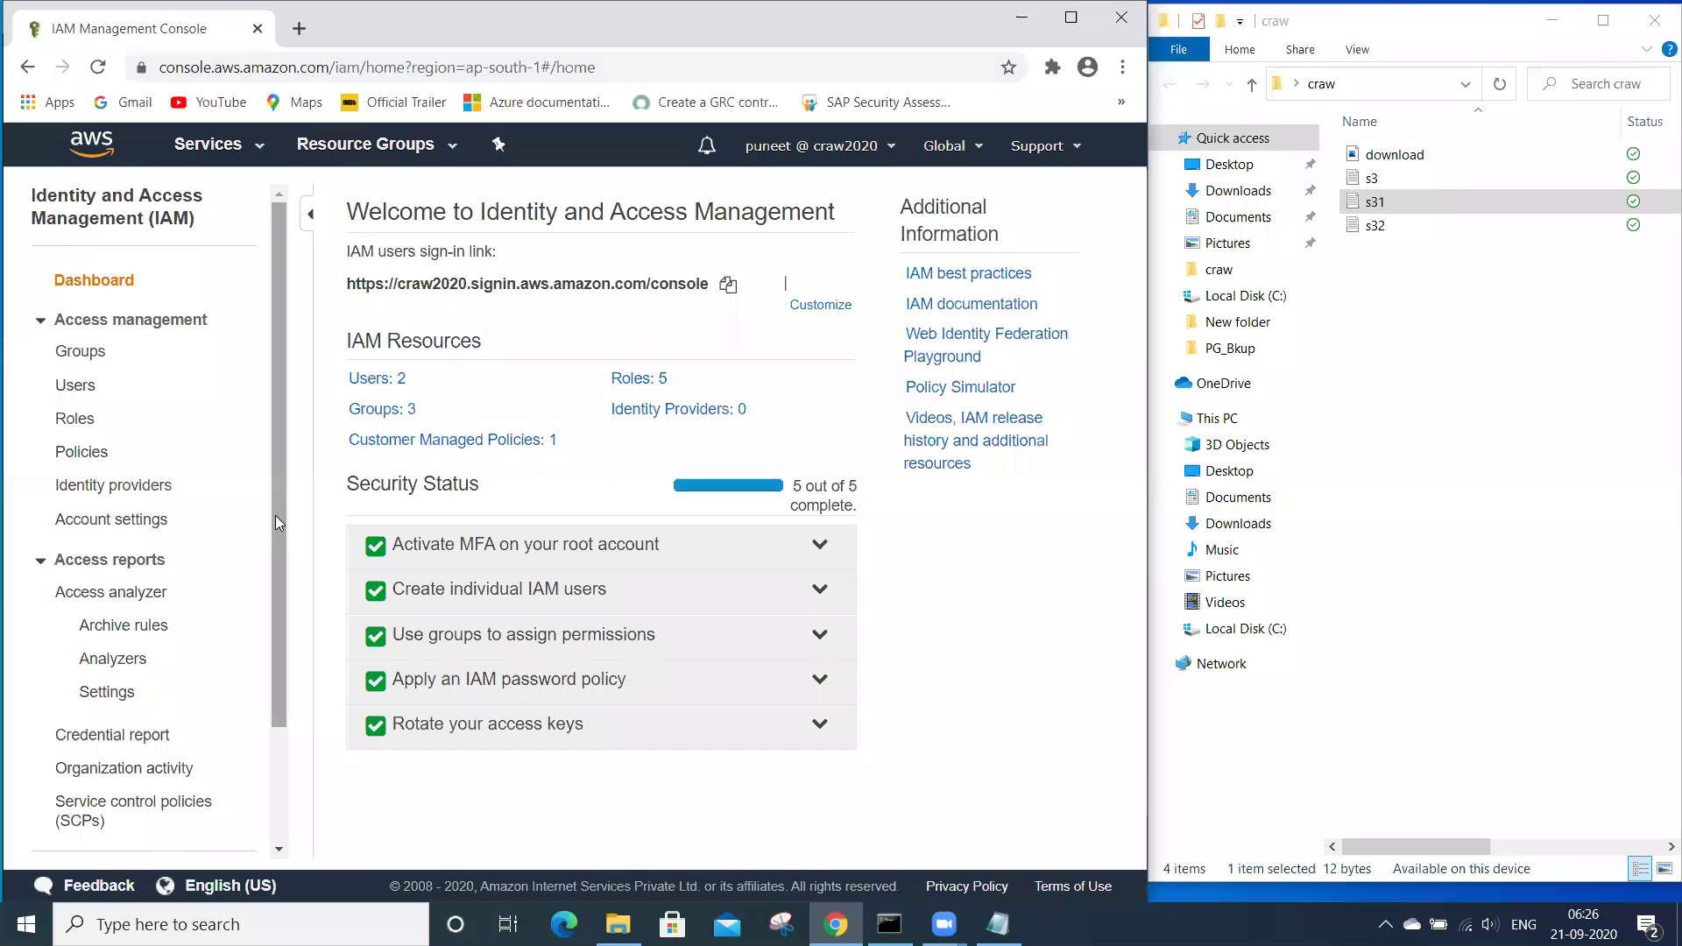
- Switch to the Command Prompt window where aws configure is waiting for the access key ID
scroll(276, 517, down, 2)
scroll(280, 517, up, 2)
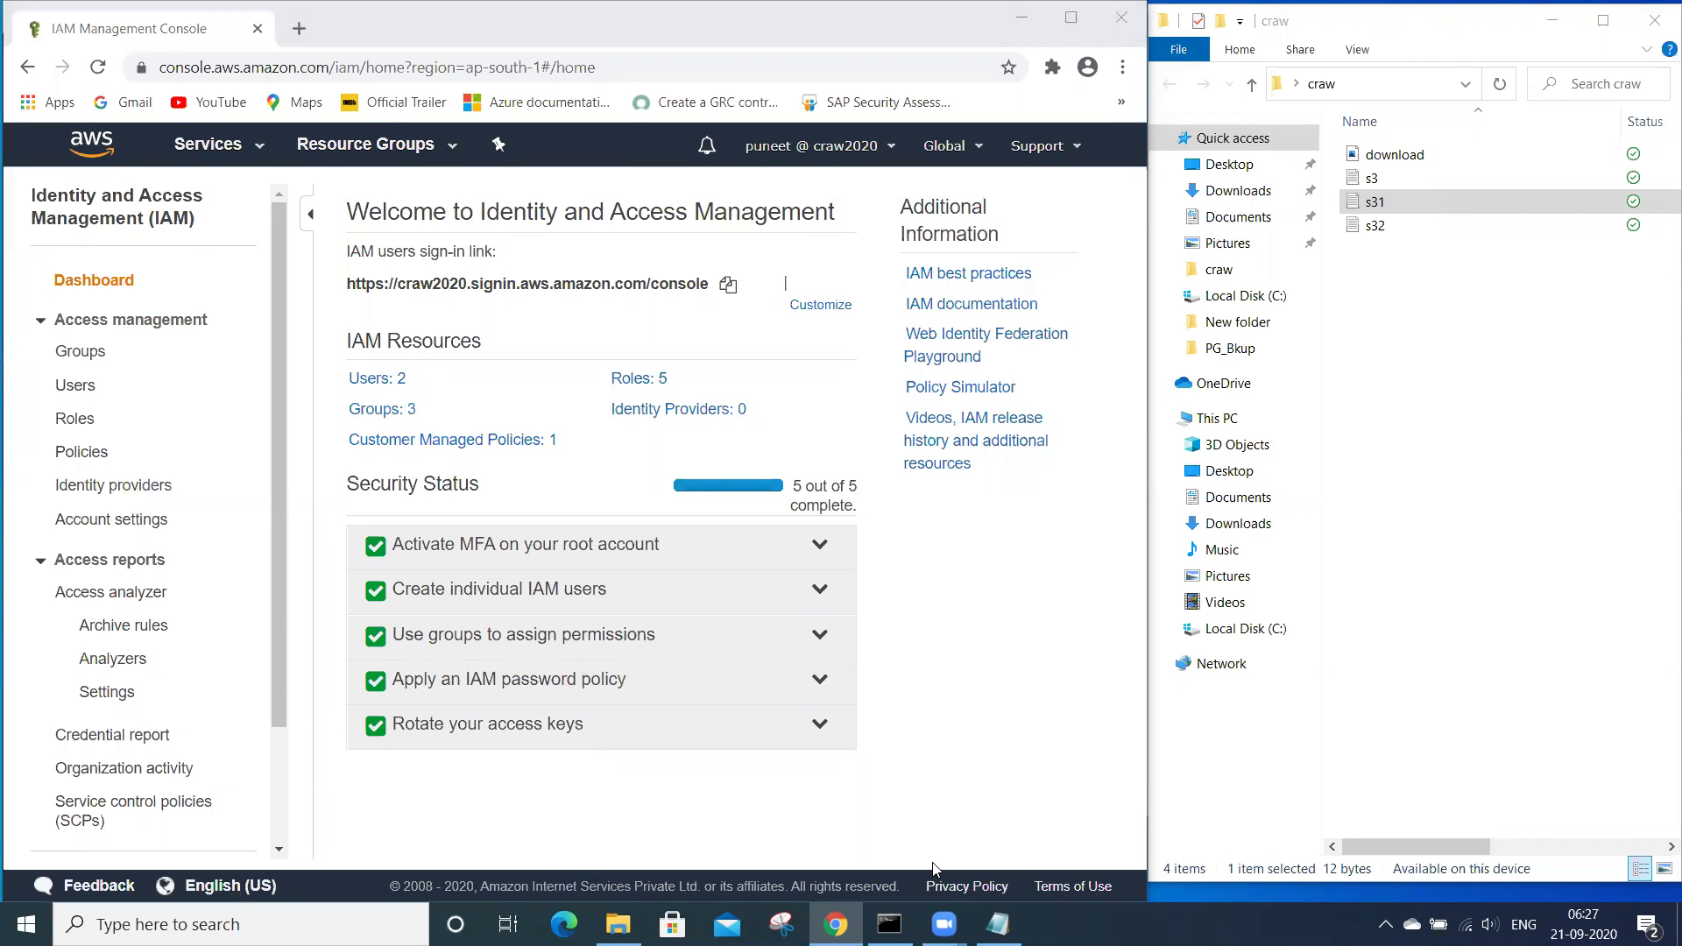
click(889, 924)
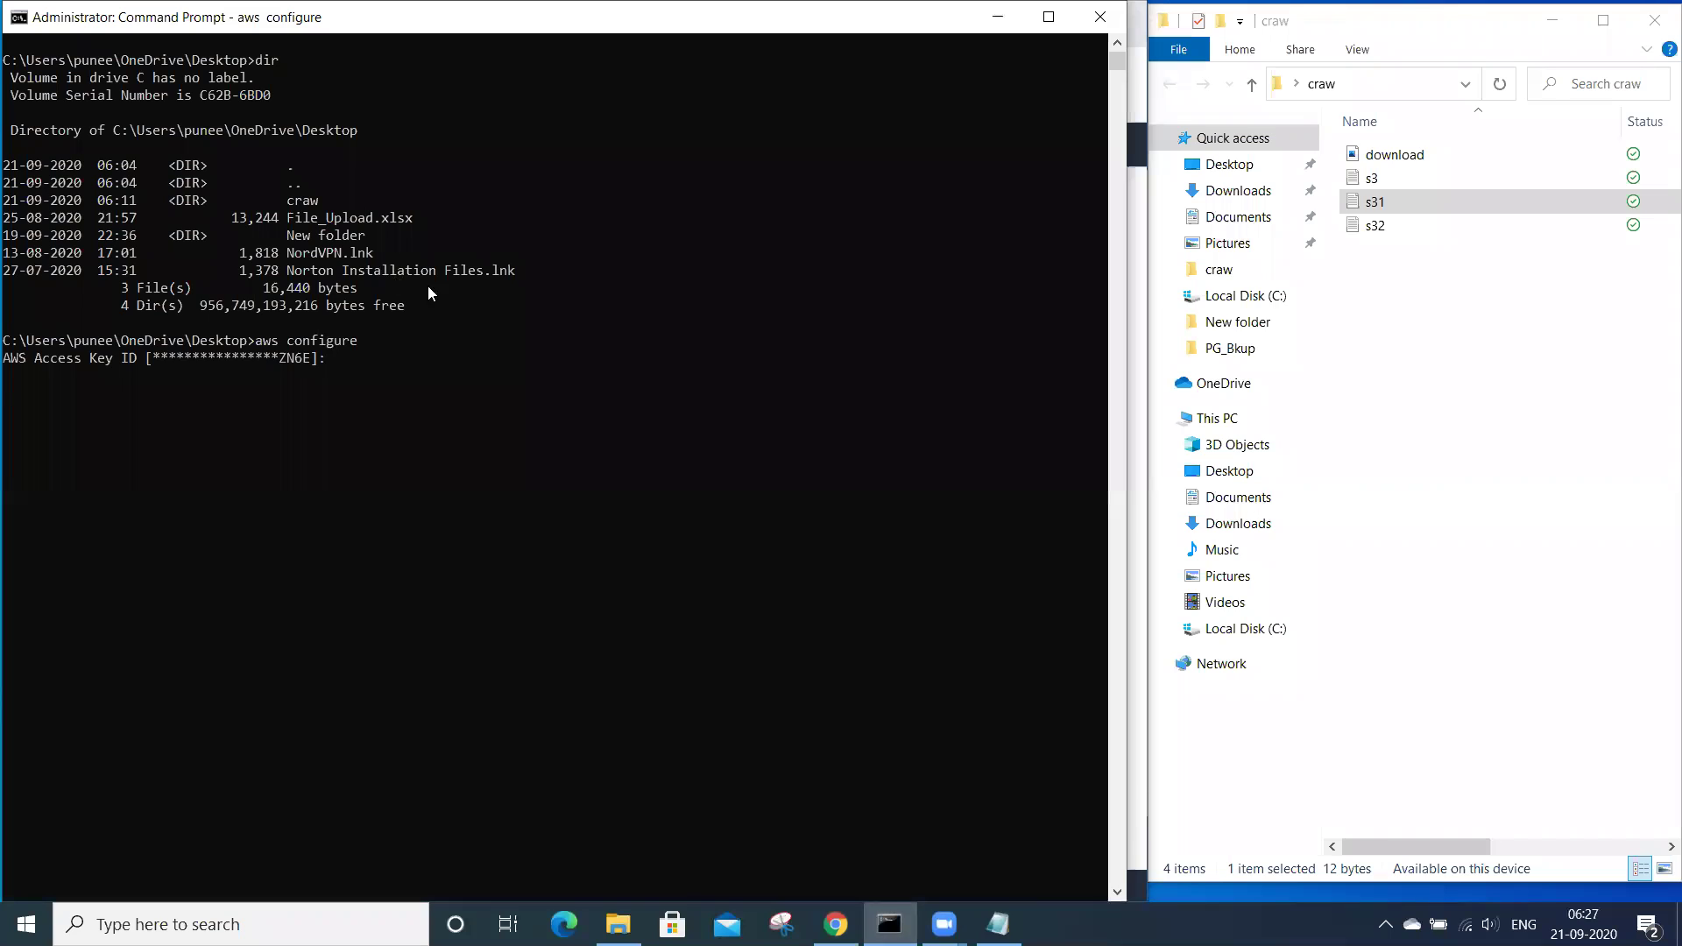